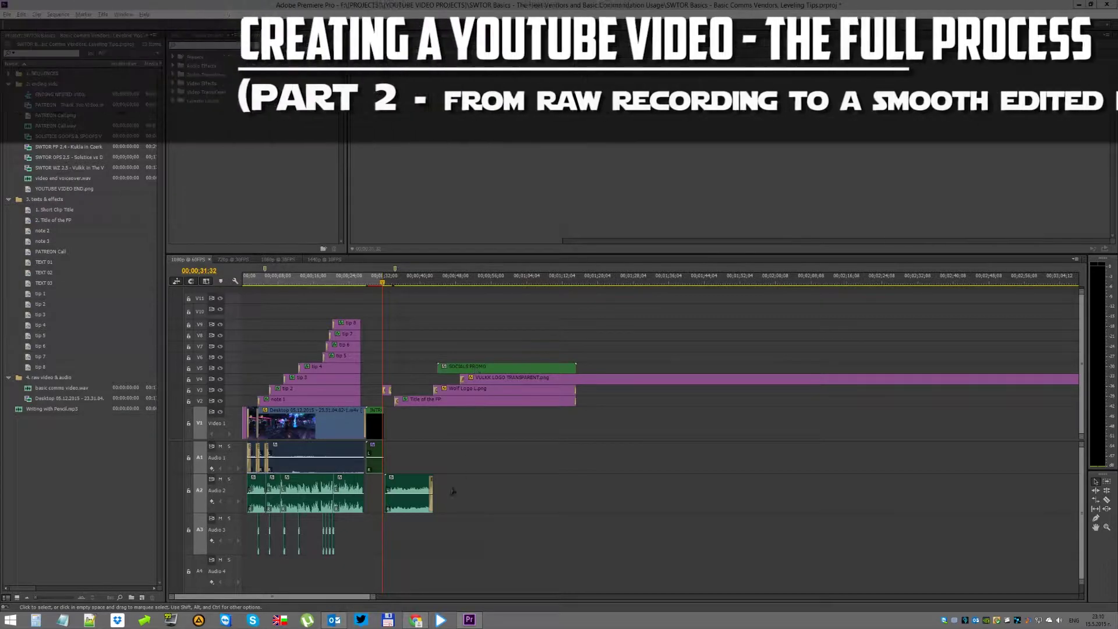
Switch to Chrome and review the teaser trailer's duration, views, likes and dislikes on its YouTube video settings page
{"action": "mouse_move", "coordinate": [411, 622]}
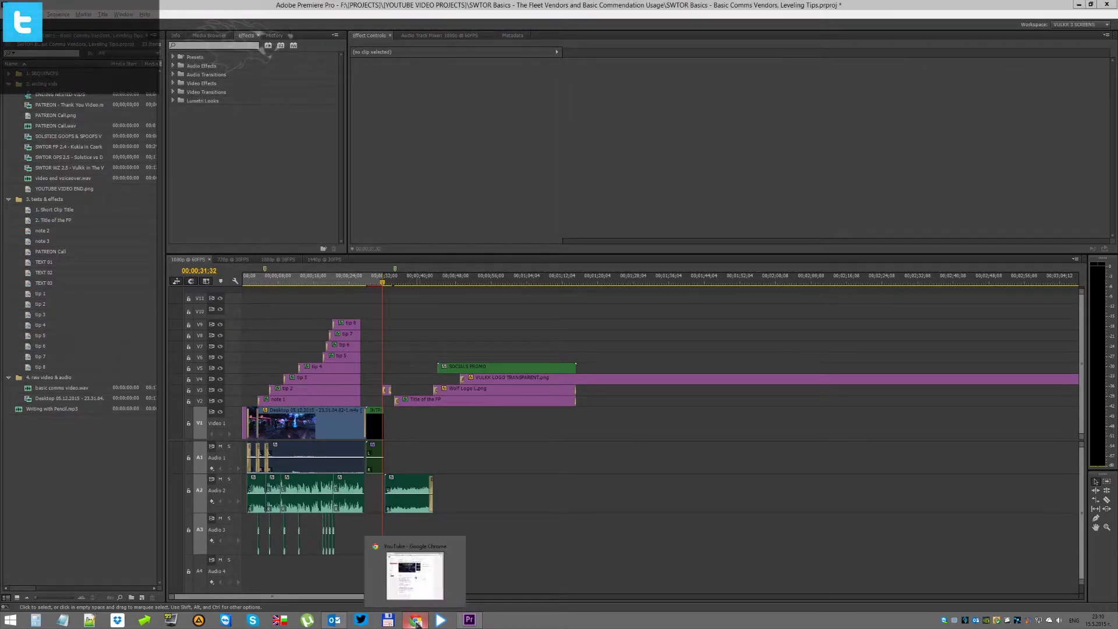
{"action": "left_click", "coordinate": [417, 621]}
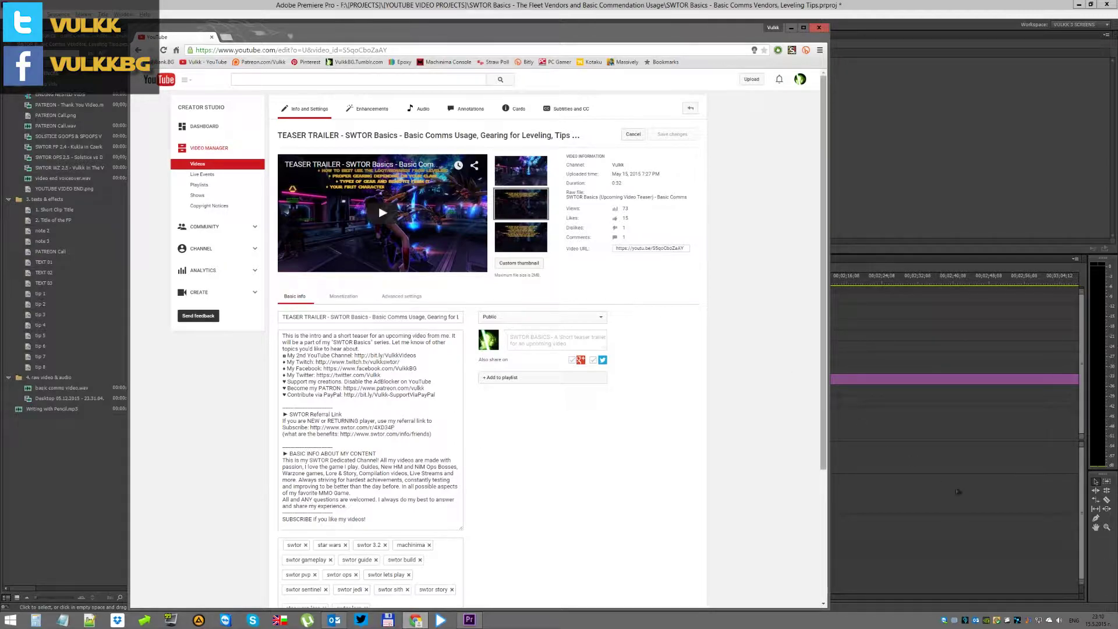
{"action": "mouse_move", "coordinate": [1098, 625]}
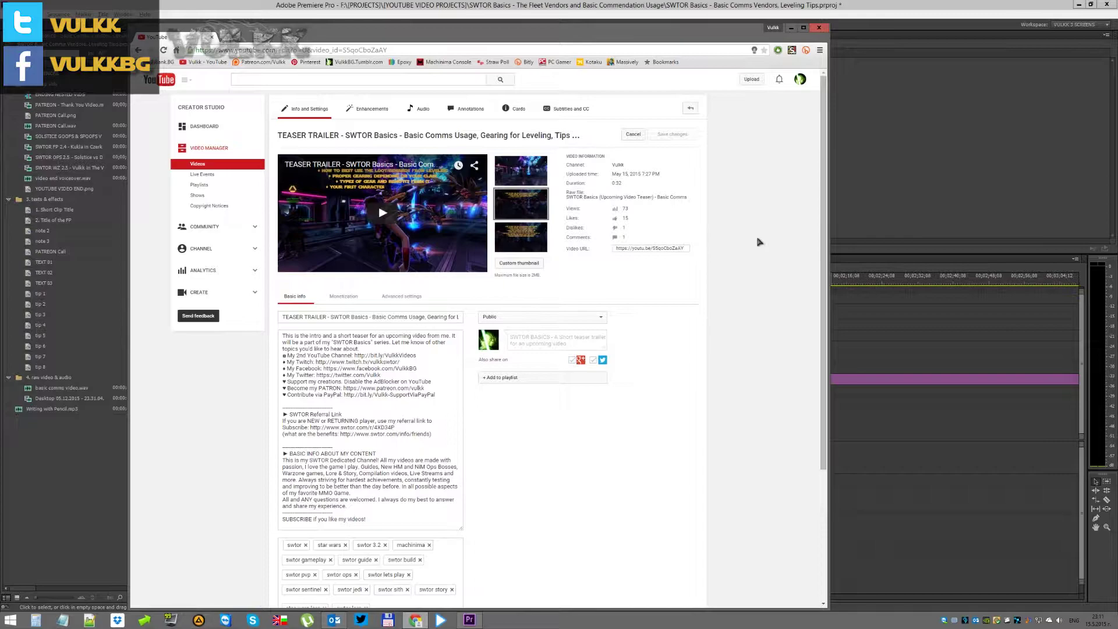
{"action": "left_click_drag", "start_coordinate": [619, 182], "coordinate": [622, 208]}
{"action": "left_click_drag", "start_coordinate": [629, 217], "coordinate": [620, 228]}
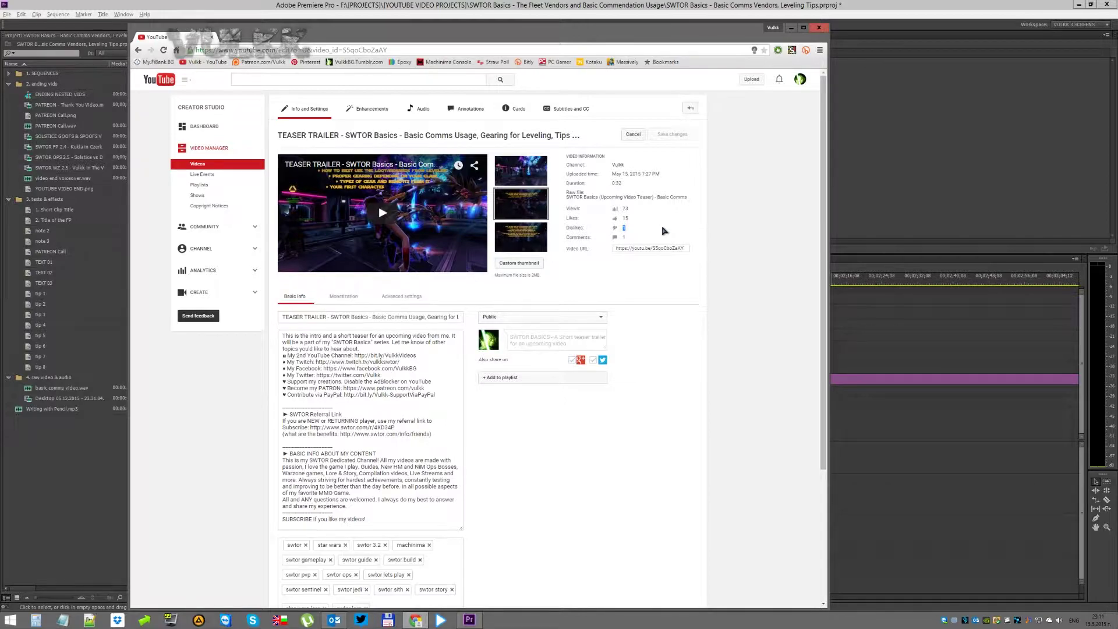
Switch back to Premiere Pro and play the teaser section around the tip 5 title clip
{"action": "left_click", "coordinate": [658, 5]}
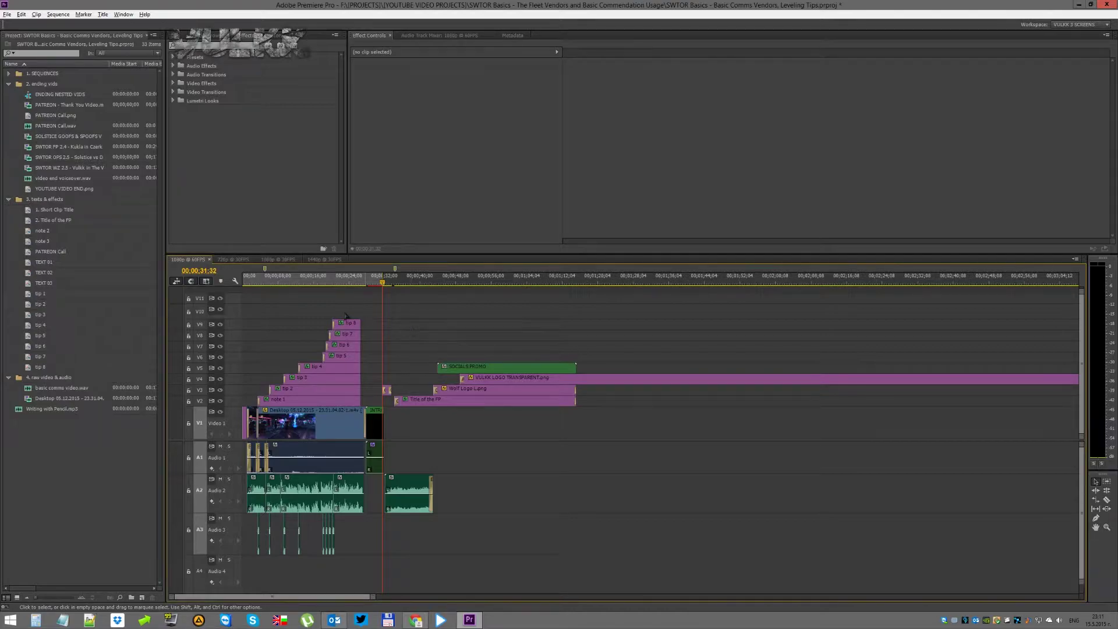
{"action": "scroll", "coordinate": [304, 349], "scroll_direction": "up", "scroll_amount": 2}
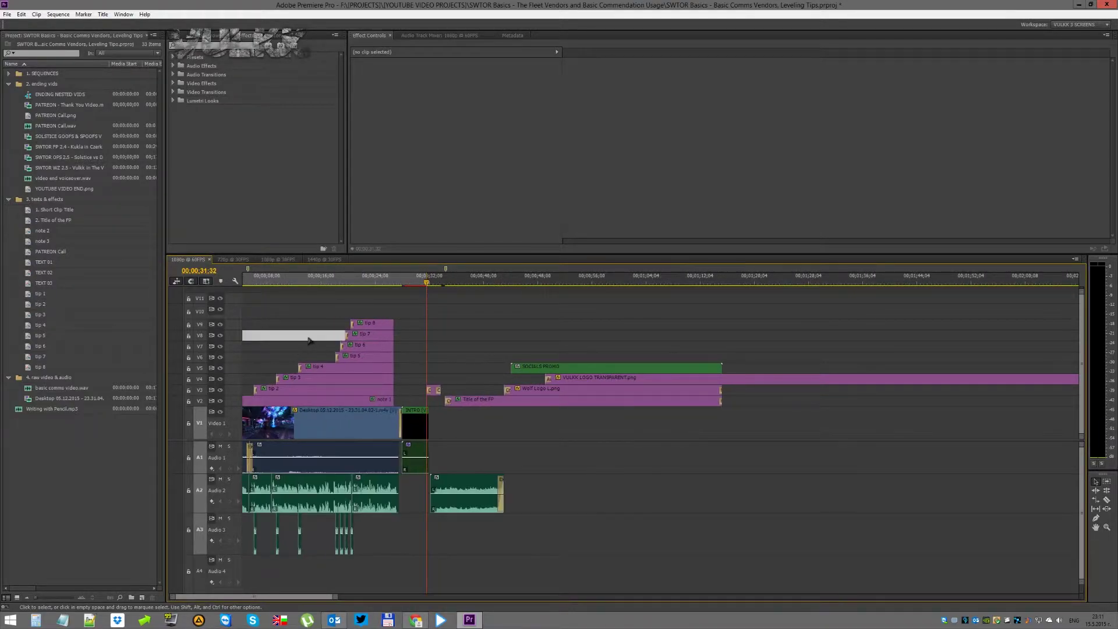
{"action": "scroll", "coordinate": [308, 341], "scroll_direction": "up", "scroll_amount": 2}
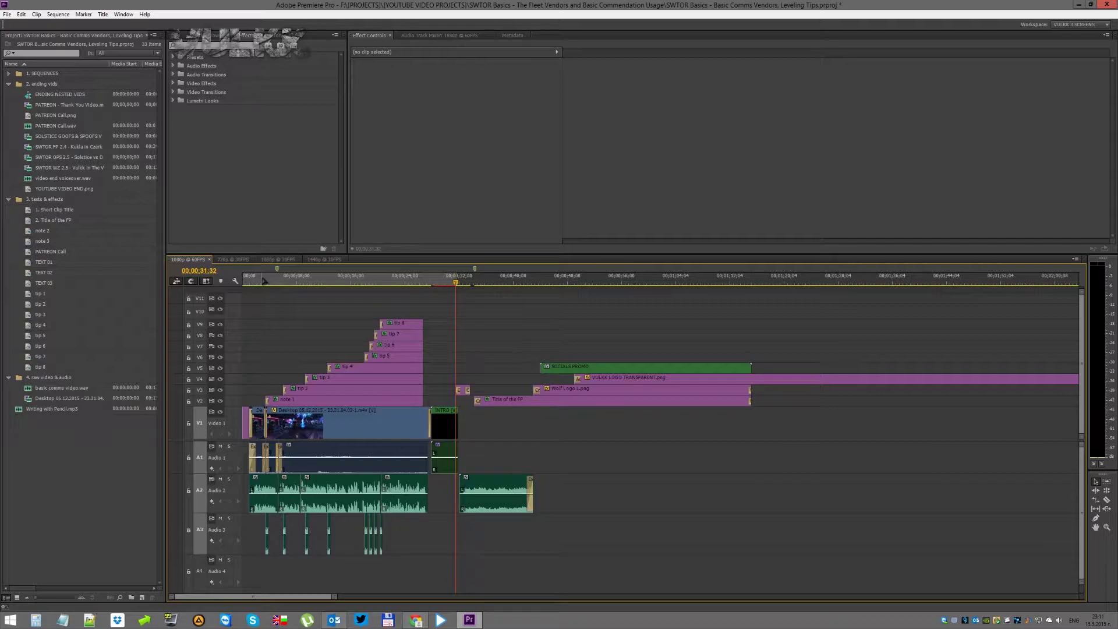
{"action": "key", "text": "equal"}
{"action": "key", "text": "equal"}
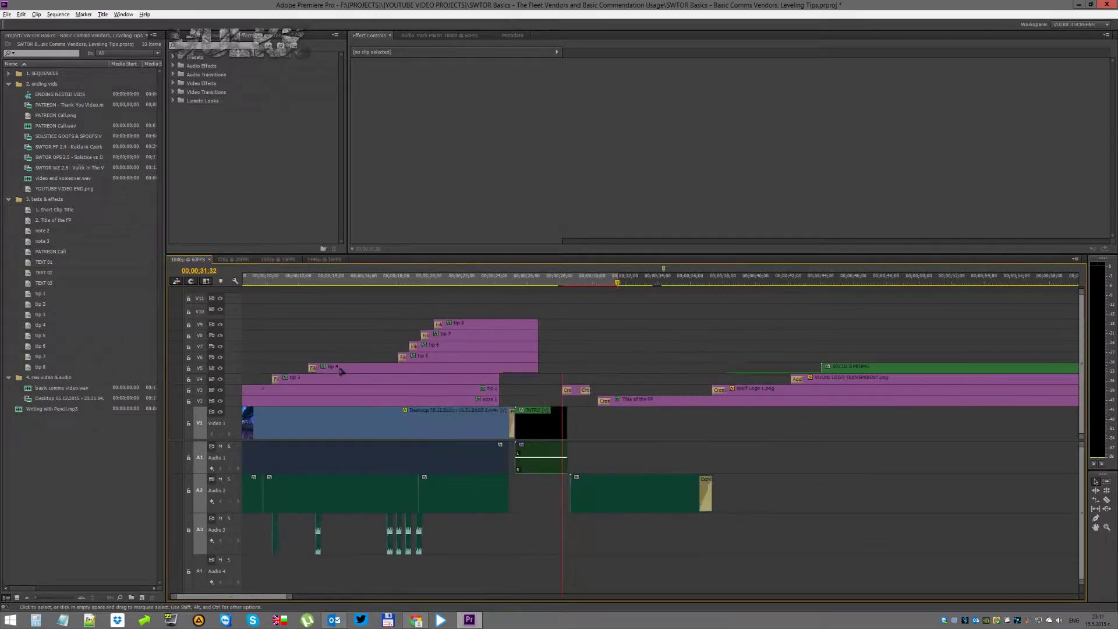
{"action": "left_click", "coordinate": [431, 357]}
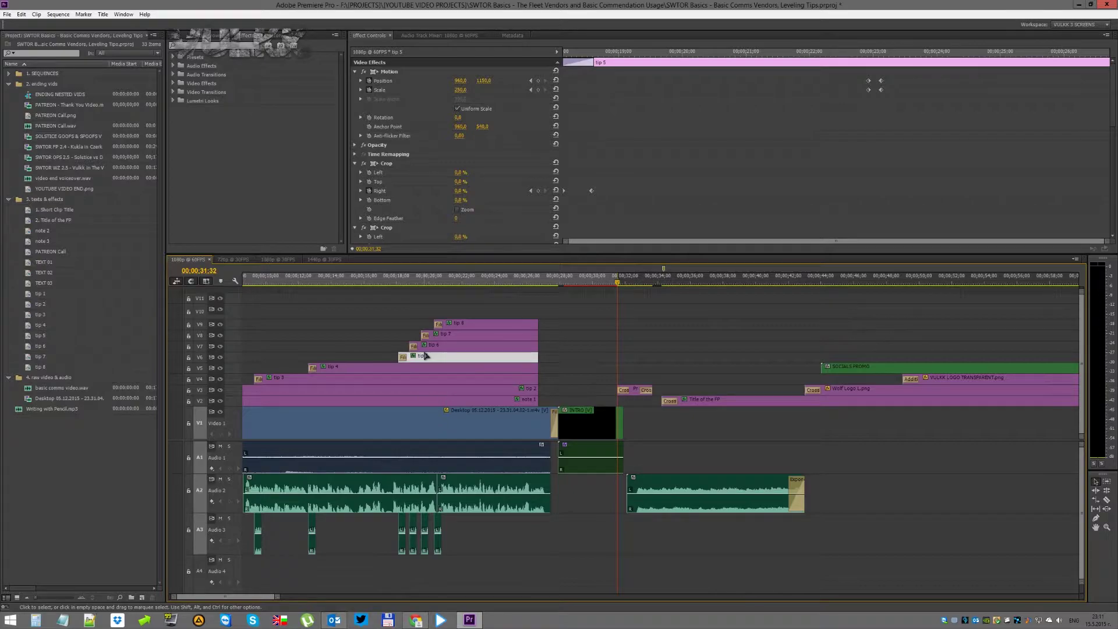
{"action": "scroll", "coordinate": [410, 350], "scroll_direction": "up", "scroll_amount": 2}
{"action": "left_click", "coordinate": [399, 284]}
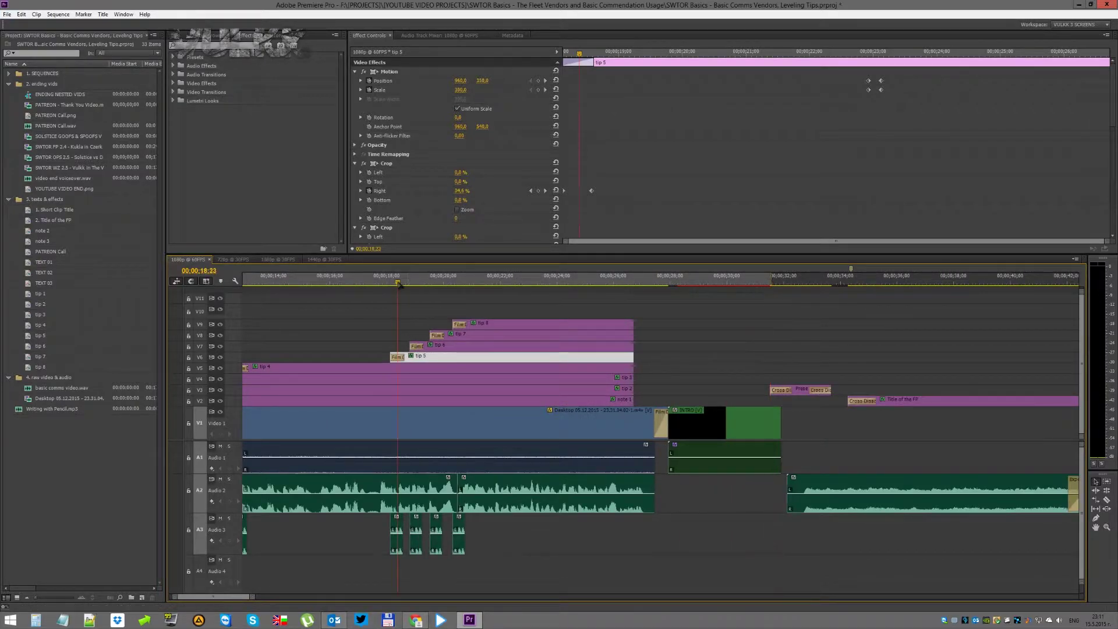
{"action": "left_click", "coordinate": [383, 283]}
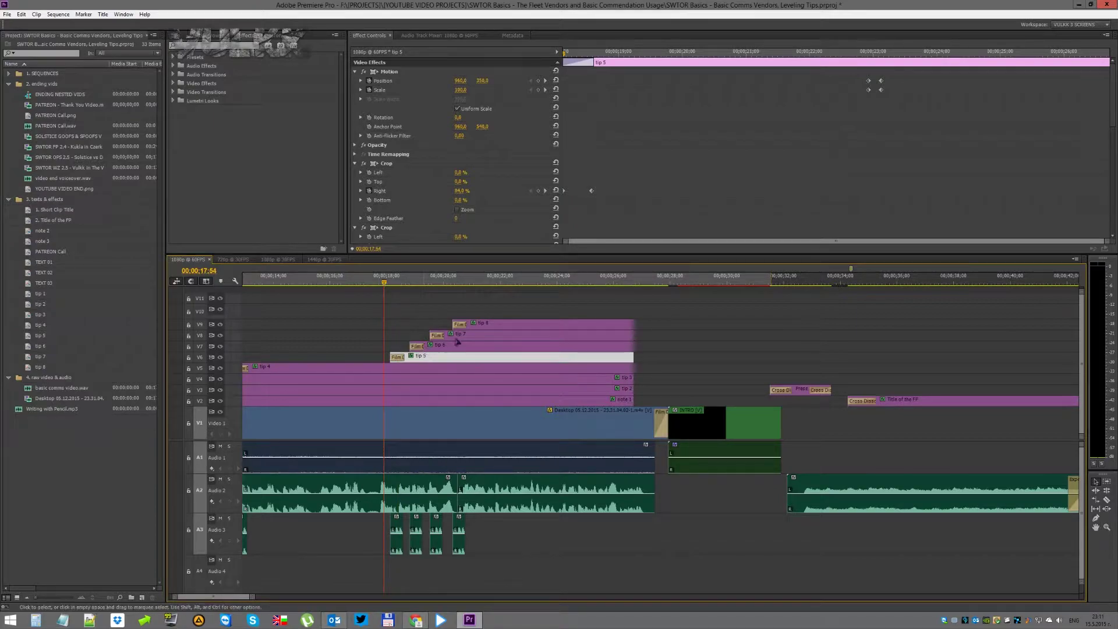
{"action": "key", "text": "space"}
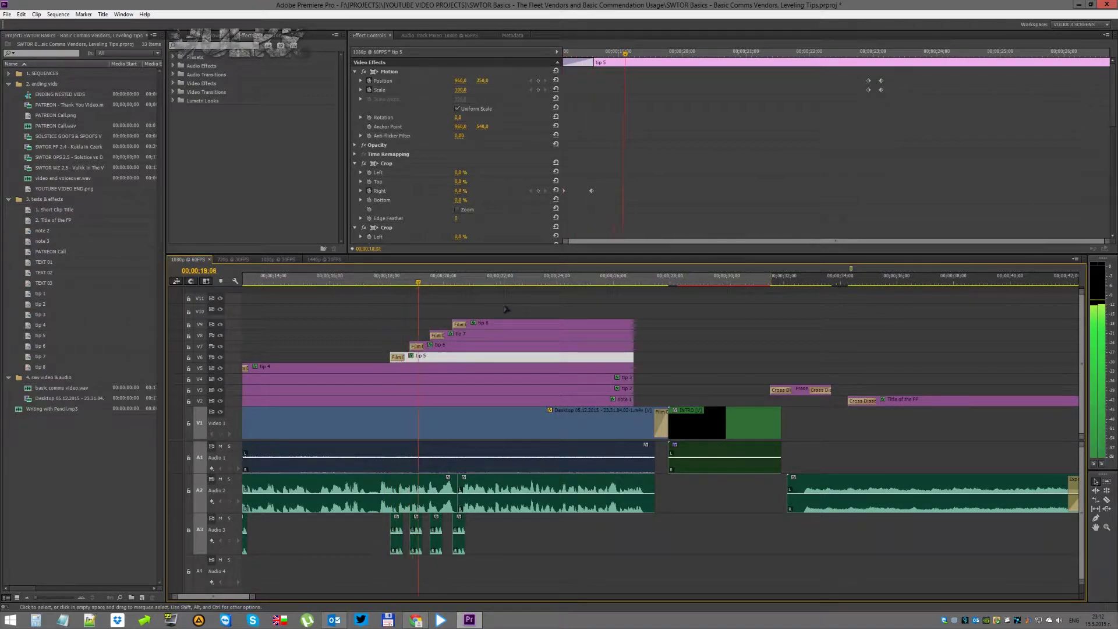
{"action": "key", "text": "space"}
Switch to the VULKK 1 SCREEN workspace and preview the complete list of tip titles in an enlarged program view
{"action": "left_click", "coordinate": [1080, 24]}
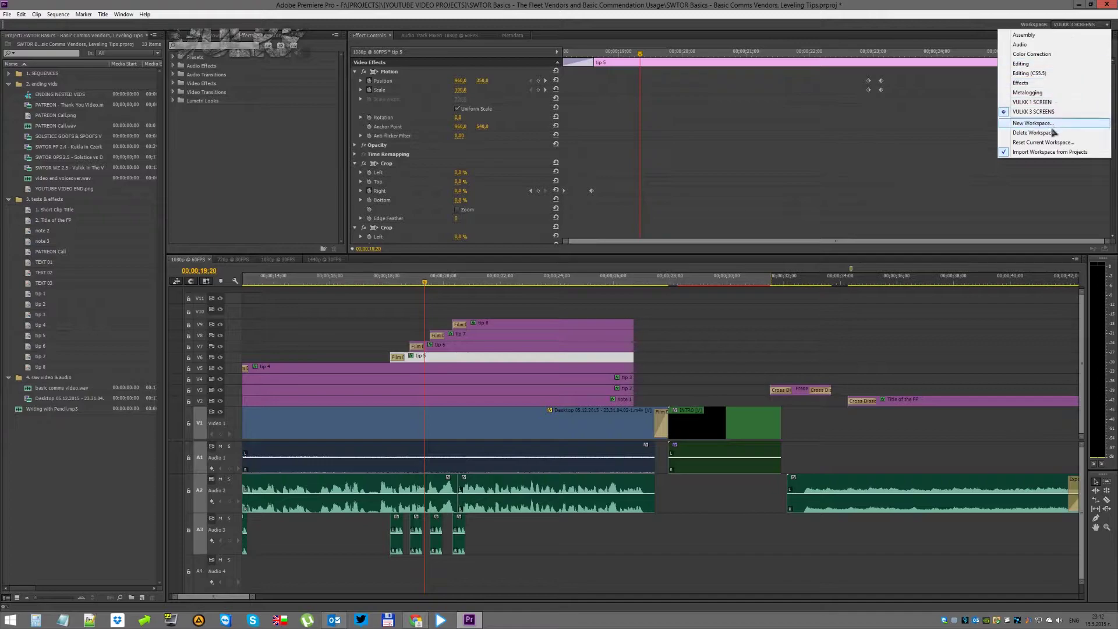
{"action": "left_click", "coordinate": [1048, 102]}
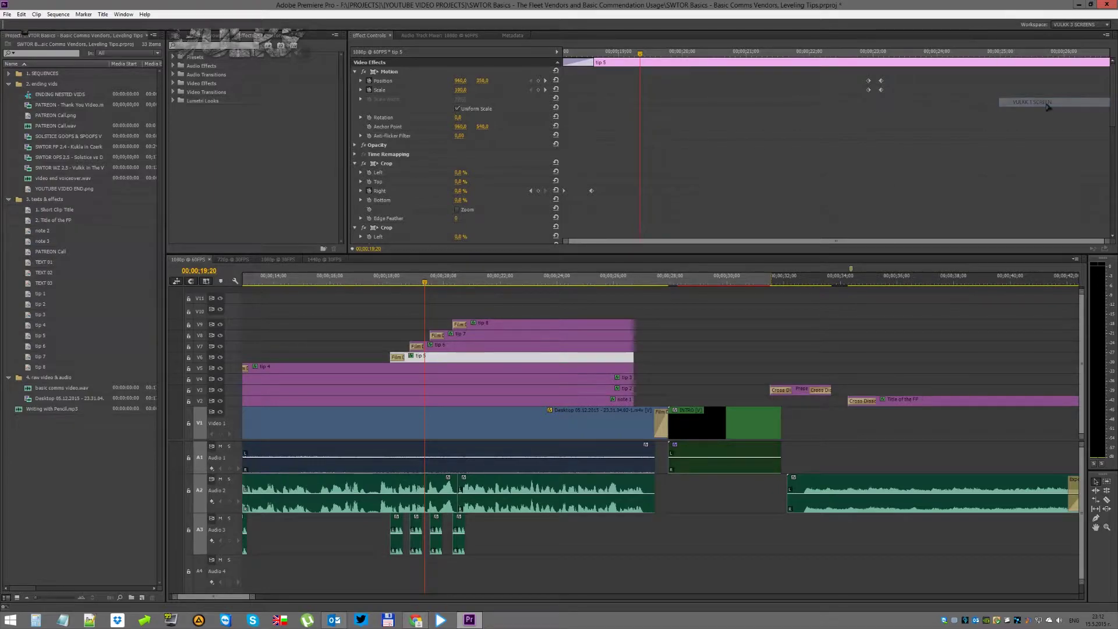
{"action": "left_click", "coordinate": [388, 285]}
{"action": "left_click_drag", "start_coordinate": [390, 284], "coordinate": [469, 283]}
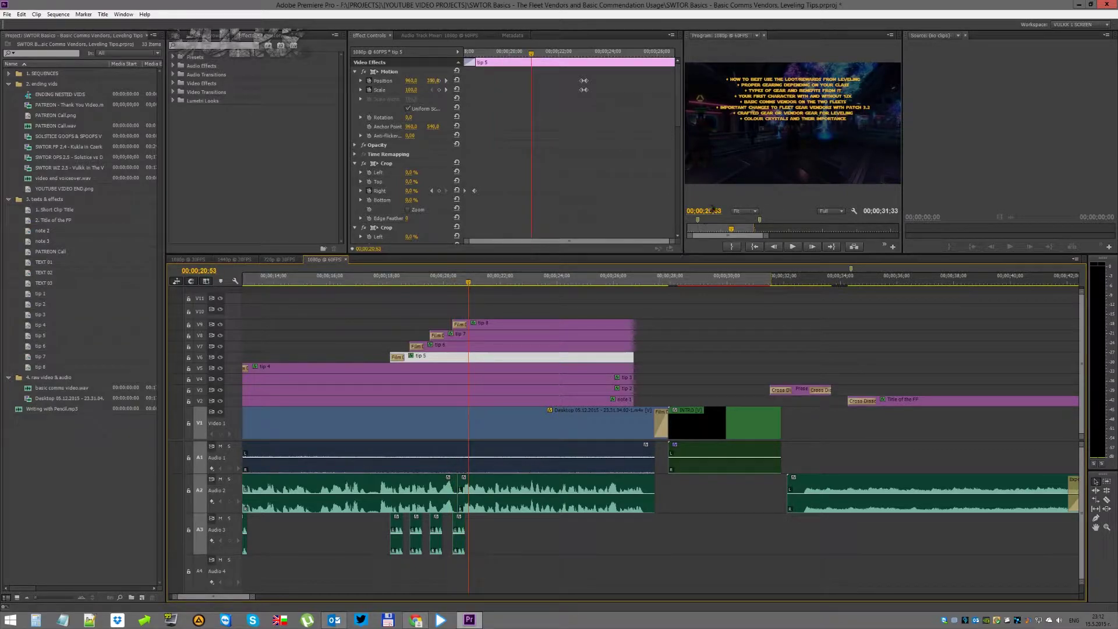
{"action": "key", "text": "grave"}
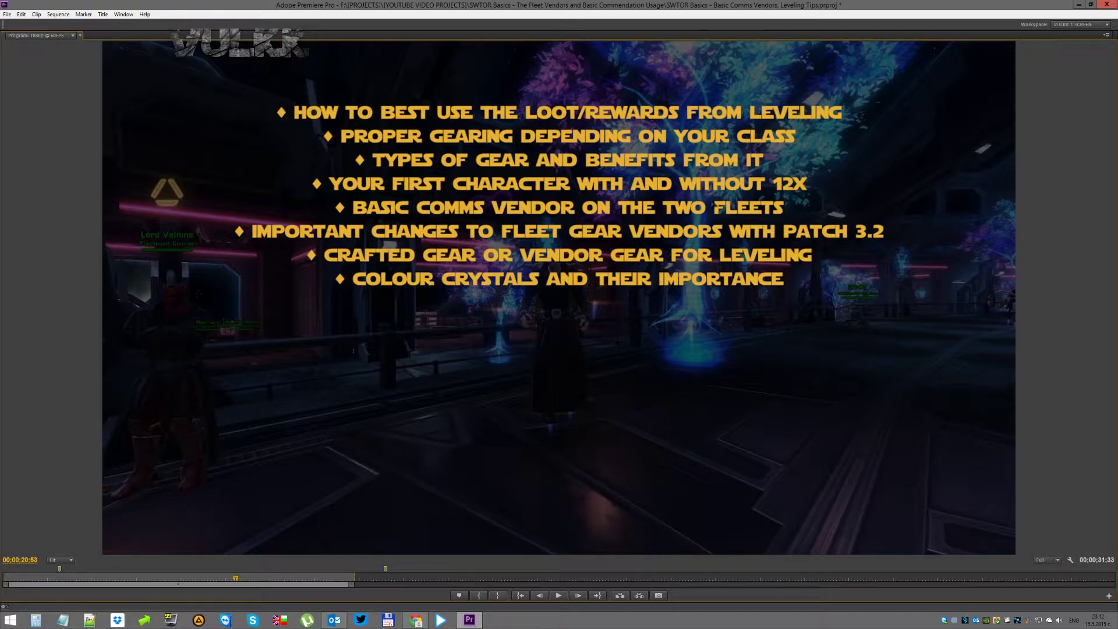
{"action": "key", "text": "grave"}
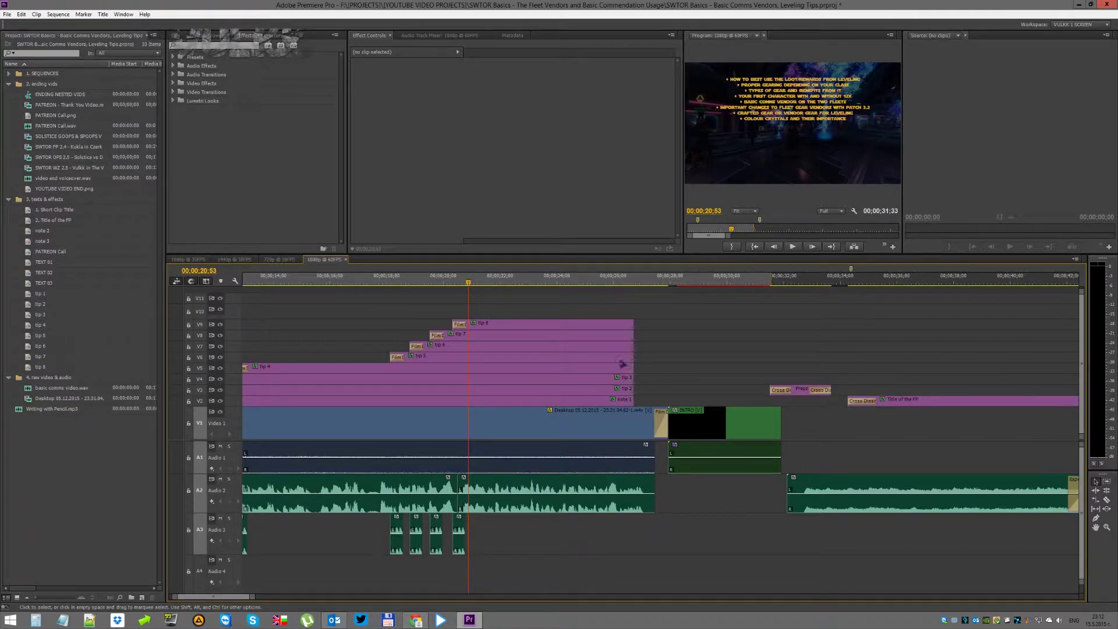
Locate the raw Desktop recording after the ending clips in the sequence and place the playhead at its start
{"action": "scroll", "coordinate": [583, 326], "scroll_direction": "down", "scroll_amount": 6, "text": "alt"}
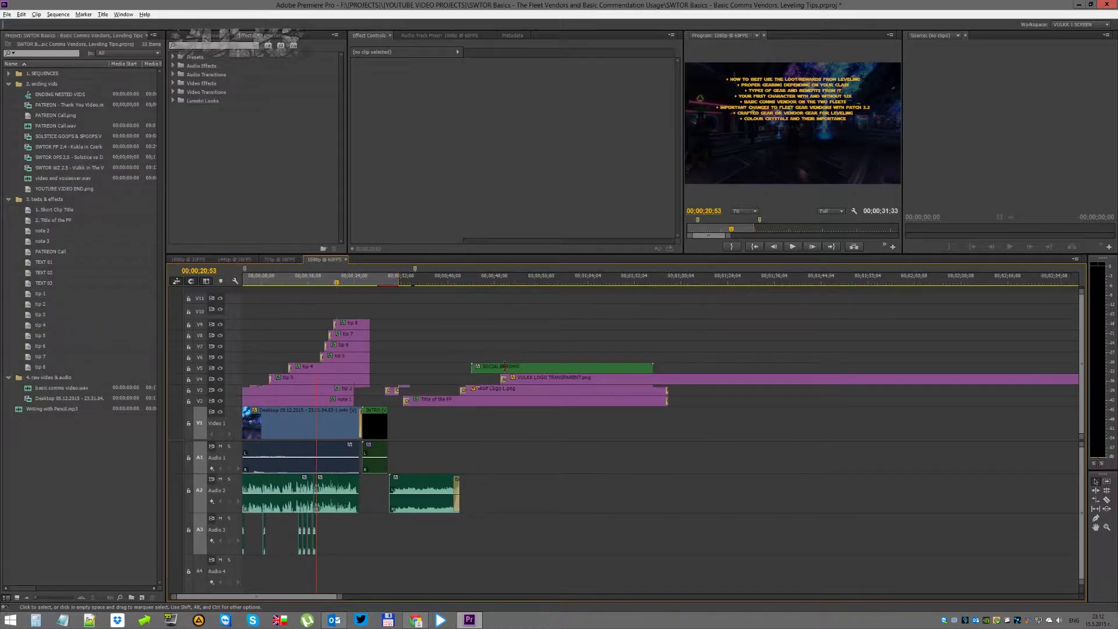
{"action": "scroll", "coordinate": [530, 357], "scroll_direction": "down", "scroll_amount": 5, "text": "alt"}
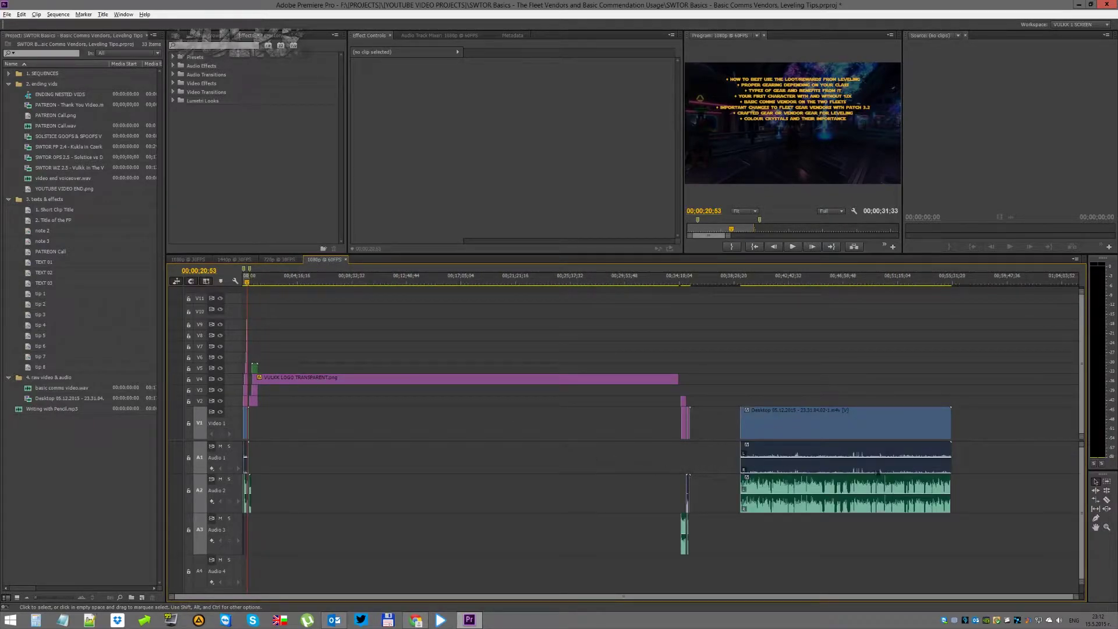
{"action": "scroll", "coordinate": [640, 434], "scroll_direction": "up", "scroll_amount": 2, "text": "alt"}
{"action": "left_click", "coordinate": [668, 432]}
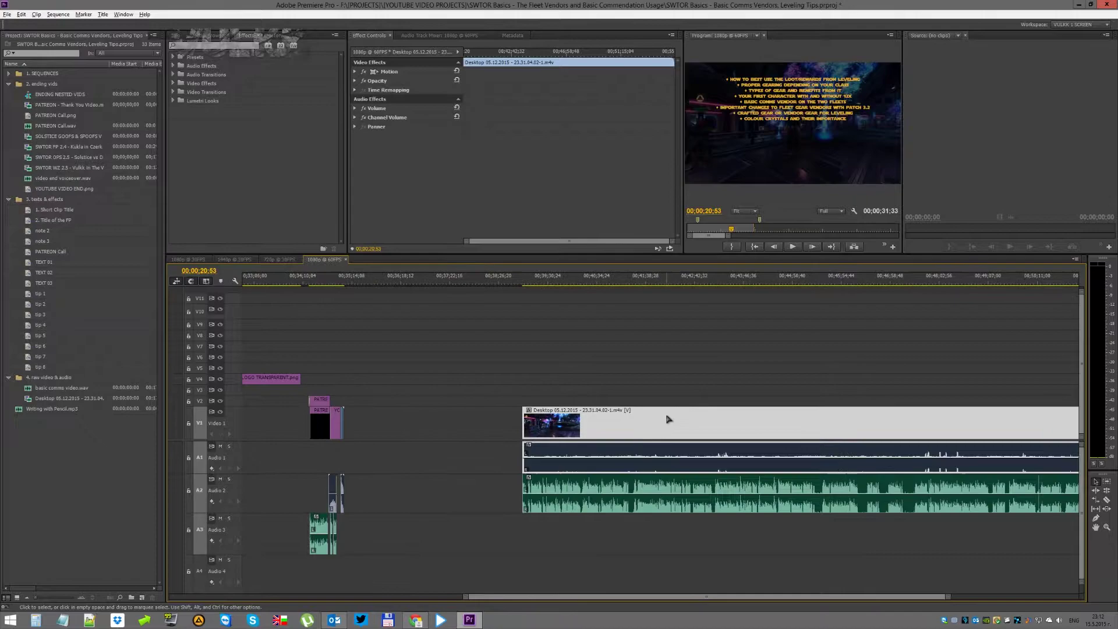
{"action": "left_click", "coordinate": [668, 394]}
{"action": "scroll", "coordinate": [558, 348], "scroll_direction": "up", "scroll_amount": 3, "text": "alt"}
{"action": "left_click", "coordinate": [492, 282]}
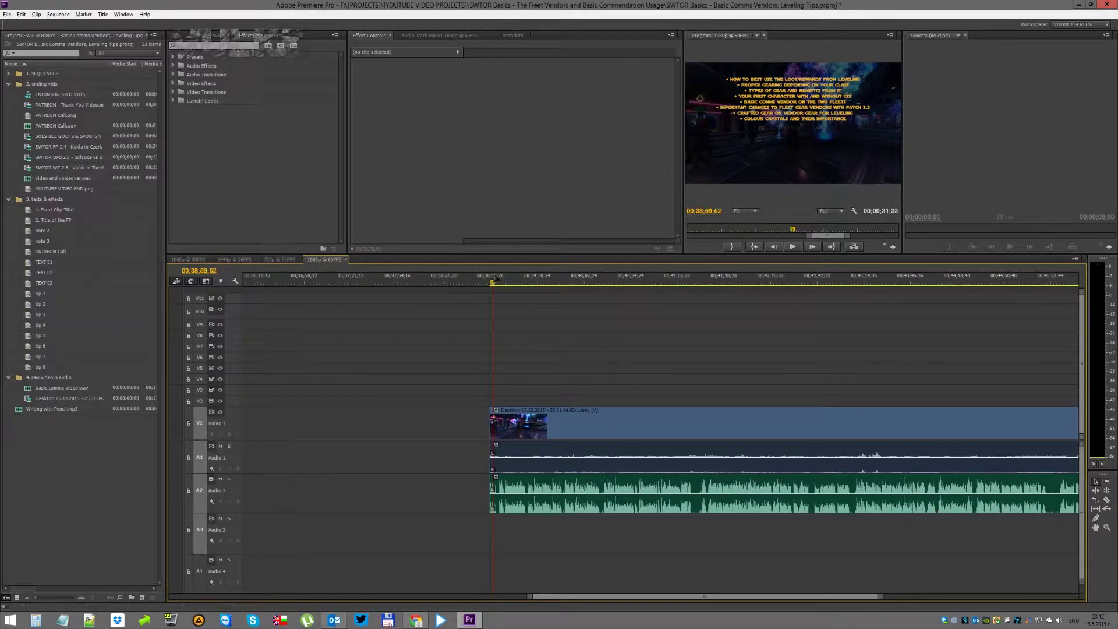
{"action": "scroll", "coordinate": [500, 294], "scroll_direction": "up", "scroll_amount": 1, "text": "alt"}
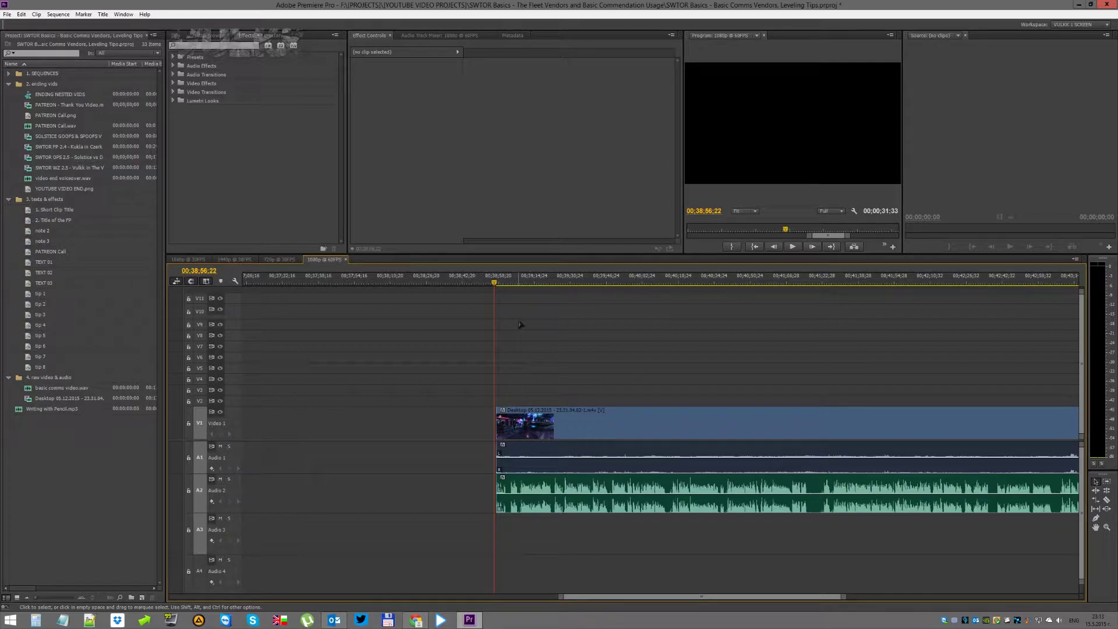
Play the opening of the raw recording from just before its start to find the part of the voiceover to cut
{"action": "scroll", "coordinate": [542, 405], "scroll_direction": "up", "scroll_amount": 2}
{"action": "left_click", "coordinate": [534, 417]}
{"action": "left_click", "coordinate": [548, 396]}
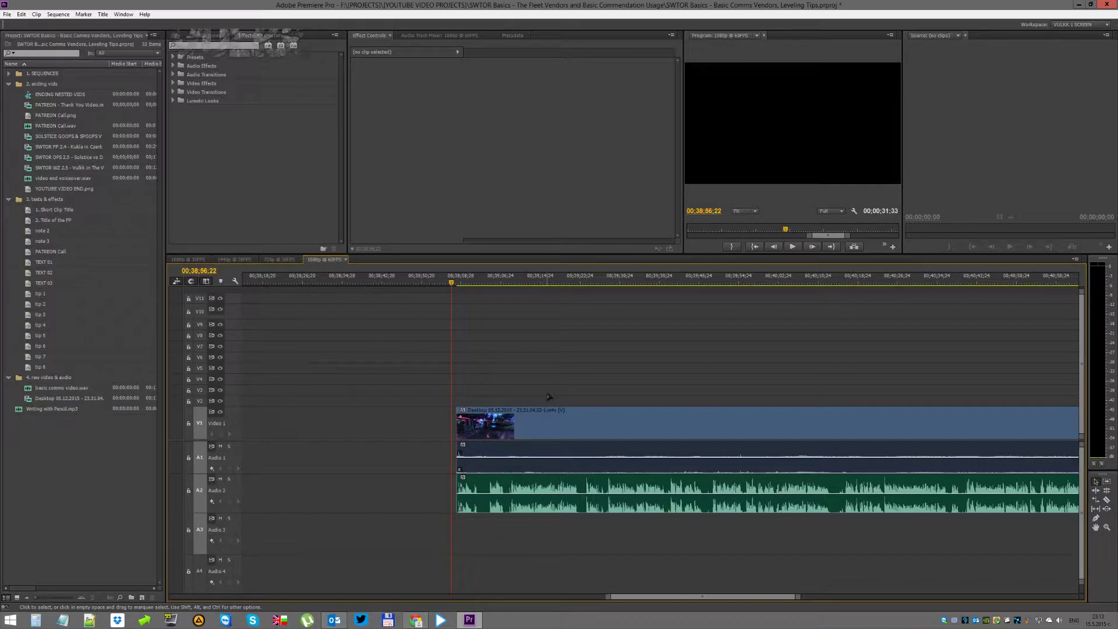
{"action": "scroll", "coordinate": [470, 382], "scroll_direction": "up", "scroll_amount": 2}
{"action": "left_click", "coordinate": [387, 280]}
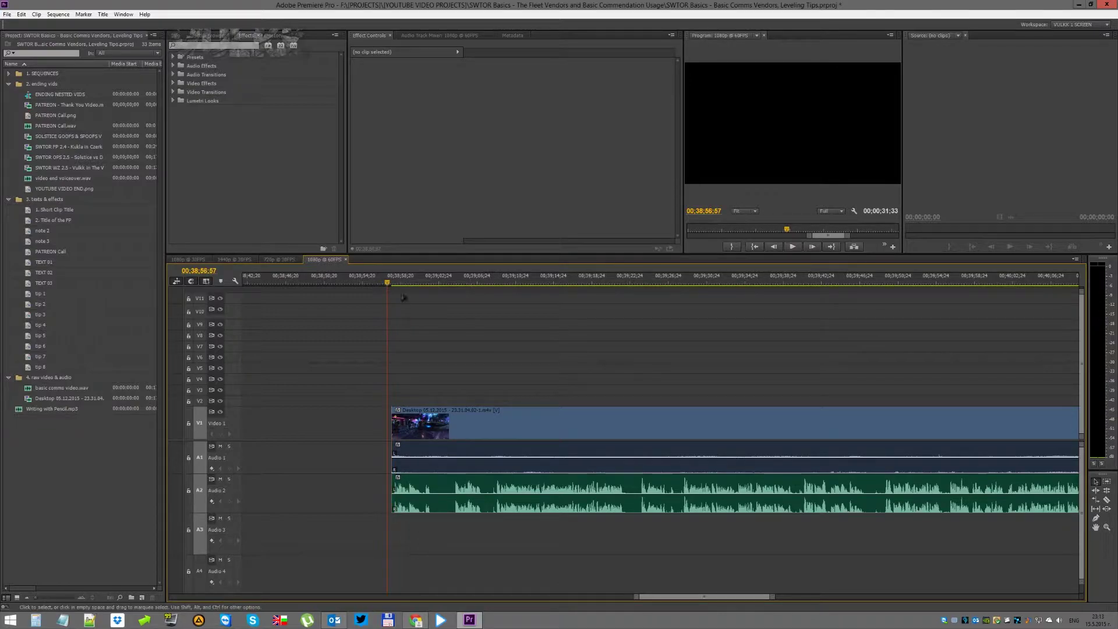
{"action": "left_click", "coordinate": [456, 413]}
{"action": "left_click", "coordinate": [455, 406]}
{"action": "key", "text": "space"}
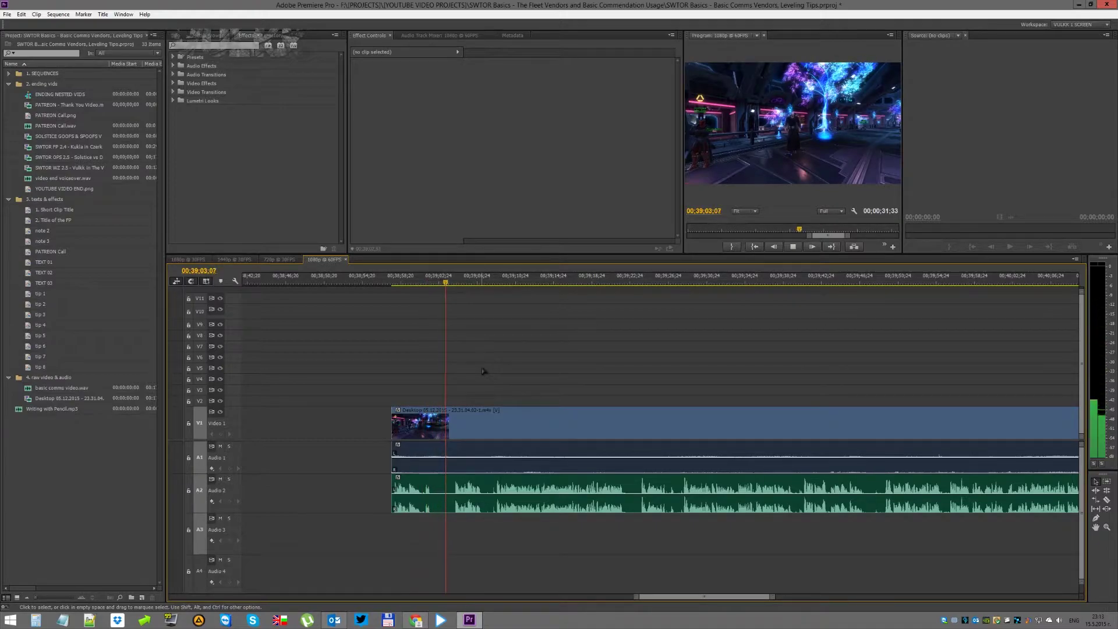
{"action": "key", "text": "space"}
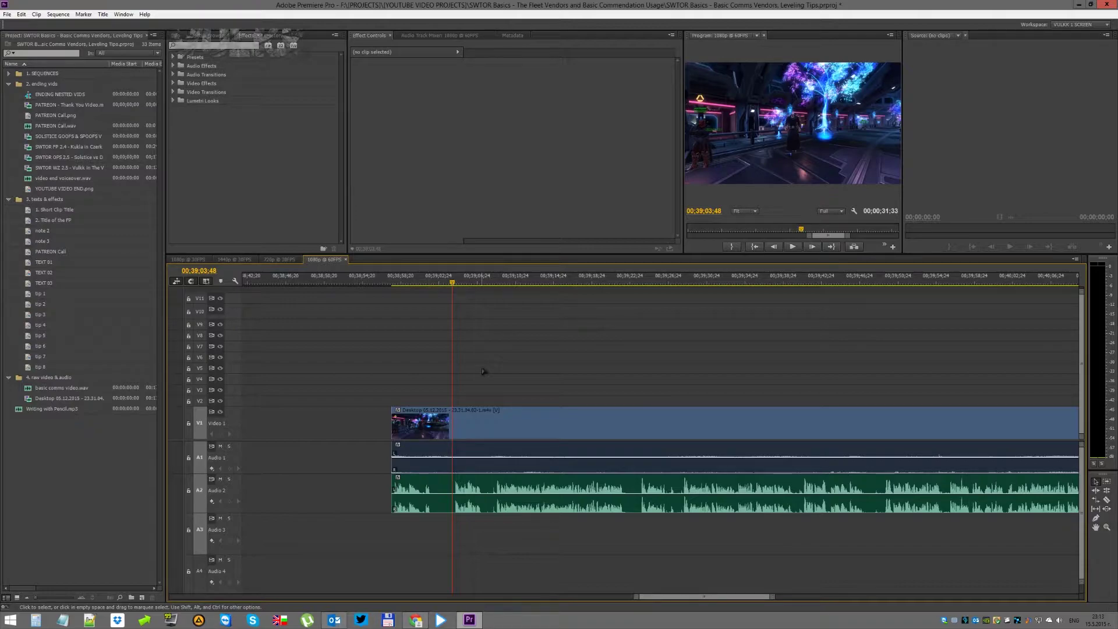
{"action": "key", "text": "space"}
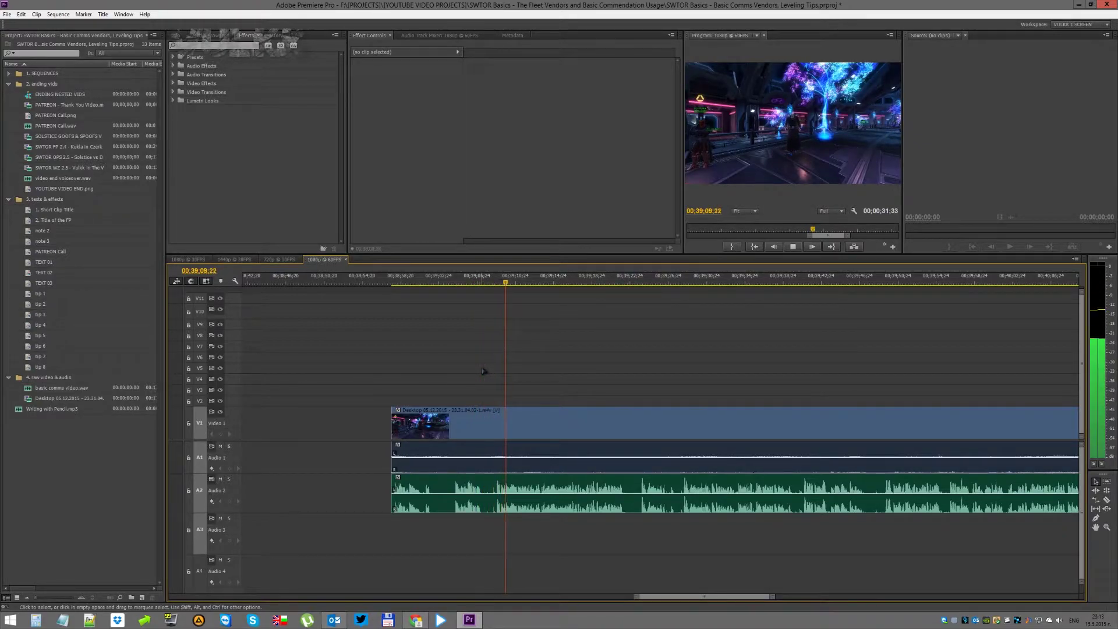
{"action": "key", "text": "space"}
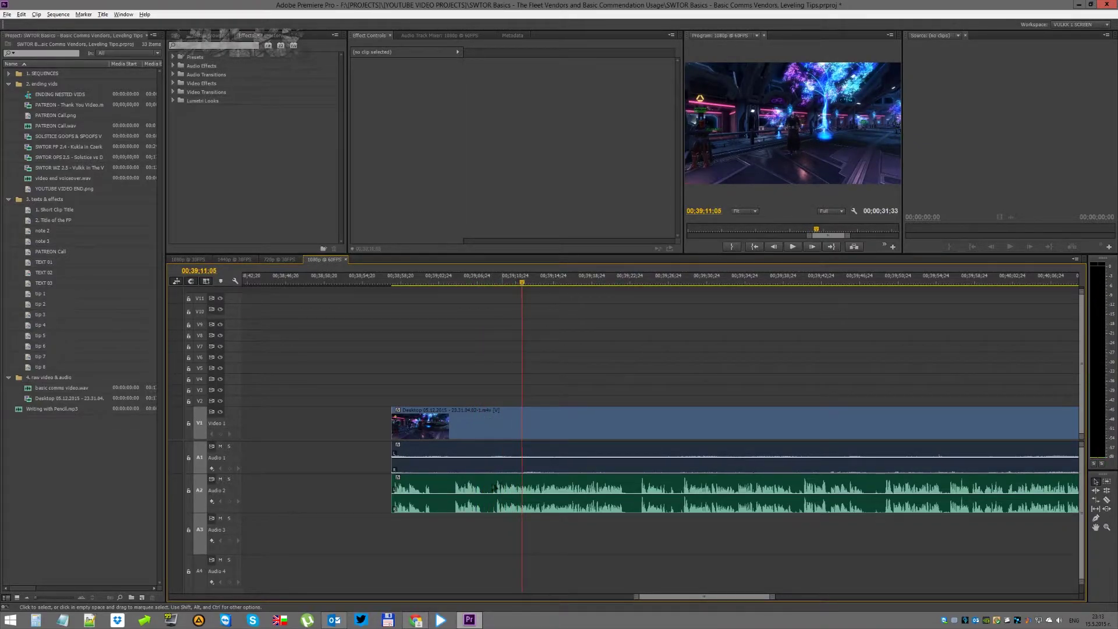
Split the raw recording's video and both audio tracks with the Razor tool at about 00;39;01 and 00;39;08
{"action": "scroll", "coordinate": [494, 488], "scroll_direction": "up", "scroll_amount": 2}
{"action": "left_click", "coordinate": [367, 454]}
{"action": "key", "text": "c"}
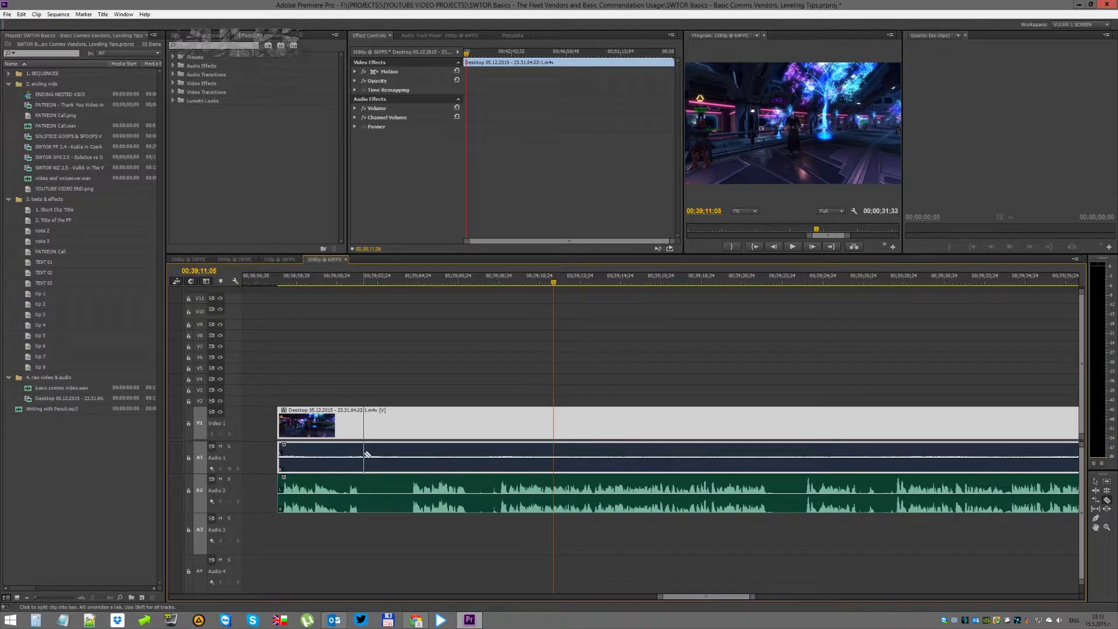
{"action": "left_click", "coordinate": [364, 454]}
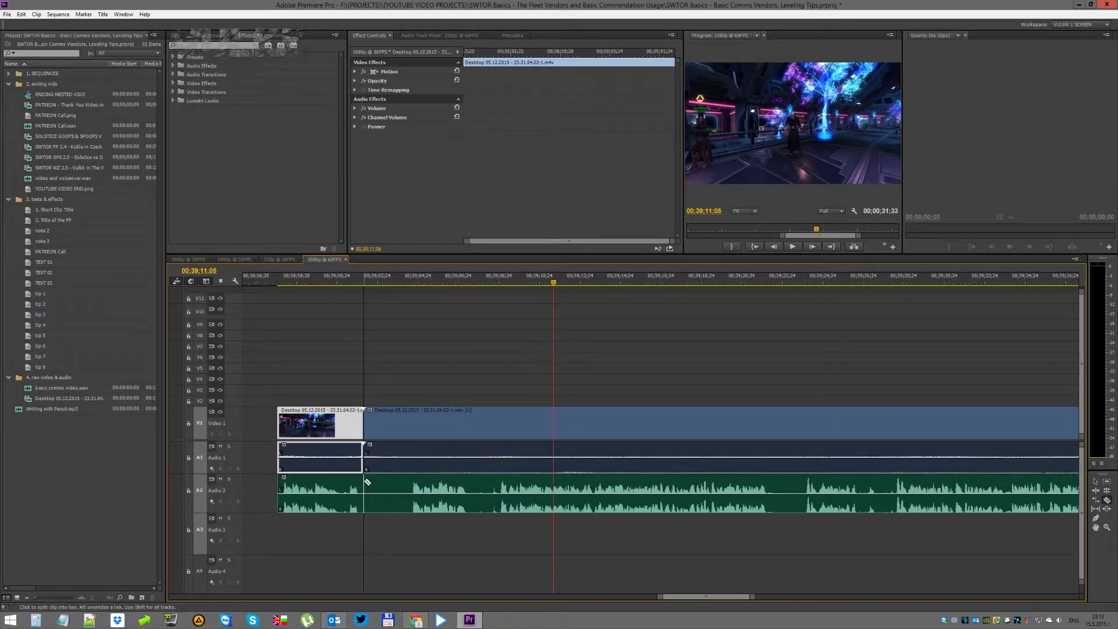
{"action": "left_click", "coordinate": [496, 453]}
Delete the segment between the two cuts from the video and both audio tracks, and close the gap with Ripple Delete
{"action": "key", "text": "v"}
{"action": "left_click", "coordinate": [469, 469]}
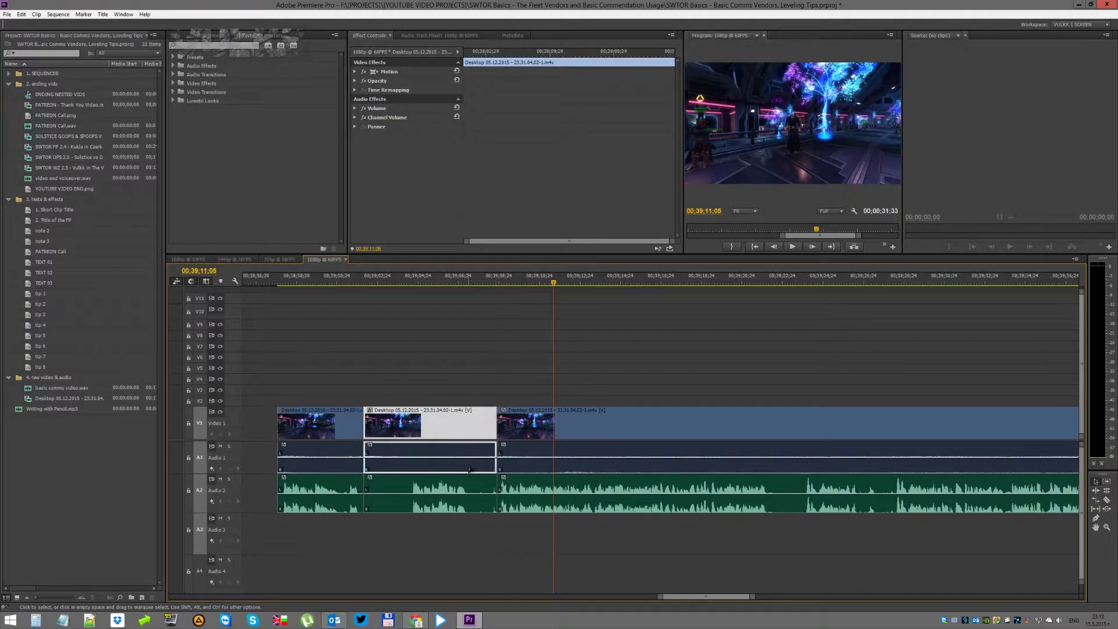
{"action": "key", "text": "Delete"}
{"action": "left_click", "coordinate": [449, 436]}
{"action": "left_click", "coordinate": [431, 490]}
{"action": "key", "text": "Delete"}
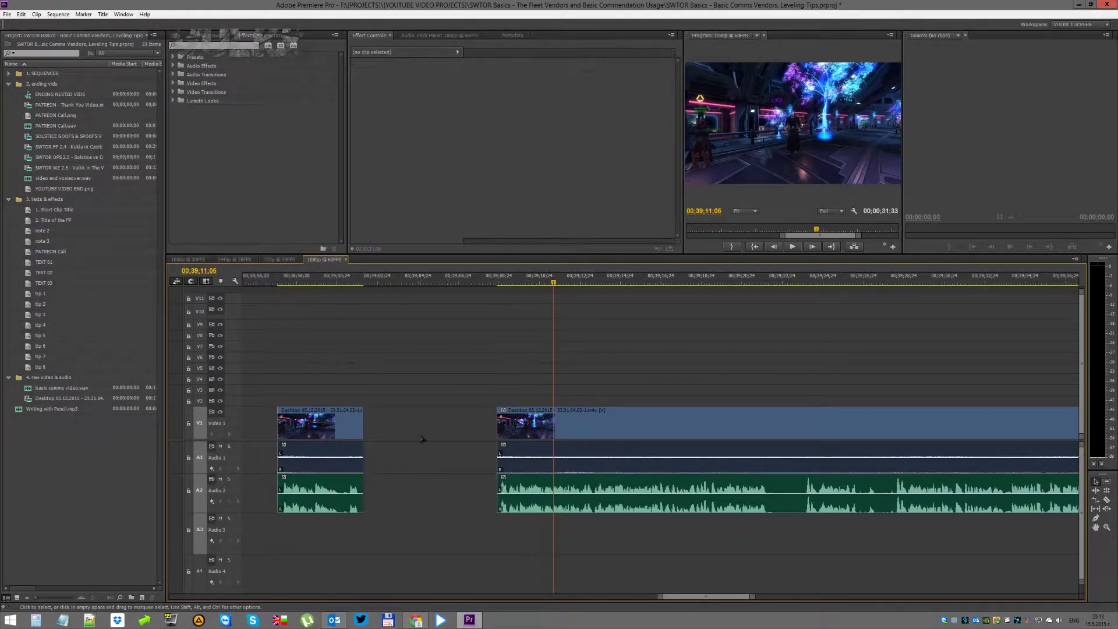
{"action": "right_click", "coordinate": [422, 437]}
{"action": "left_click", "coordinate": [442, 441]}
Play back across the new join in the raw recording to check the edit
{"action": "key", "text": "Up"}
{"action": "scroll", "coordinate": [365, 309], "scroll_direction": "up", "scroll_amount": 4}
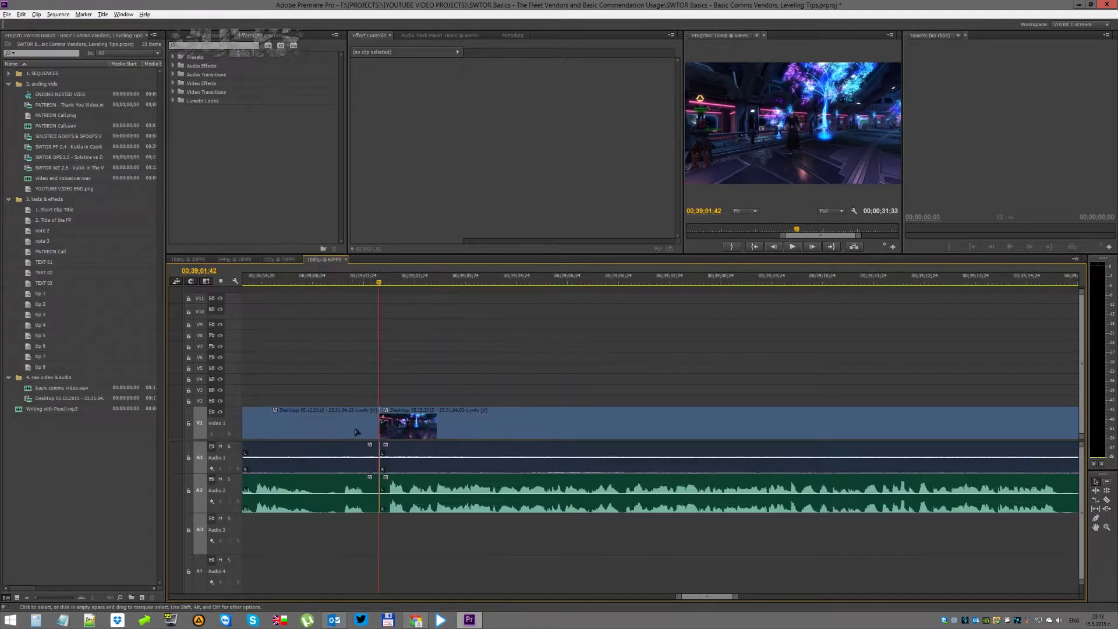
{"action": "left_click", "coordinate": [367, 282]}
{"action": "left_click", "coordinate": [336, 283]}
{"action": "scroll", "coordinate": [339, 314], "scroll_direction": "down", "scroll_amount": 2}
{"action": "left_click", "coordinate": [298, 283]}
{"action": "key", "text": "space"}
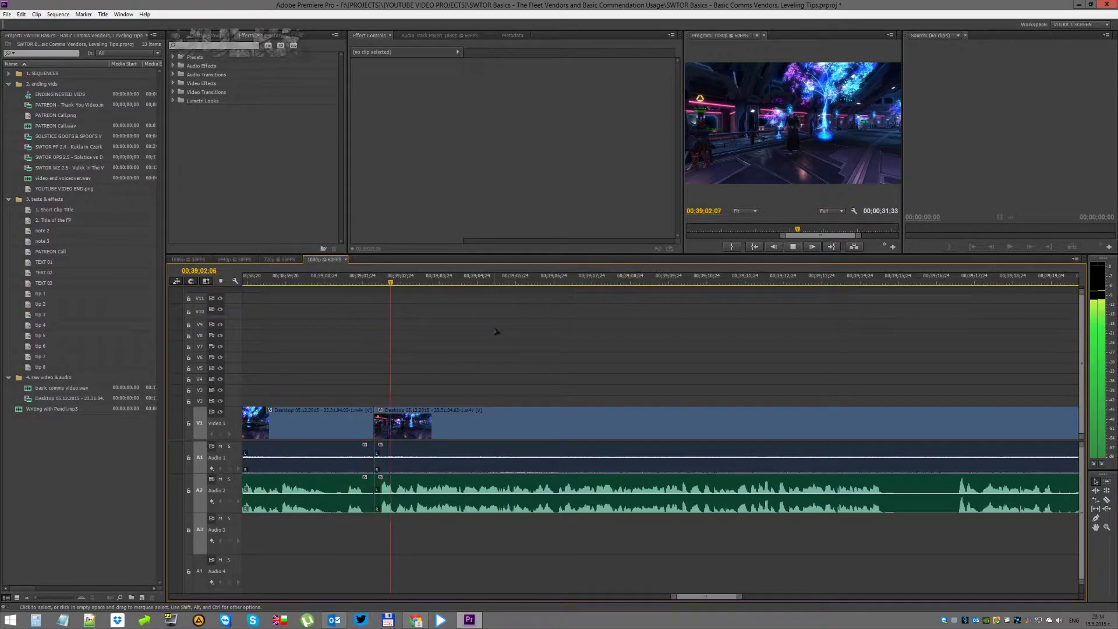
{"action": "scroll", "coordinate": [305, 475], "scroll_direction": "up", "scroll_amount": 2}
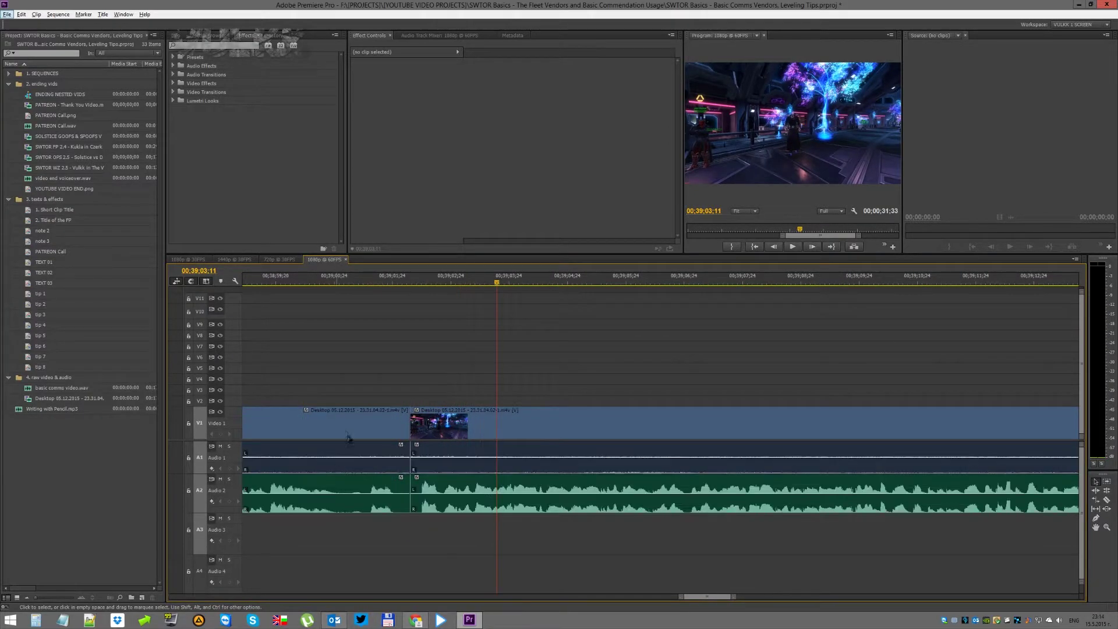
Split the raw recording's video and both audio tracks with the Razor tool at 00;39;00;26, shortly before the existing join
{"action": "left_click", "coordinate": [334, 469]}
{"action": "key", "text": "c"}
{"action": "left_click", "coordinate": [336, 491]}
{"action": "left_click", "coordinate": [340, 433]}
{"action": "key", "text": "v"}
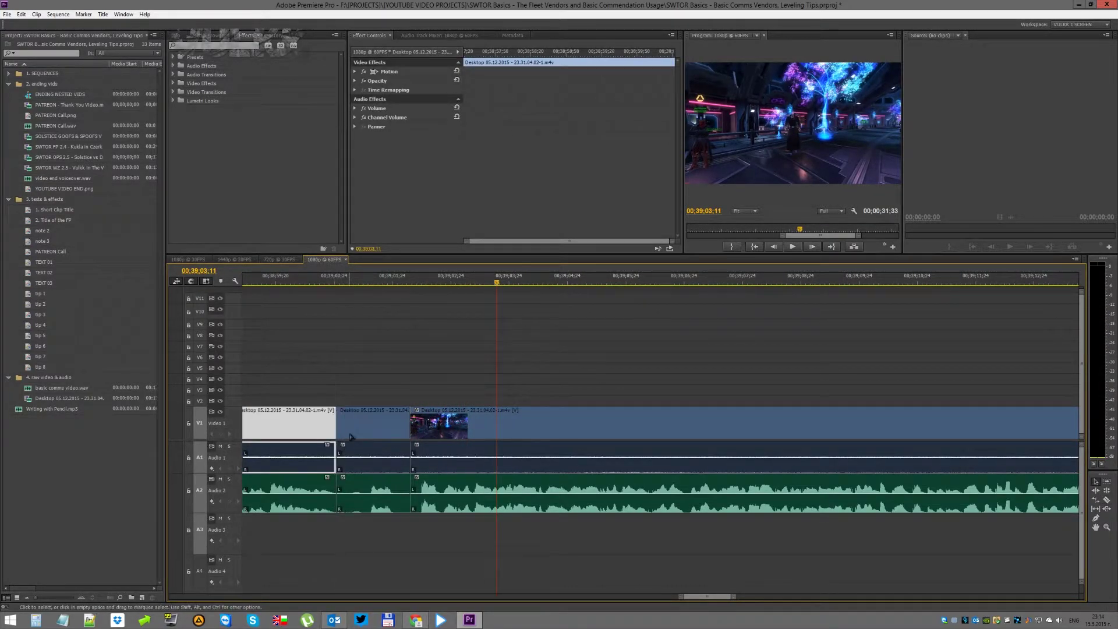
Delete the short segment between 00;39;00;26 and the old join from video and audio, closing the gap with Ripple Delete
{"action": "left_click", "coordinate": [367, 424]}
{"action": "key", "text": "Delete"}
{"action": "left_click", "coordinate": [372, 494]}
{"action": "key", "text": "Delete"}
{"action": "left_click", "coordinate": [354, 425]}
{"action": "key", "text": "Delete"}
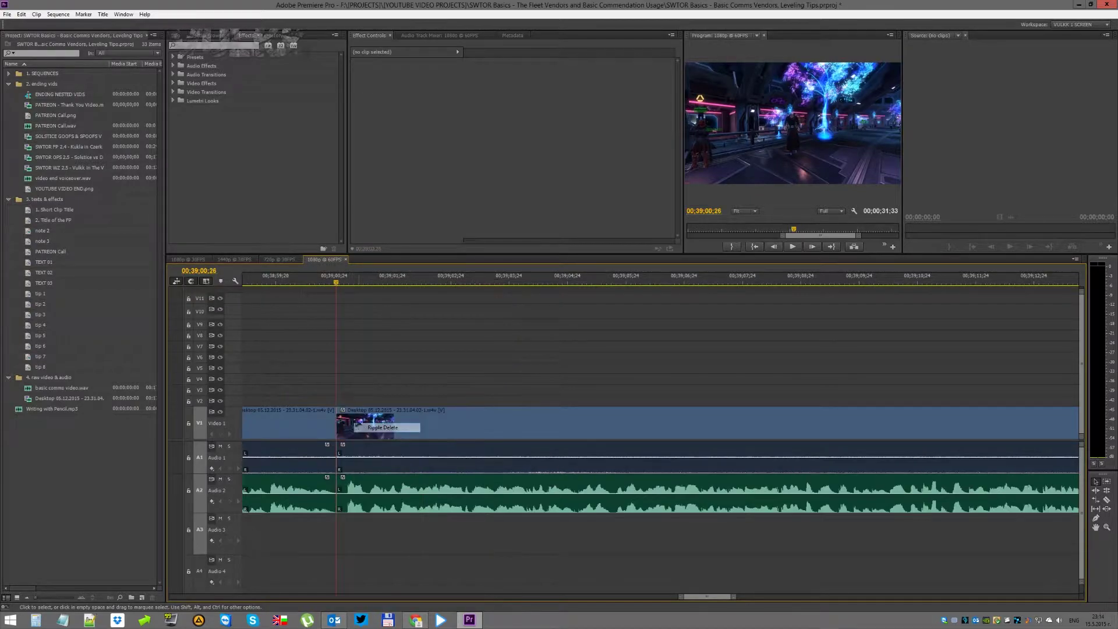
Play the raw recording from its start across the new join and onward to find the next pause in the voiceover
{"action": "scroll", "coordinate": [365, 349], "scroll_direction": "up", "scroll_amount": 4}
{"action": "left_click", "coordinate": [365, 275]}
{"action": "key", "text": "space"}
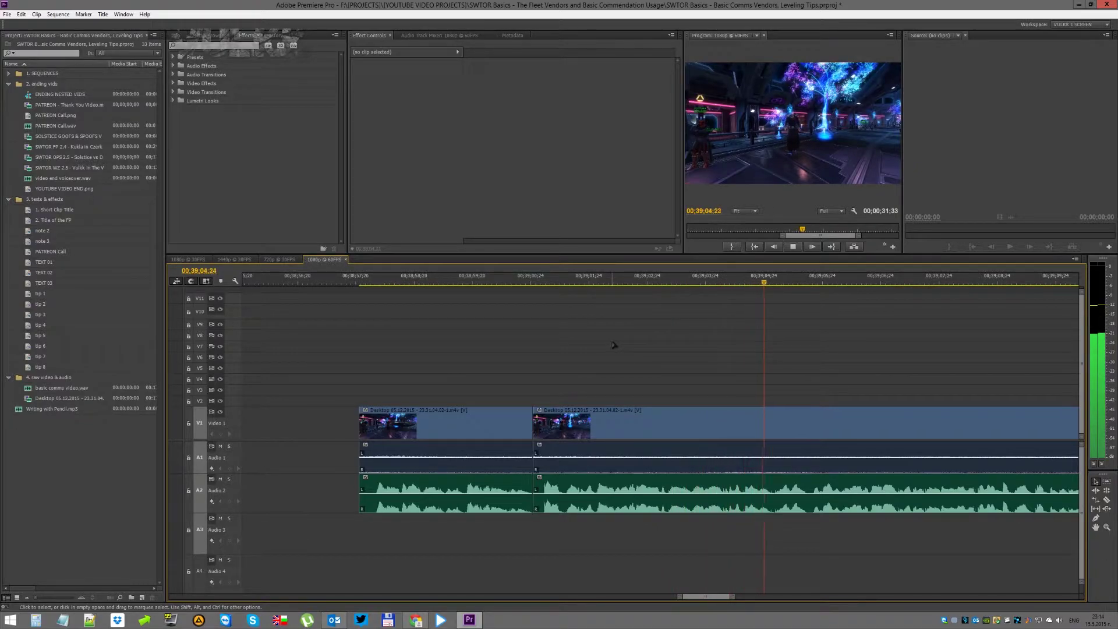
{"action": "scroll", "coordinate": [599, 379], "scroll_direction": "down", "scroll_amount": 3}
{"action": "scroll", "coordinate": [579, 396], "scroll_direction": "down", "scroll_amount": 5}
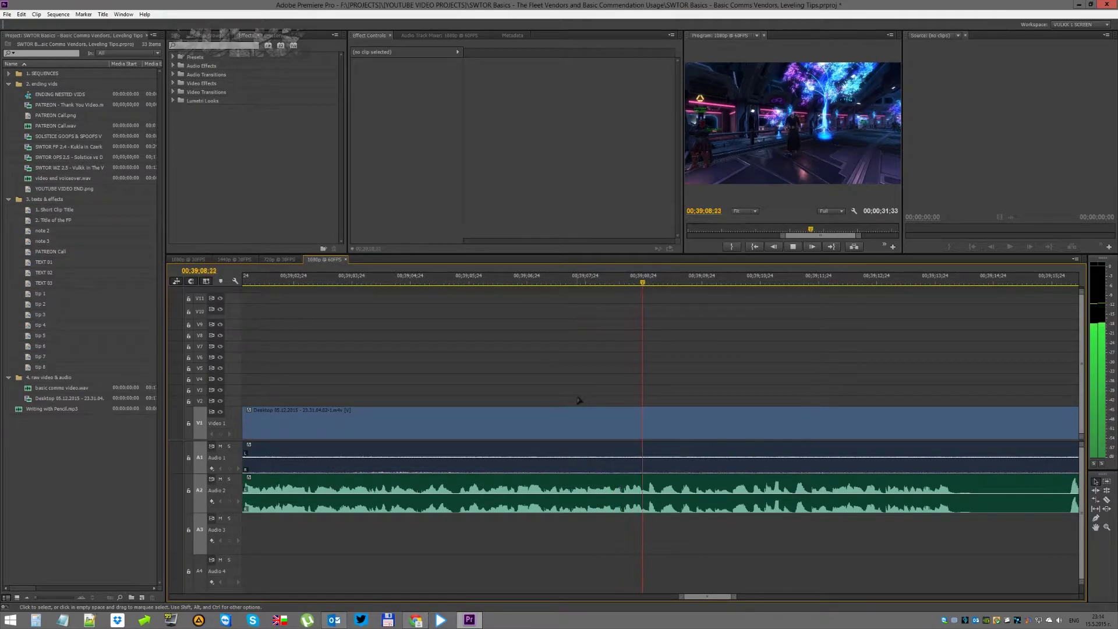
{"action": "scroll", "coordinate": [570, 395], "scroll_direction": "down", "scroll_amount": 6}
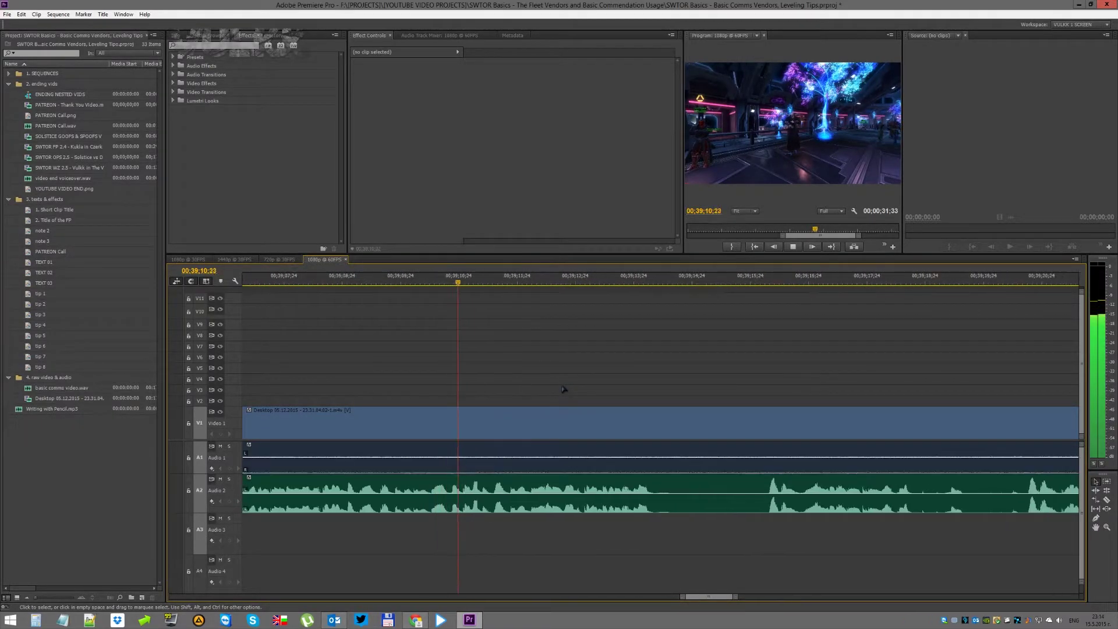
{"action": "scroll", "coordinate": [580, 398], "scroll_direction": "down", "scroll_amount": 2}
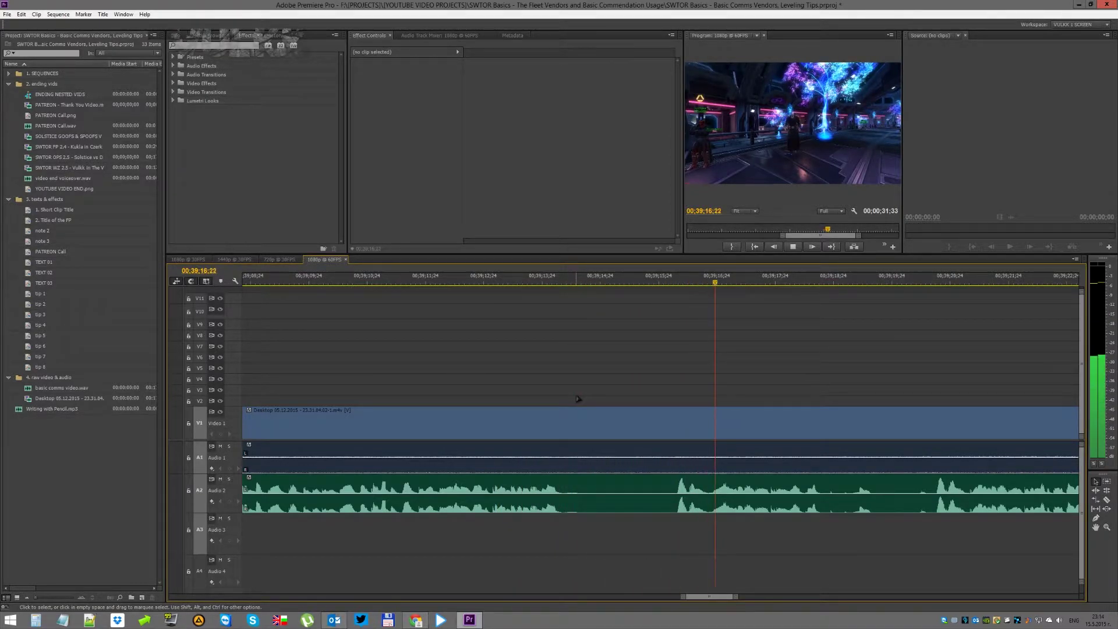
{"action": "key", "text": "space"}
Split the raw recording's video and both audio tracks at 00;39;13;54 and about 00;39;15;27, around the silent pause
{"action": "left_click", "coordinate": [574, 489]}
{"action": "key", "text": "c"}
{"action": "left_click", "coordinate": [573, 489]}
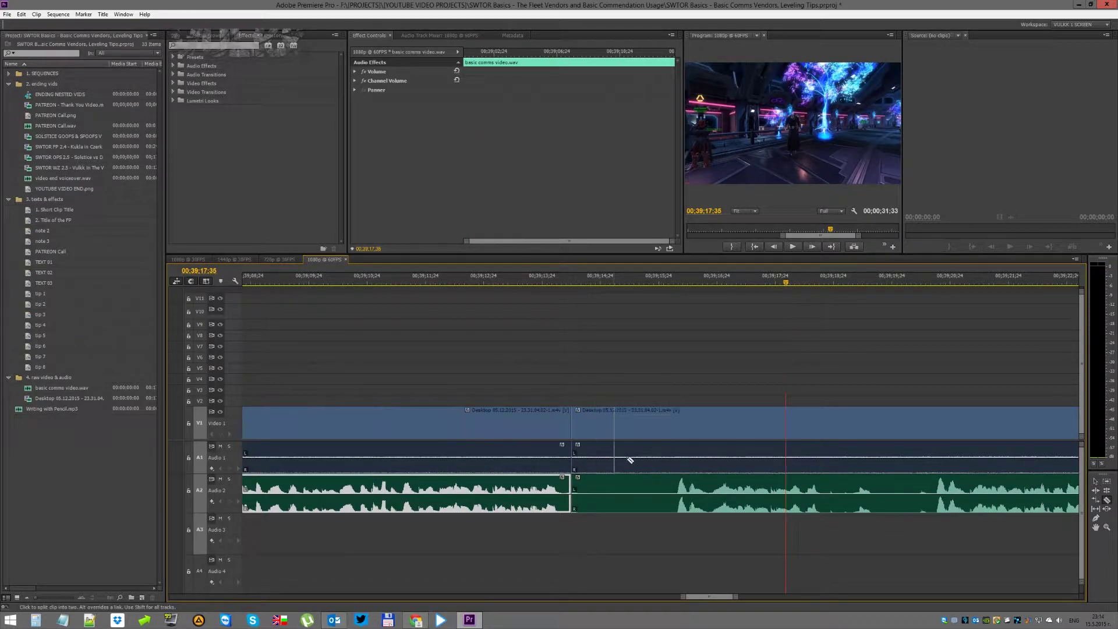
{"action": "left_click", "coordinate": [662, 458]}
{"action": "key", "text": "v"}
{"action": "left_click", "coordinate": [628, 457]}
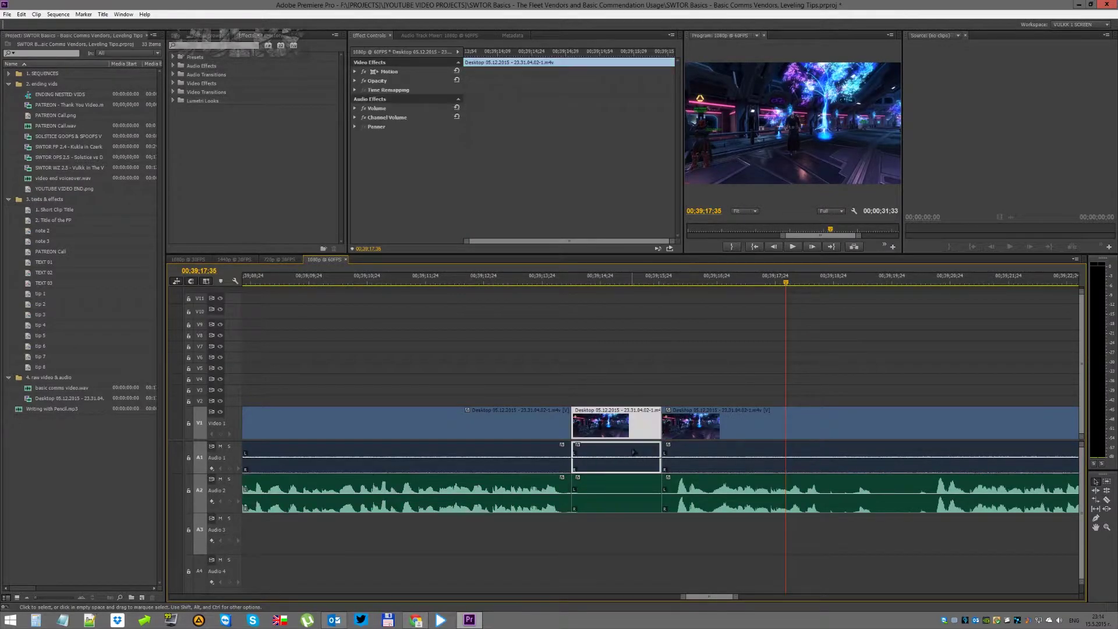
Delete the silent segment from the video and both audio tracks, and close the gap with Ripple Delete
{"action": "key", "text": "Delete"}
{"action": "left_click", "coordinate": [627, 491]}
{"action": "key", "text": "Delete"}
{"action": "right_click", "coordinate": [604, 454]}
{"action": "left_click", "coordinate": [607, 458]}
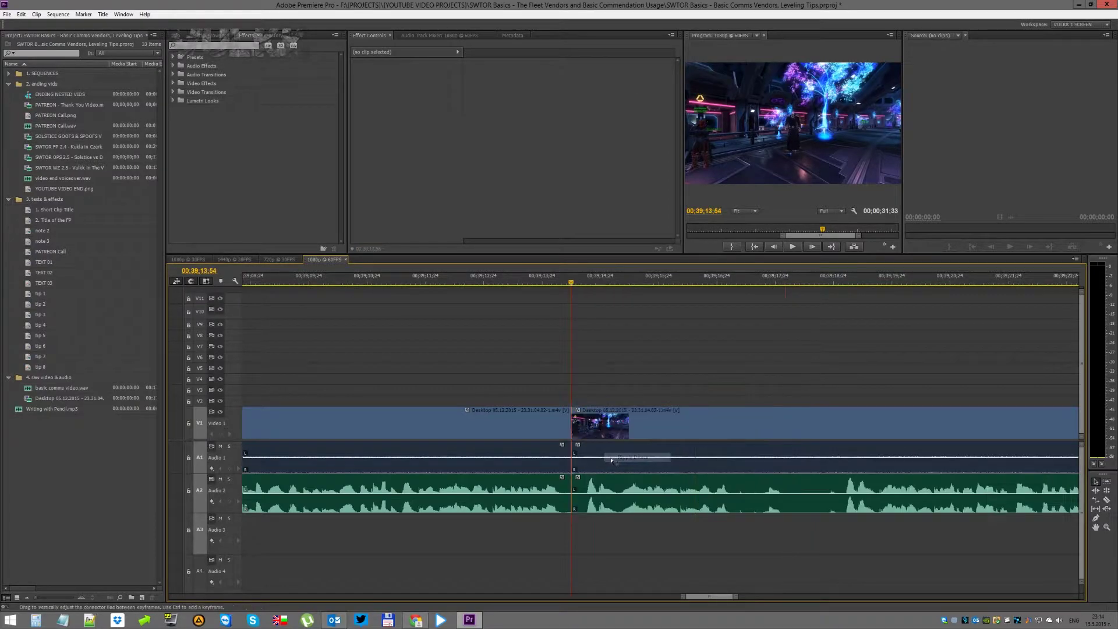
Select all the raw recording clips and move them together earlier in the sequence, towards the ending clips
{"action": "key", "text": "minus"}
{"action": "key", "text": "minus"}
{"action": "key", "text": "minus"}
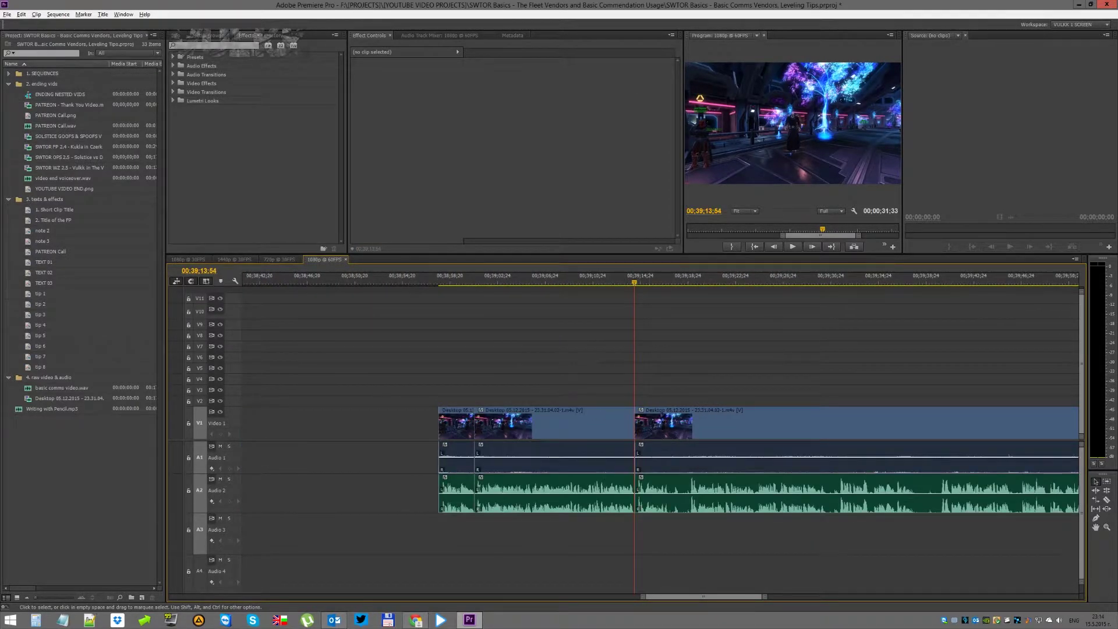
{"action": "key", "text": "ctrl+a"}
{"action": "key", "text": "minus"}
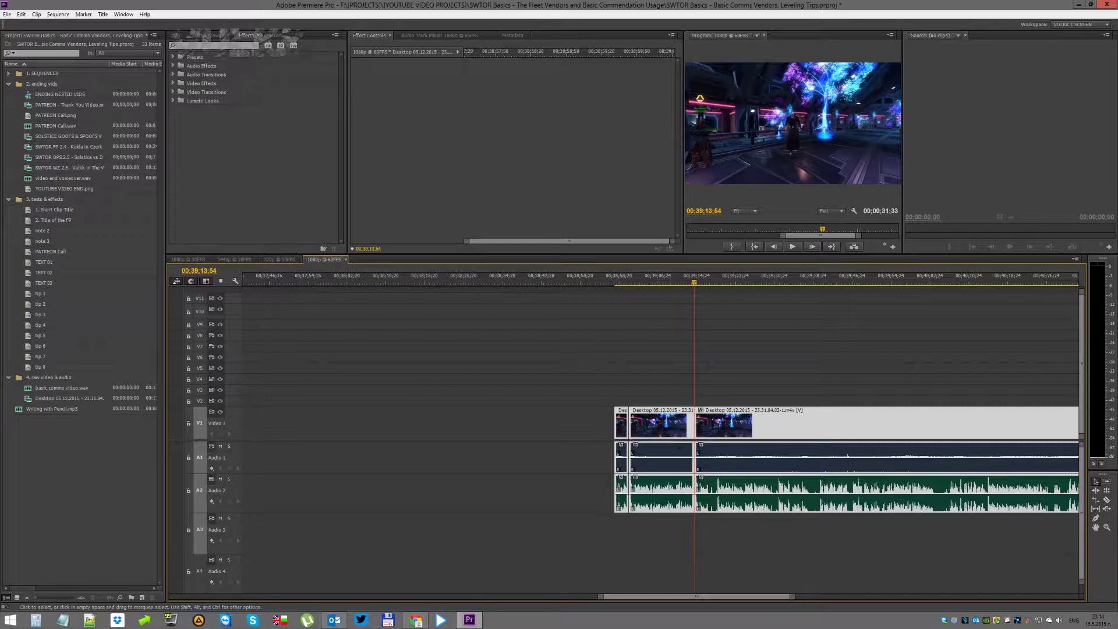
{"action": "left_click_drag", "start_coordinate": [769, 431], "coordinate": [572, 431]}
{"action": "scroll", "coordinate": [571, 431], "scroll_direction": "up", "scroll_amount": 5}
{"action": "left_click_drag", "start_coordinate": [906, 431], "coordinate": [314, 434]}
{"action": "scroll", "coordinate": [637, 437], "scroll_direction": "up", "scroll_amount": 5}
{"action": "scroll", "coordinate": [342, 431], "scroll_direction": "up", "scroll_amount": 5}
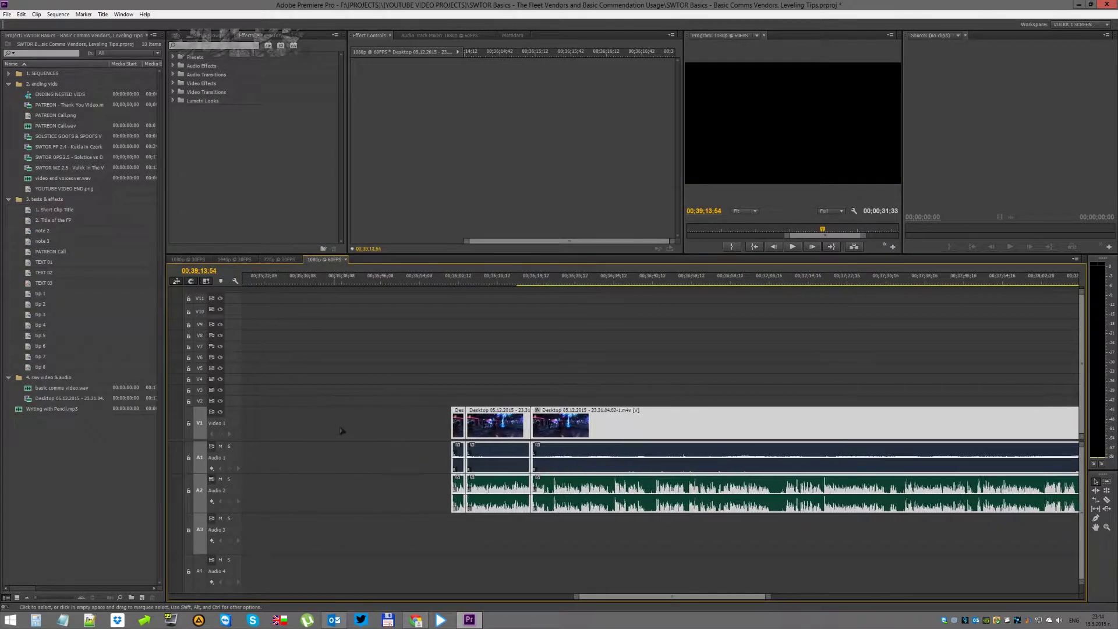
{"action": "scroll", "coordinate": [341, 431], "scroll_direction": "up", "scroll_amount": 5}
{"action": "left_click_drag", "start_coordinate": [645, 425], "coordinate": [341, 419]}
Move the selected raw recording clips past the ending clips to the opening of the sequence, beneath the logo overlay
{"action": "key", "text": "minus"}
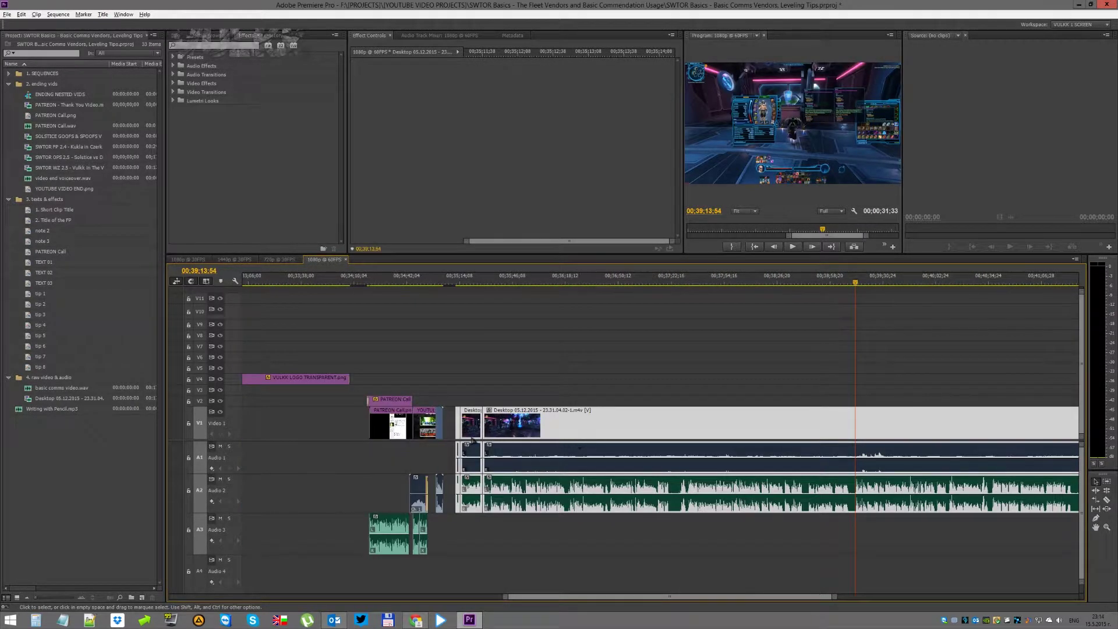
{"action": "key", "text": "minus"}
{"action": "key", "text": "minus"}
{"action": "key", "text": "minus"}
{"action": "key", "text": "minus"}
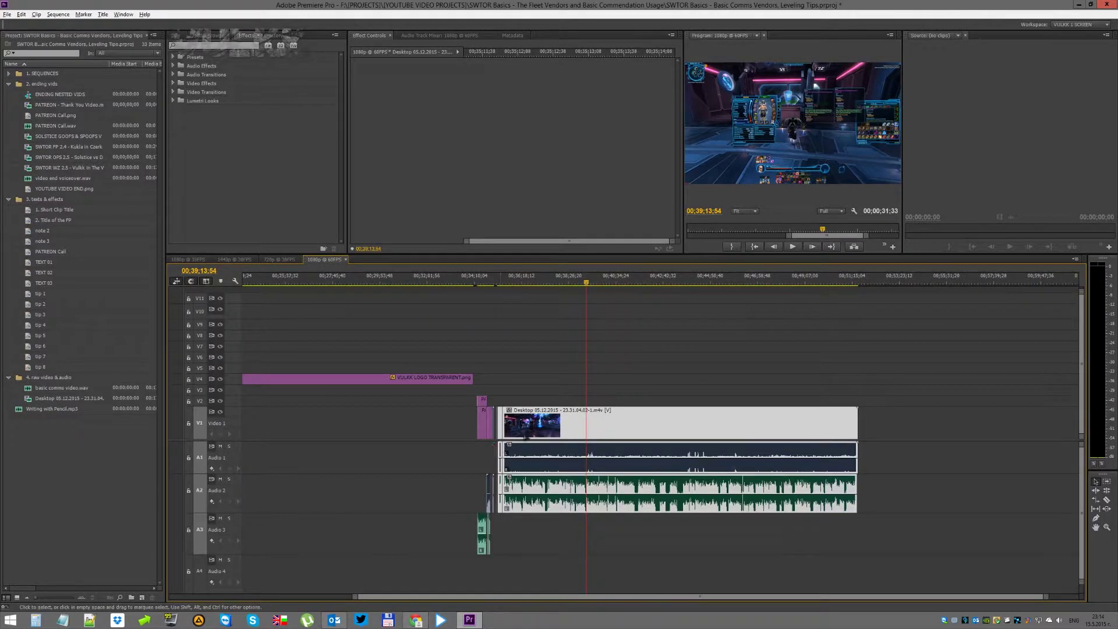
{"action": "left_click_drag", "start_coordinate": [502, 420], "coordinate": [556, 443]}
{"action": "scroll", "coordinate": [577, 444], "scroll_direction": "up", "scroll_amount": 5}
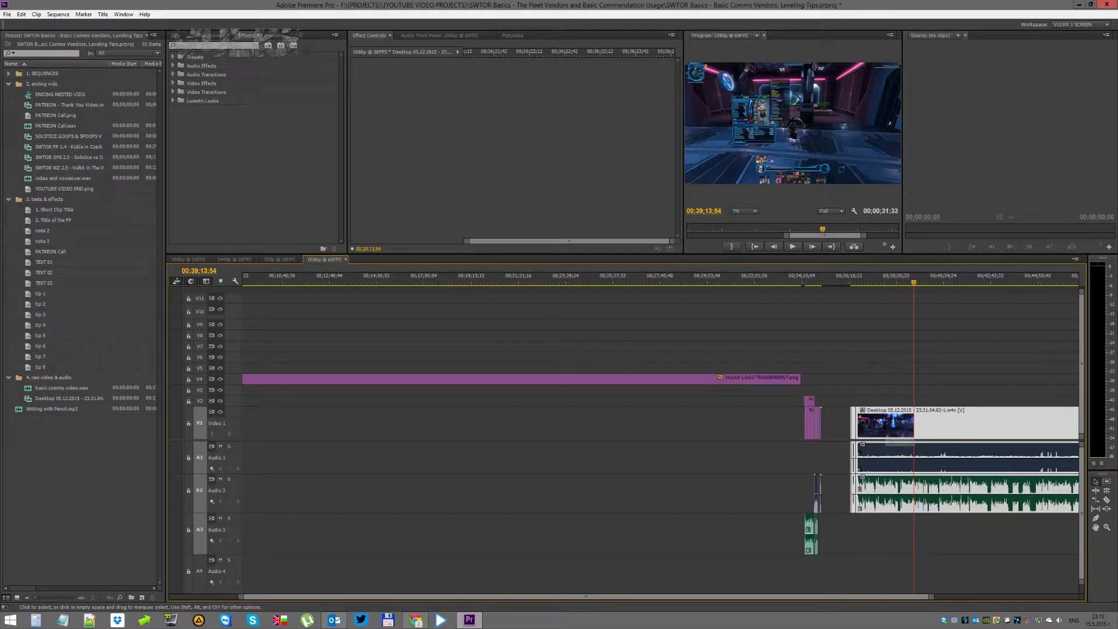
{"action": "left_click_drag", "start_coordinate": [885, 422], "coordinate": [396, 424]}
{"action": "scroll", "coordinate": [407, 431], "scroll_direction": "up", "scroll_amount": 3}
{"action": "left_click_drag", "start_coordinate": [624, 422], "coordinate": [349, 423]}
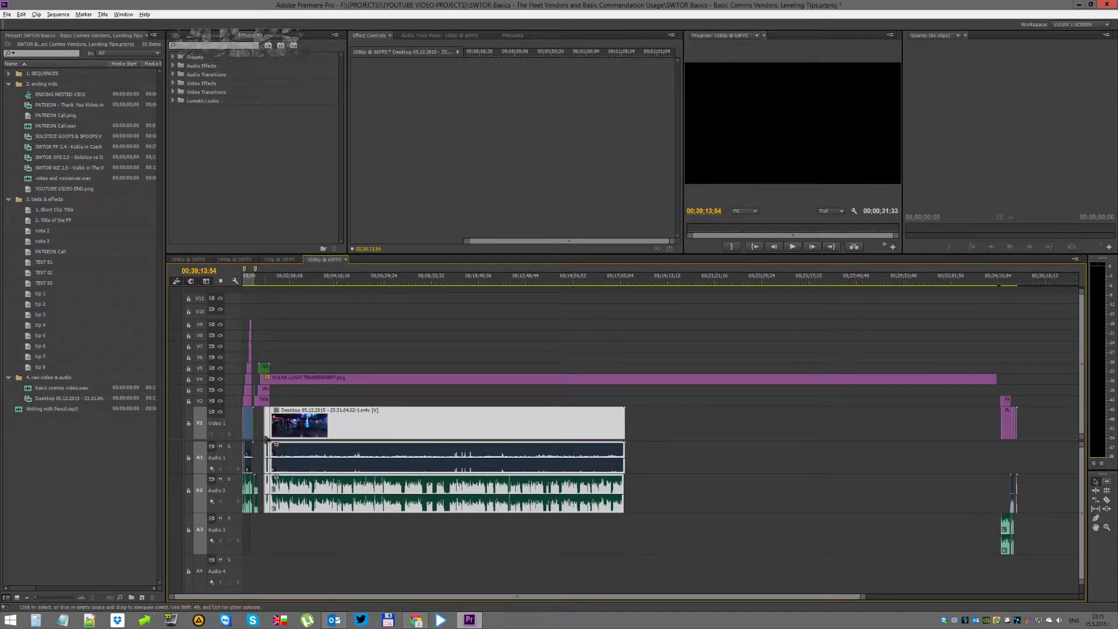
Align the start of the selected raw recording clips with the start of the SOCIALS PROMO clip, and deselect them
{"action": "key", "text": "="}
{"action": "key", "text": "="}
{"action": "key", "text": "="}
{"action": "key", "text": "="}
{"action": "key", "text": "="}
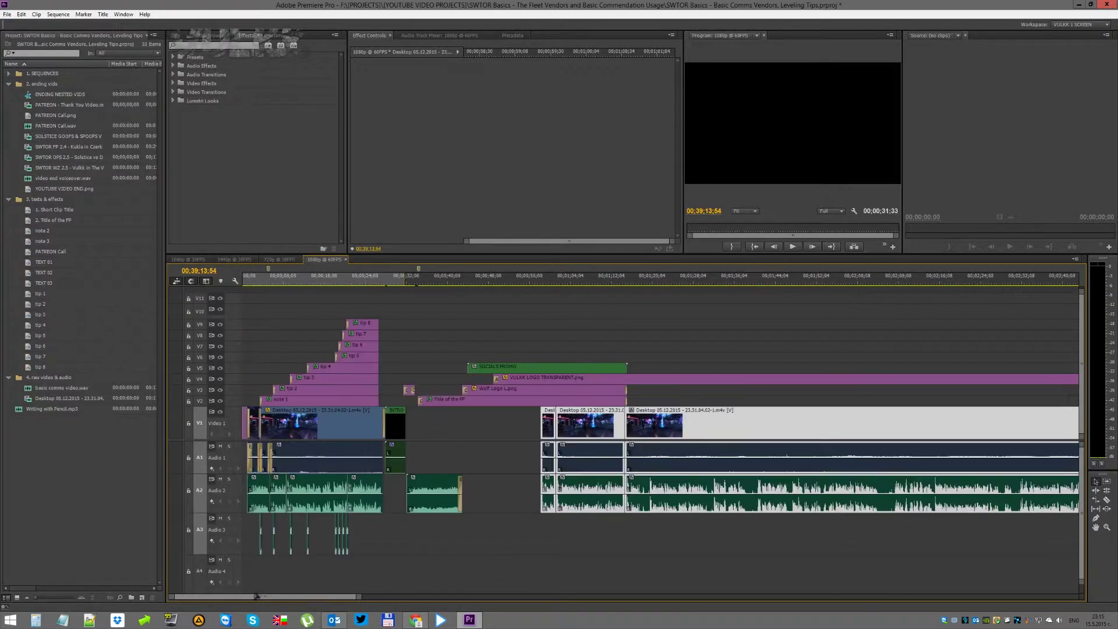
{"action": "left_click_drag", "start_coordinate": [553, 425], "coordinate": [428, 429]}
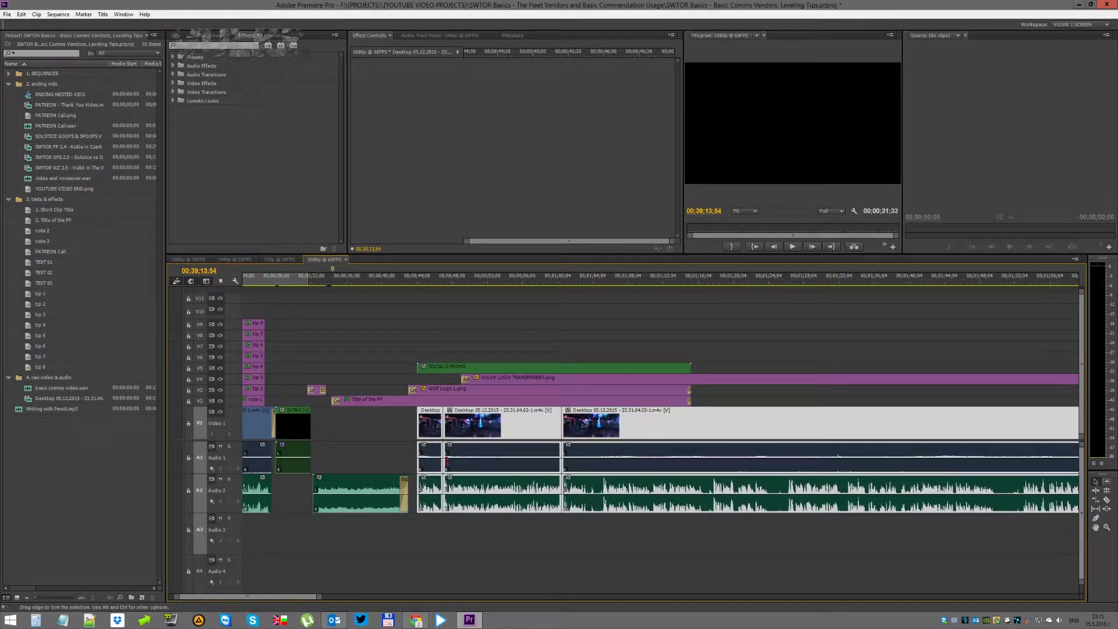
{"action": "left_click", "coordinate": [460, 526]}
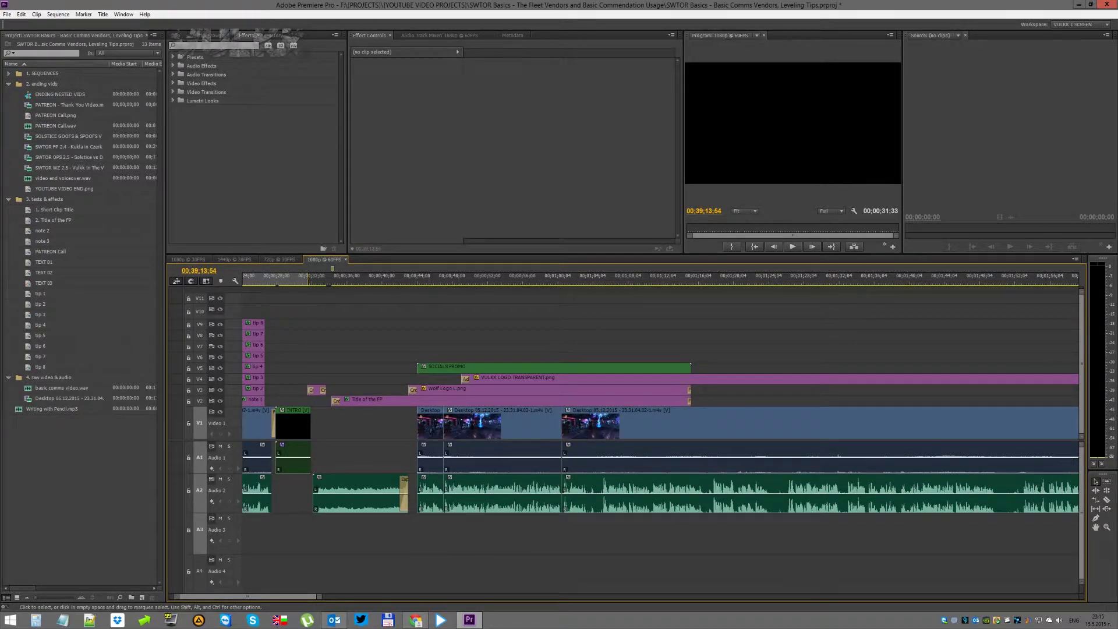
Extend the first raw video clip's start back to about 00;00;33, beneath the title, and play back the title section
{"action": "left_click", "coordinate": [428, 431]}
{"action": "left_click_drag", "start_coordinate": [416, 422], "coordinate": [317, 419]}
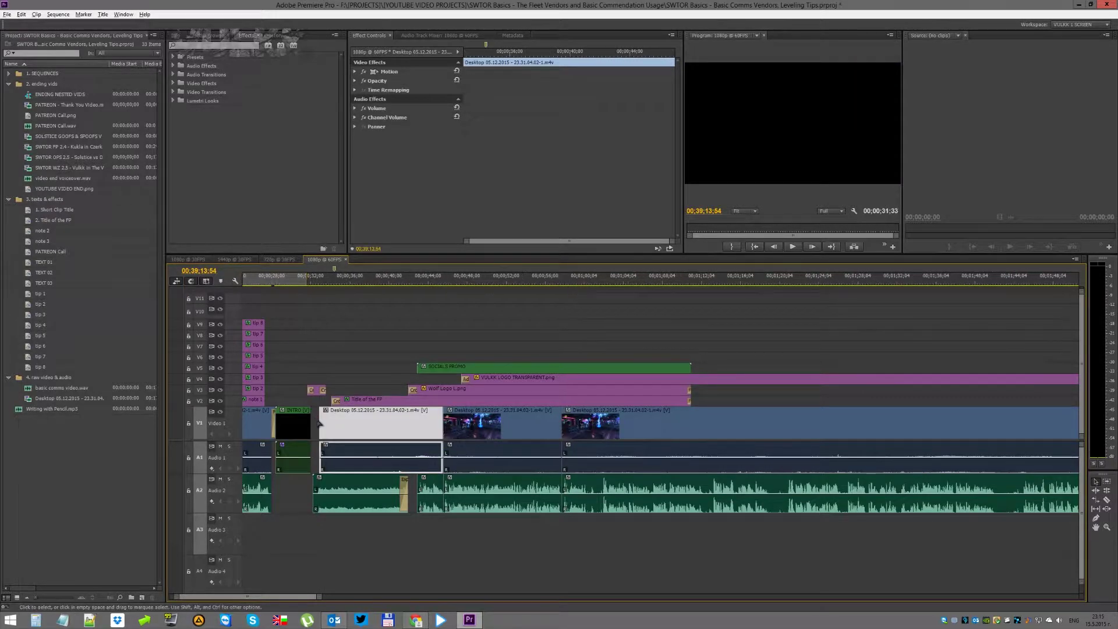
{"action": "key", "text": "="}
{"action": "left_click", "coordinate": [321, 316]}
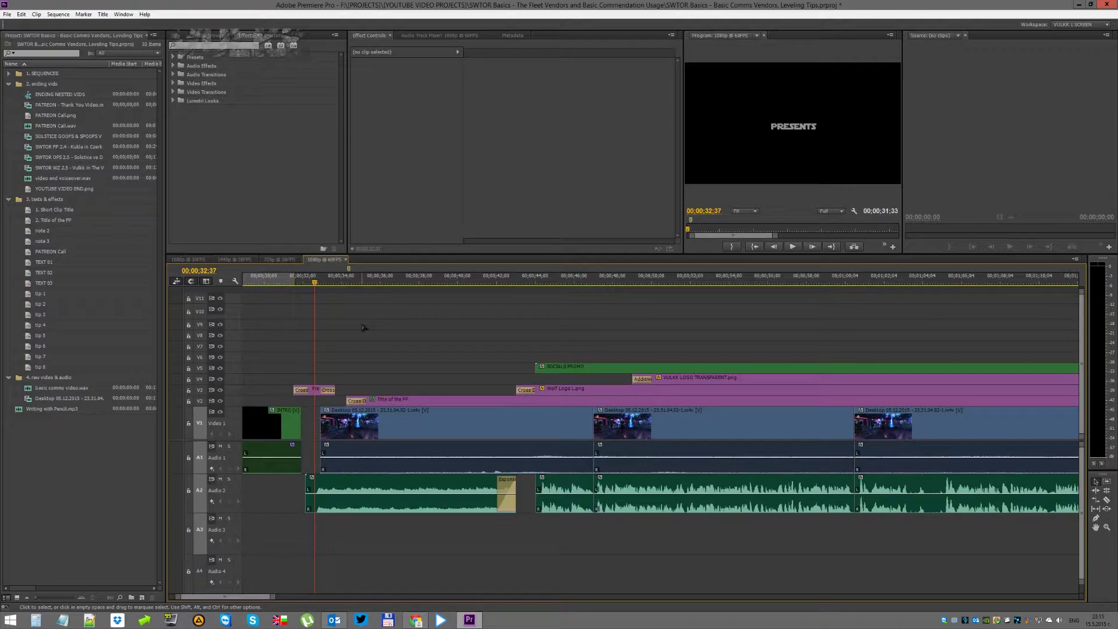
{"action": "key", "text": "space"}
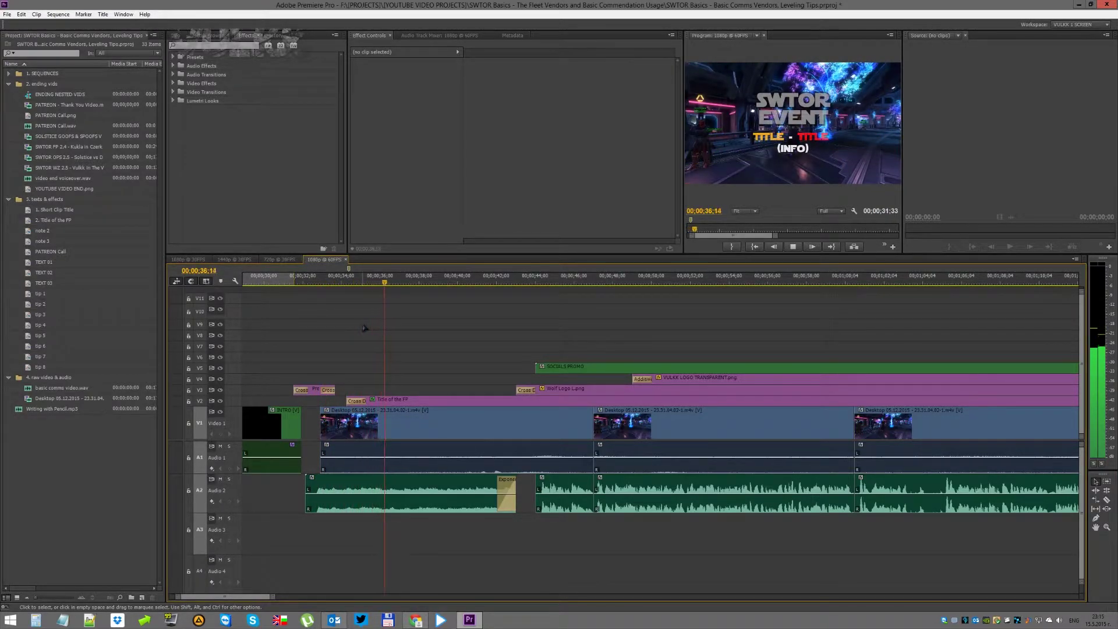
{"action": "key", "text": "space"}
Copy the keyframed Crop effect from the Title of the FF clip to the first raw video clip, and preview it
{"action": "left_click", "coordinate": [414, 402]}
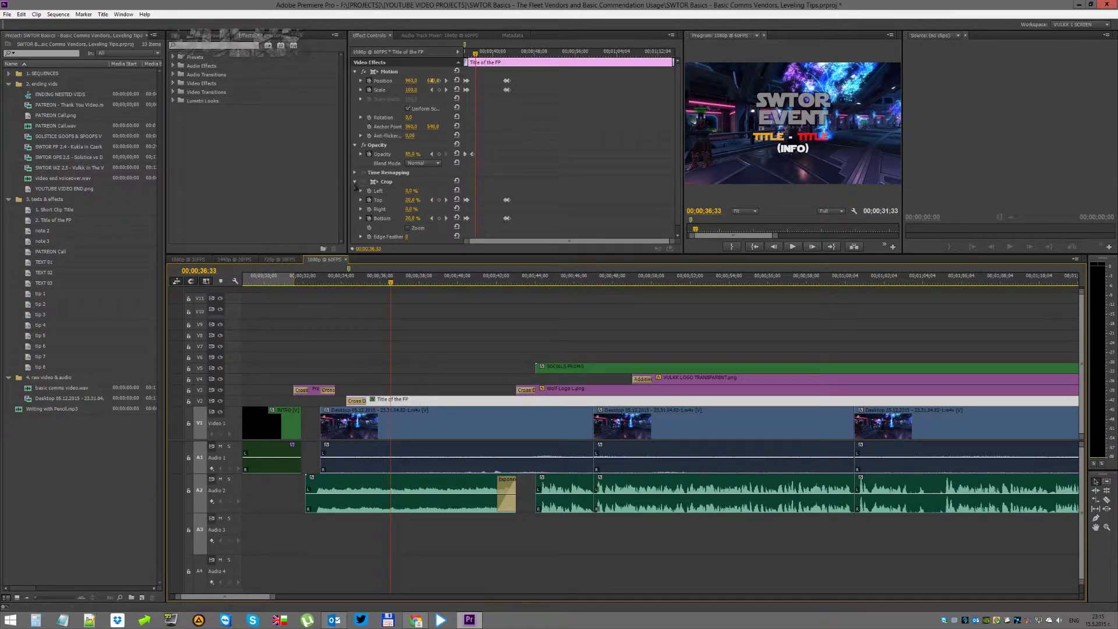
{"action": "left_click", "coordinate": [424, 414]}
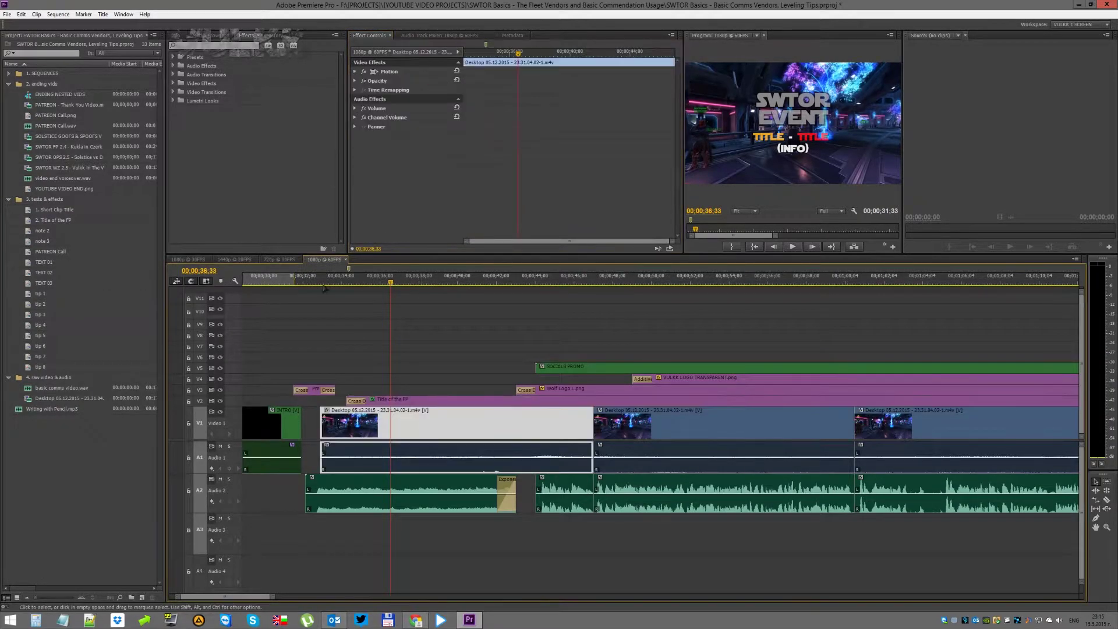
{"action": "left_click", "coordinate": [277, 217]}
{"action": "left_click", "coordinate": [389, 207]}
{"action": "key", "text": "ctrl+v"}
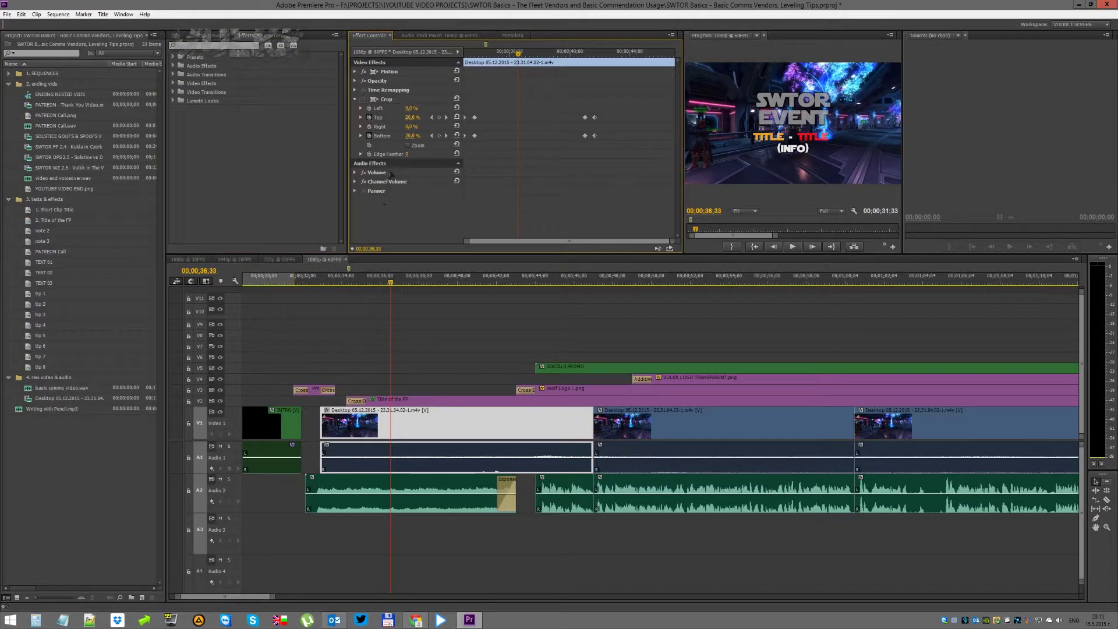
{"action": "mouse_move", "coordinate": [355, 281]}
{"action": "left_mouse_down"}
{"action": "mouse_move", "coordinate": [317, 281]}
{"action": "mouse_move", "coordinate": [357, 281]}
{"action": "left_mouse_up"}
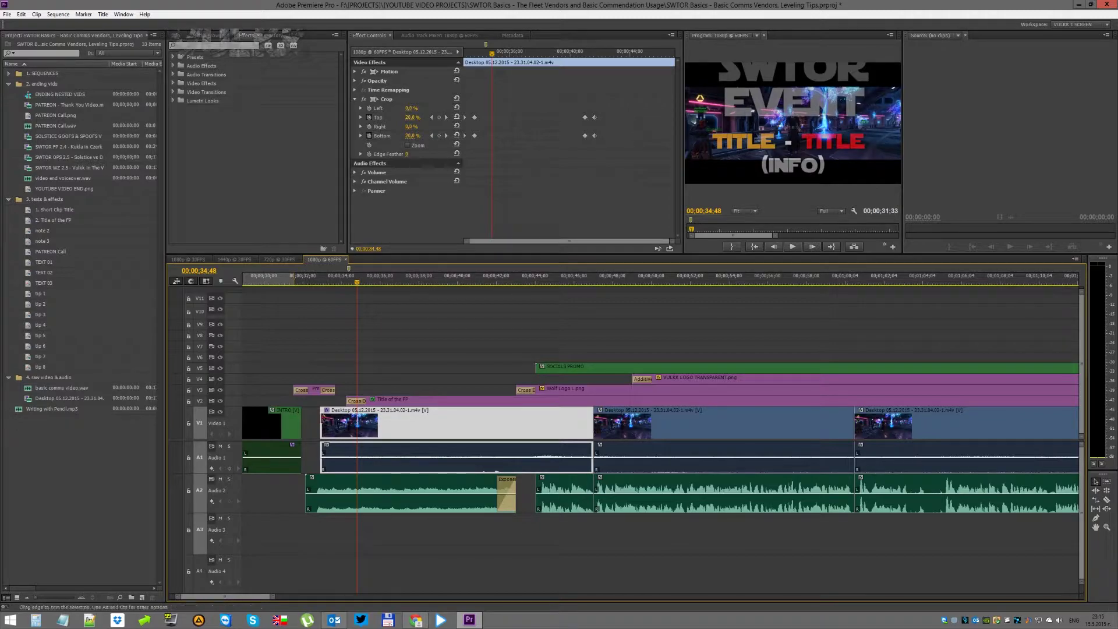
Apply the default transitions to the start of the first raw clip's video and audio
{"action": "right_click", "coordinate": [323, 421]}
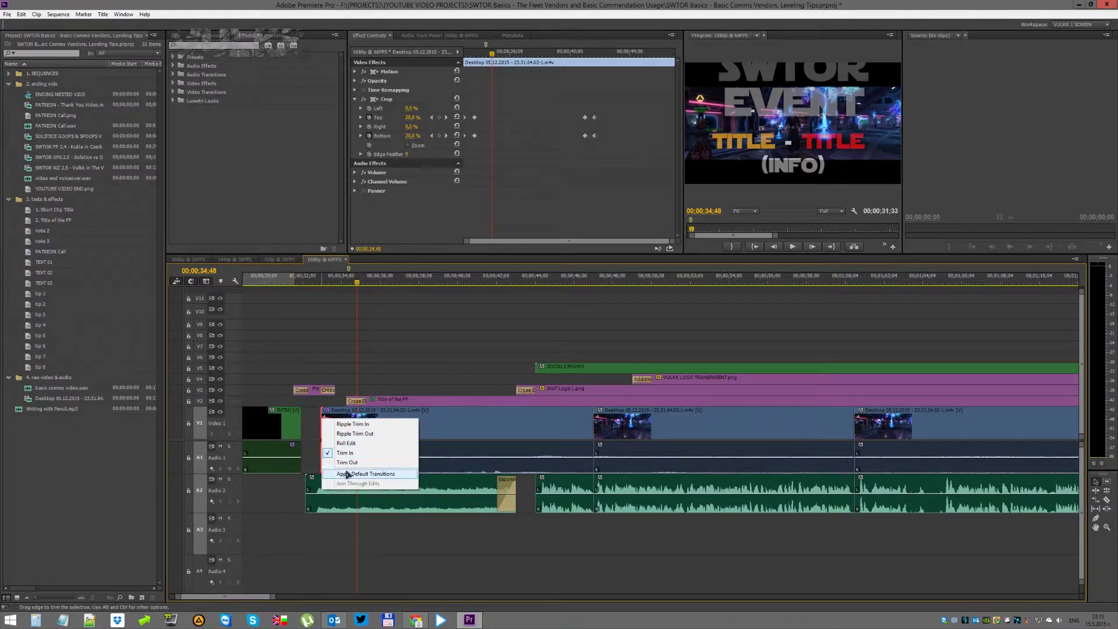
{"action": "left_click", "coordinate": [347, 474]}
{"action": "key", "text": "equal"}
{"action": "key", "text": "equal"}
{"action": "key", "text": "equal"}
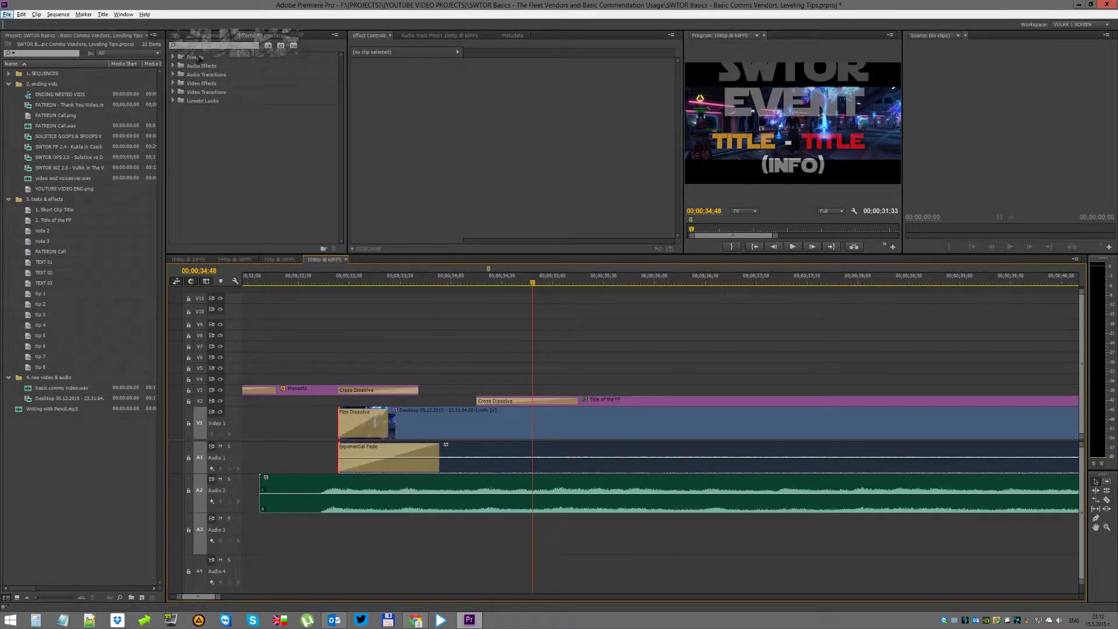
Find the dissolve transitions, replace the Film Dissolve at the first raw clip's start with Cross Dissolve, and play it back
{"action": "left_click", "coordinate": [200, 51]}
{"action": "type", "text": "di"}
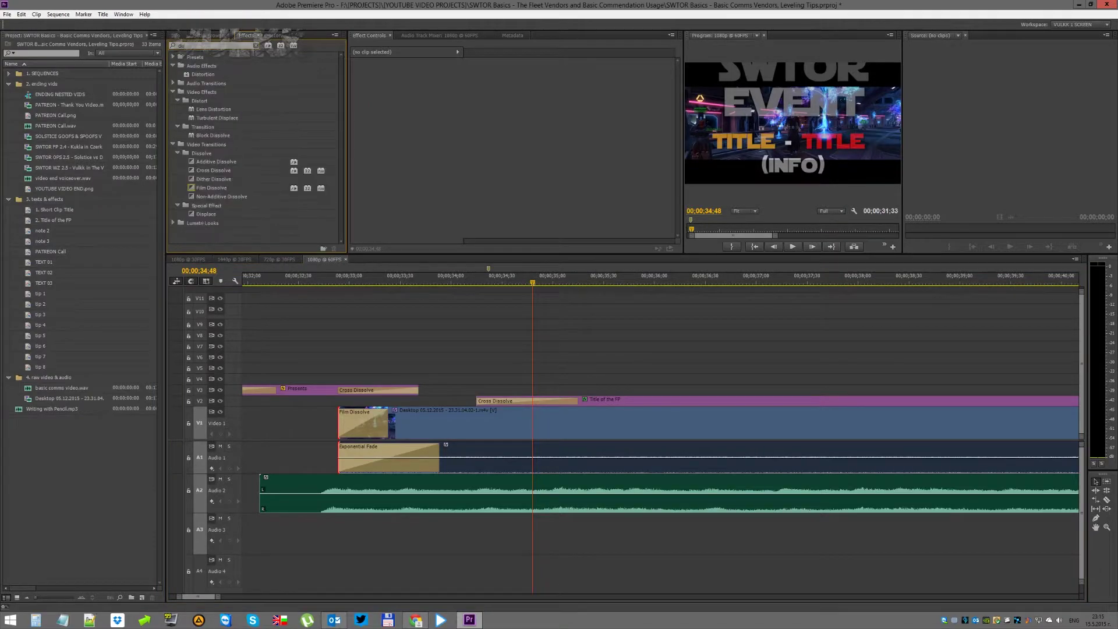
{"action": "type", "text": "ss"}
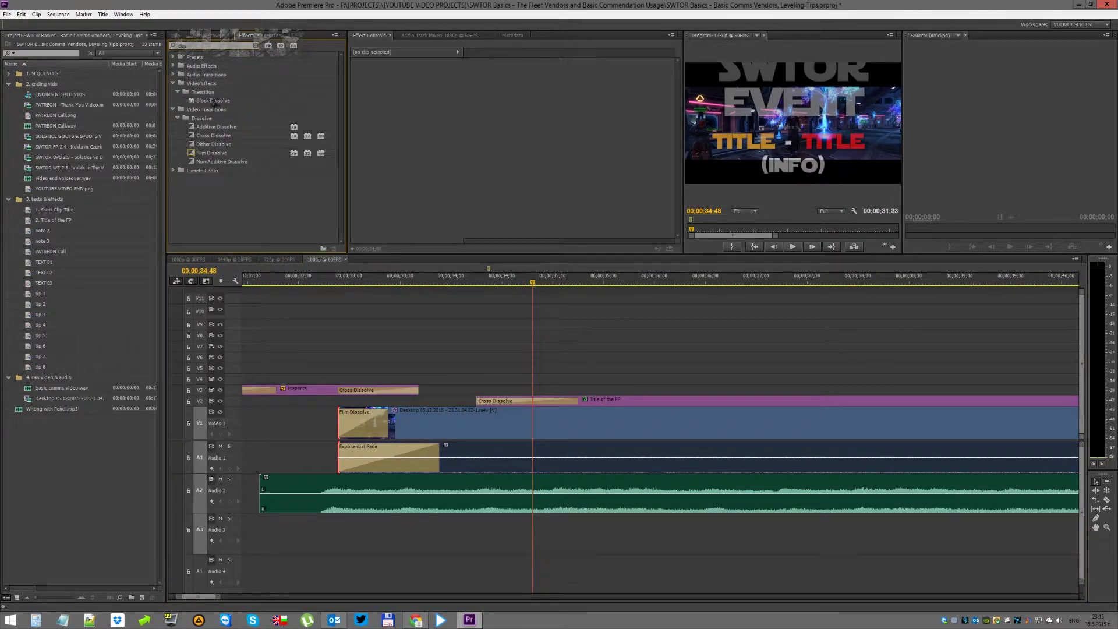
{"action": "left_click", "coordinate": [212, 136]}
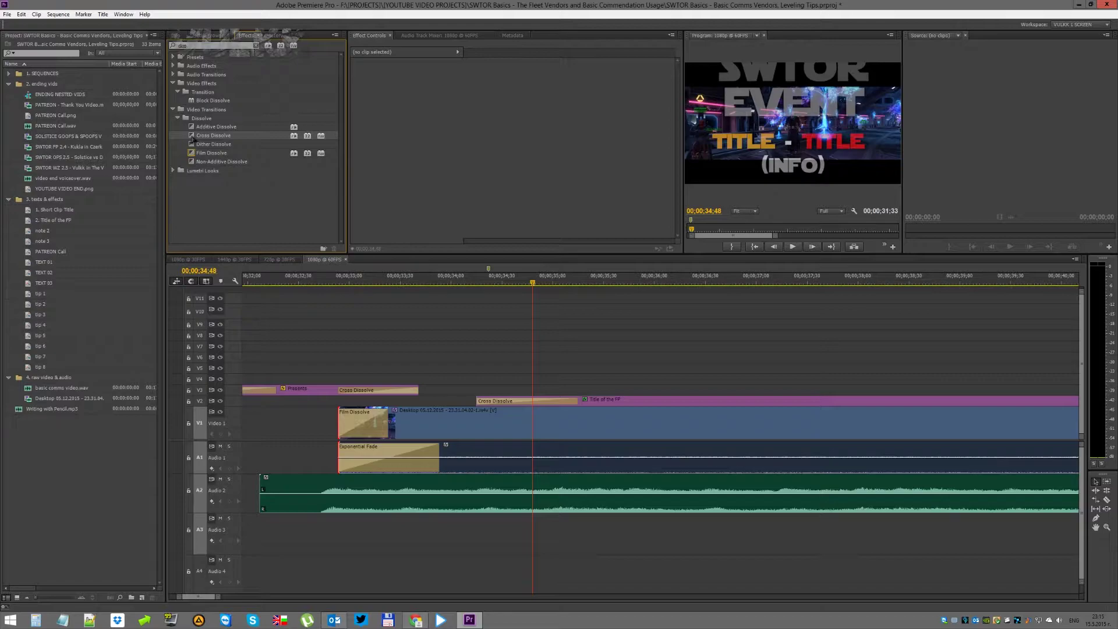
{"action": "left_click_drag", "start_coordinate": [333, 413], "coordinate": [338, 424]}
{"action": "left_click", "coordinate": [330, 283]}
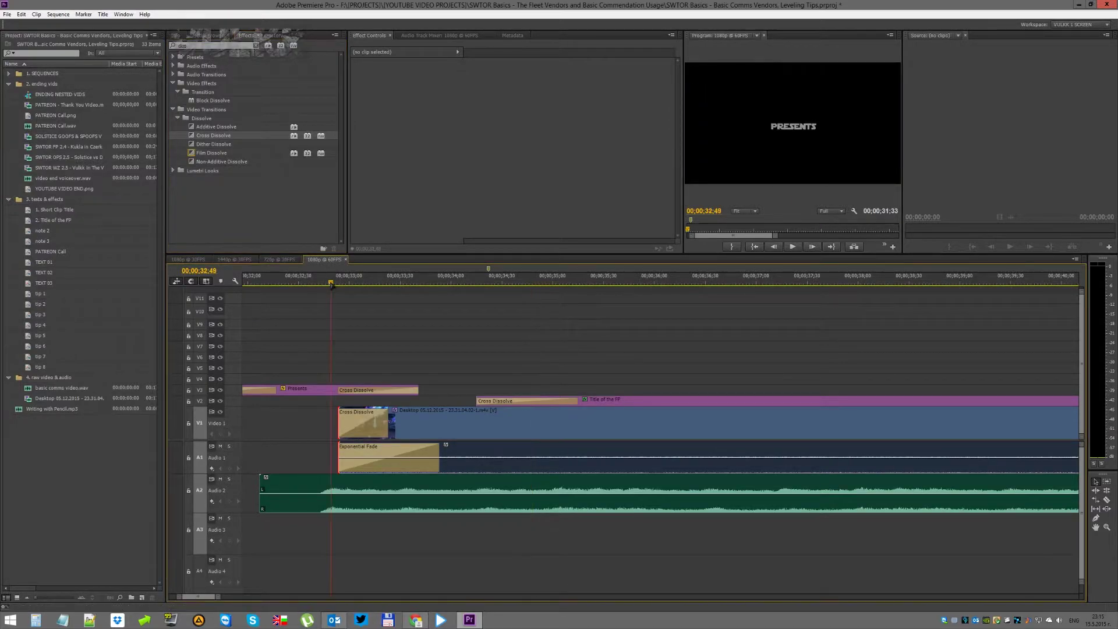
{"action": "key", "text": "space"}
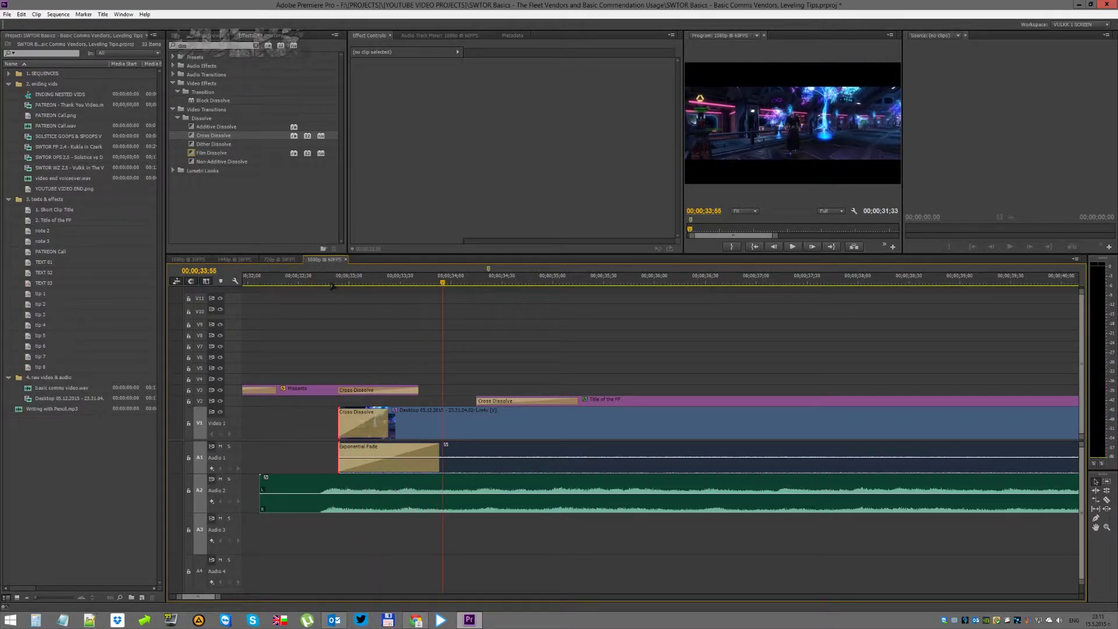
Lengthen the Cross Dissolve at the first raw clip's start to about 00;00;08;52 and play back the title section
{"action": "left_click", "coordinate": [381, 419]}
{"action": "scroll", "coordinate": [380, 420], "scroll_direction": "down", "scroll_amount": 3}
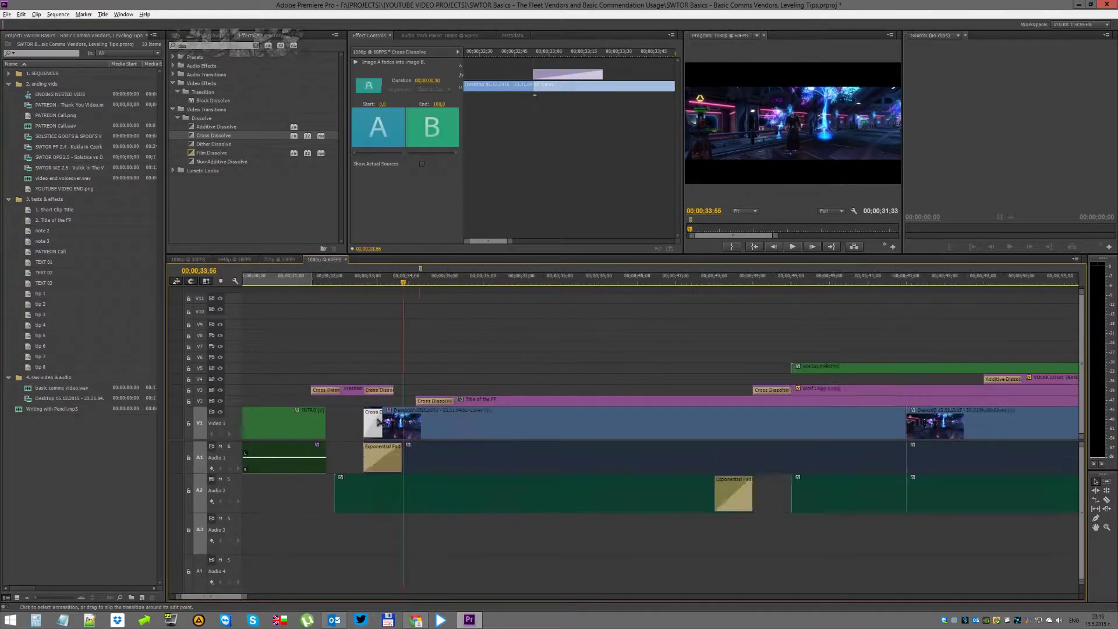
{"action": "scroll", "coordinate": [379, 422], "scroll_direction": "down", "scroll_amount": 1}
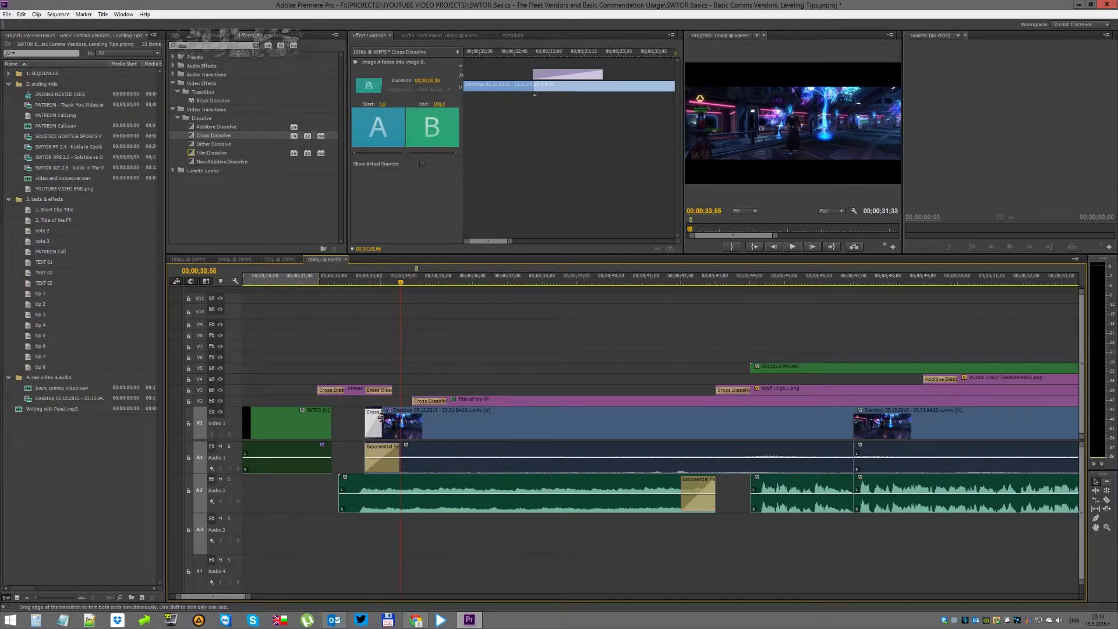
{"action": "left_click_drag", "start_coordinate": [379, 417], "coordinate": [671, 422]}
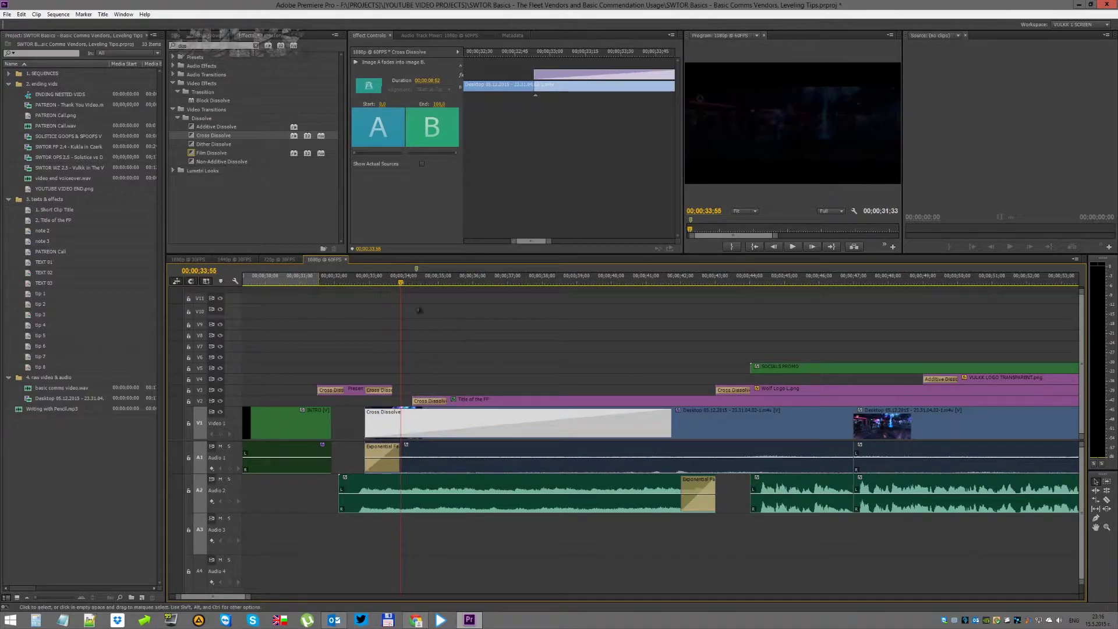
{"action": "left_click", "coordinate": [343, 279]}
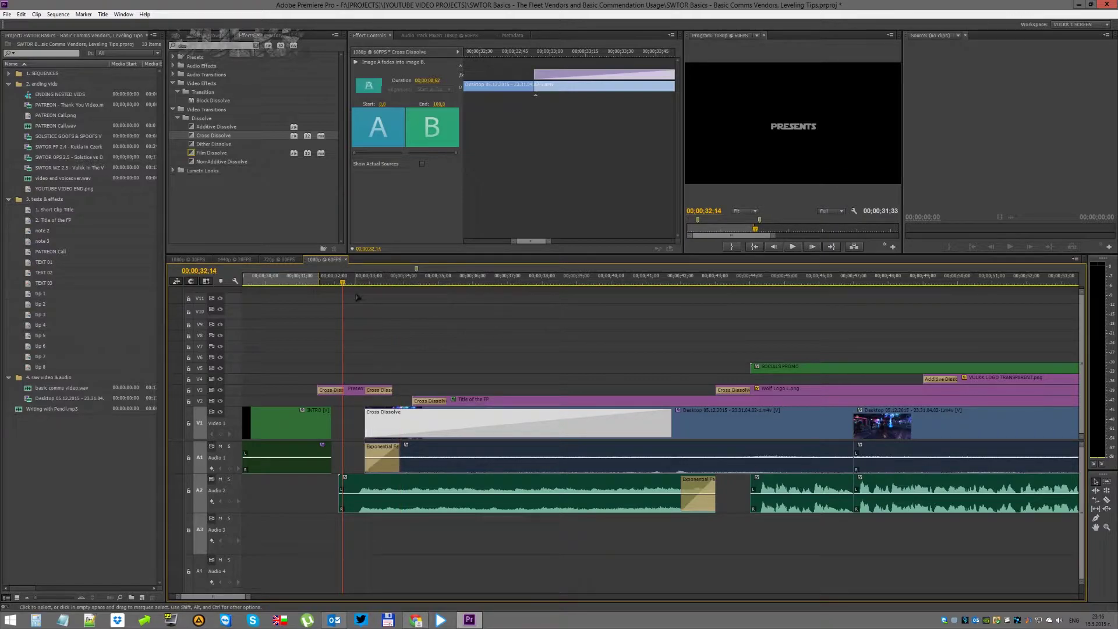
{"action": "key", "text": "space"}
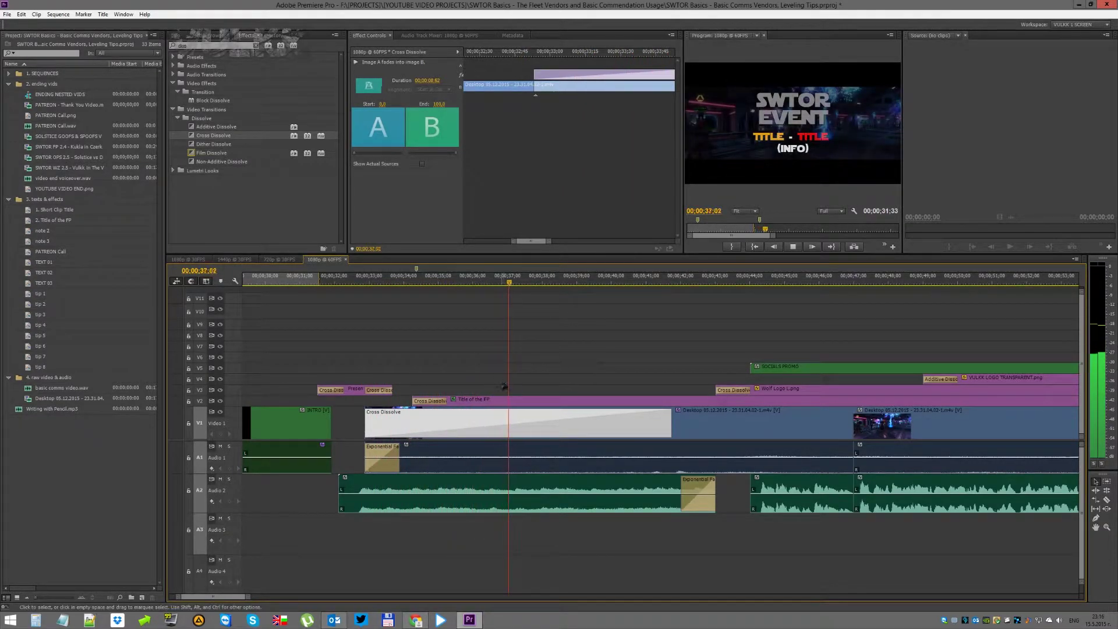
Open the Title of the FF clip for editing and change the word EVENT to BASICS
{"action": "double_click", "coordinate": [498, 401]}
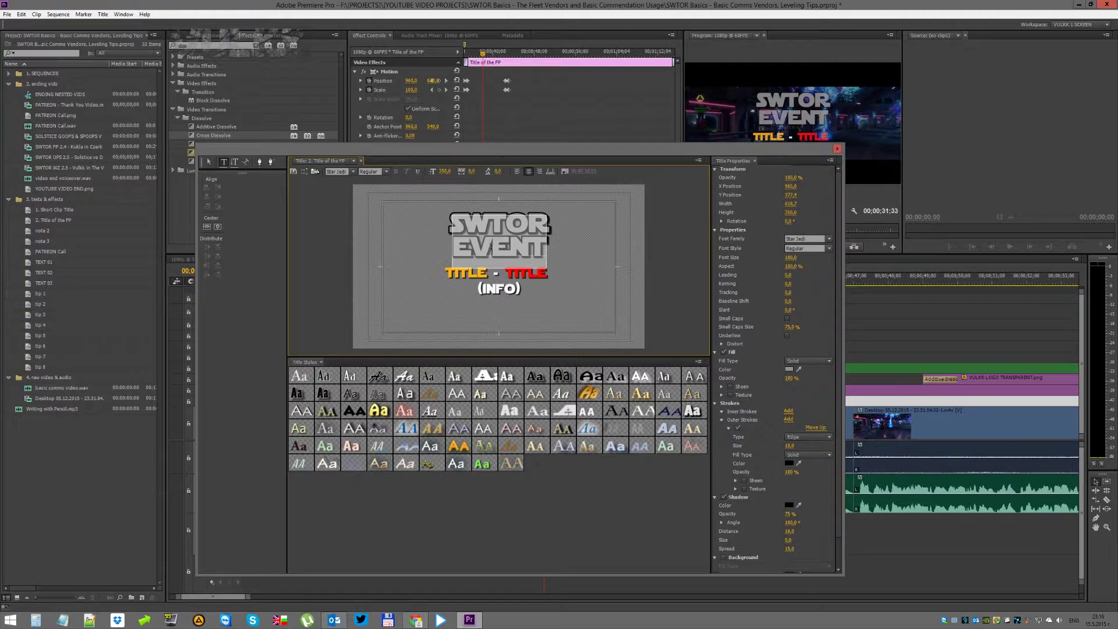
{"action": "type", "text": "B"}
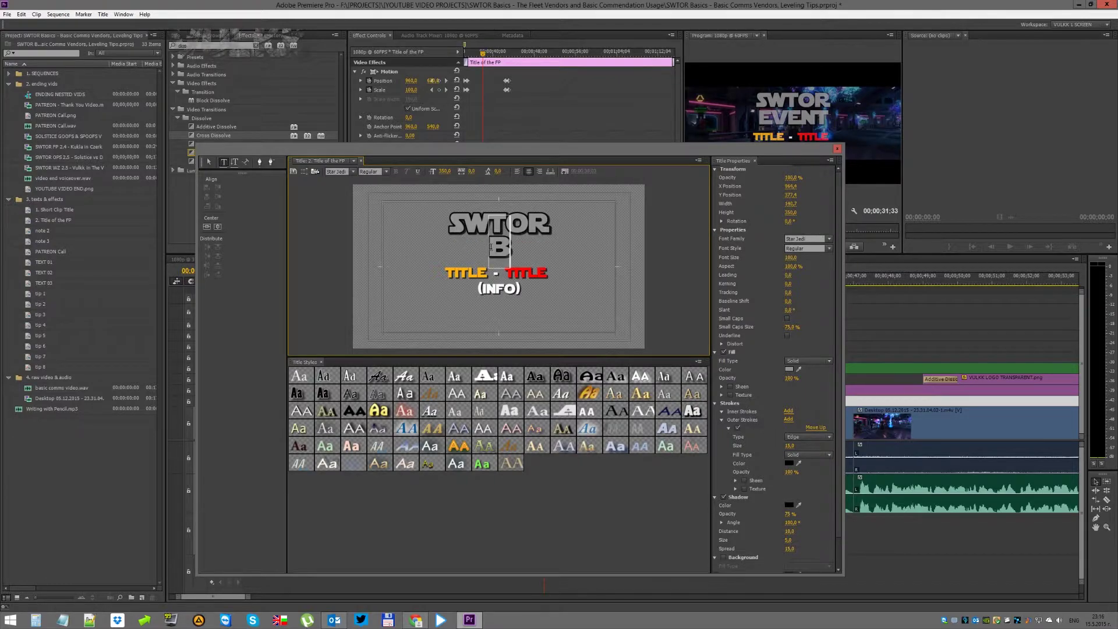
{"action": "type", "text": "ASICS"}
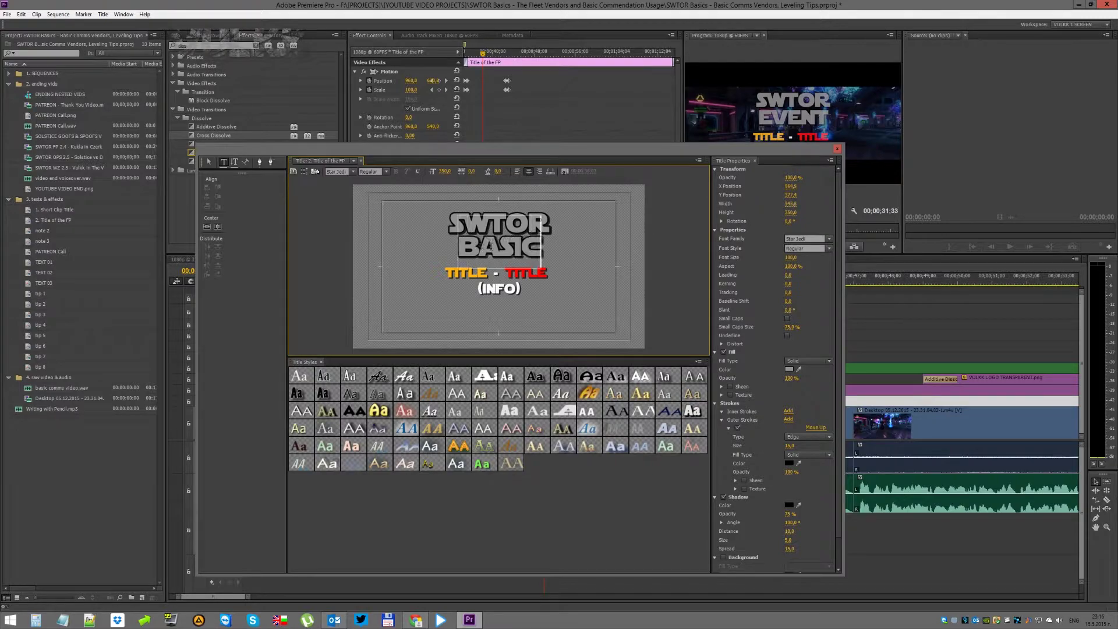
Replace INFO inside the title's parentheses with TIPS AND TRICKS
{"action": "left_click", "coordinate": [471, 272]}
{"action": "double_click", "coordinate": [470, 273]}
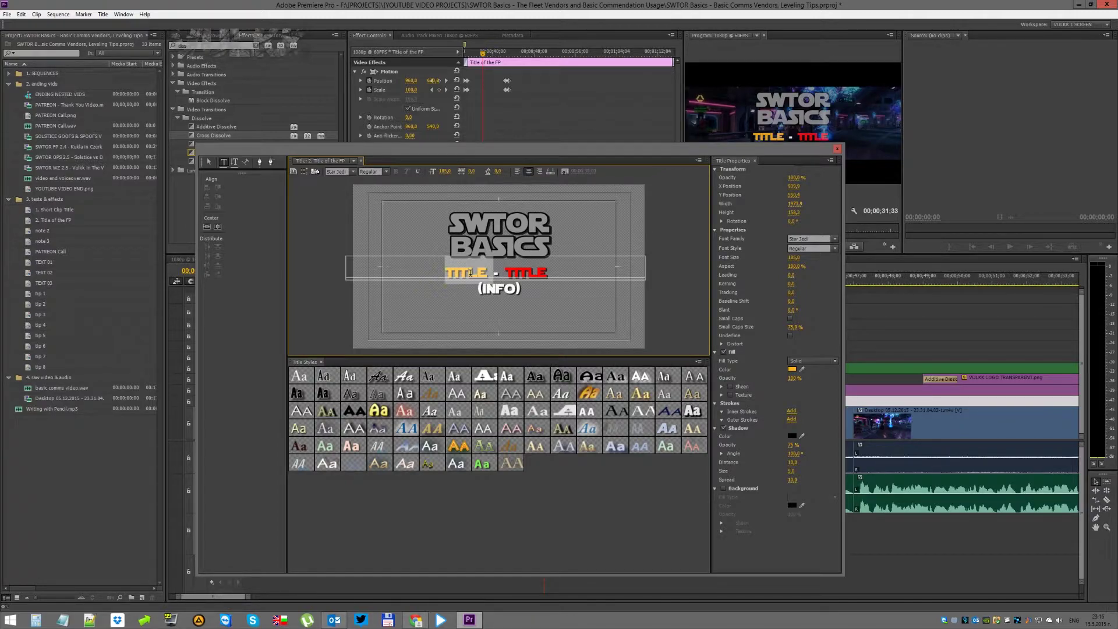
{"action": "left_click", "coordinate": [501, 287]}
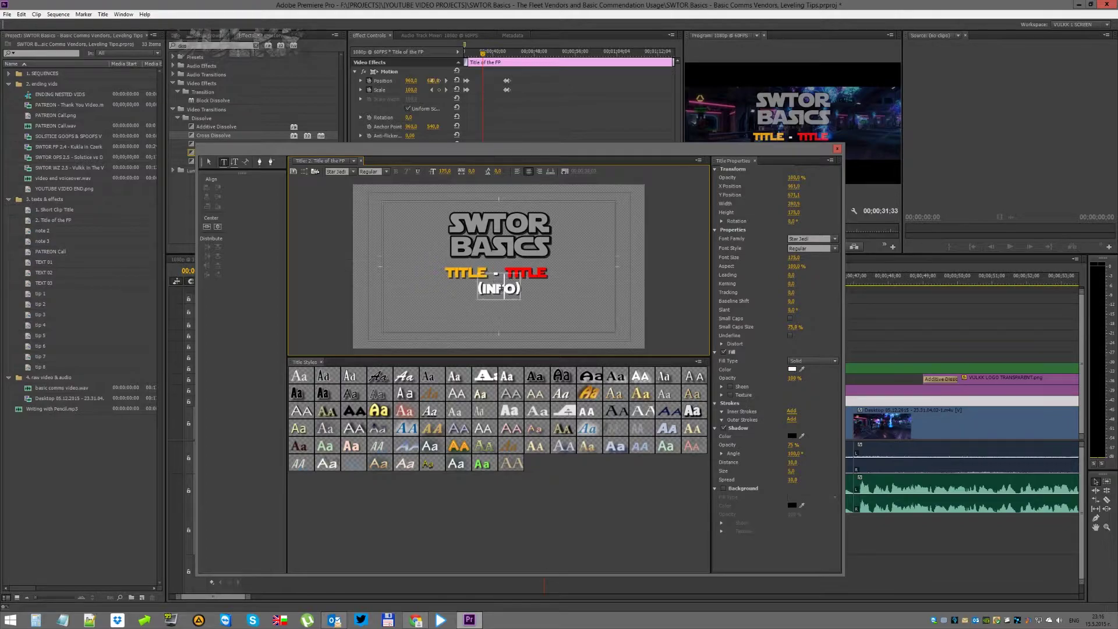
{"action": "double_click", "coordinate": [502, 287]}
{"action": "type", "text": "TIPS AND TRICKS"}
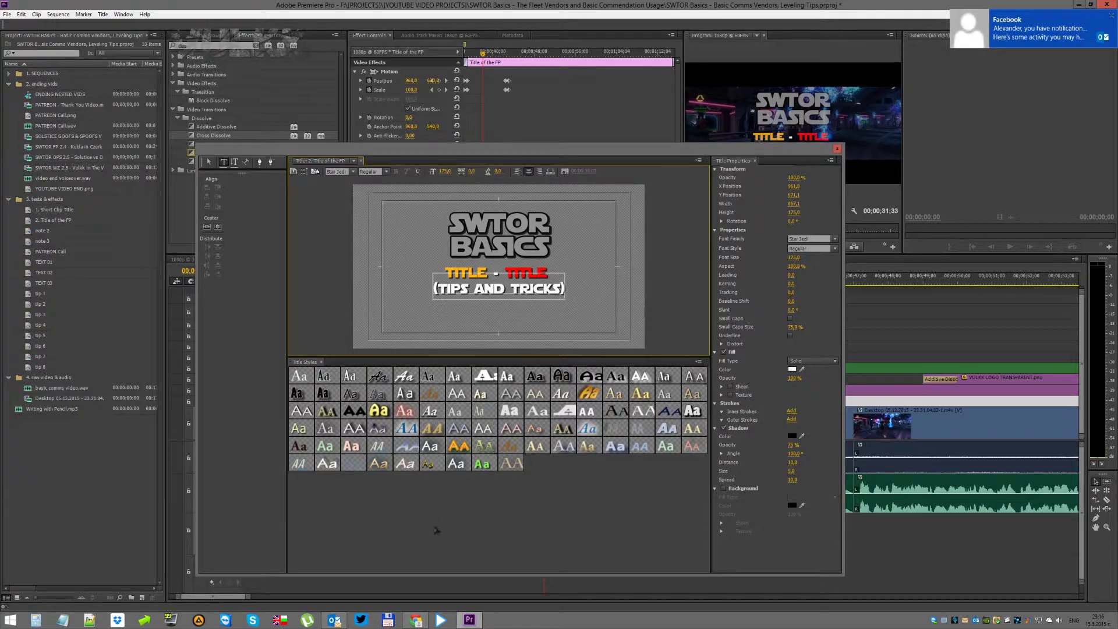
{"action": "right_click", "coordinate": [333, 619]}
Replace the title's coloured TITLE - TITLE line with BASIC COMMS, VENDORS, GEARING and close the title editor
{"action": "left_click", "coordinate": [465, 273]}
{"action": "left_click", "coordinate": [467, 265]}
{"action": "double_click", "coordinate": [462, 269]}
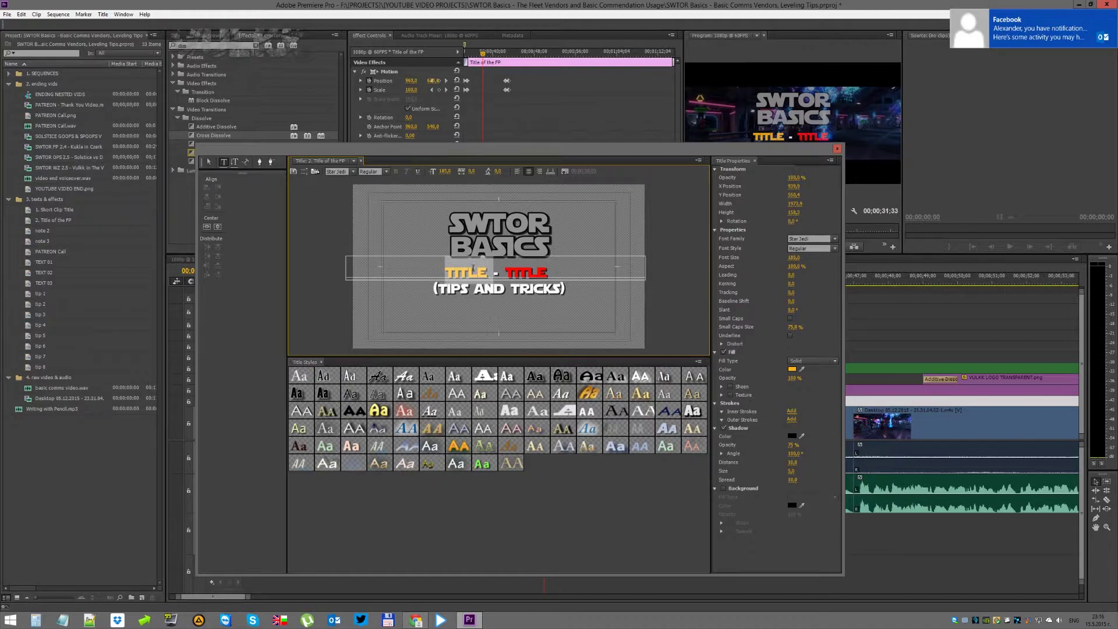
{"action": "left_click", "coordinate": [483, 269]}
{"action": "left_click_drag", "start_coordinate": [483, 269], "coordinate": [450, 272]}
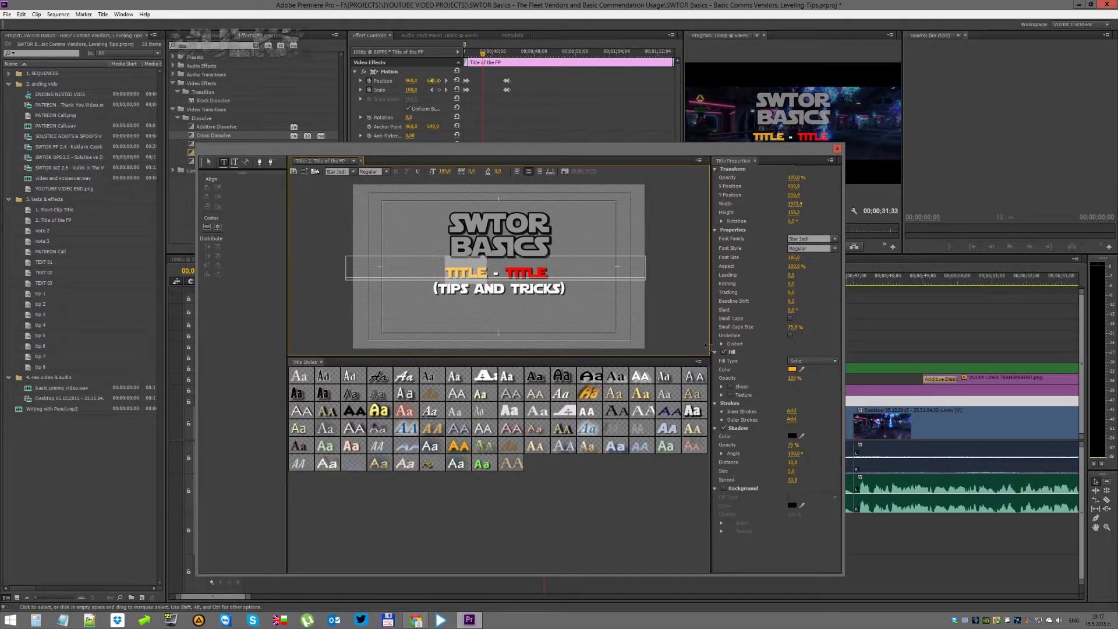
{"action": "type", "text": "NEO"}
{"action": "key", "text": "BackSpace"}
{"action": "key", "text": "BackSpace"}
{"action": "key", "text": "BackSpace"}
{"action": "type", "text": "BASIC COMMS"}
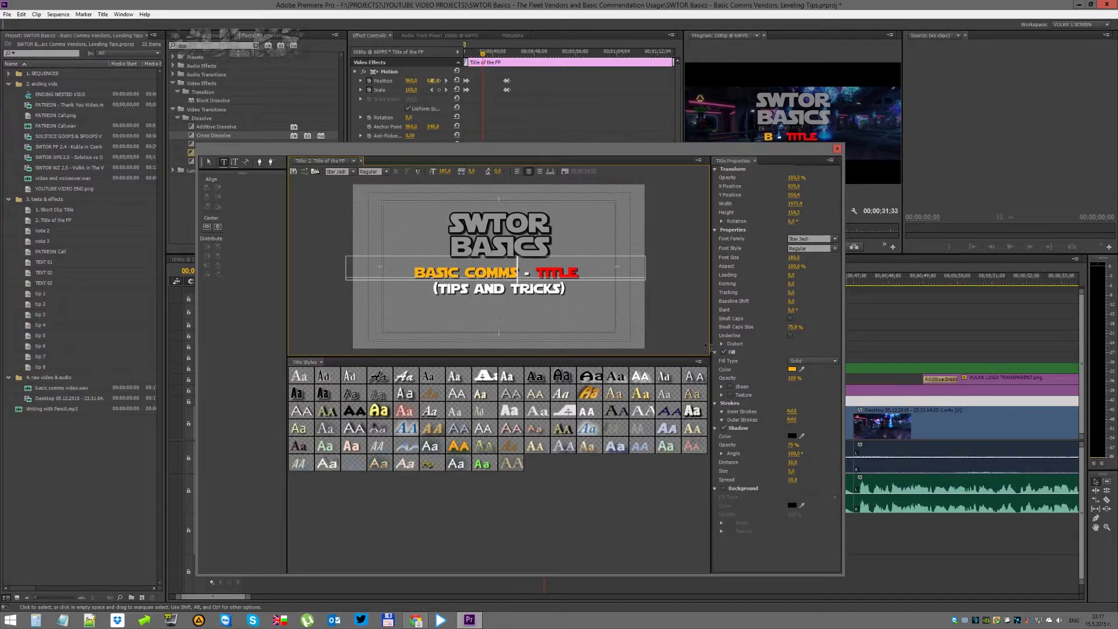
{"action": "type", "text": ", VENDORS"}
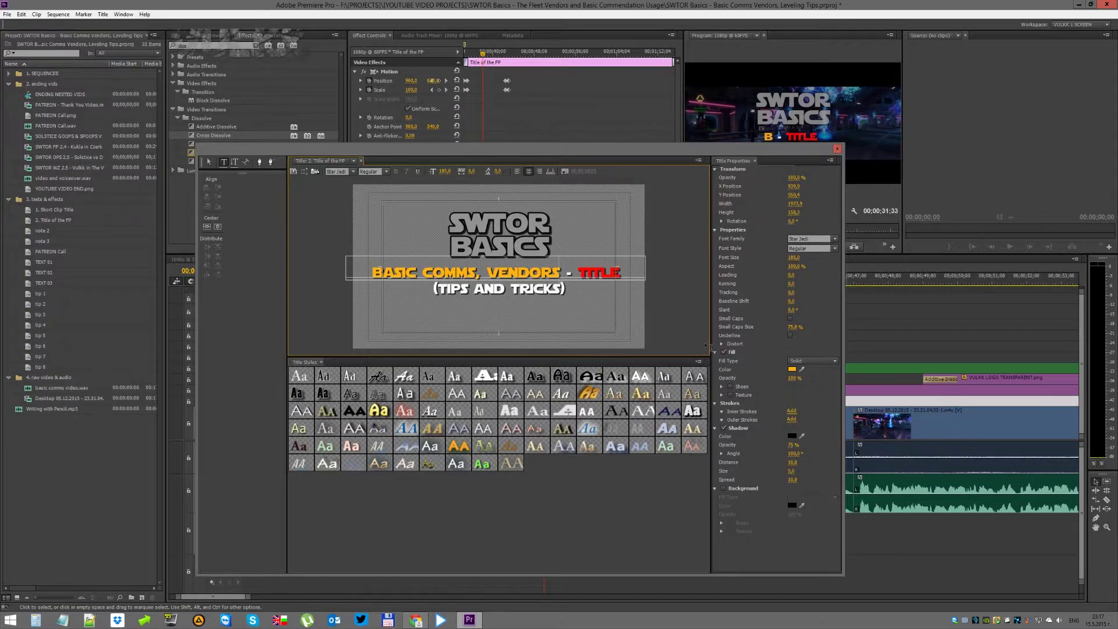
{"action": "type", "text": ", GEARING"}
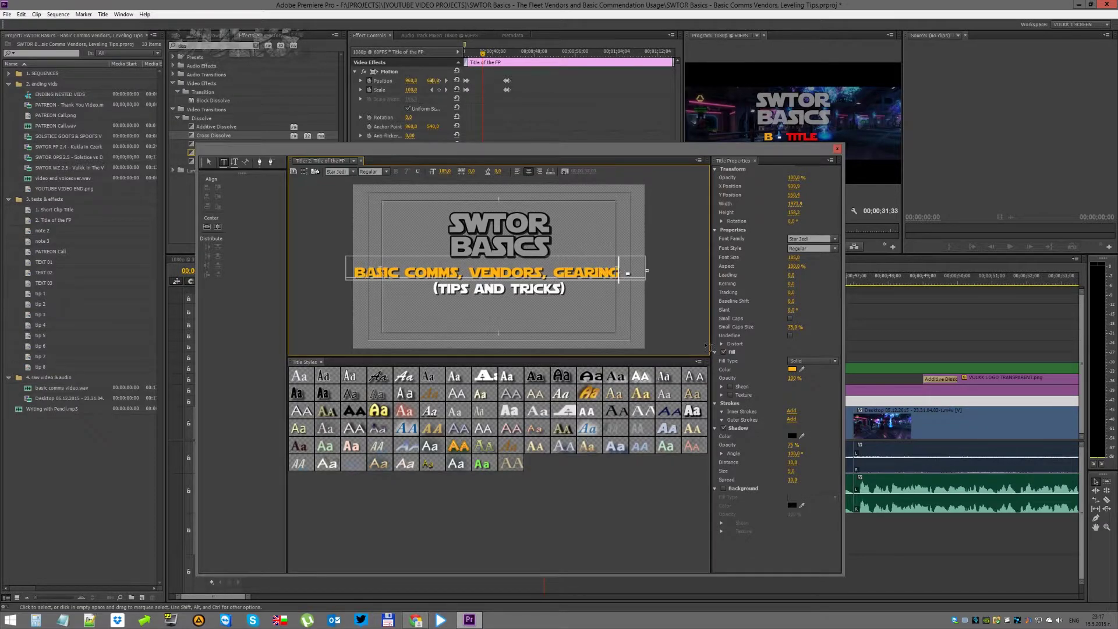
{"action": "key", "text": "shift+End"}
{"action": "key", "text": "Delete"}
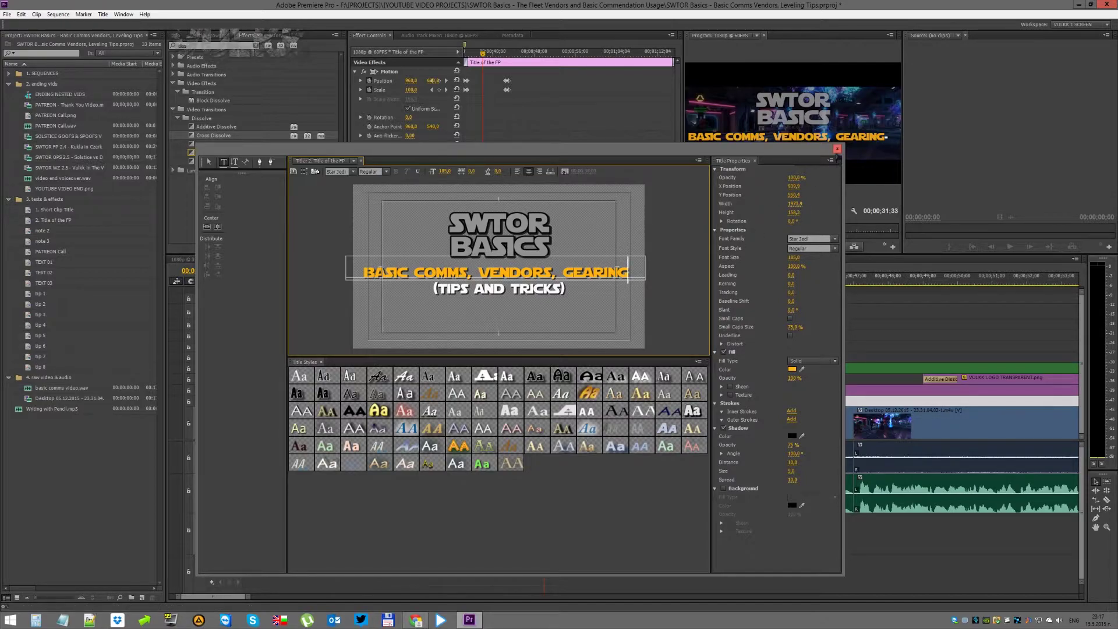
{"action": "left_click", "coordinate": [837, 148]}
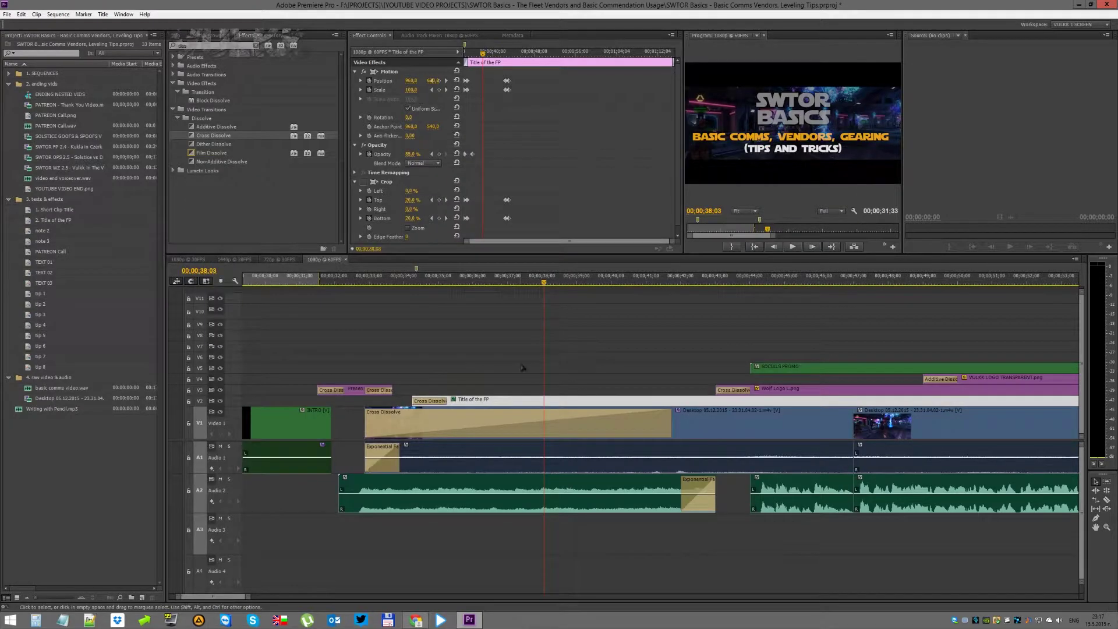
Play back the edited title through its shrinking animation and into the start of the social promo
{"action": "left_click", "coordinate": [588, 358]}
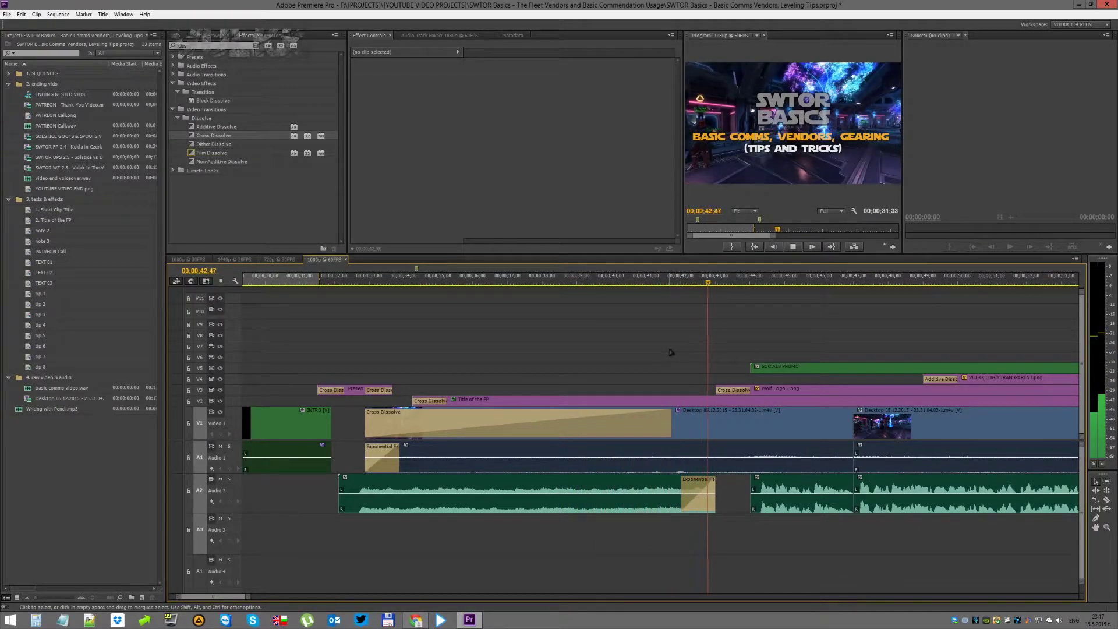
{"action": "key", "text": "space"}
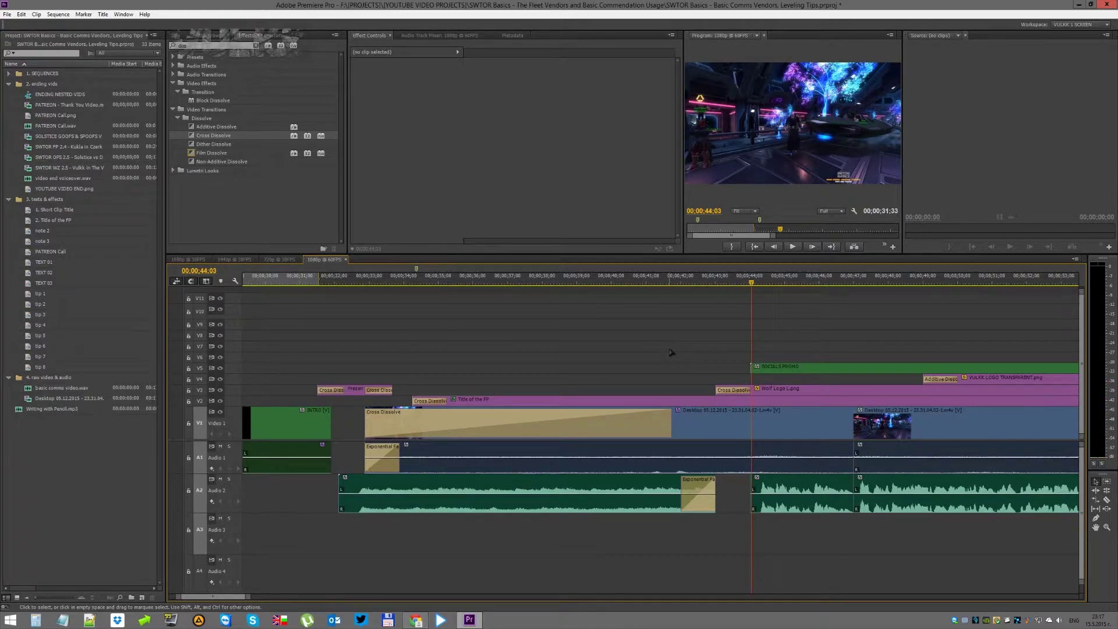
{"action": "scroll", "coordinate": [671, 352], "scroll_direction": "down", "scroll_amount": 5}
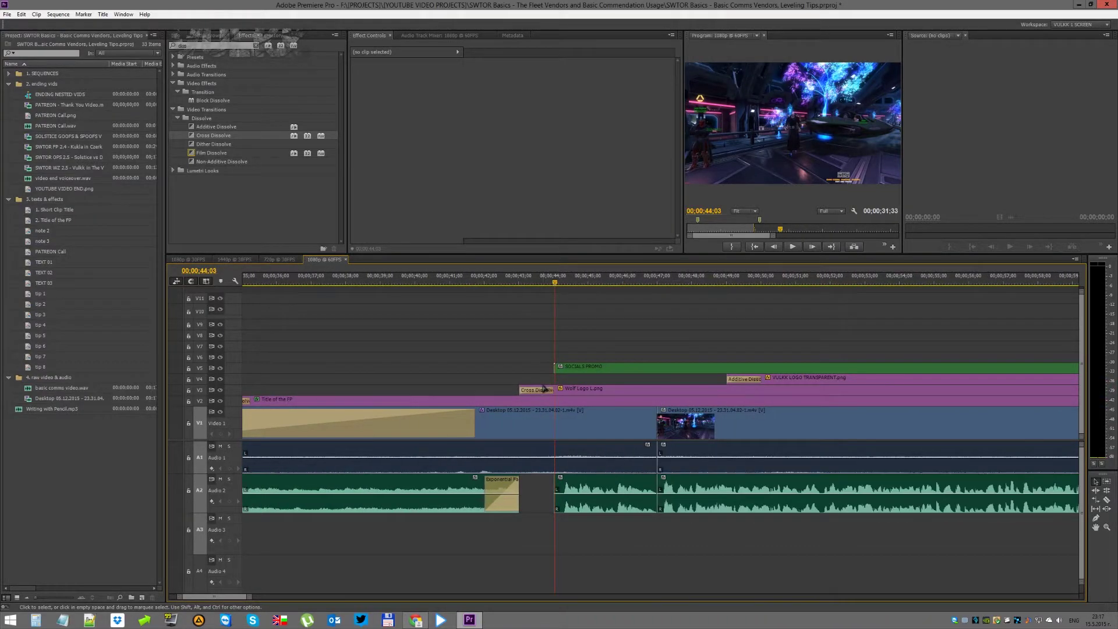
{"action": "key", "text": "space"}
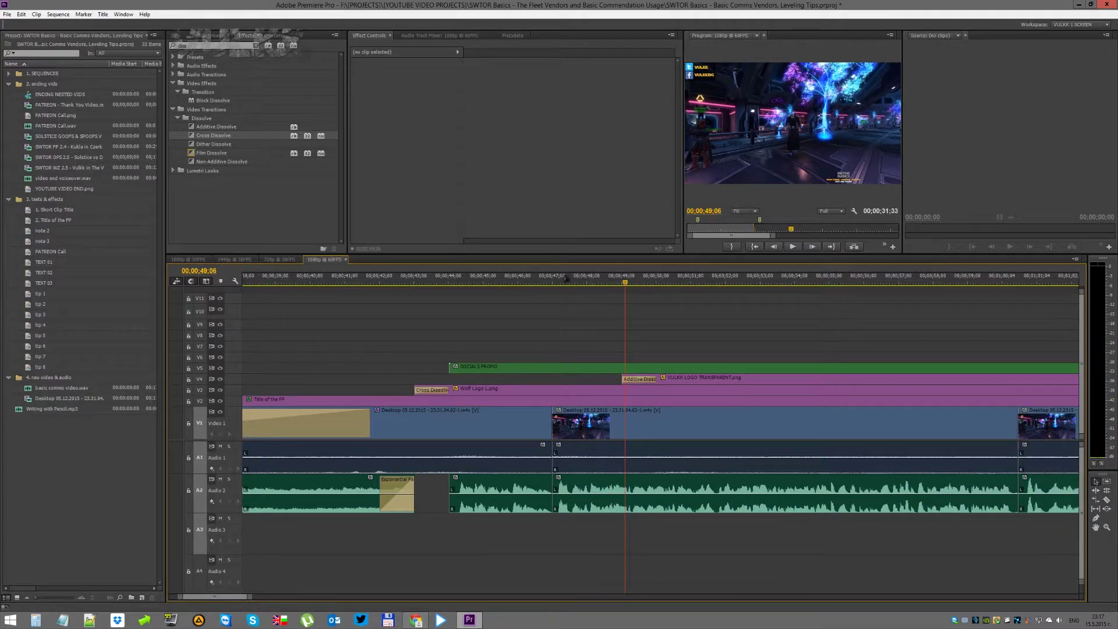
Preview the cut between the first and second raw clips, near 00;00;47, in the maximized program monitor
{"action": "left_click", "coordinate": [539, 278]}
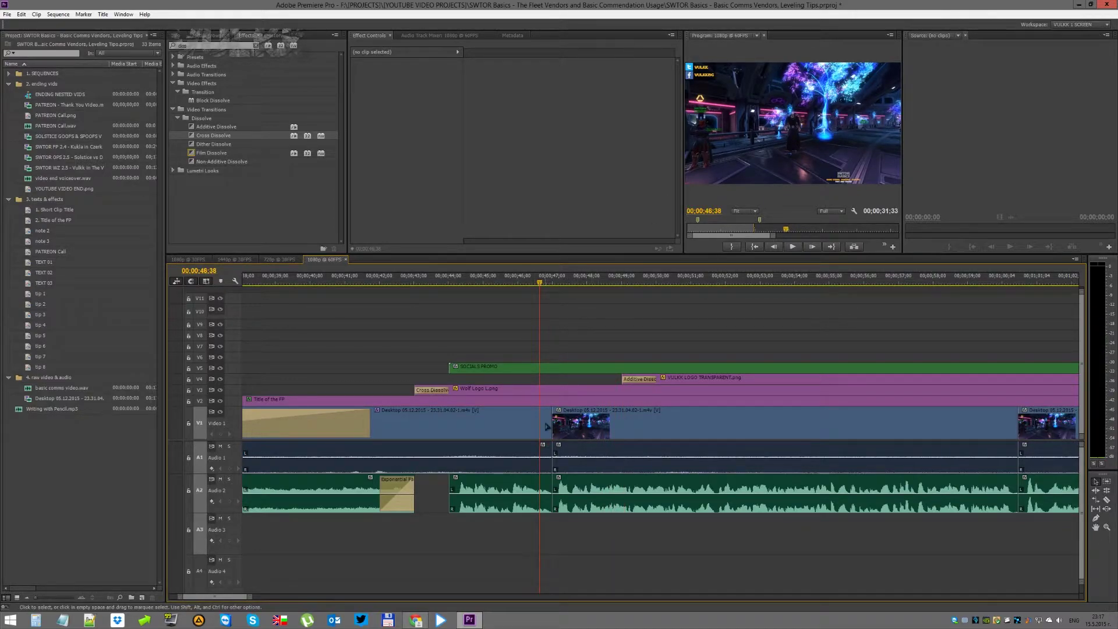
{"action": "key", "text": "space"}
{"action": "left_click", "coordinate": [731, 196]}
{"action": "key", "text": "grave"}
{"action": "key", "text": "grave"}
{"action": "left_click", "coordinate": [545, 278]}
{"action": "key", "text": "grave"}
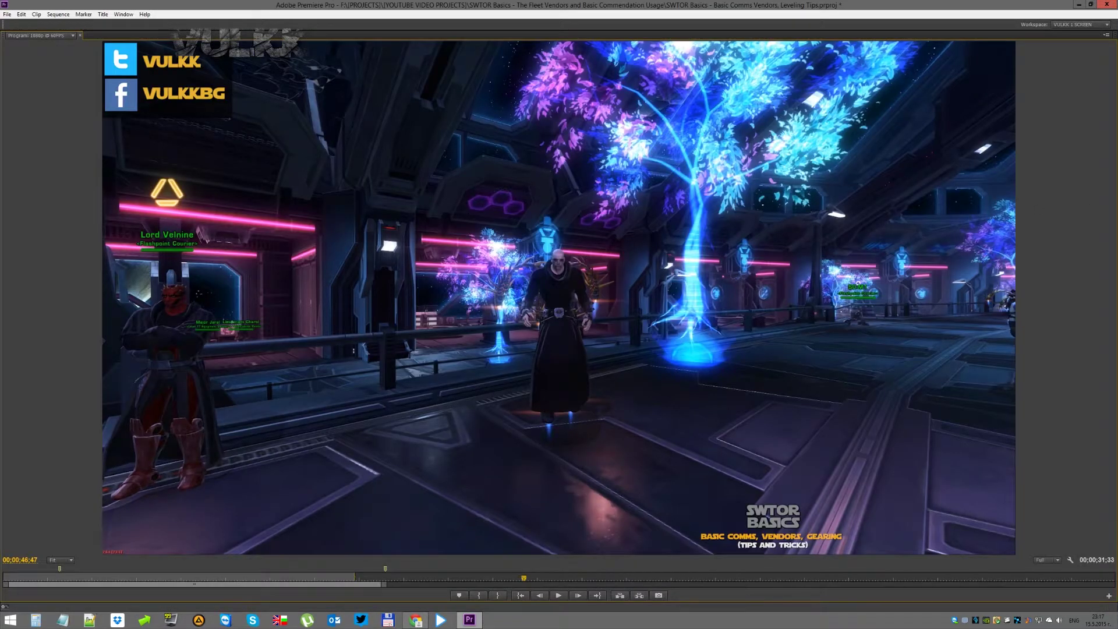
{"action": "key", "text": "space"}
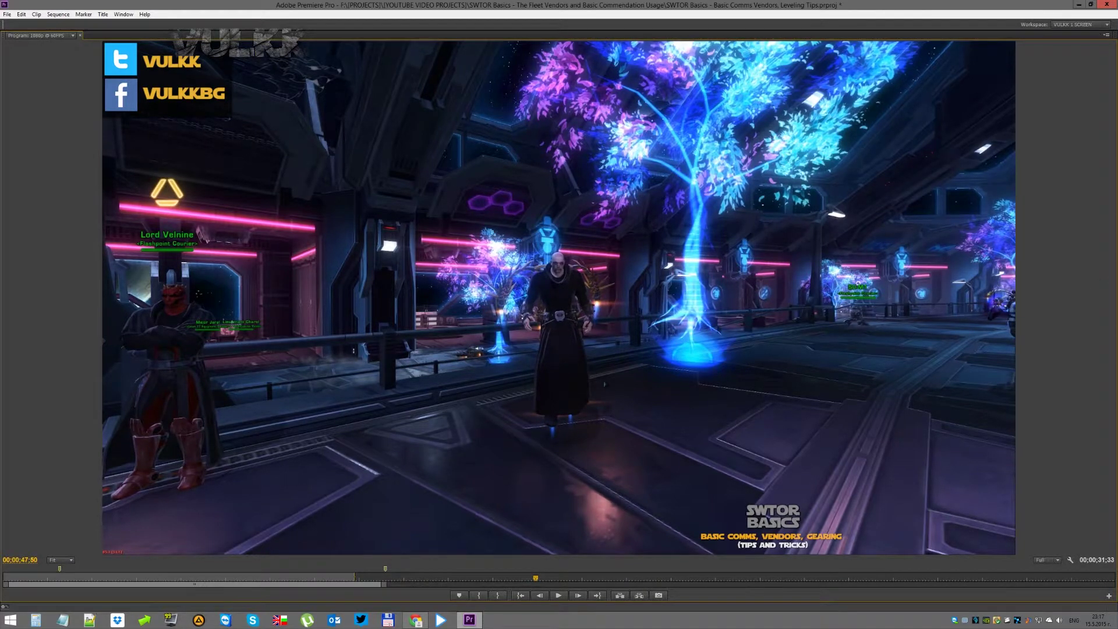
{"action": "key", "text": "grave"}
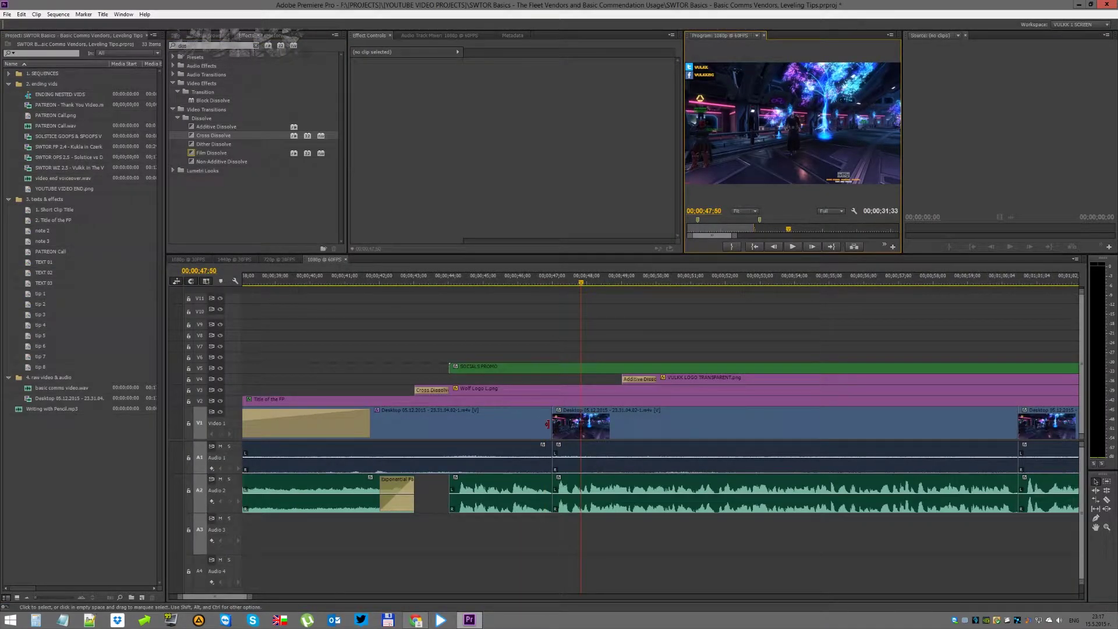
Apply the default video and audio transitions at the cut between the first and second raw clips, and preview it enlarged
{"action": "right_click", "coordinate": [548, 424]}
{"action": "left_click", "coordinate": [596, 481]}
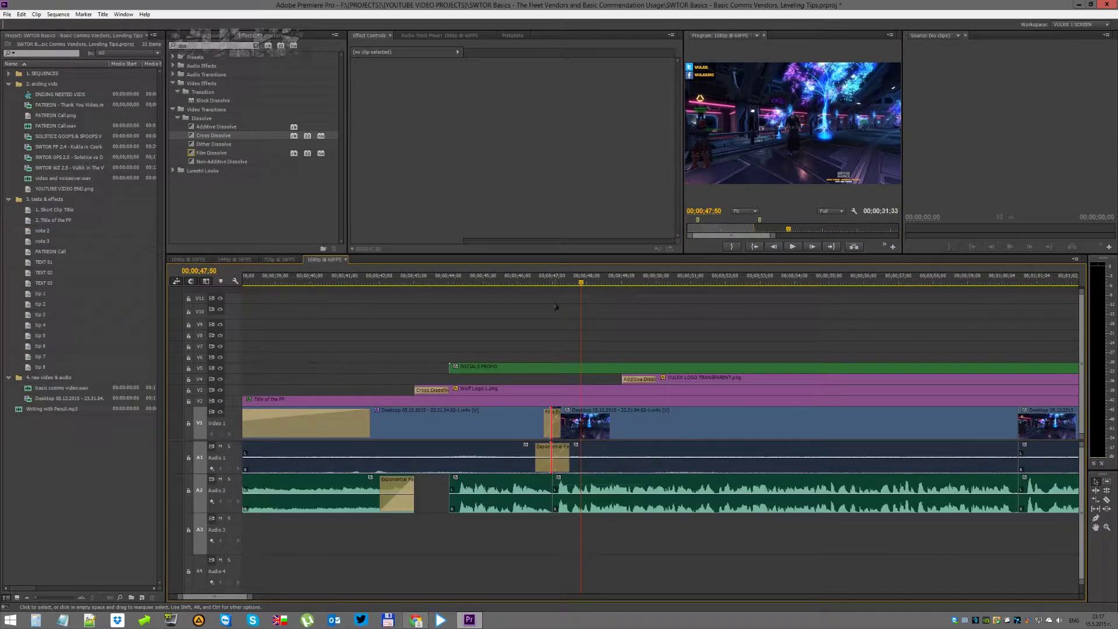
{"action": "left_click", "coordinate": [529, 279]}
{"action": "left_click", "coordinate": [726, 200]}
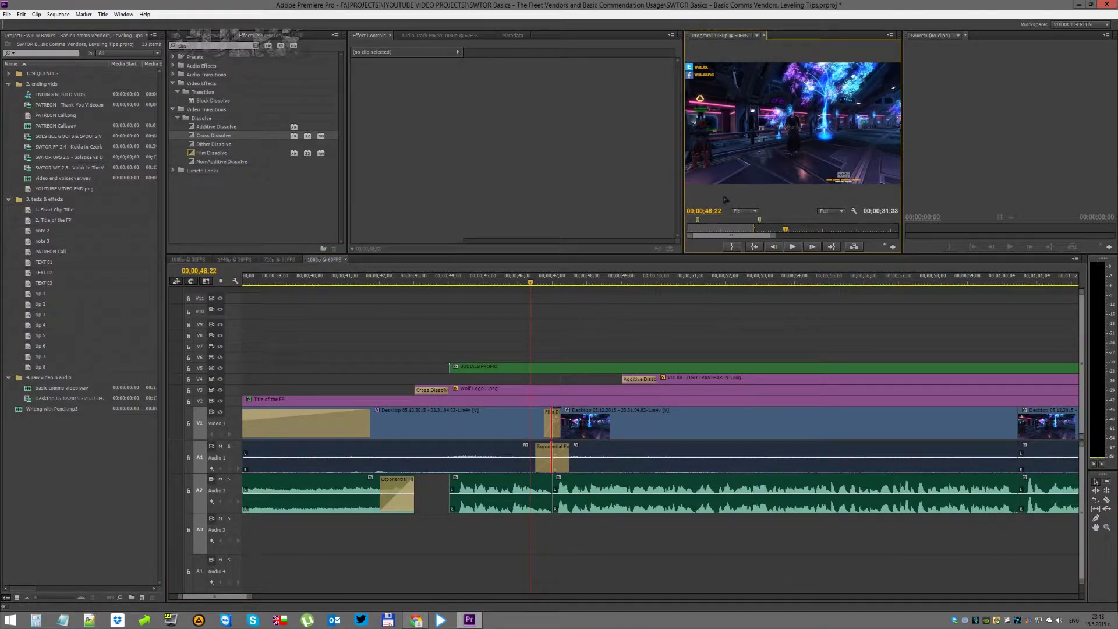
{"action": "key", "text": "grave"}
{"action": "key", "text": "space"}
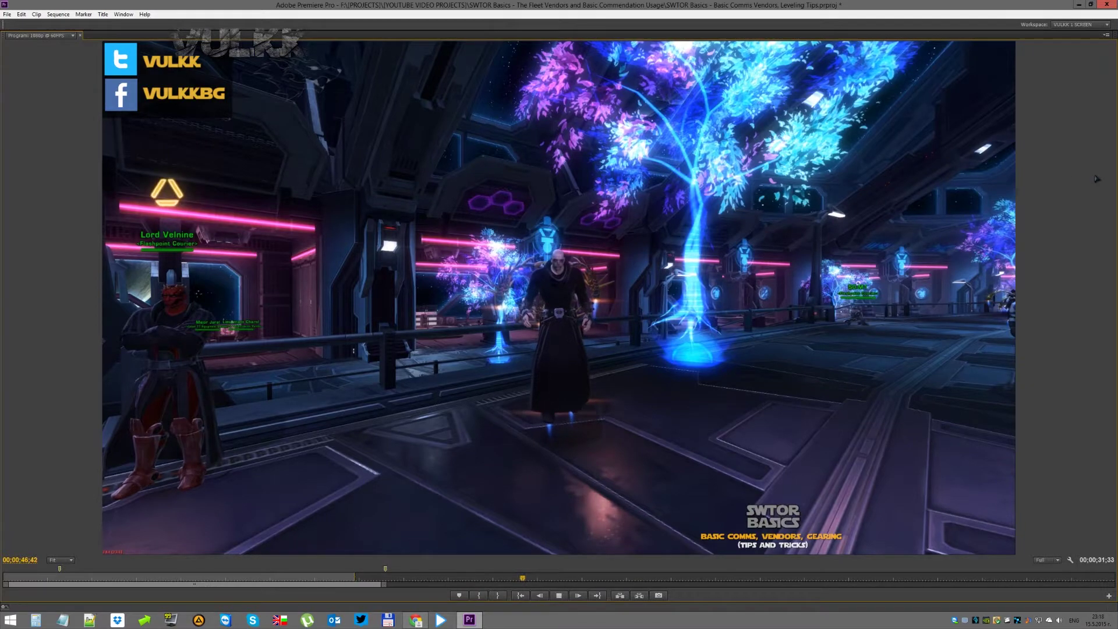
{"action": "key", "text": "space"}
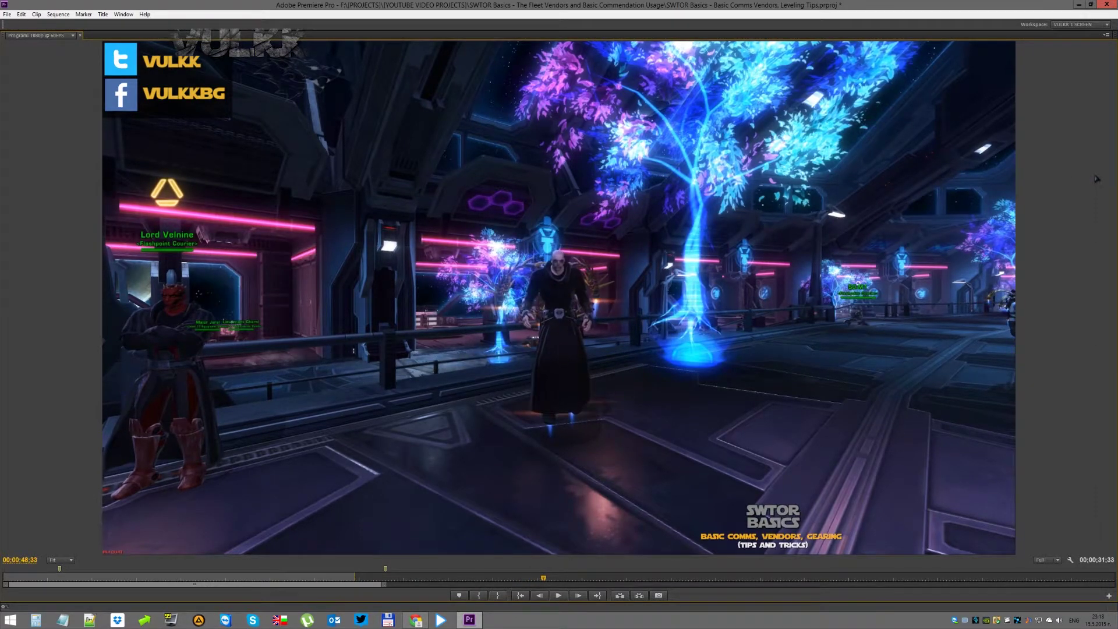
{"action": "key", "text": "grave"}
Replace the Film Dissolve between the first and second raw clips with Cross Dissolve, and preview the cut enlarged
{"action": "left_click", "coordinate": [554, 423]}
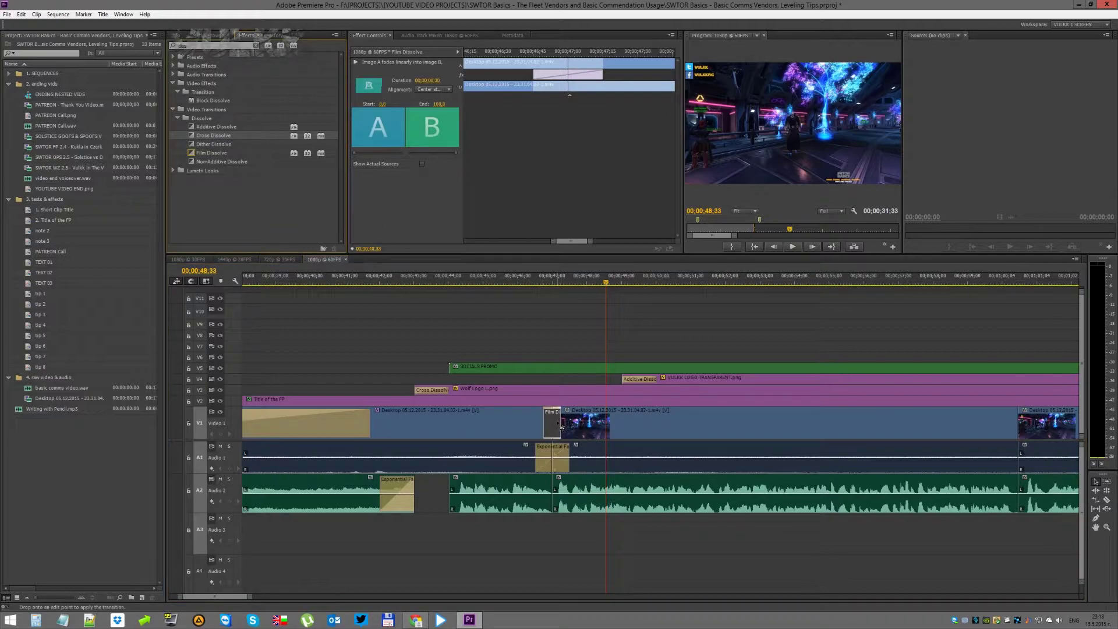
{"action": "left_click_drag", "start_coordinate": [561, 428], "coordinate": [556, 425]}
{"action": "left_click", "coordinate": [530, 283]}
{"action": "key", "text": "space"}
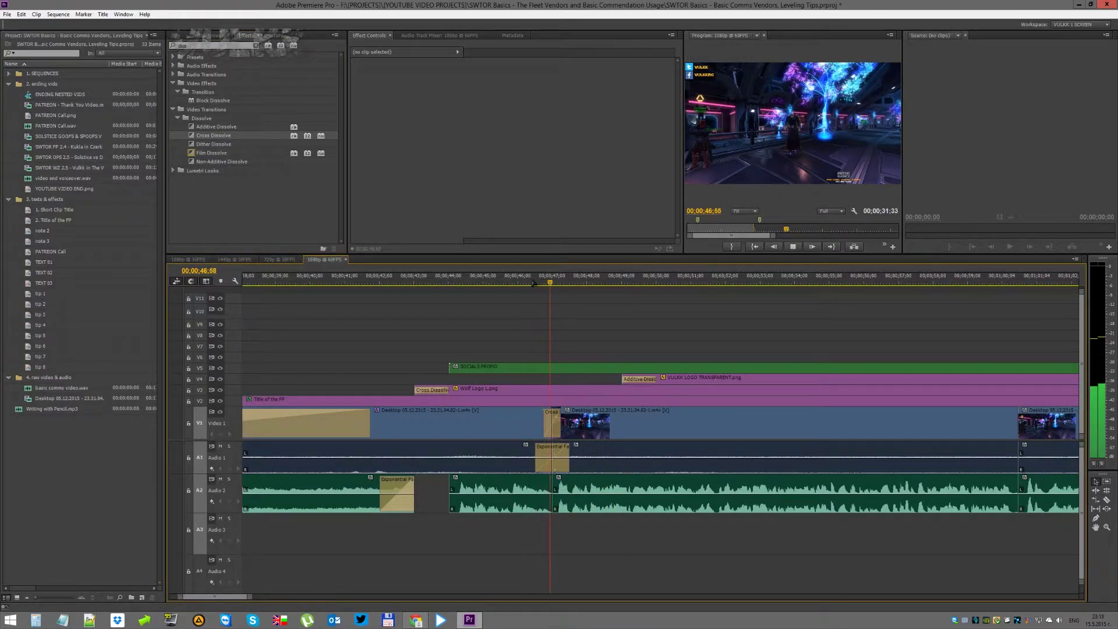
{"action": "key", "text": "space"}
{"action": "left_click", "coordinate": [510, 282]}
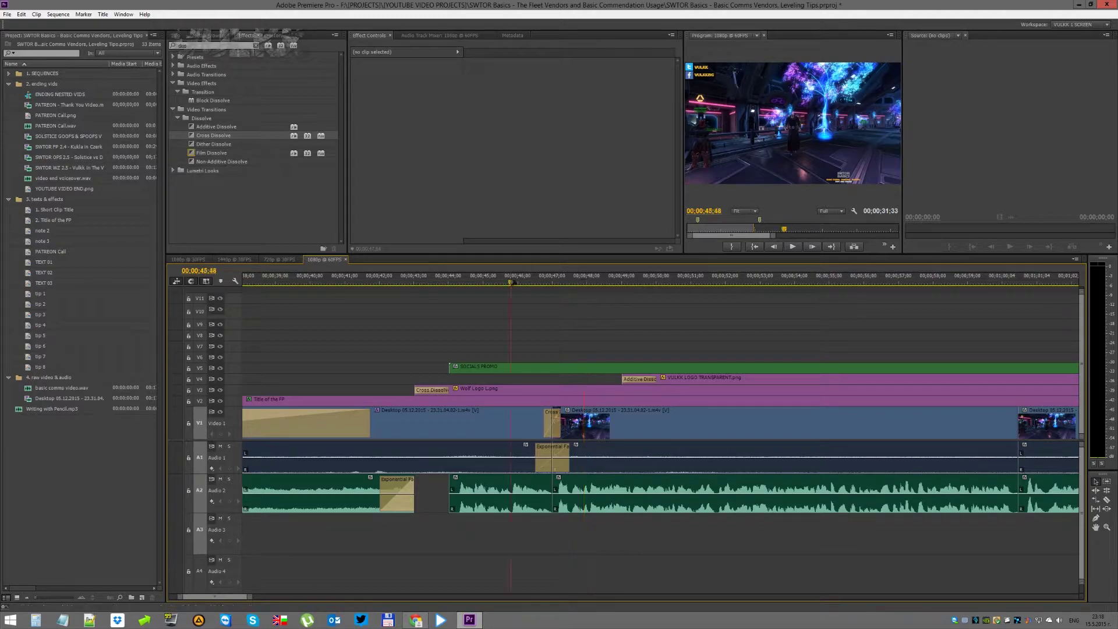
{"action": "key", "text": "grave"}
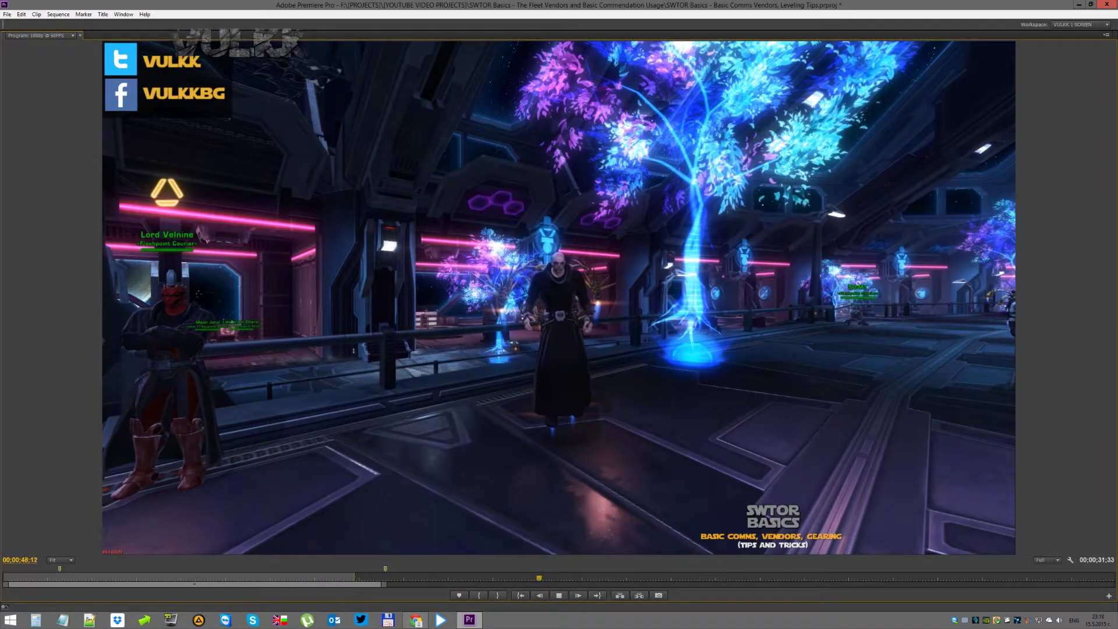
{"action": "key", "text": "space"}
{"action": "key", "text": "grave"}
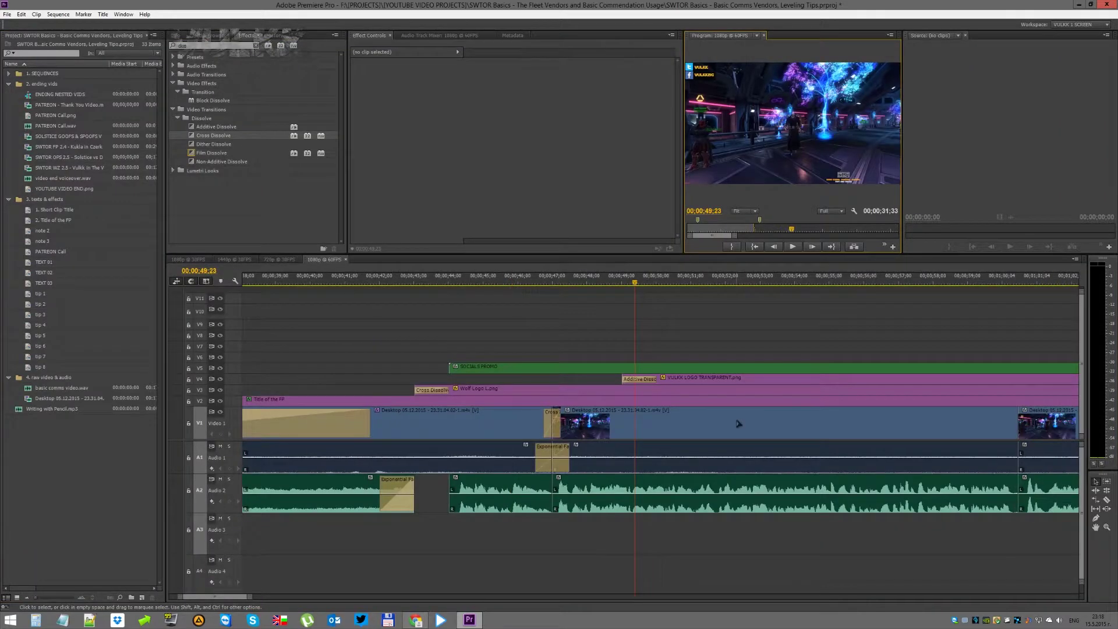
Unlink the first raw clip's video from its audio and delete only the video part from Video 1
{"action": "key", "text": "minus"}
{"action": "left_click", "coordinate": [521, 435]}
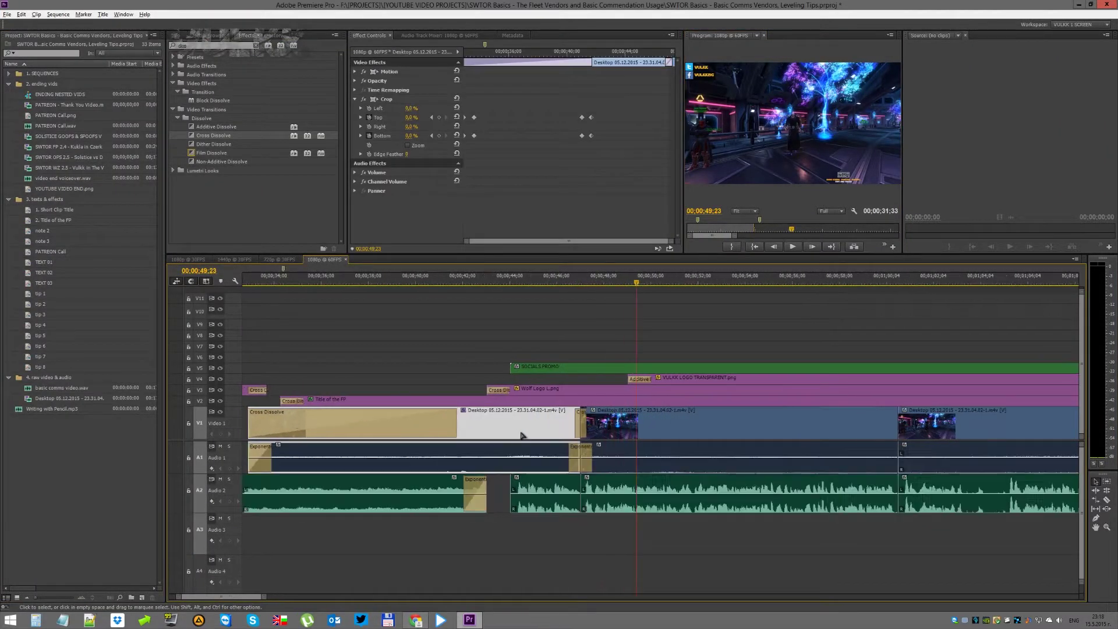
{"action": "right_click", "coordinate": [539, 427]}
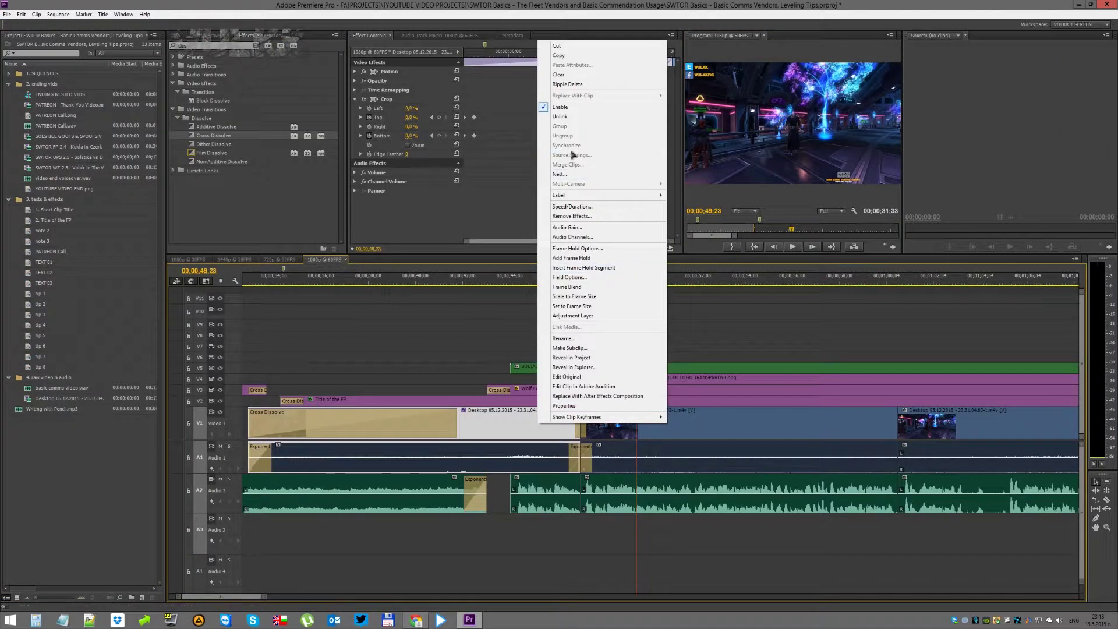
{"action": "left_click", "coordinate": [569, 114]}
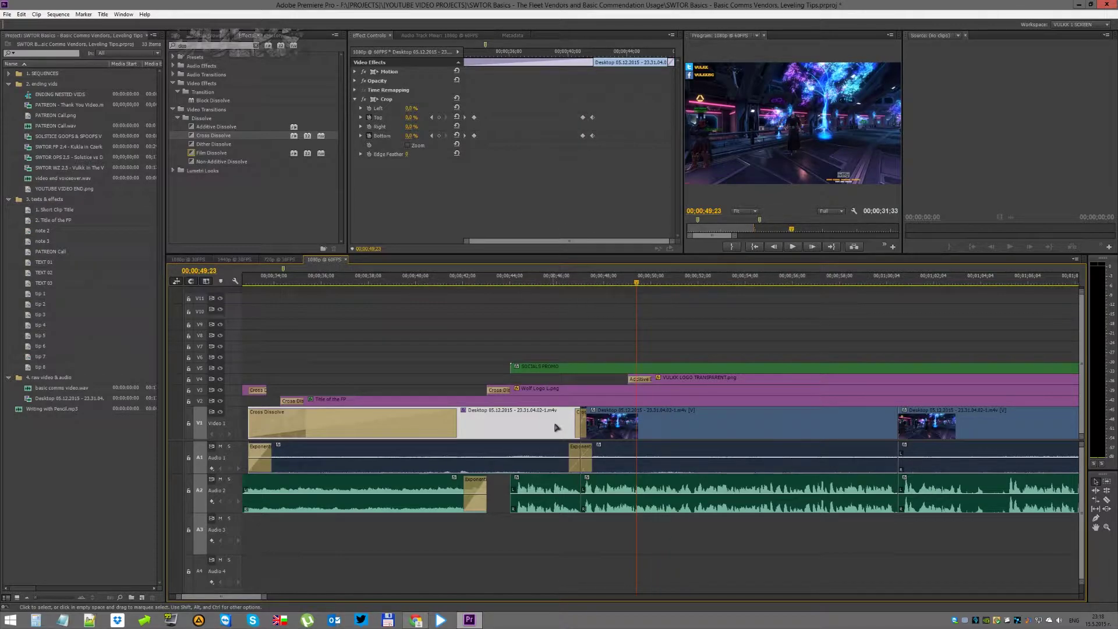
{"action": "key", "text": "Delete"}
Unlink the second raw clip's video and extend its start back over the gap to where the first raw audio begins
{"action": "left_click", "coordinate": [585, 423]}
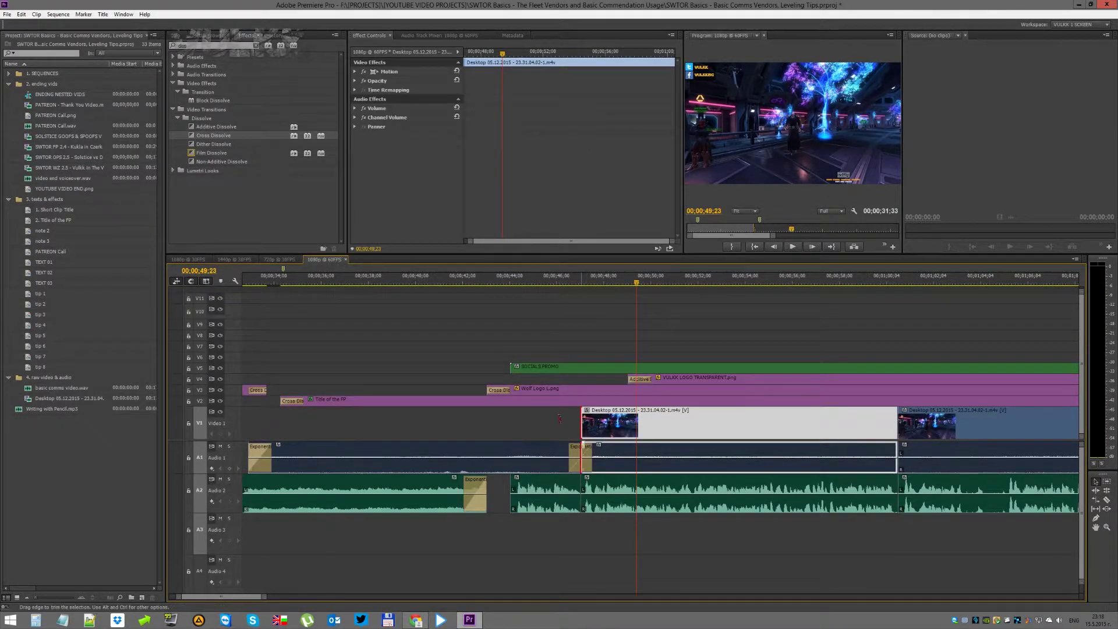
{"action": "left_click_drag", "start_coordinate": [559, 418], "coordinate": [416, 422]}
{"action": "mouse_move", "coordinate": [580, 421]}
{"action": "left_mouse_down"}
{"action": "mouse_move", "coordinate": [512, 421]}
{"action": "mouse_move", "coordinate": [581, 420]}
{"action": "left_mouse_up"}
{"action": "right_click", "coordinate": [618, 414]}
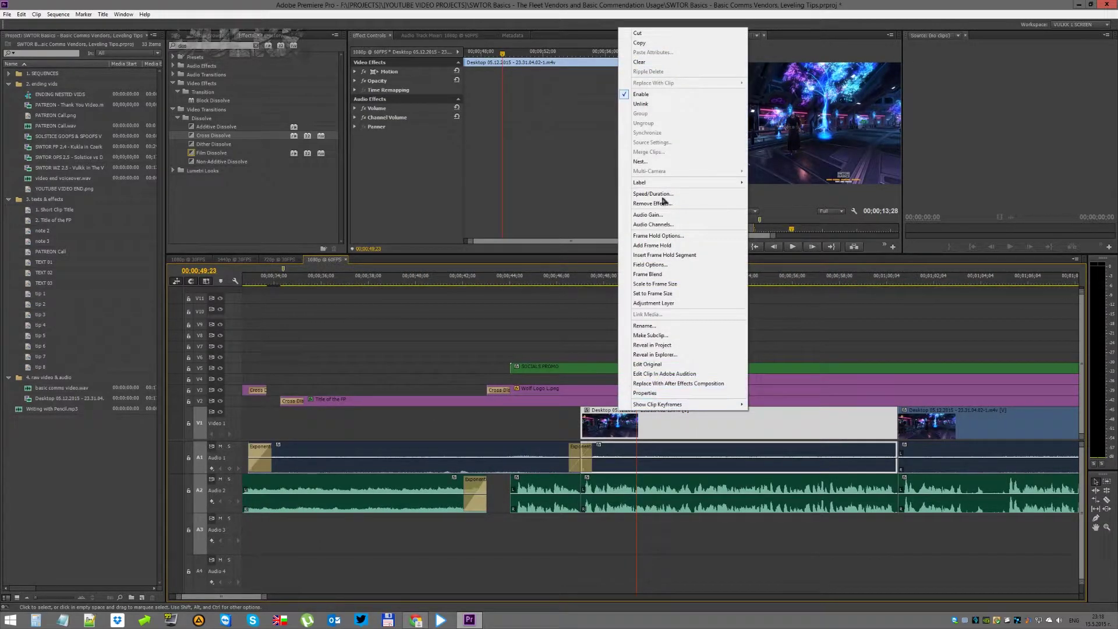
{"action": "left_click", "coordinate": [641, 104]}
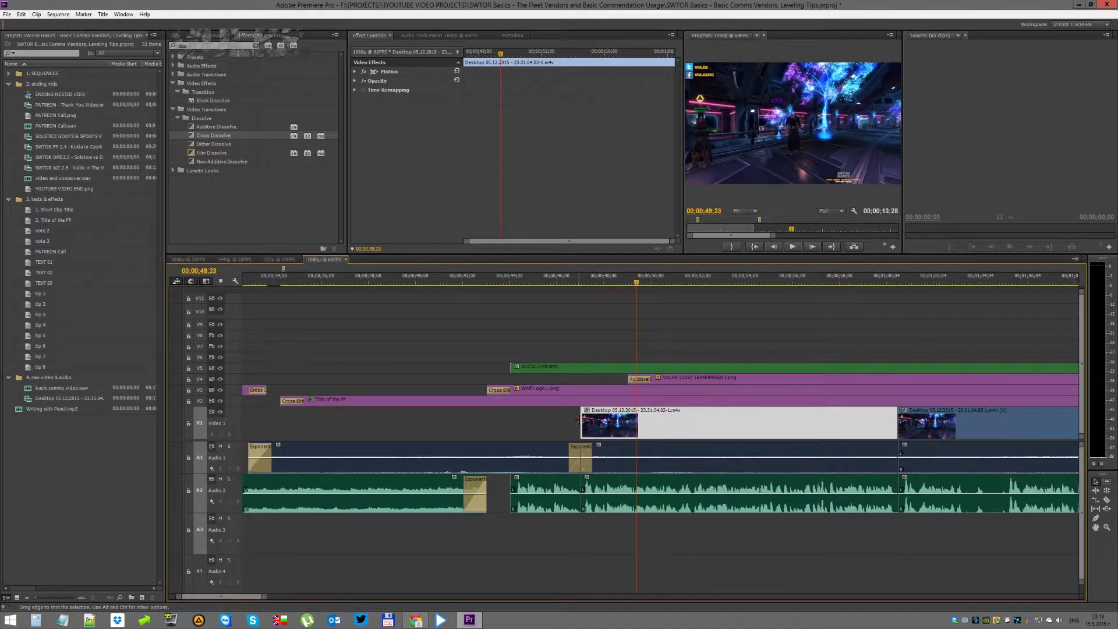
{"action": "left_click_drag", "start_coordinate": [578, 419], "coordinate": [248, 420]}
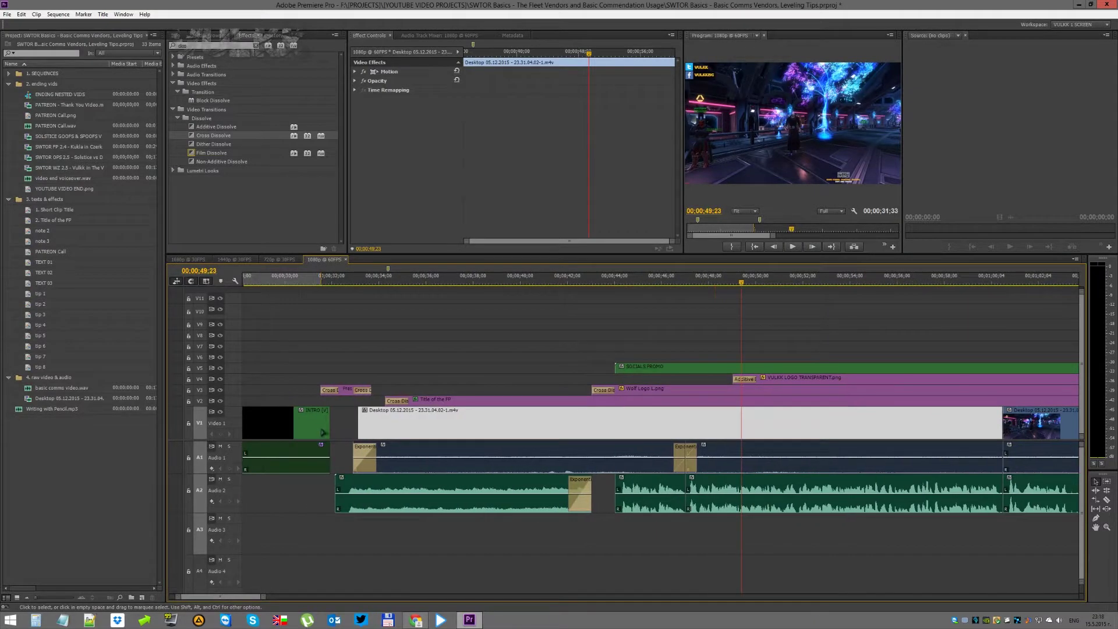
{"action": "left_click_drag", "start_coordinate": [359, 420], "coordinate": [353, 419]}
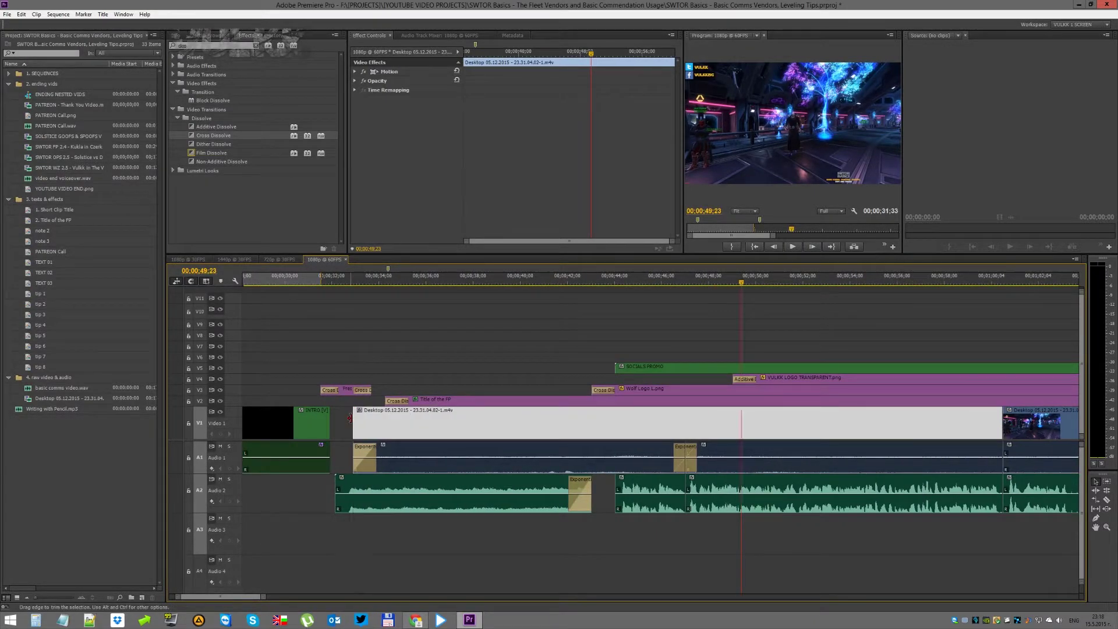
Apply Cross Dissolve at the start of the extended raw video and lengthen the transition to about 9 seconds
{"action": "right_click", "coordinate": [351, 418]}
{"action": "left_click", "coordinate": [205, 140]}
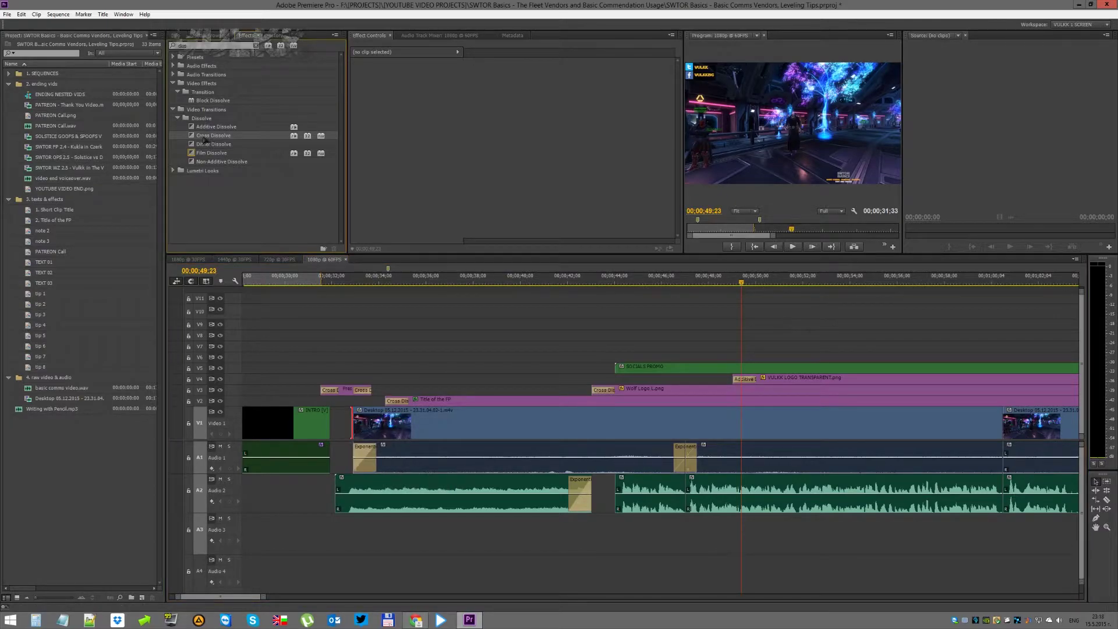
{"action": "left_click_drag", "start_coordinate": [356, 416], "coordinate": [575, 433]}
{"action": "left_click", "coordinate": [361, 414]}
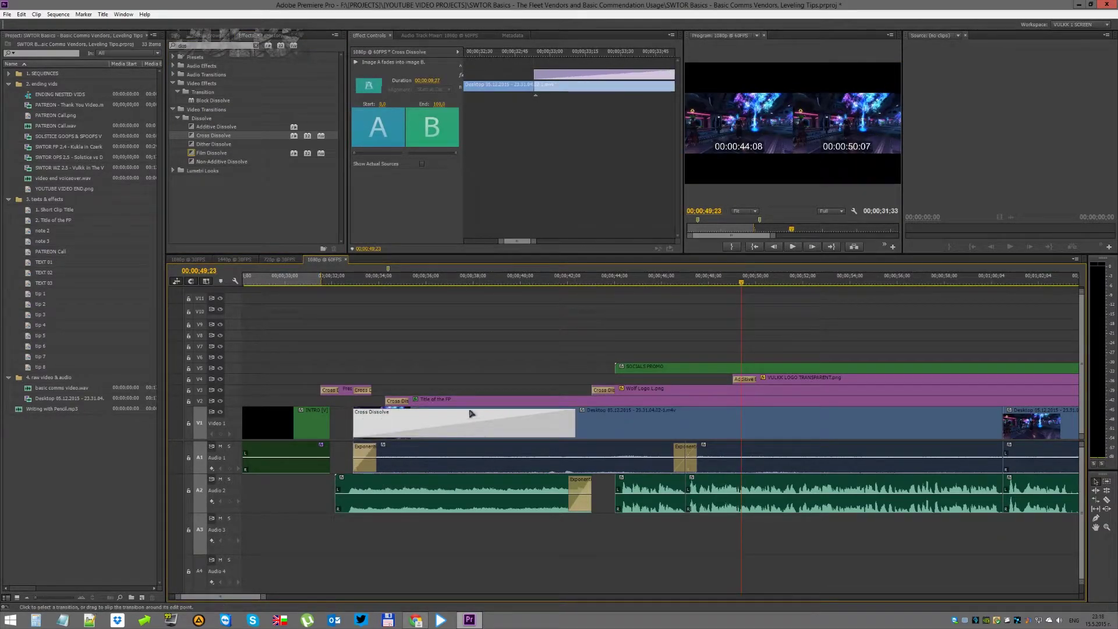
Copy the title's animated Crop effect onto the extended raw video and play back the intro from 00;00;32;45
{"action": "left_click", "coordinate": [553, 401]}
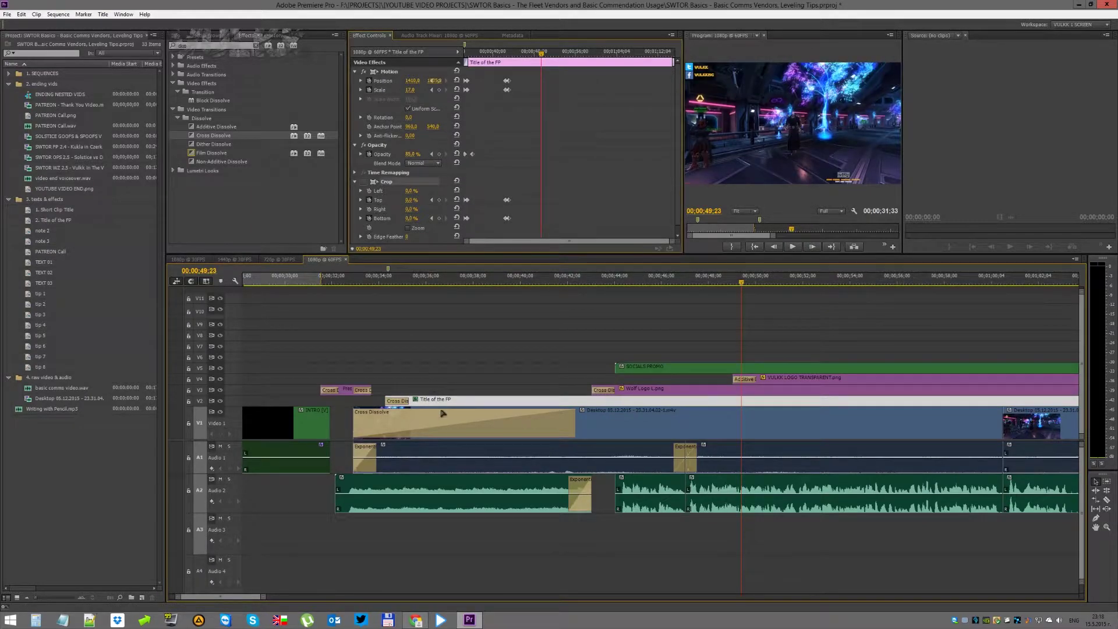
{"action": "left_click", "coordinate": [579, 422]}
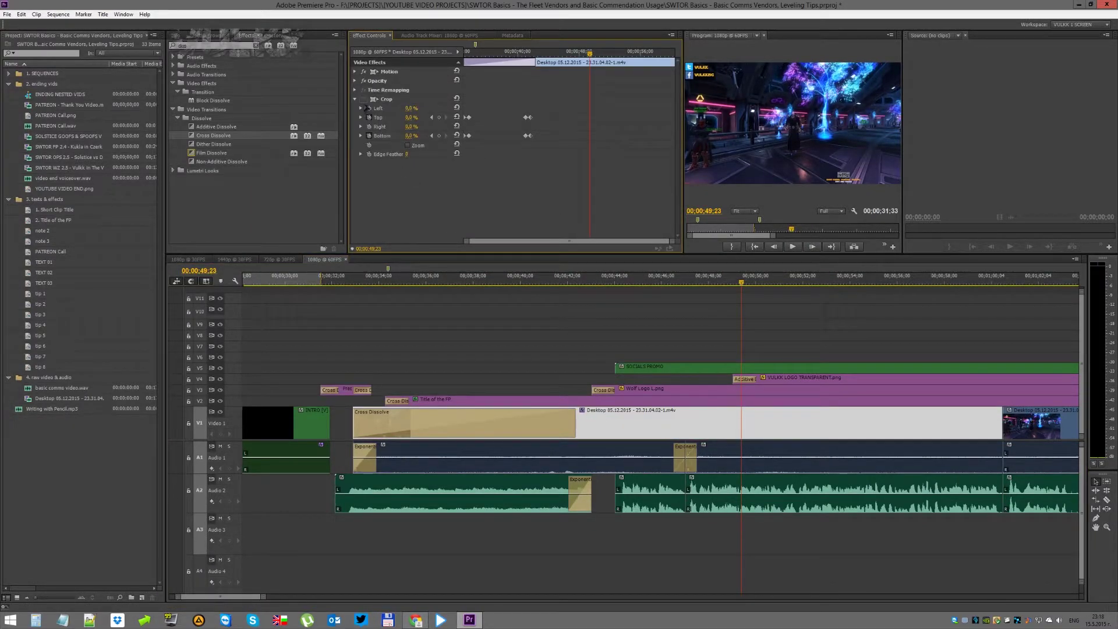
{"action": "left_click", "coordinate": [355, 281]}
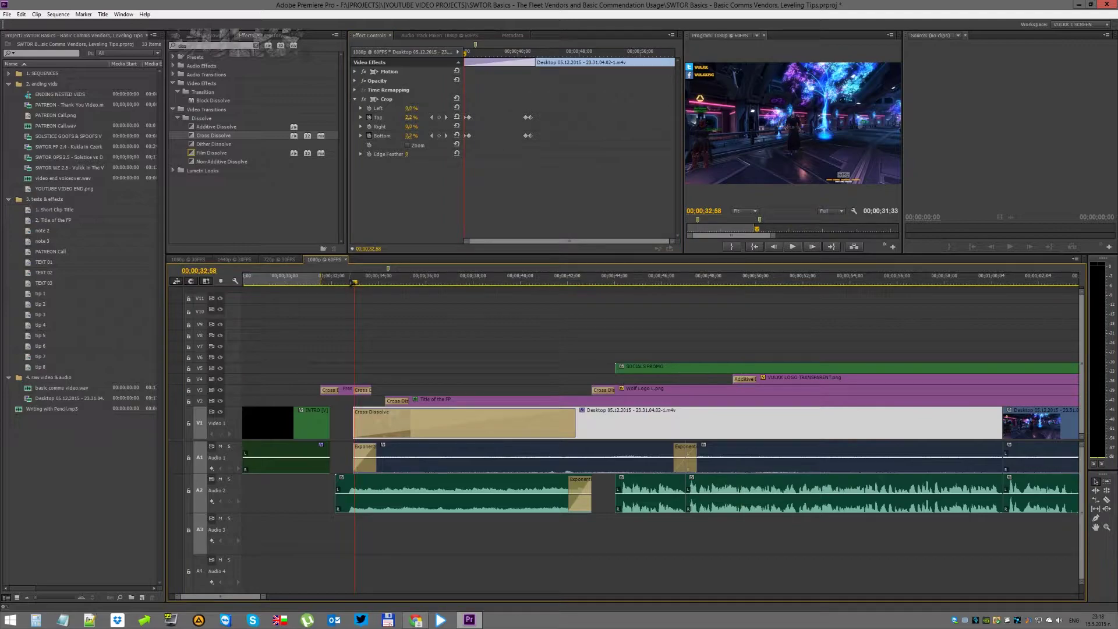
{"action": "left_click_drag", "start_coordinate": [354, 282], "coordinate": [350, 282]}
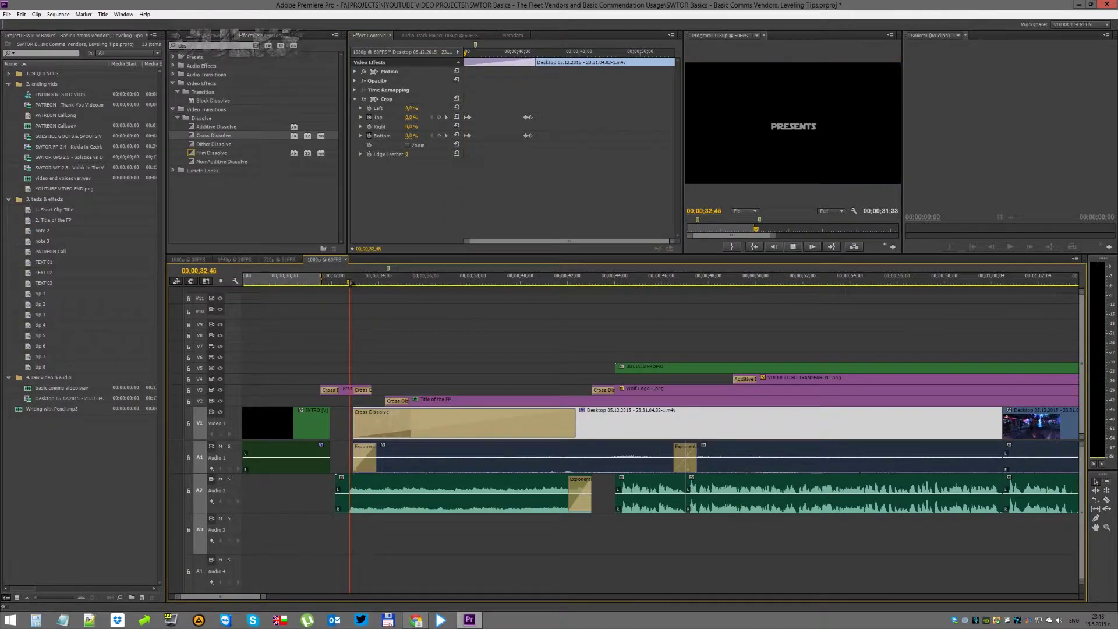
{"action": "key", "text": "space"}
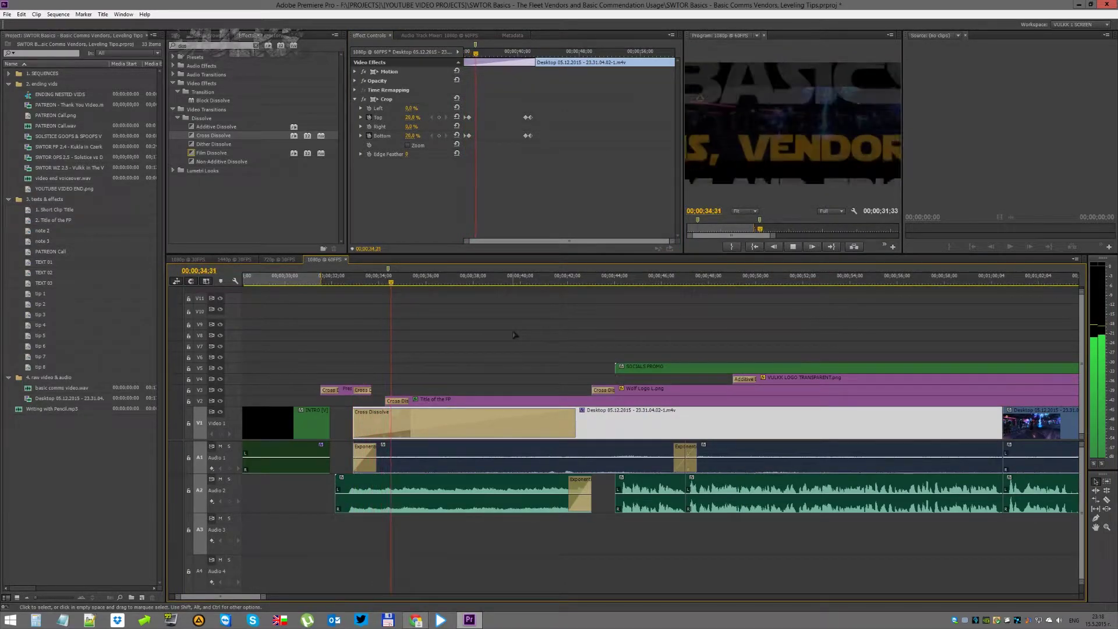
{"action": "left_click", "coordinate": [625, 337]}
{"action": "scroll", "coordinate": [626, 344], "scroll_direction": "down", "scroll_amount": 2}
{"action": "key", "text": "space"}
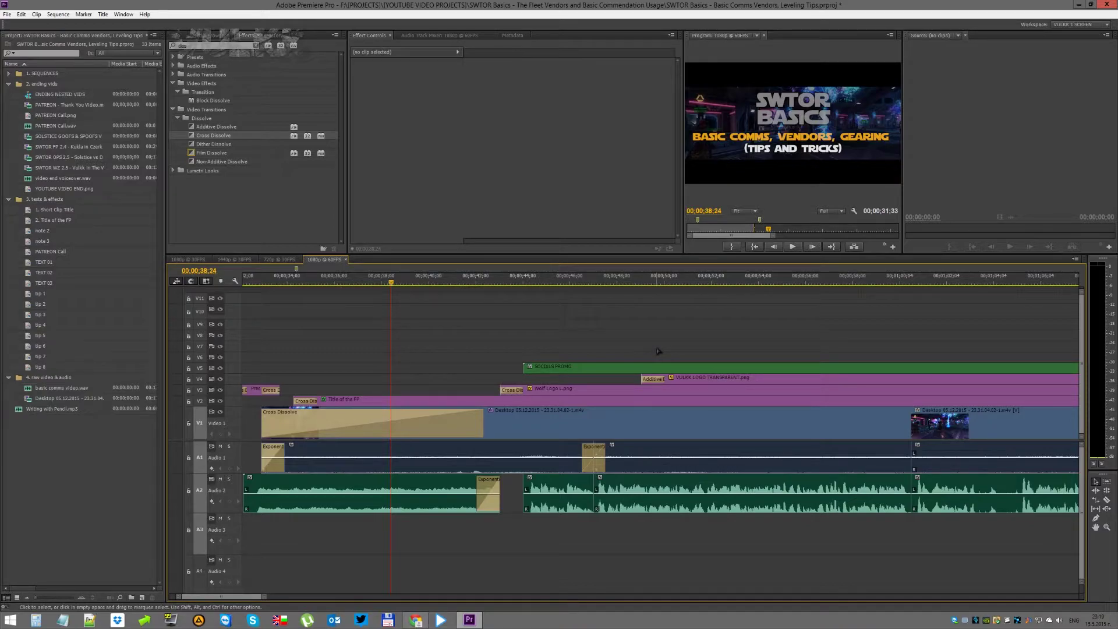
{"action": "key", "text": "space"}
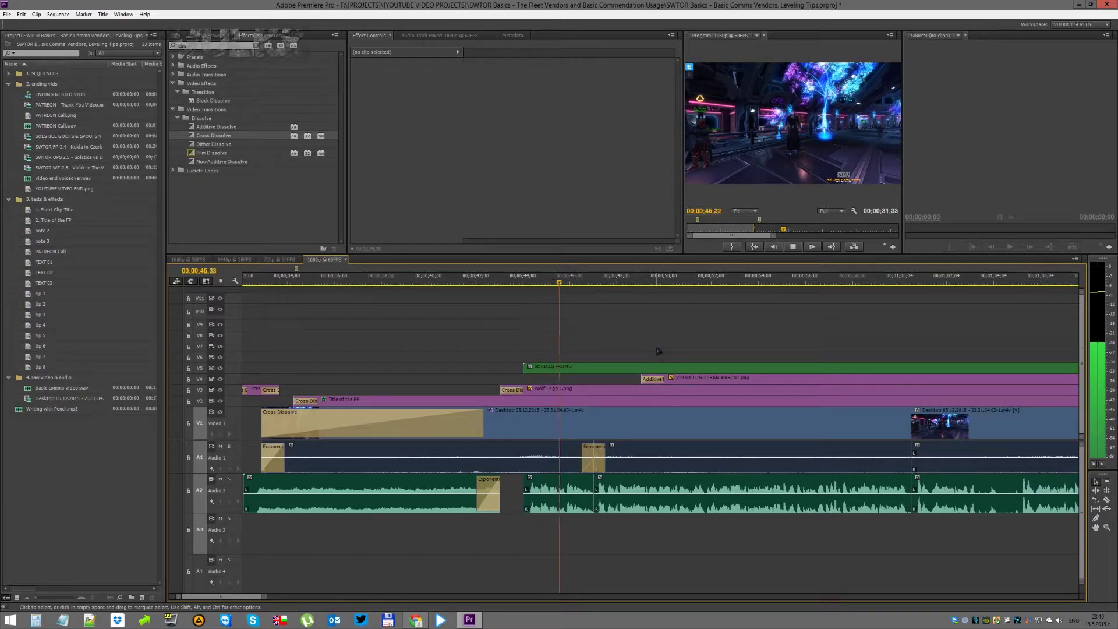
{"action": "key", "text": "space"}
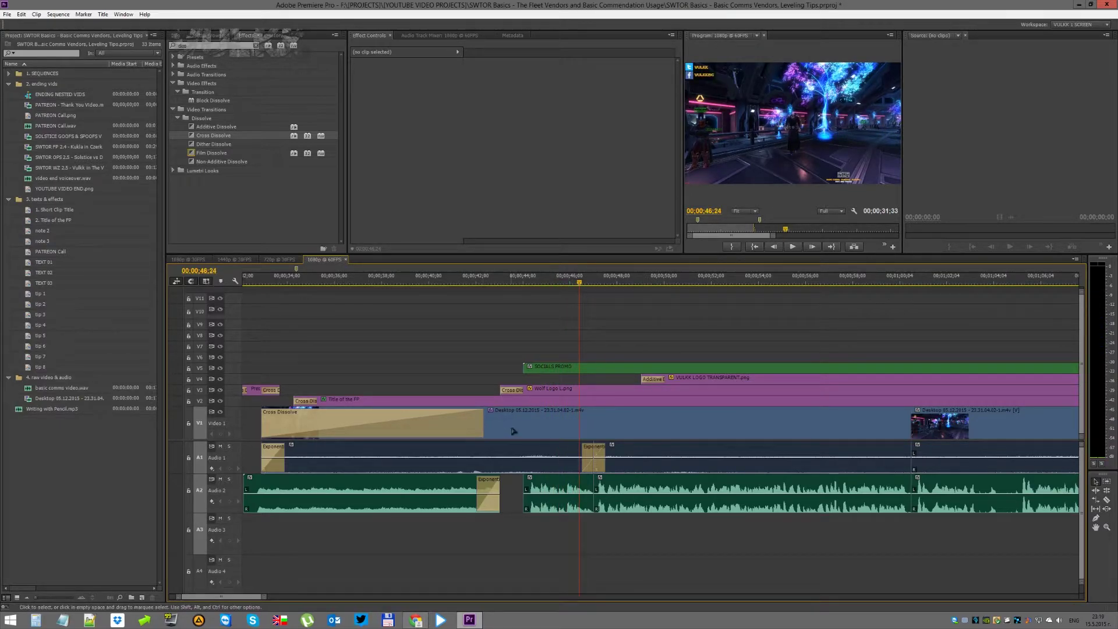
Trim the start of the raw video and audio by about a second and move the raw and following voiceover clips back against the opening voiceover
{"action": "left_click", "coordinate": [278, 420]}
{"action": "left_click_drag", "start_coordinate": [263, 419], "coordinate": [999, 450]}
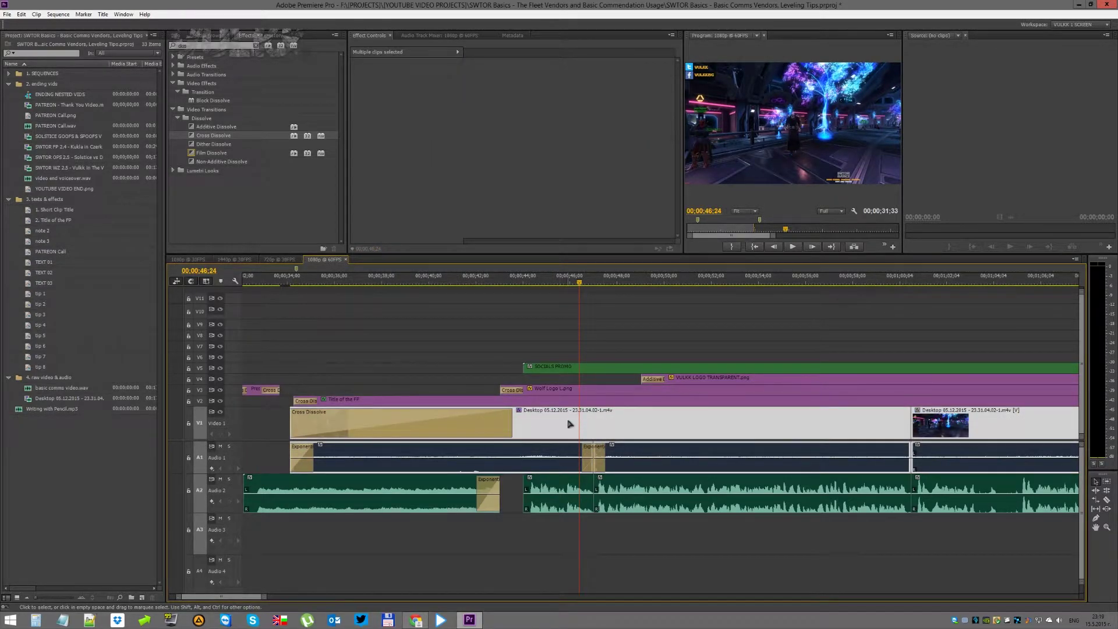
{"action": "scroll", "coordinate": [570, 424], "scroll_direction": "up", "scroll_amount": 3}
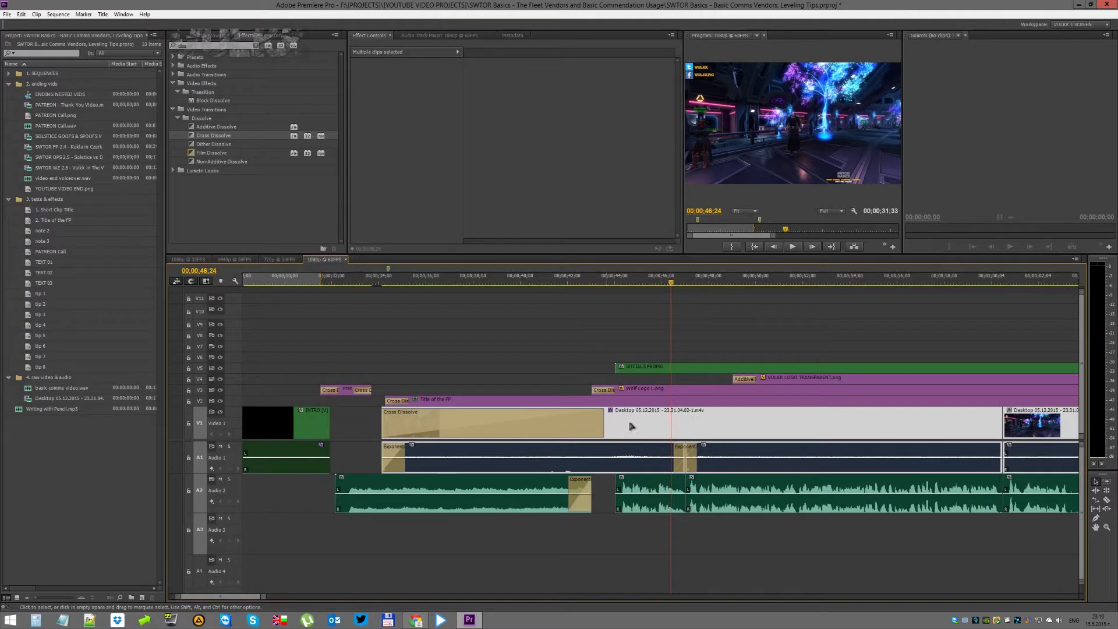
{"action": "left_click", "coordinate": [638, 487], "text": "shift"}
{"action": "left_click", "coordinate": [718, 485], "text": "shift"}
{"action": "left_click", "coordinate": [1003, 482], "text": "shift"}
{"action": "left_click_drag", "start_coordinate": [649, 421], "coordinate": [642, 422]}
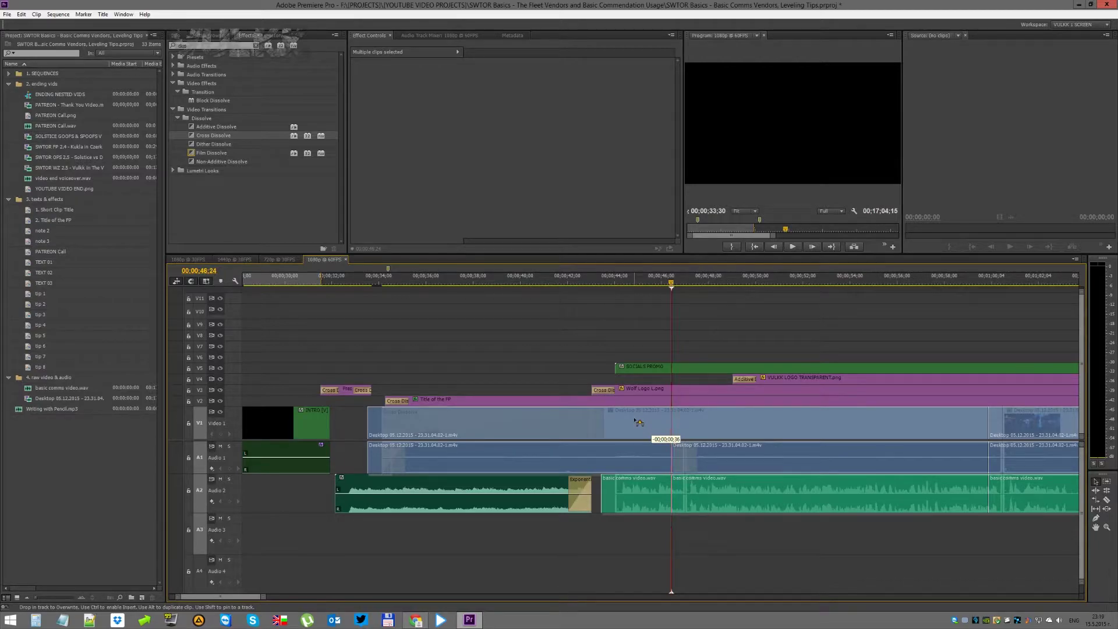
{"action": "left_click_drag", "start_coordinate": [637, 422], "coordinate": [637, 423]}
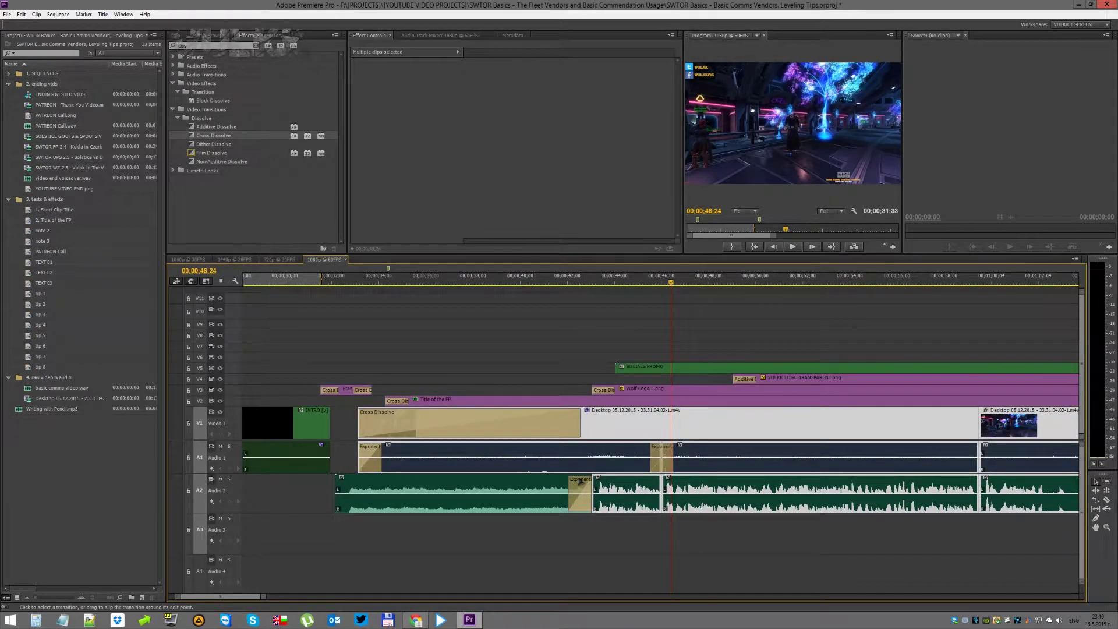
Extend the raw video's start back close to the end of the intro clip and play the sequence from 00;00;31;50
{"action": "key", "text": "Up"}
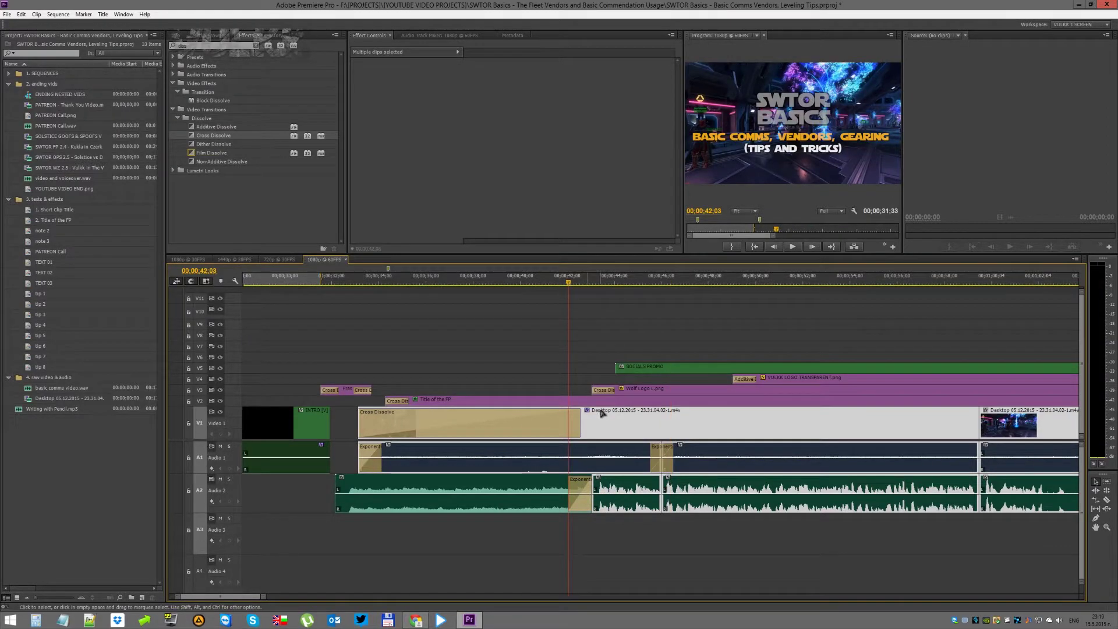
{"action": "left_click_drag", "start_coordinate": [356, 418], "coordinate": [337, 418]}
{"action": "left_click", "coordinate": [328, 281]}
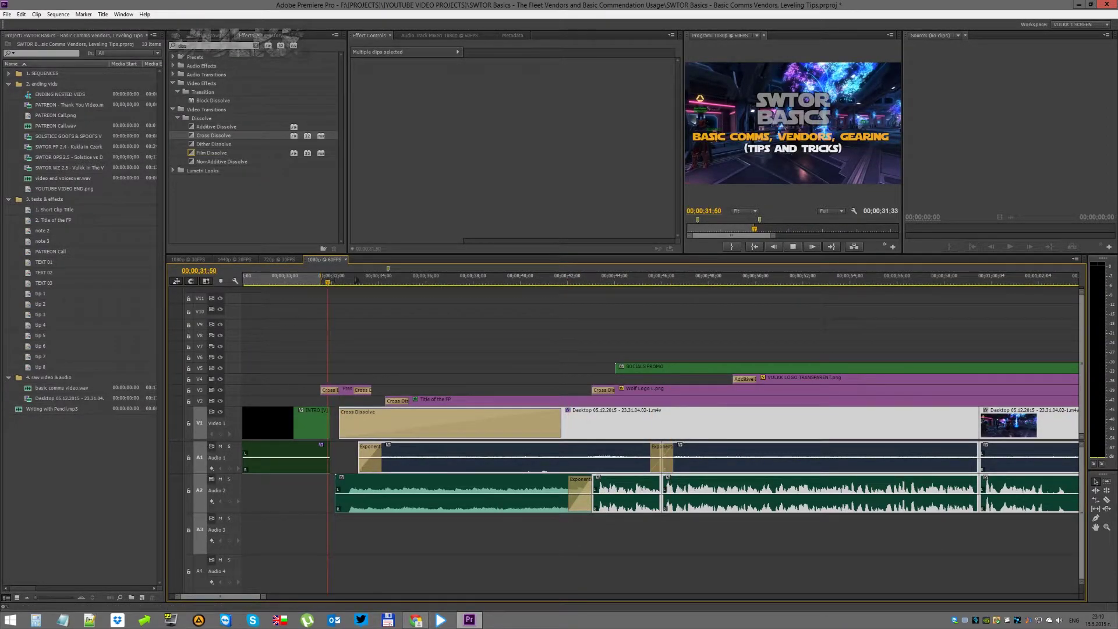
{"action": "left_click", "coordinate": [609, 308]}
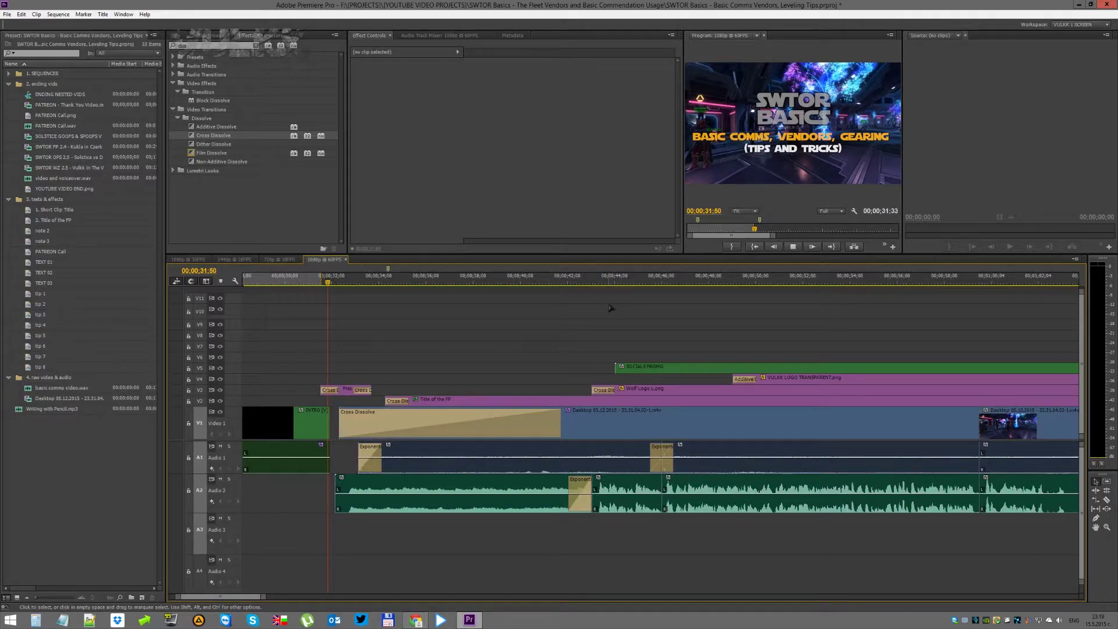
{"action": "key", "text": "space"}
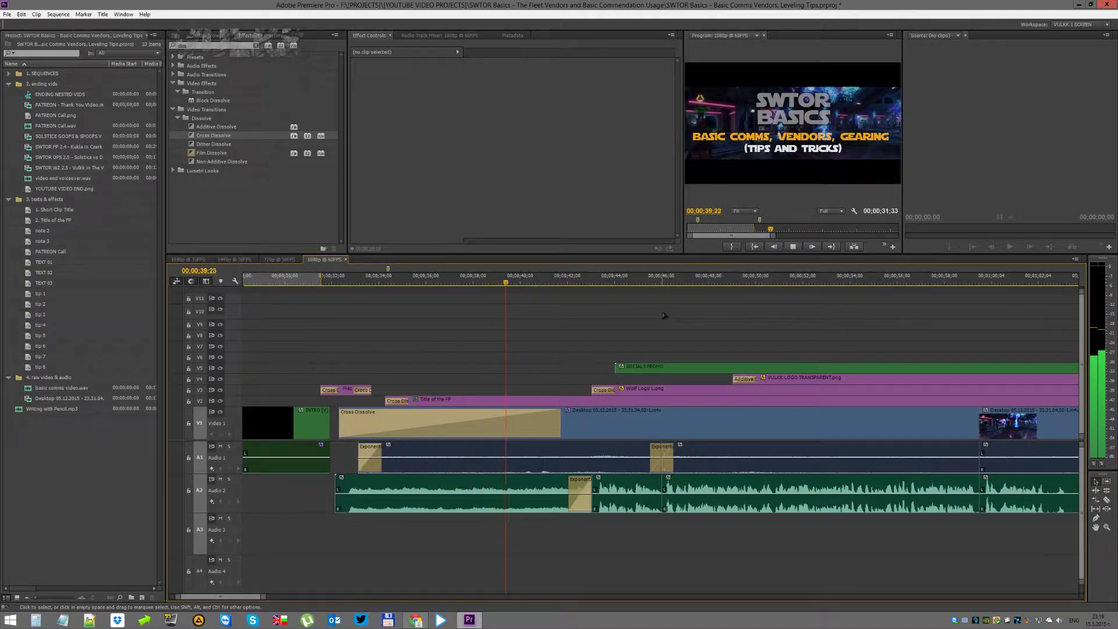
Play back the title's shrinking animation, the start of the main voiceover and the social promo up to about 00;01;00
{"action": "key", "text": "space"}
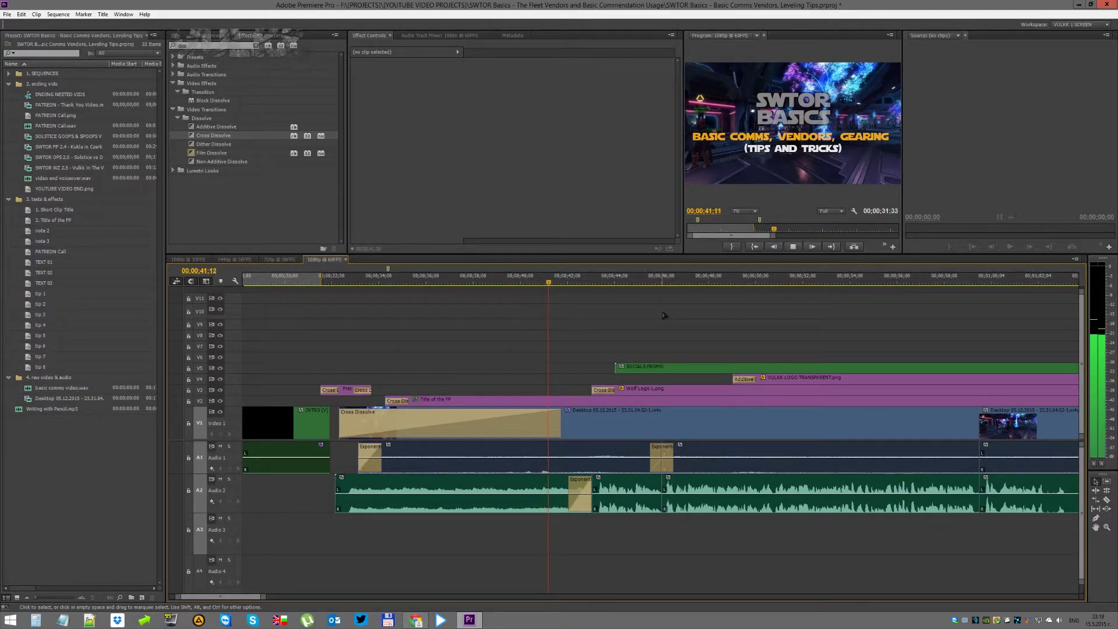
{"action": "key", "text": "space"}
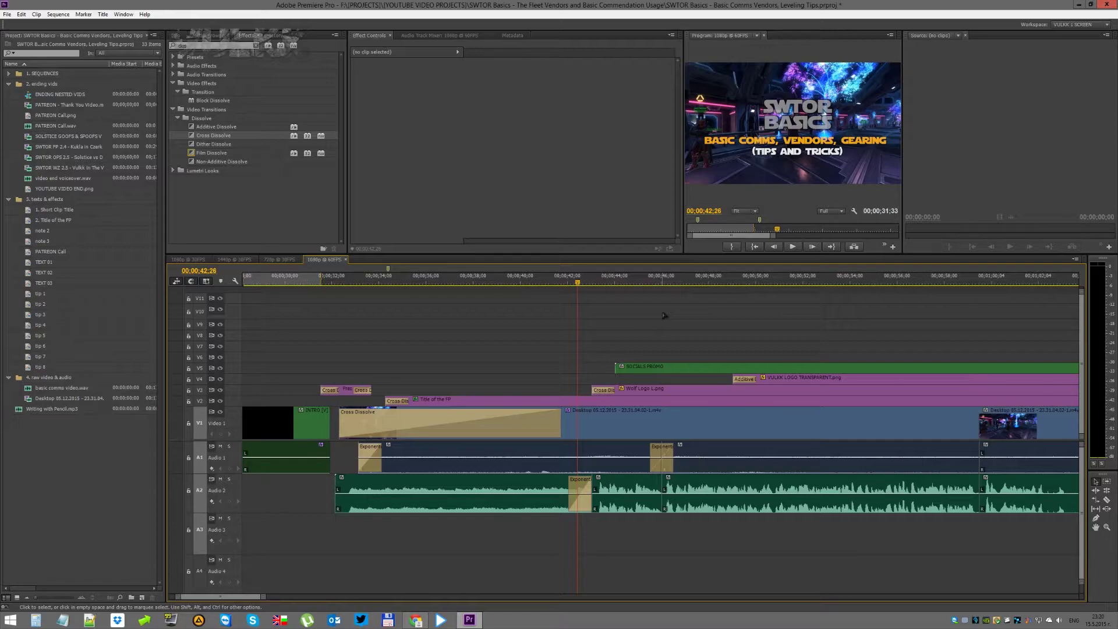
{"action": "key", "text": "space"}
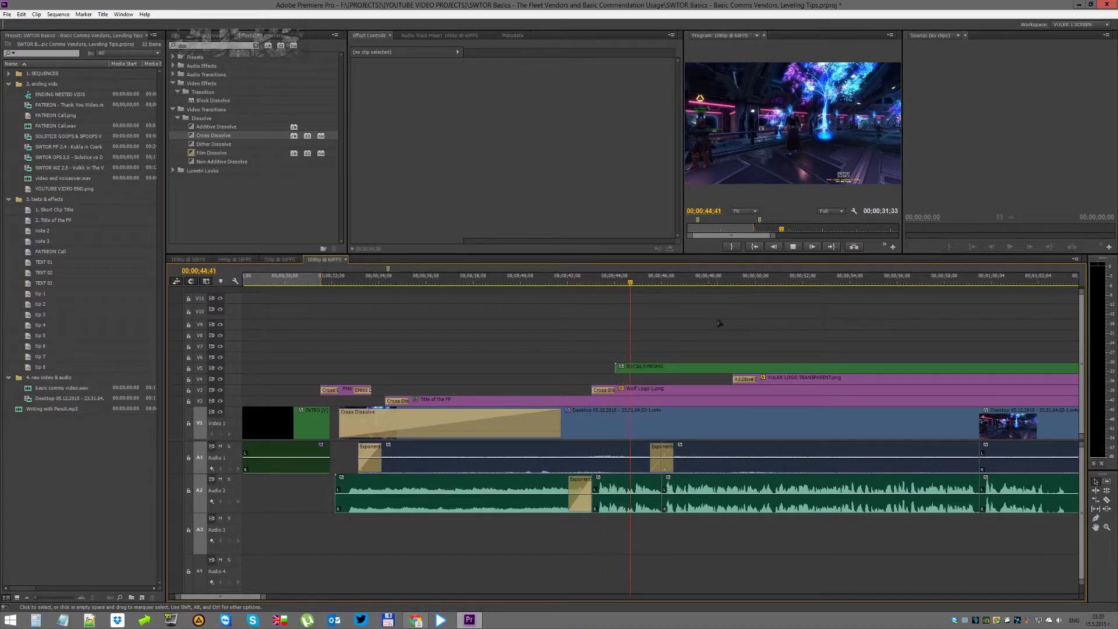
{"action": "key", "text": "space"}
{"action": "key", "text": "space"}
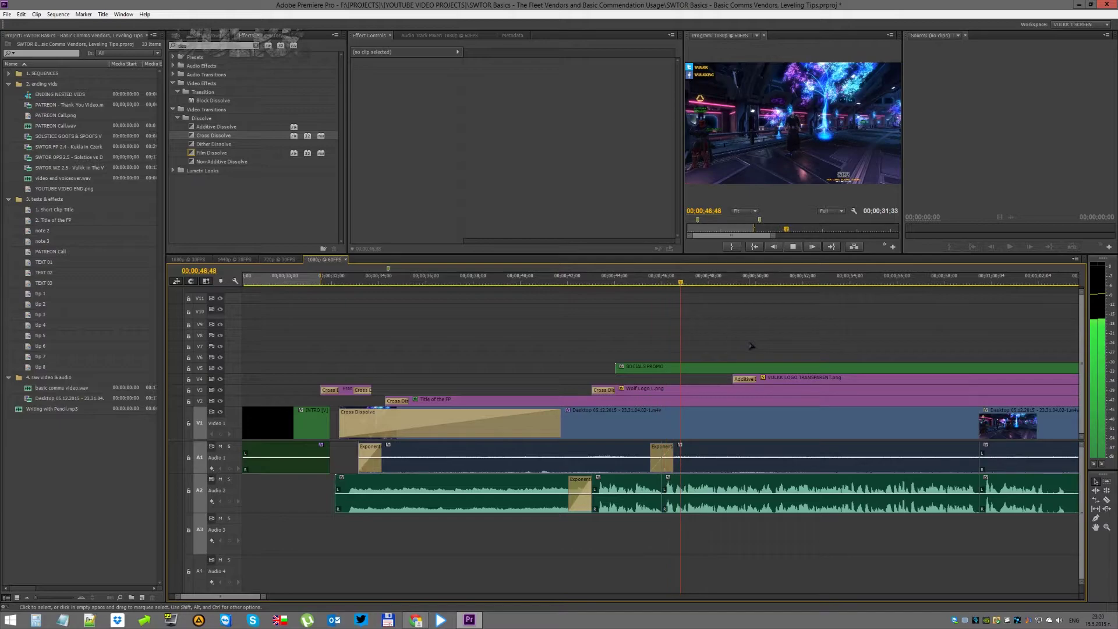
{"action": "scroll", "coordinate": [741, 346], "scroll_direction": "down", "scroll_amount": 3}
{"action": "scroll", "coordinate": [699, 346], "scroll_direction": "down", "scroll_amount": 6}
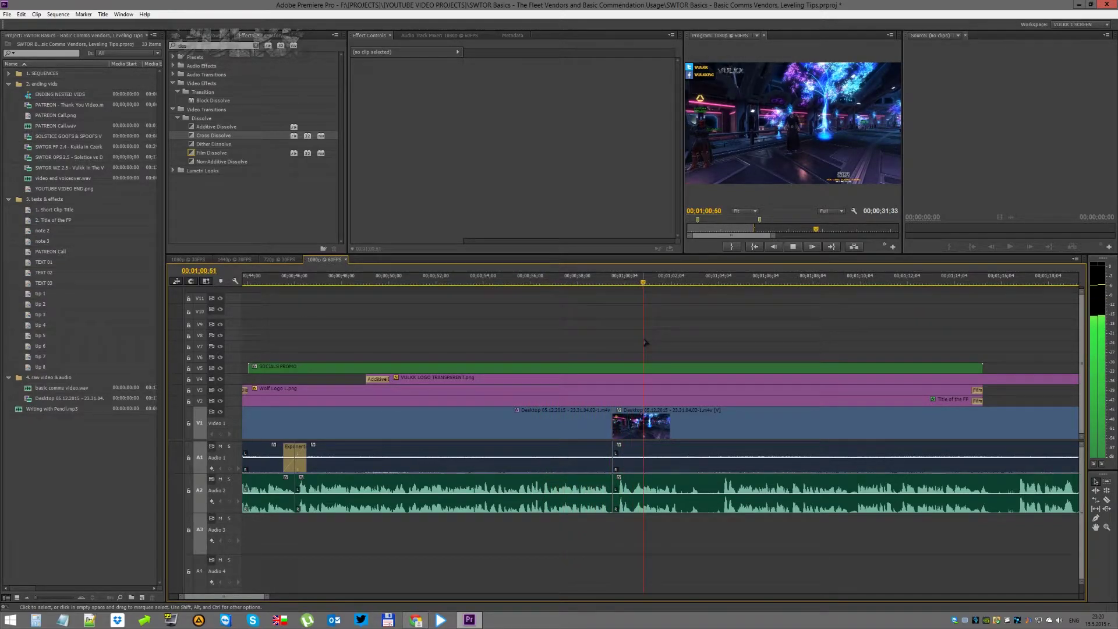
{"action": "key", "text": "space"}
Preview the cut between the extended raw clip and the next raw clip, near 00;01;00, in the maximized and normal program monitor
{"action": "left_click", "coordinate": [602, 283]}
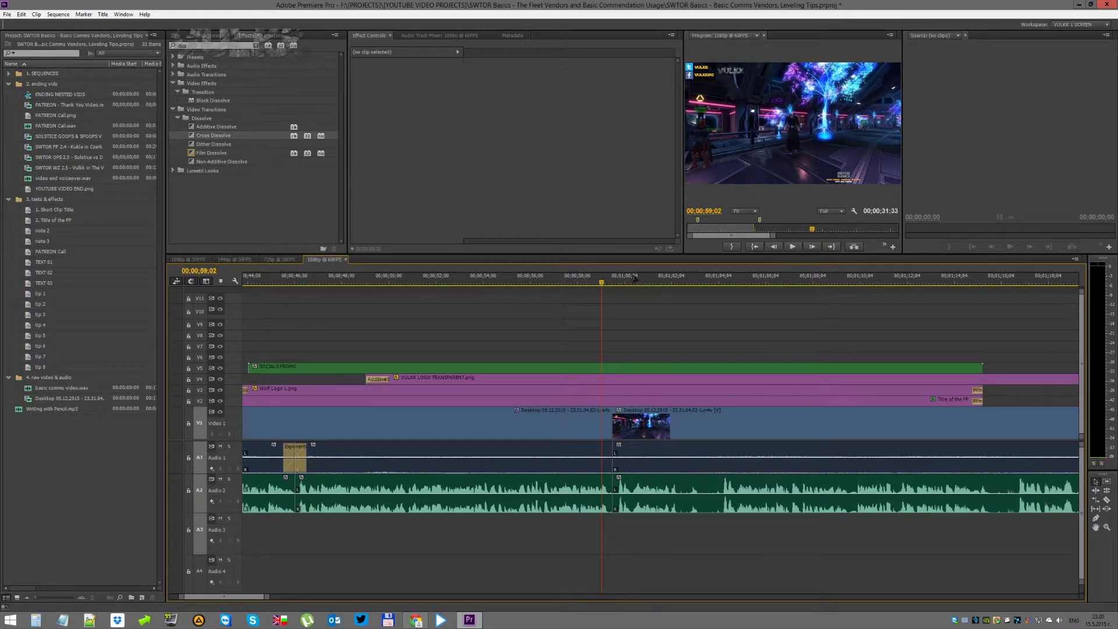
{"action": "key", "text": "grave"}
{"action": "key", "text": "space"}
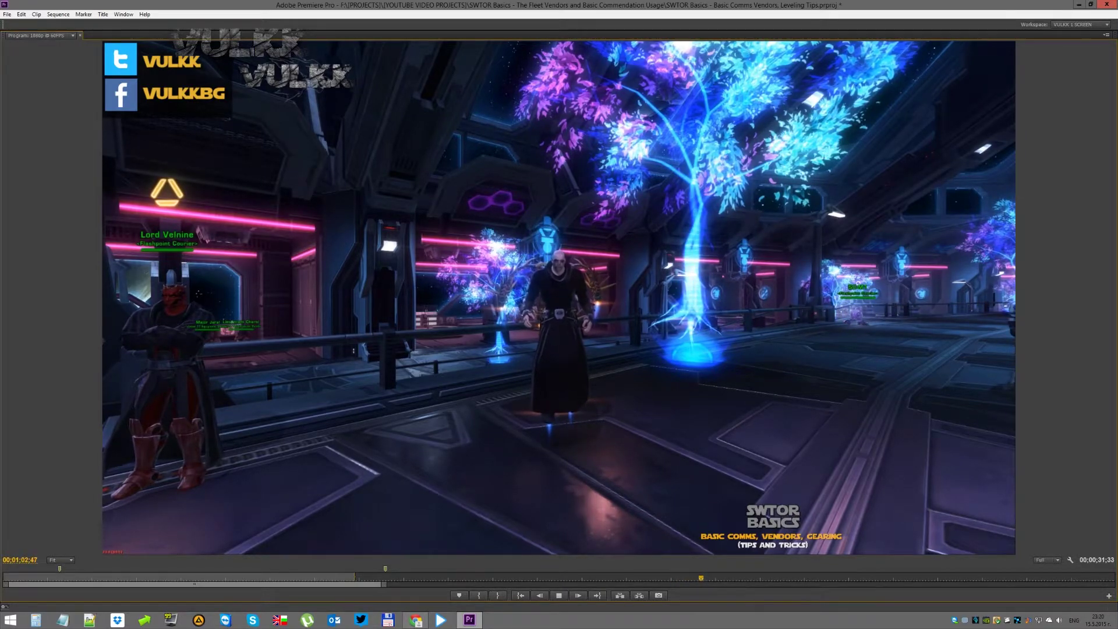
{"action": "key", "text": "grave"}
{"action": "key", "text": "space"}
{"action": "left_click", "coordinate": [593, 282]}
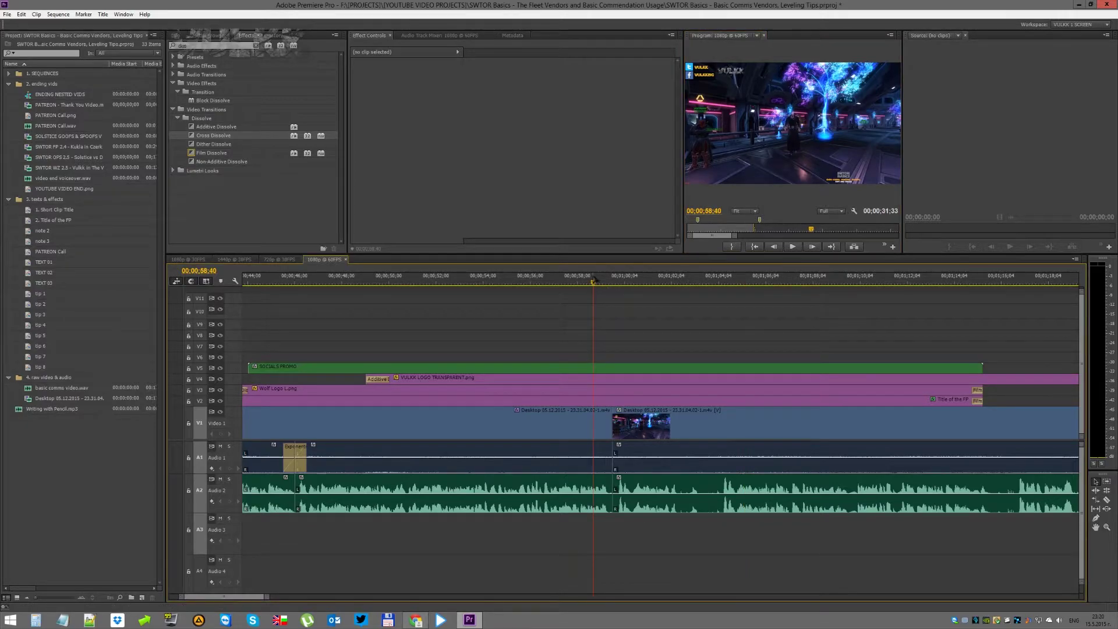
{"action": "key", "text": "space"}
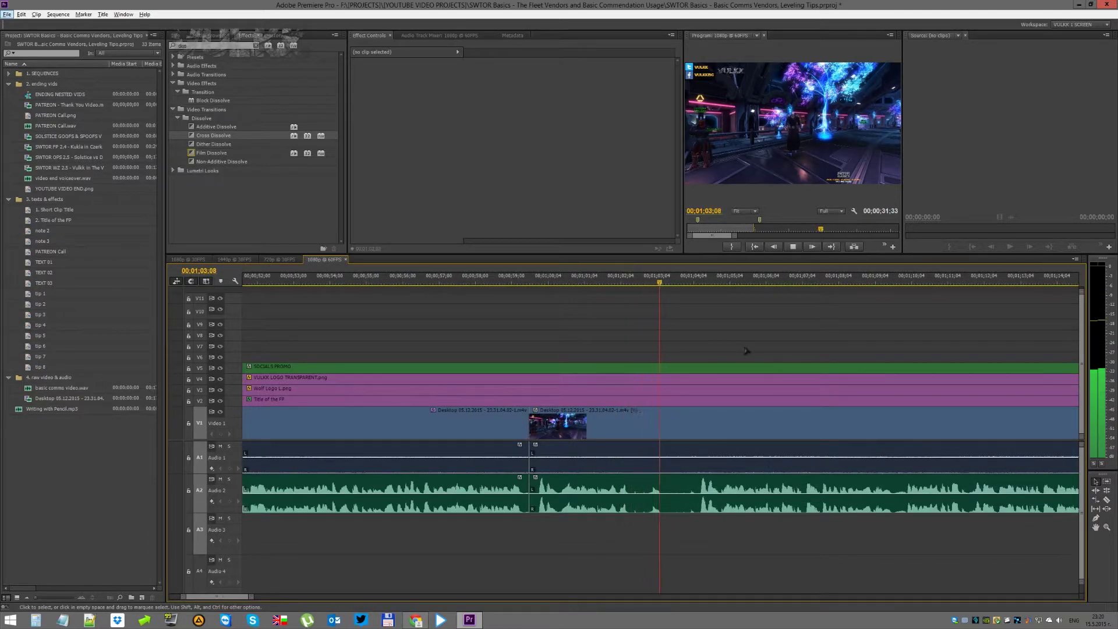
Split the raw gameplay clip and the voiceover beneath it at about 00;01;04
{"action": "key", "text": "Down"}
{"action": "left_click", "coordinate": [696, 459]}
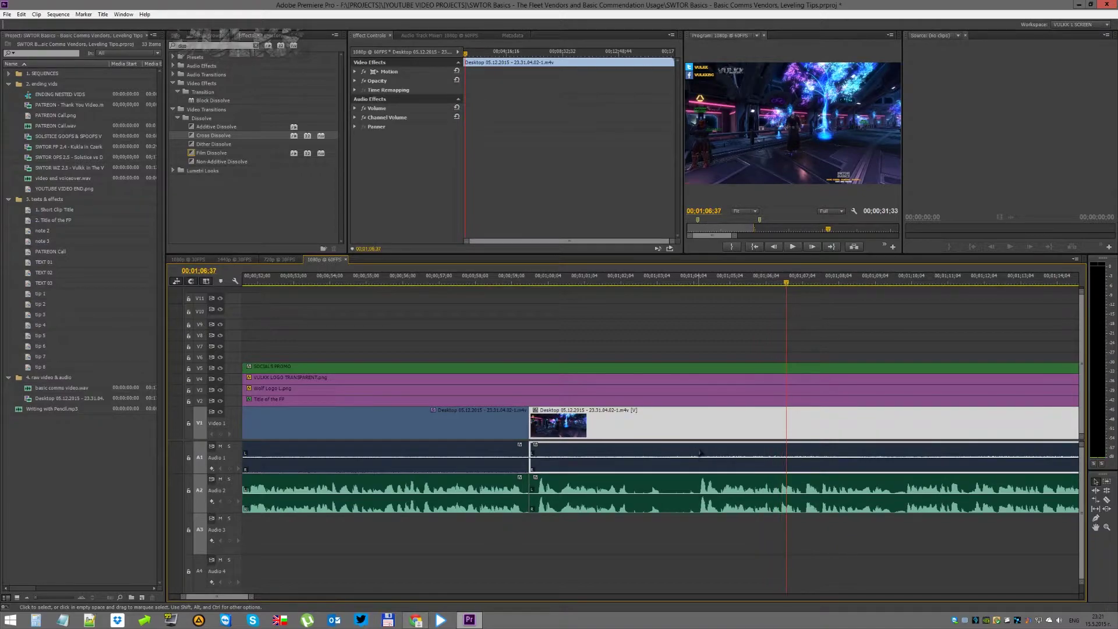
{"action": "key", "text": "c"}
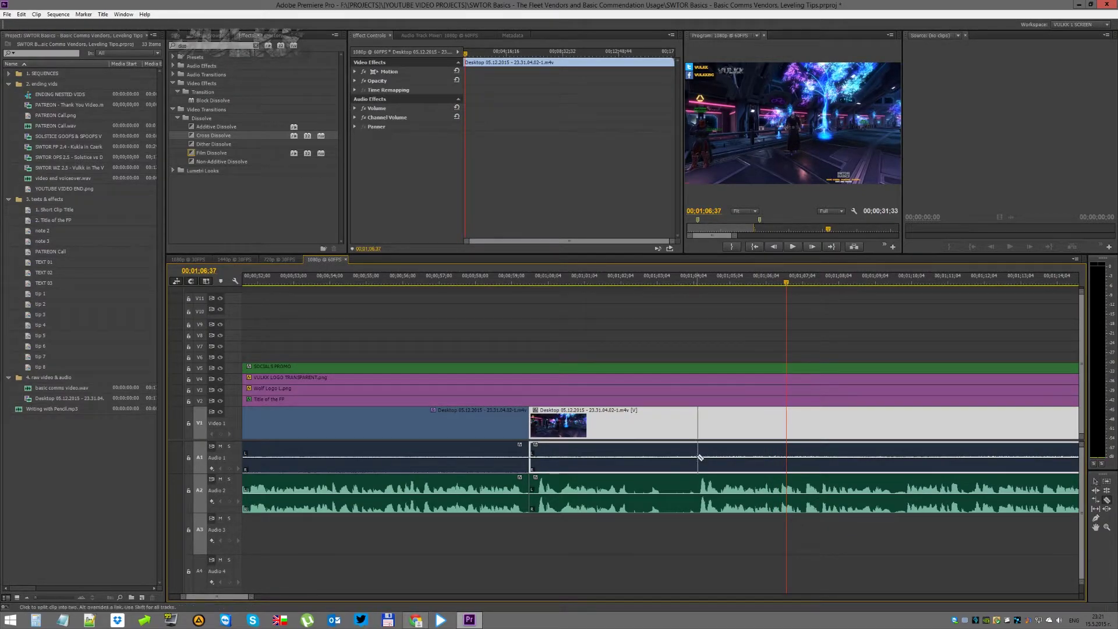
{"action": "left_click", "coordinate": [697, 463]}
{"action": "key", "text": "b"}
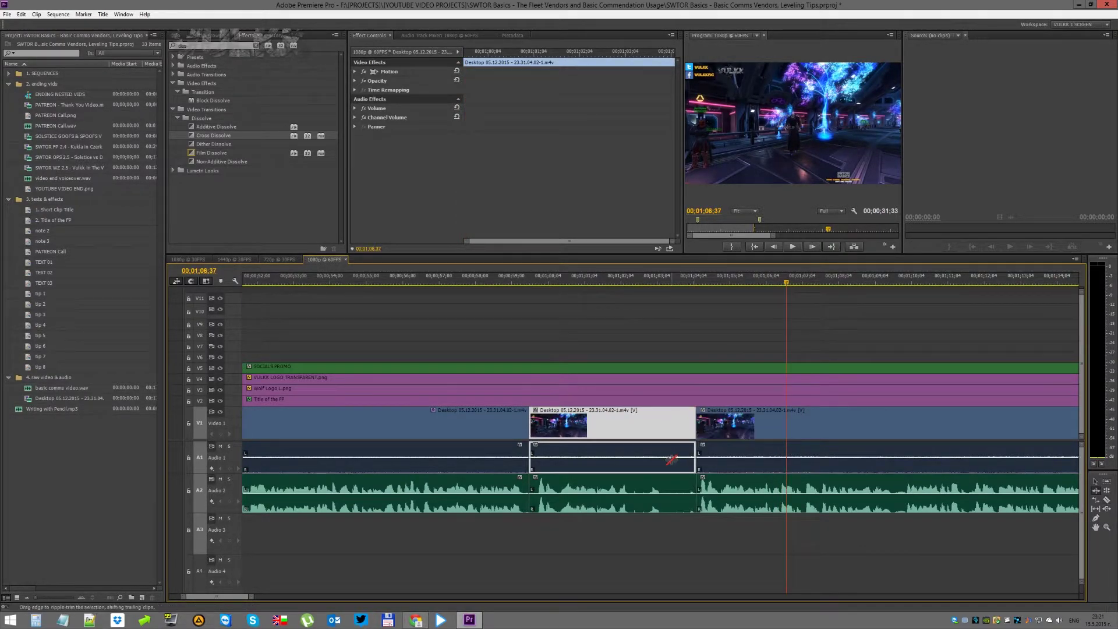
Delete the raw and voiceover segments before the new cut and move the following clips back to close the gap
{"action": "key", "text": "v"}
{"action": "key", "text": "Delete"}
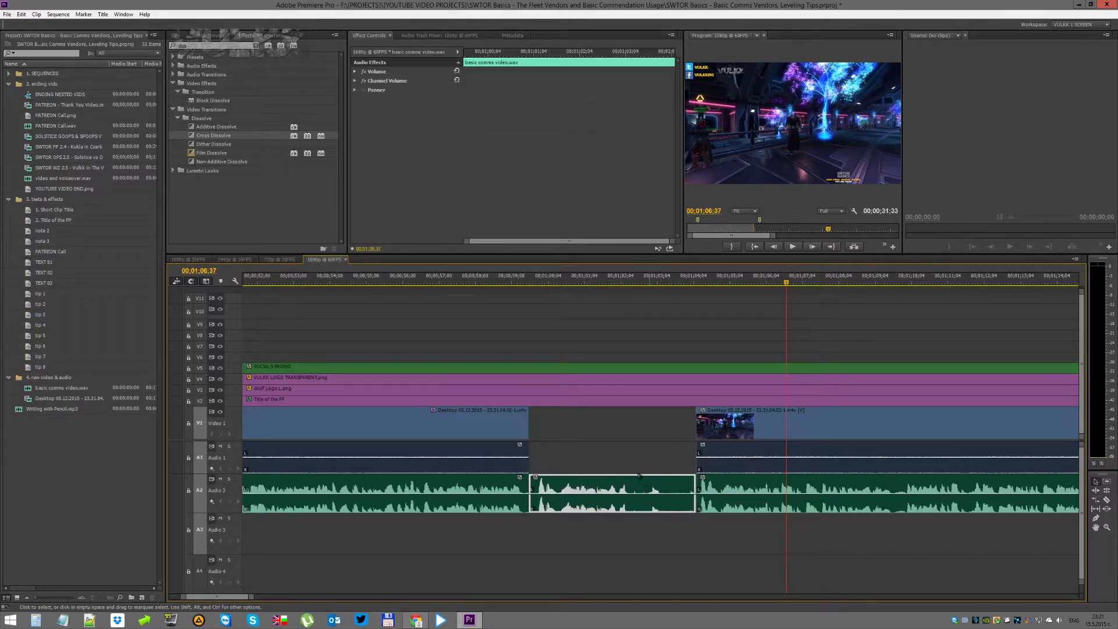
{"action": "left_click", "coordinate": [638, 430]}
{"action": "left_click", "coordinate": [746, 494]}
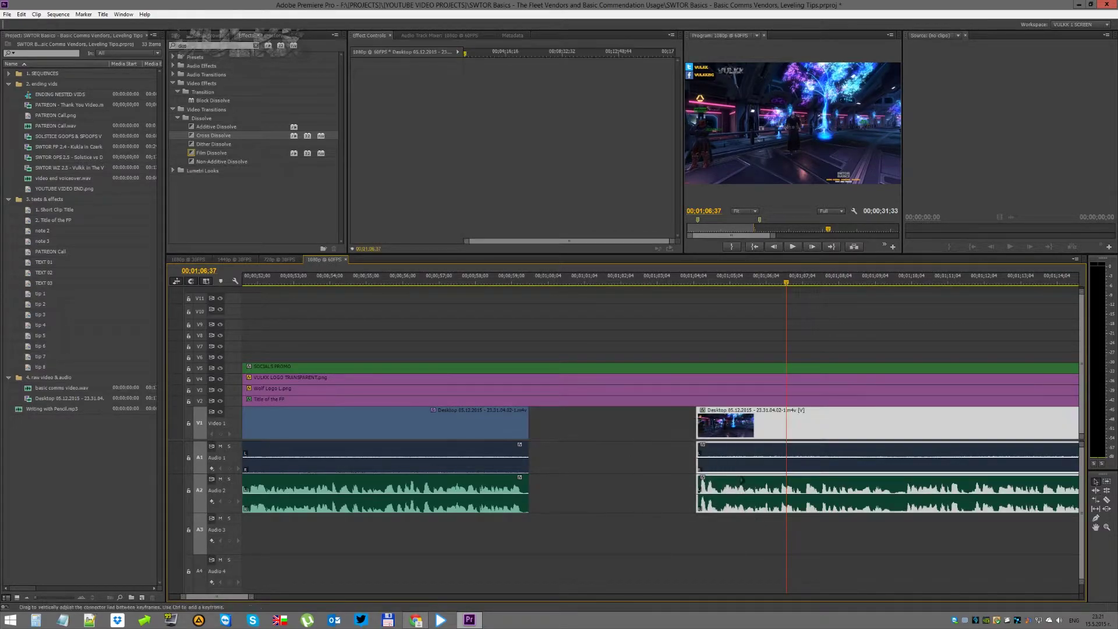
{"action": "left_click_drag", "start_coordinate": [725, 428], "coordinate": [557, 428]}
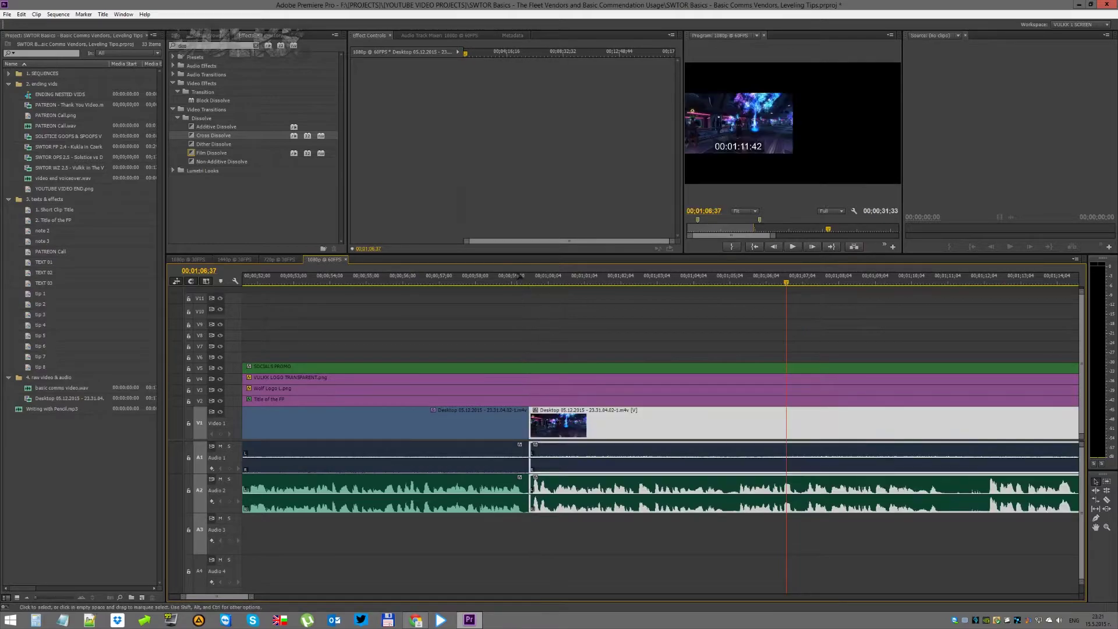
Play the newly closed join from 00;00;58;57 to just past 00;01;00;38
{"action": "left_click", "coordinate": [516, 278]}
{"action": "key", "text": "="}
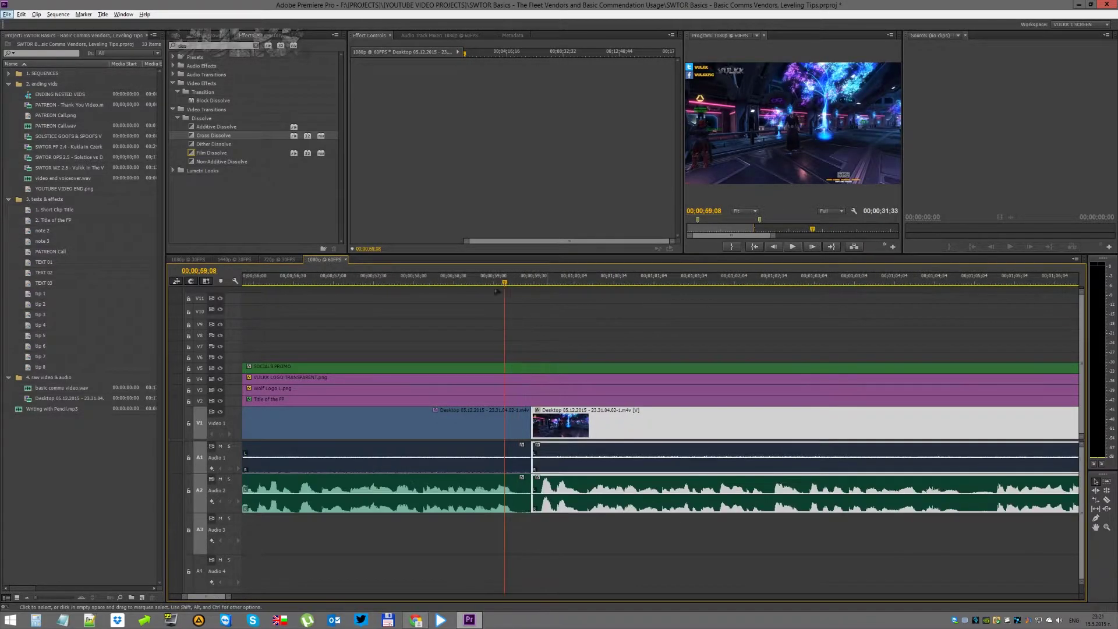
{"action": "left_click", "coordinate": [528, 303]}
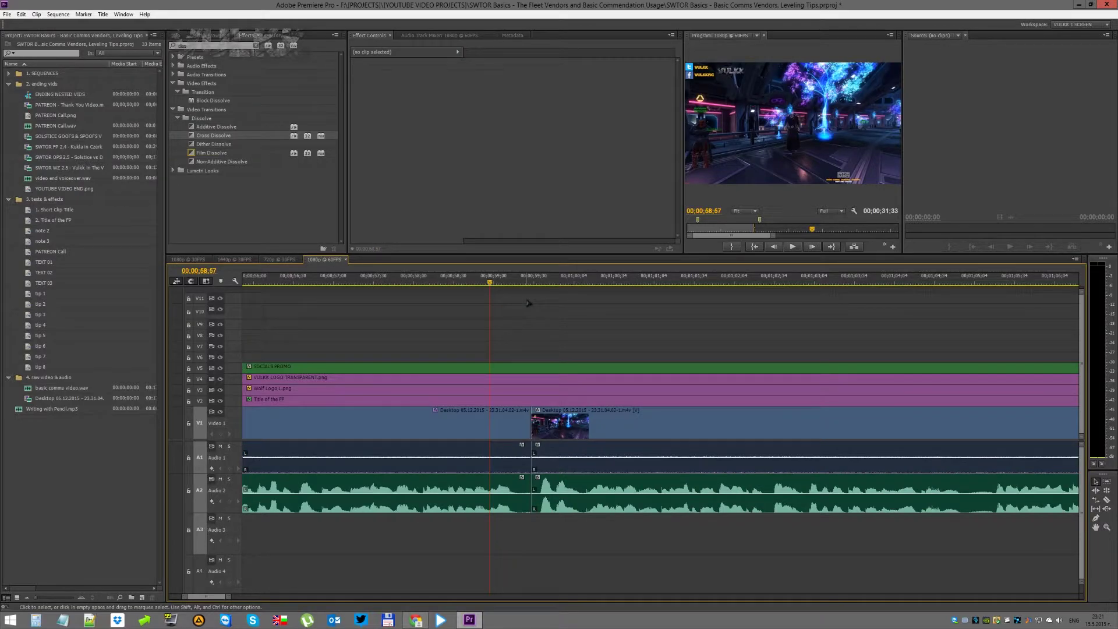
{"action": "key", "text": "space"}
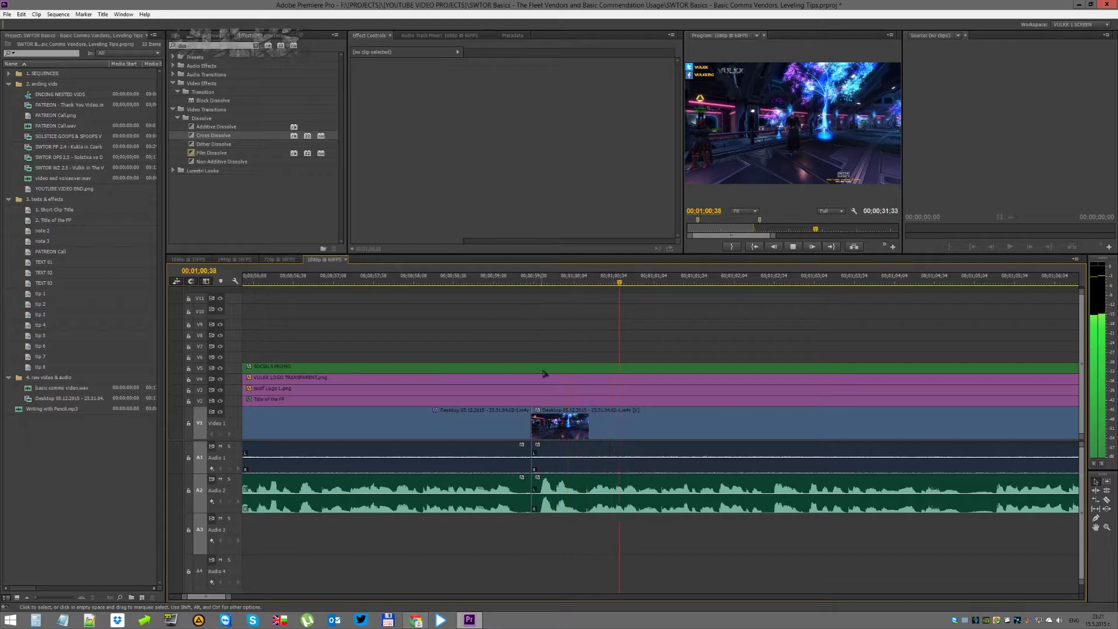
{"action": "key", "text": "space"}
Preview the join from 00;00;59;25 in the maximized program monitor
{"action": "key", "text": "minus"}
{"action": "key", "text": "minus"}
{"action": "key", "text": "minus"}
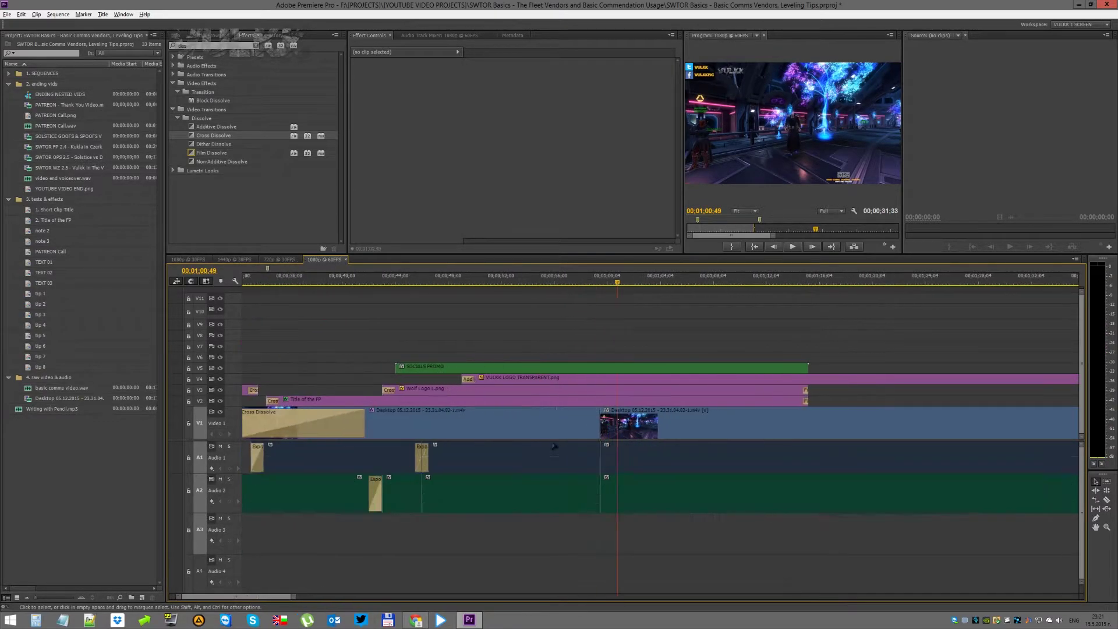
{"action": "key", "text": "equal"}
{"action": "key", "text": "equal"}
{"action": "key", "text": "equal"}
{"action": "left_click", "coordinate": [628, 274]}
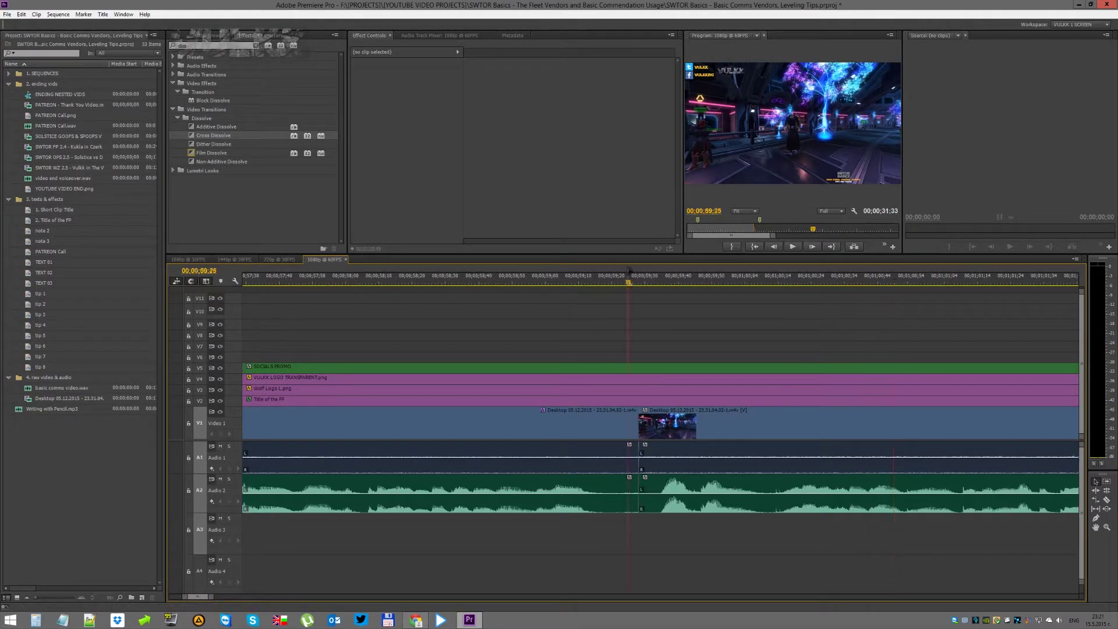
{"action": "key", "text": "grave"}
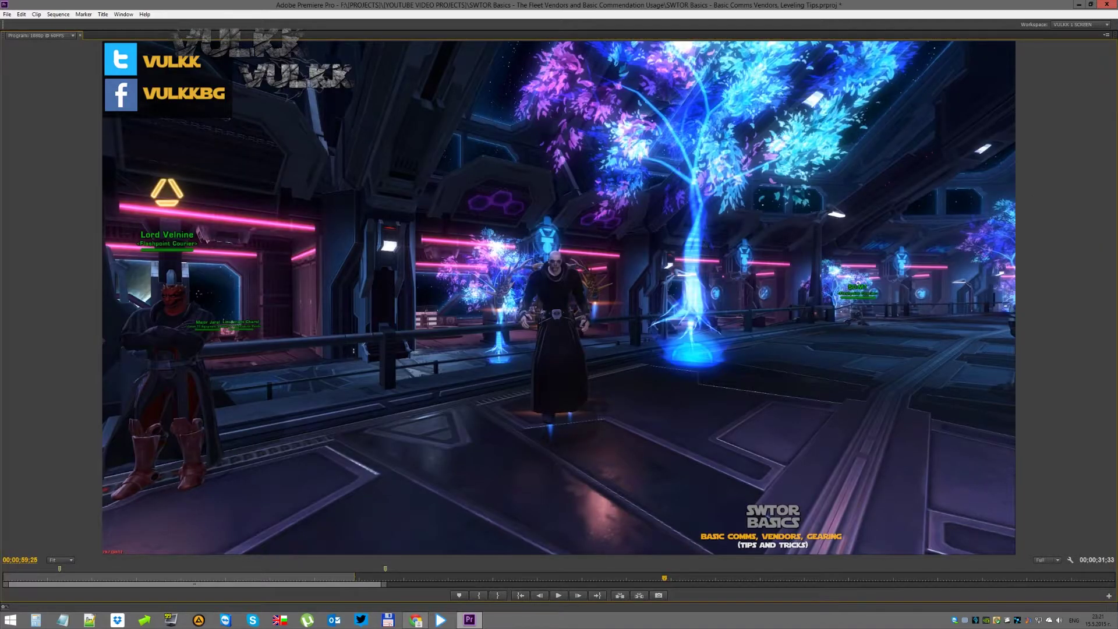
{"action": "key", "text": "space"}
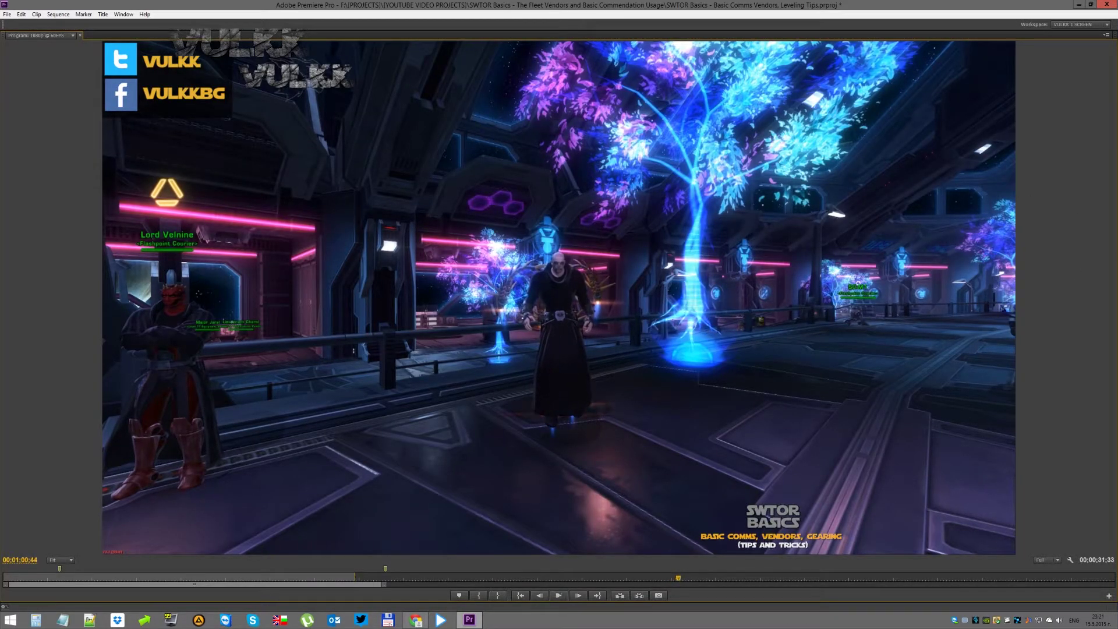
{"action": "key", "text": "grave"}
{"action": "key", "text": "space"}
Replay the join from 00;00;58;57 in the maximized program monitor and return to the normal layout
{"action": "left_click", "coordinate": [535, 278]}
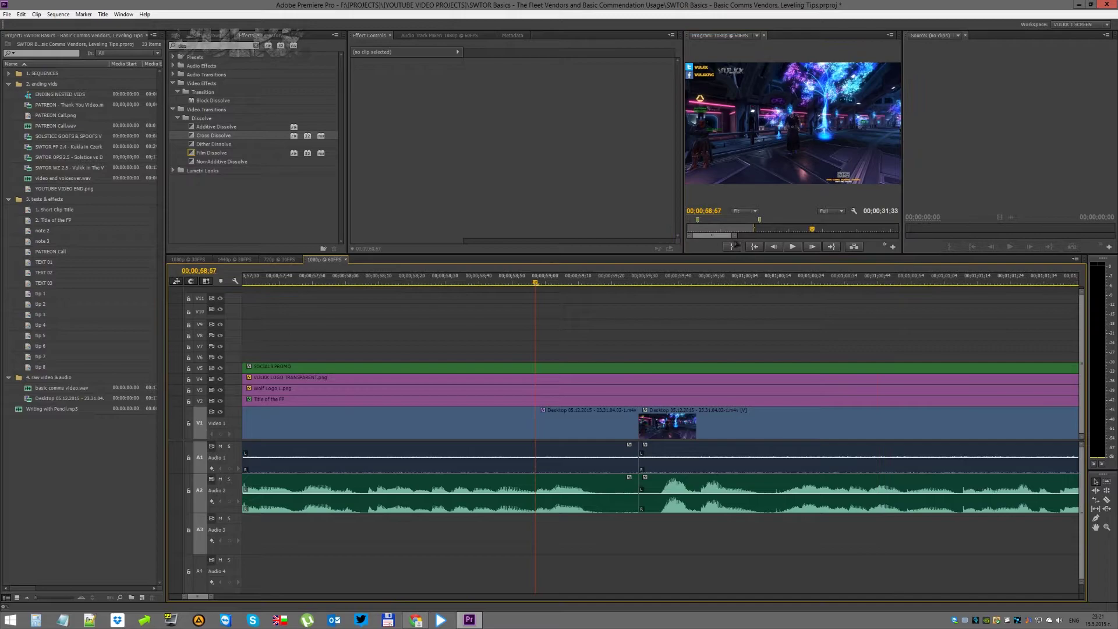
{"action": "key", "text": "grave"}
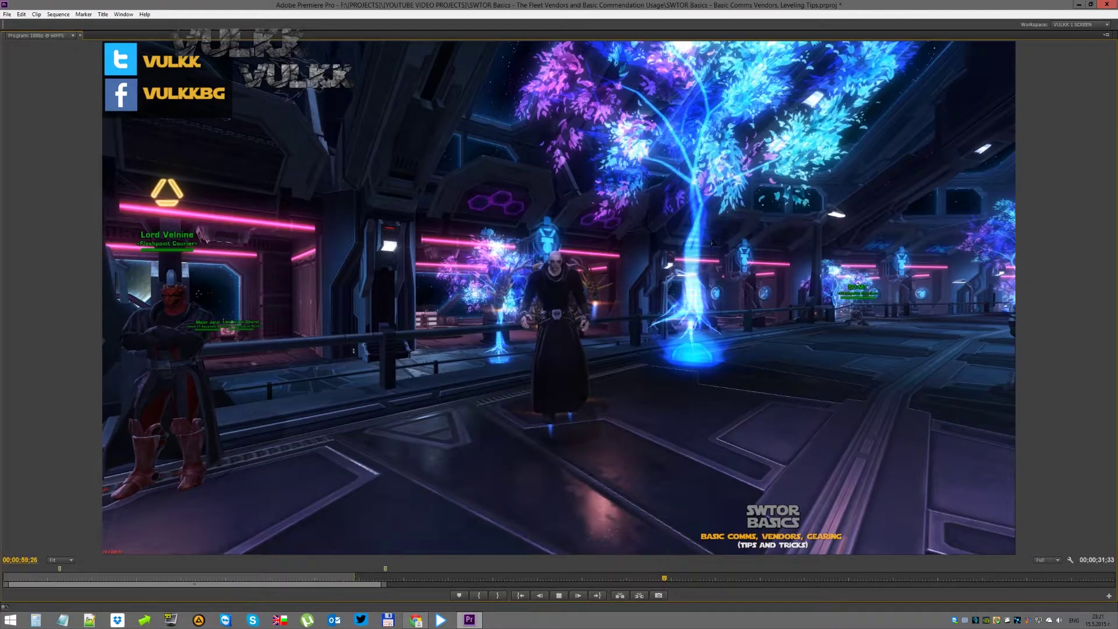
{"action": "key", "text": "space"}
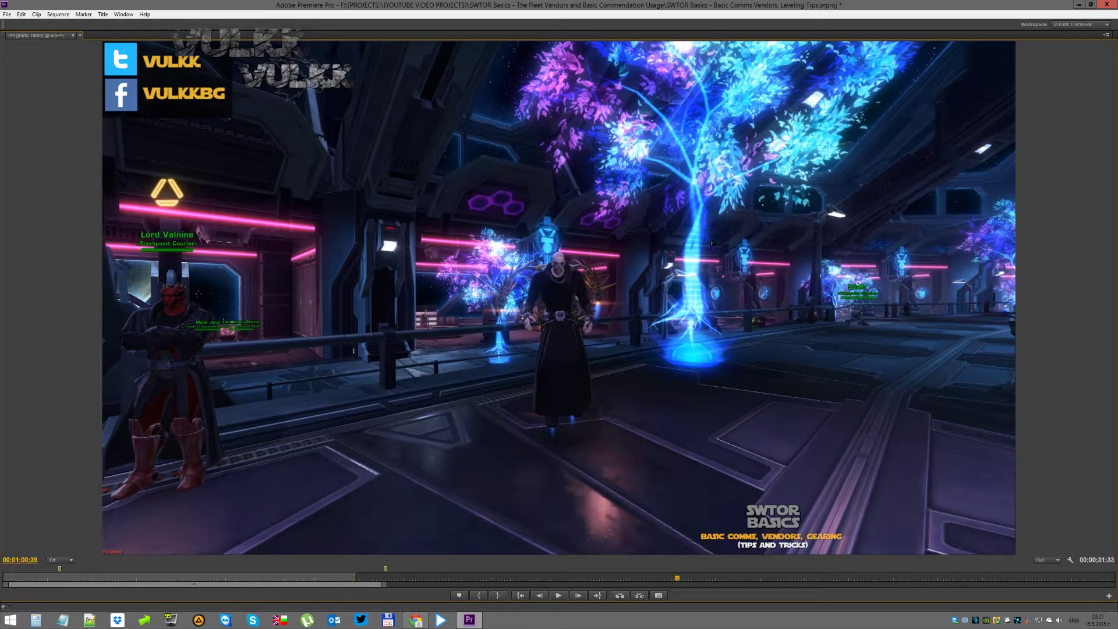
{"action": "key", "text": "grave"}
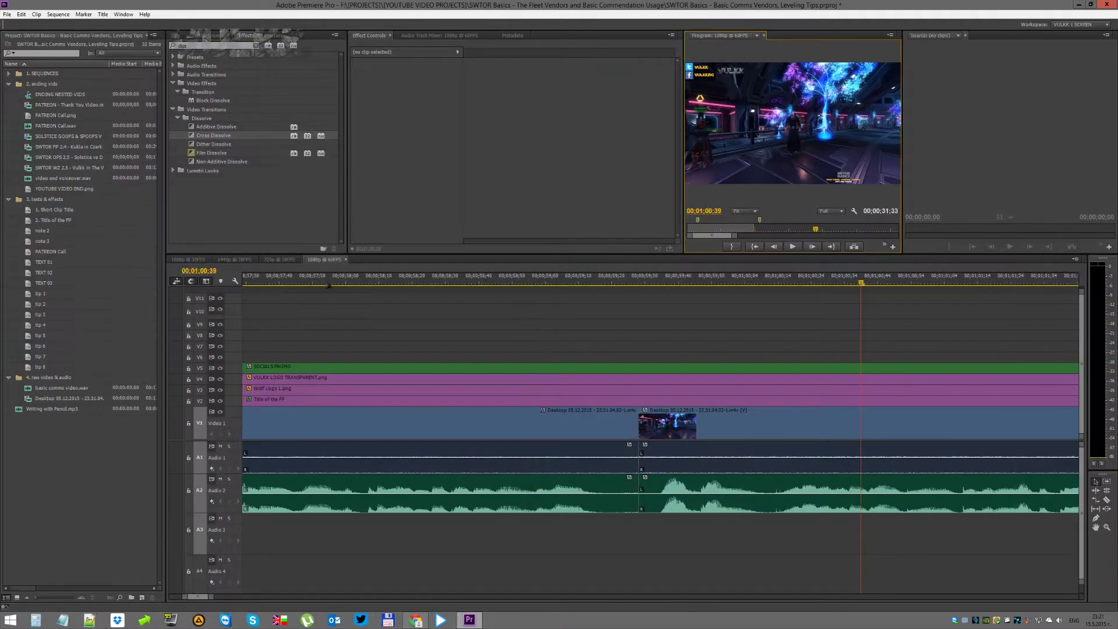
Save the project and play the sequence from 00;01;00;39 to 00;01;15;03
{"action": "scroll", "coordinate": [649, 359], "scroll_direction": "down", "scroll_amount": 2}
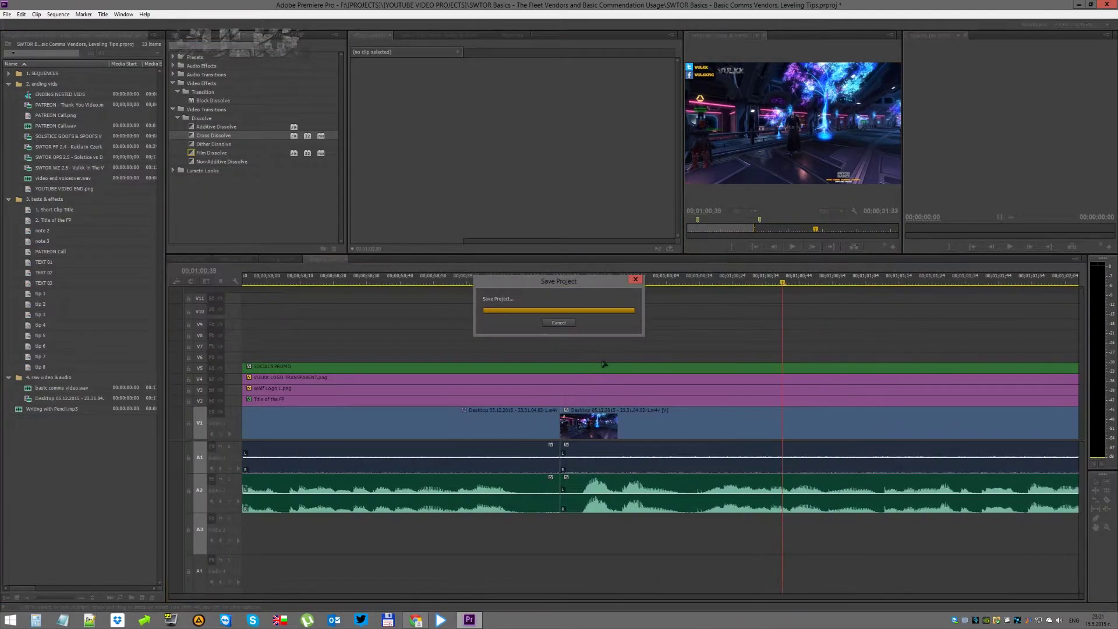
{"action": "scroll", "coordinate": [571, 343], "scroll_direction": "down", "scroll_amount": 2}
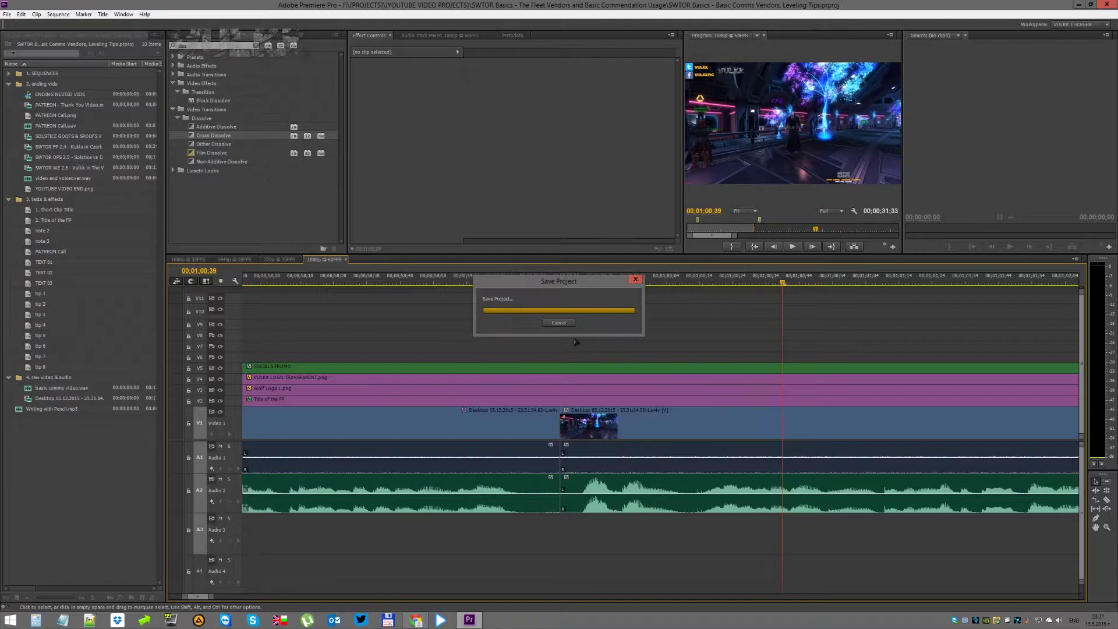
{"action": "scroll", "coordinate": [571, 343], "scroll_direction": "down", "scroll_amount": 2}
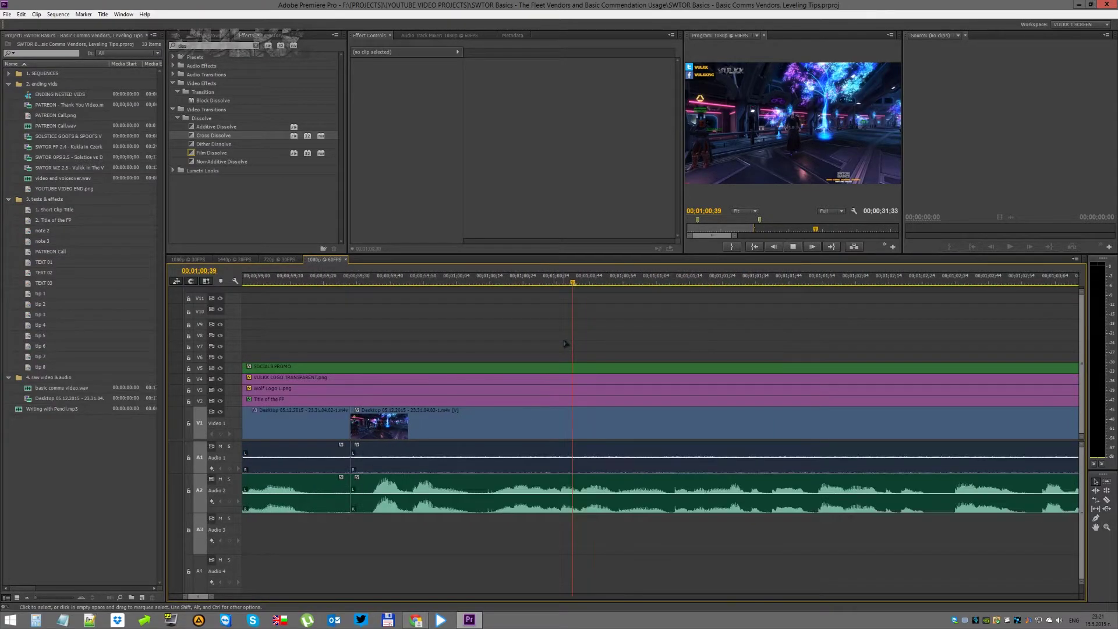
{"action": "key", "text": "space"}
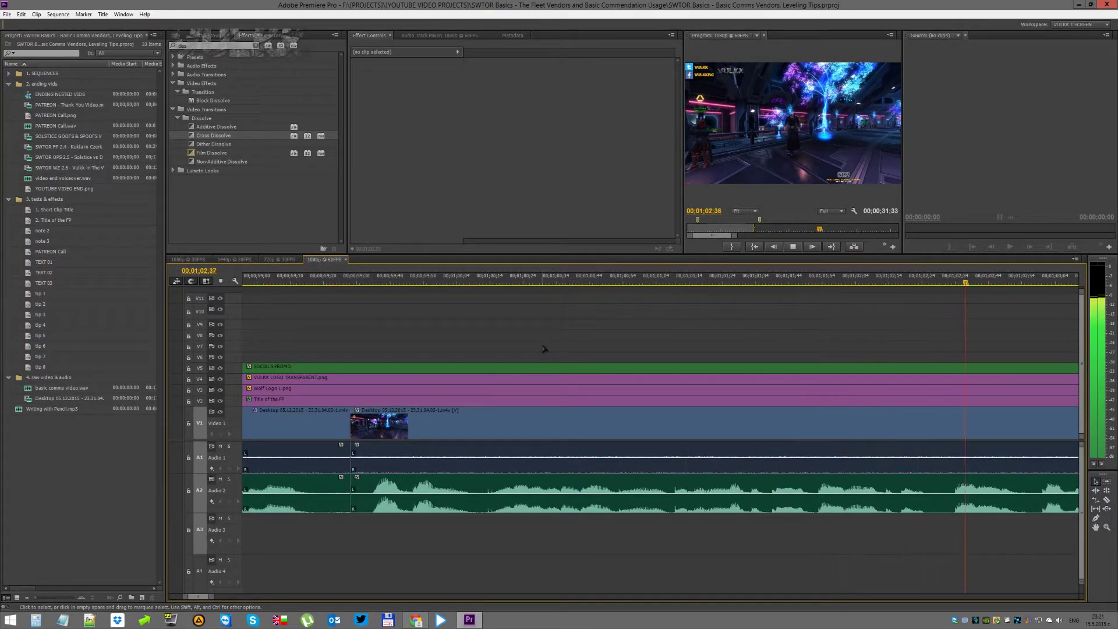
{"action": "key", "text": "minus"}
{"action": "key", "text": "minus"}
{"action": "scroll", "coordinate": [603, 351], "scroll_direction": "down", "scroll_amount": 1}
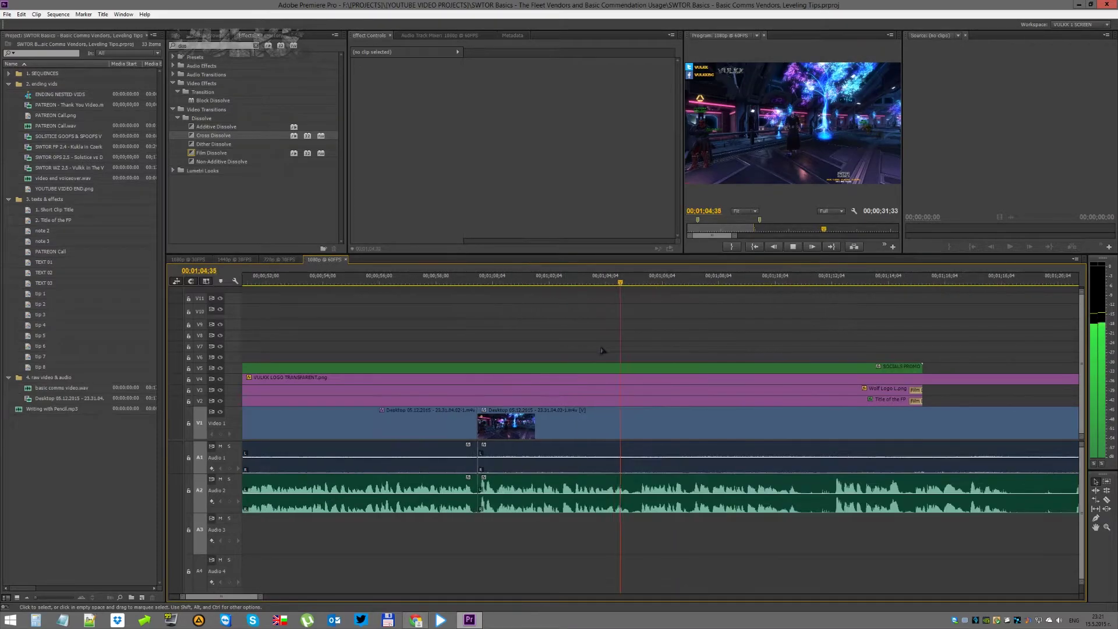
{"action": "scroll", "coordinate": [603, 350], "scroll_direction": "down", "scroll_amount": 1}
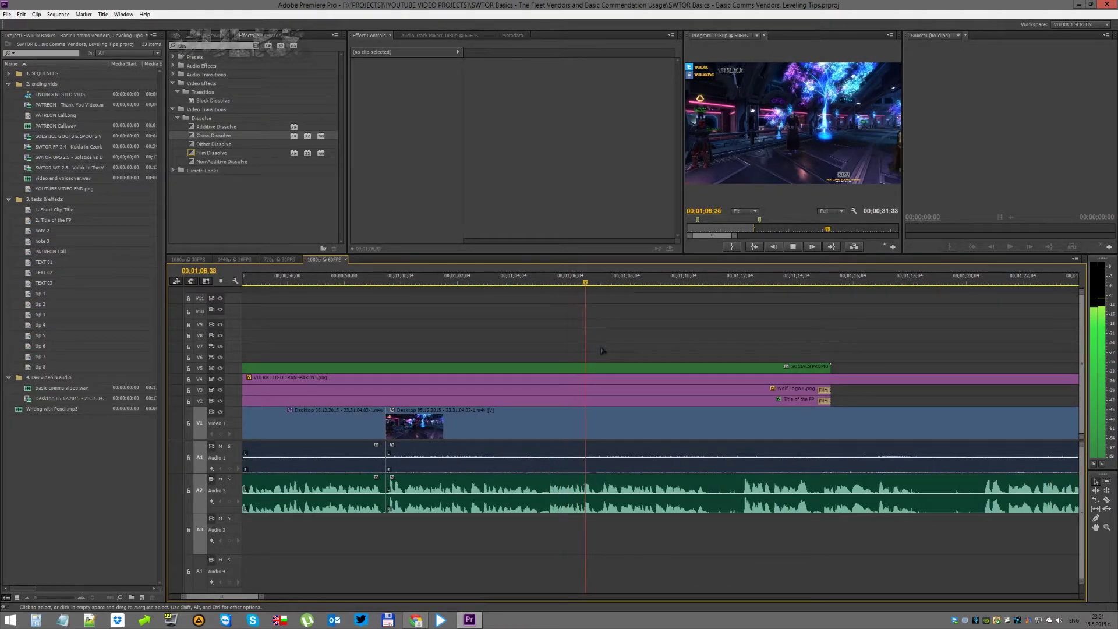
{"action": "scroll", "coordinate": [602, 350], "scroll_direction": "down", "scroll_amount": 1}
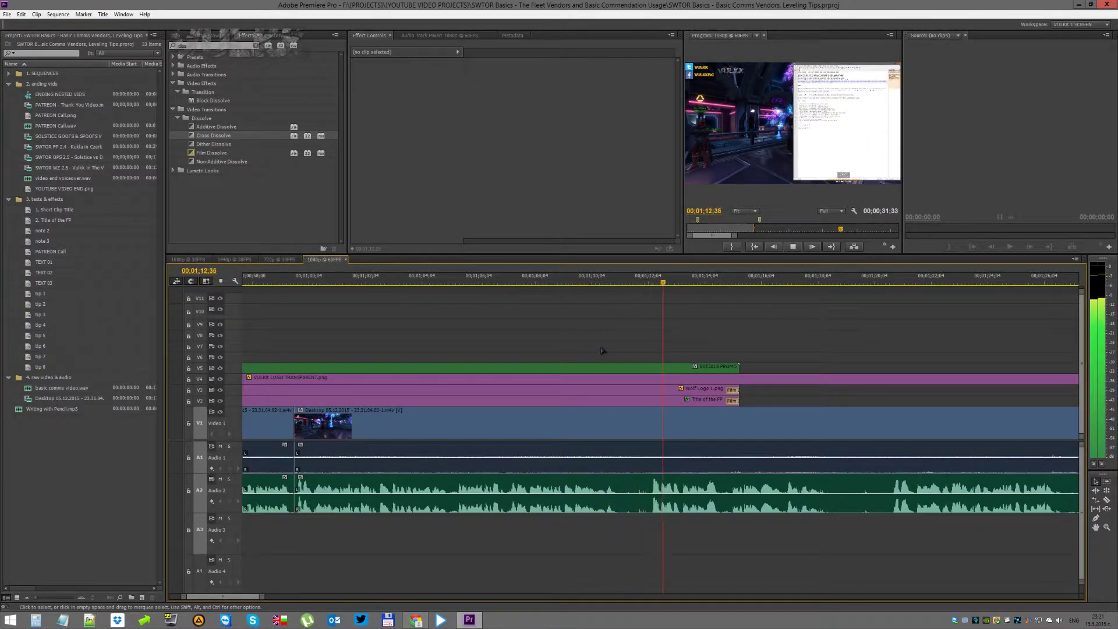
{"action": "key", "text": "space"}
Examine the frame at 00;01;15;03 in the maximized program monitor and continue playback to 00;01;22;51
{"action": "left_click", "coordinate": [705, 253]}
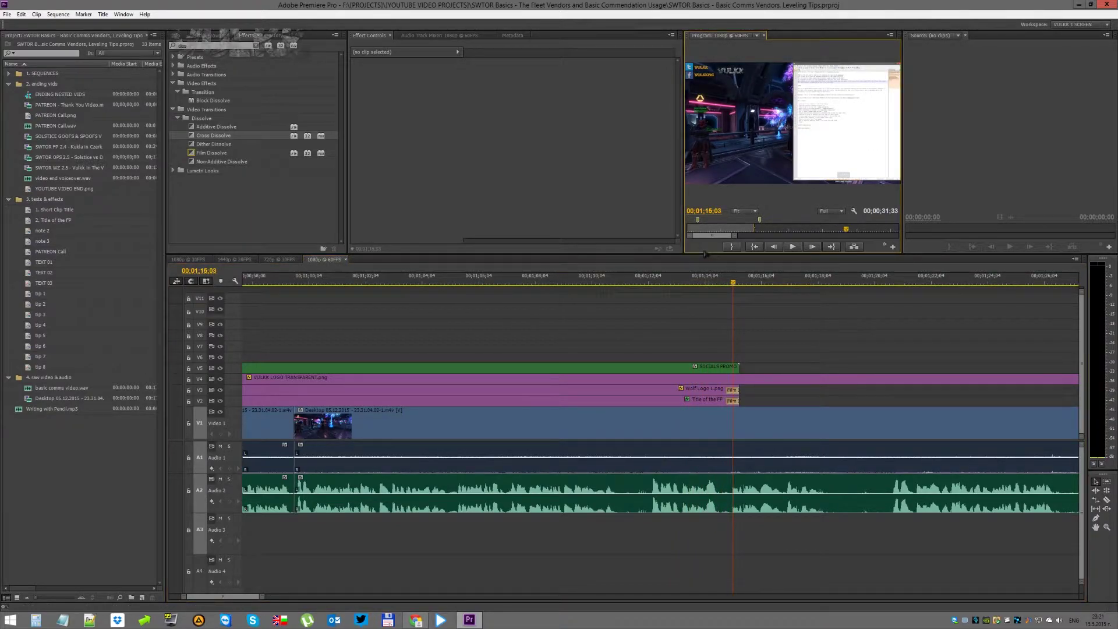
{"action": "key", "text": "grave"}
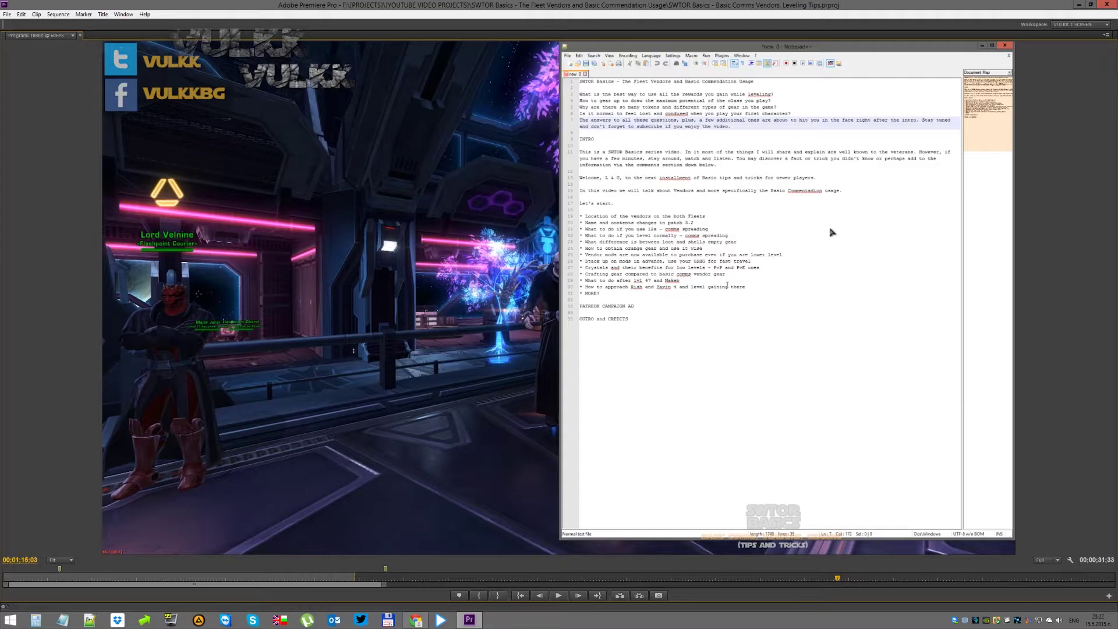
{"action": "key", "text": "grave"}
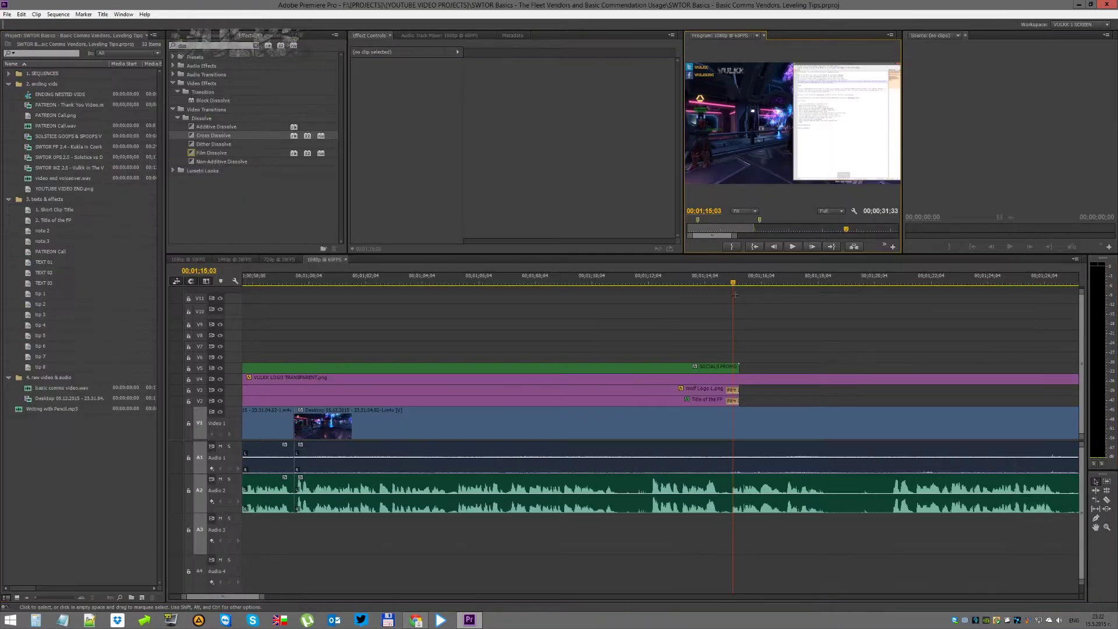
{"action": "key", "text": "space"}
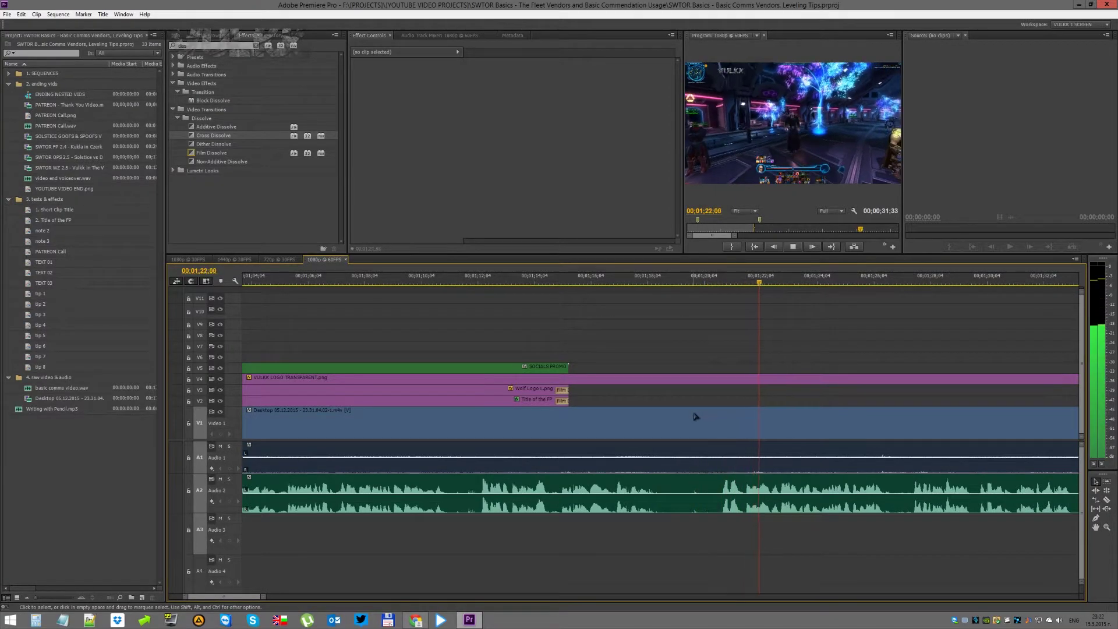
{"action": "key", "text": "space"}
Split the raw clip and voiceover around the pause, at about 00;01;18;30 and 00;01;20;20
{"action": "left_click", "coordinate": [682, 437]}
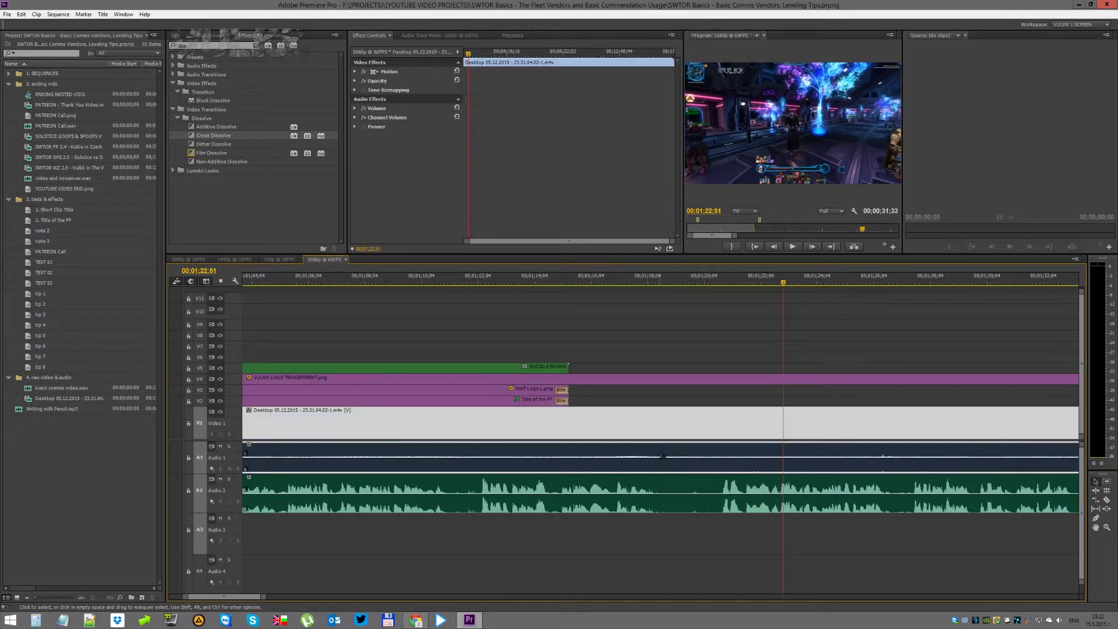
{"action": "key", "text": "c"}
{"action": "left_click", "coordinate": [662, 458]}
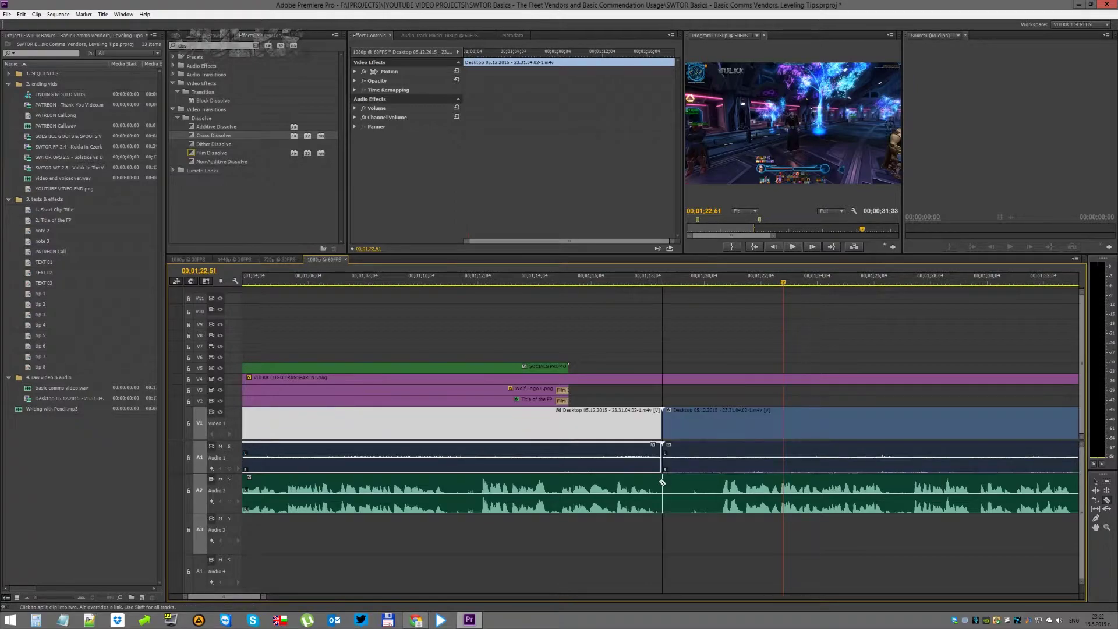
{"action": "left_click", "coordinate": [713, 483]}
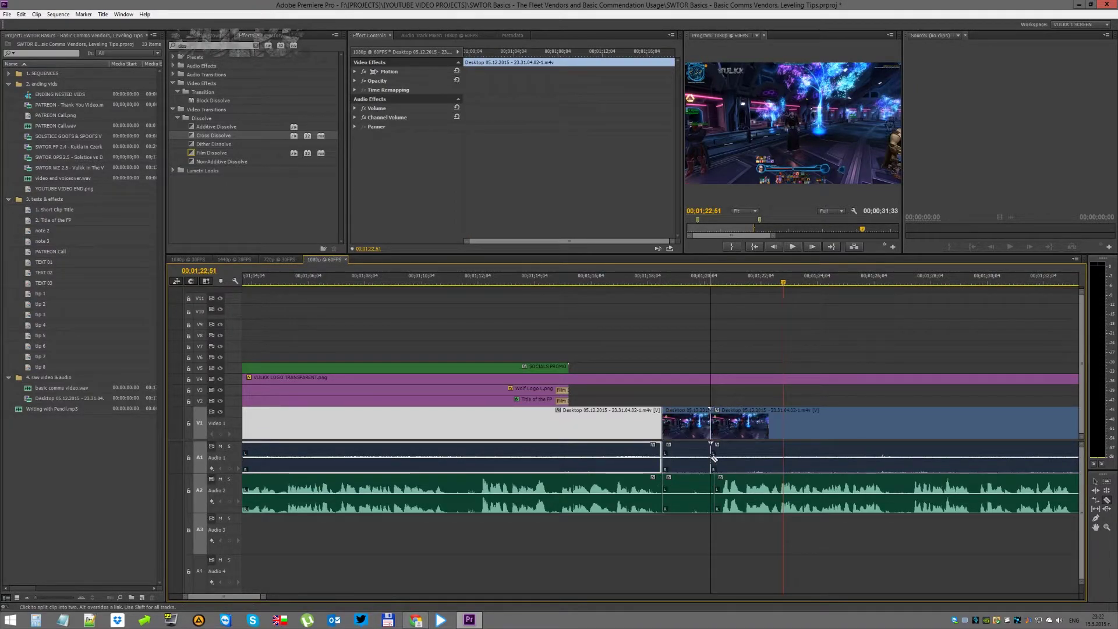
{"action": "key", "text": "v"}
{"action": "key", "text": "ctrl+z"}
{"action": "key", "text": "ctrl+shift+z"}
Delete the raw and voiceover segments between the two cuts, leaving the gap open
{"action": "left_click", "coordinate": [689, 457]}
{"action": "key", "text": "Delete"}
{"action": "left_click", "coordinate": [691, 485]}
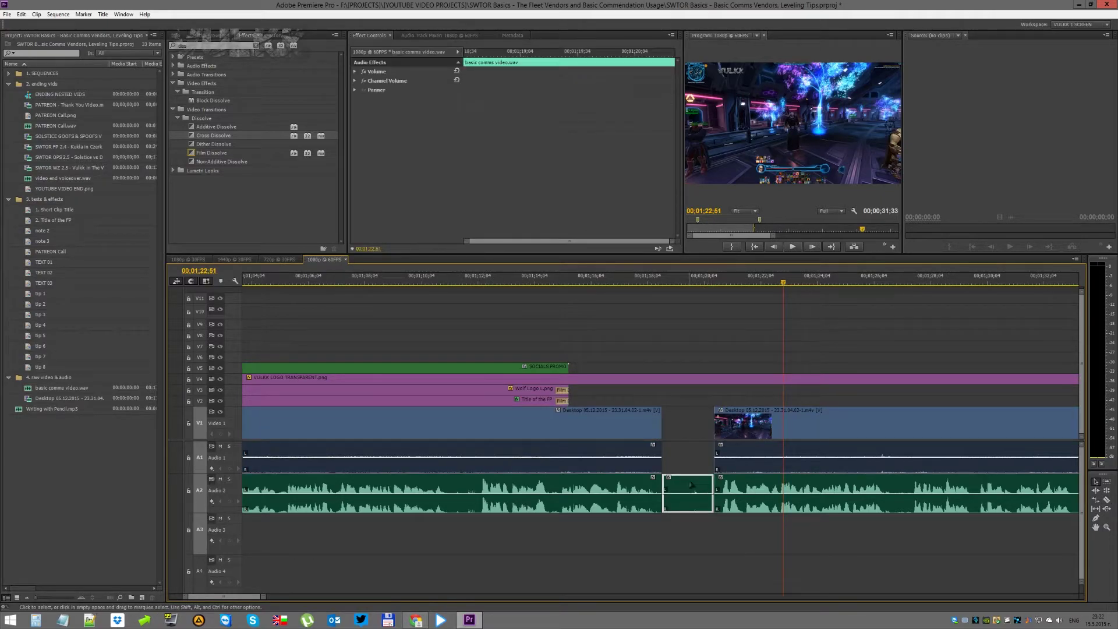
{"action": "key", "text": "Delete"}
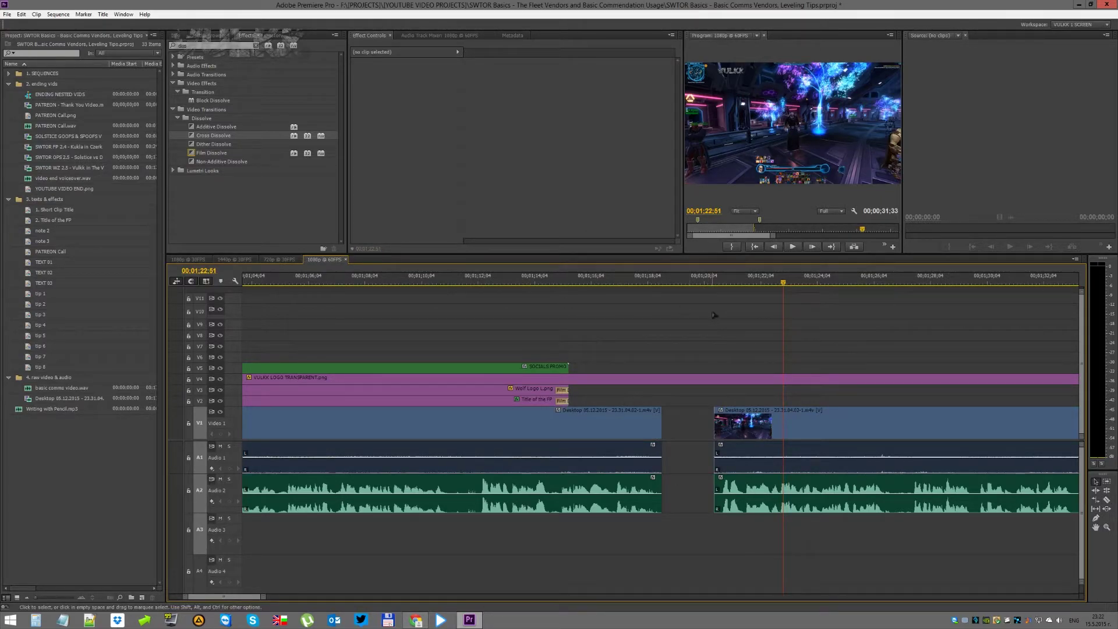
Play the sequence across the gap to 00;01;23;03
{"action": "left_click", "coordinate": [638, 281]}
{"action": "key", "text": "space"}
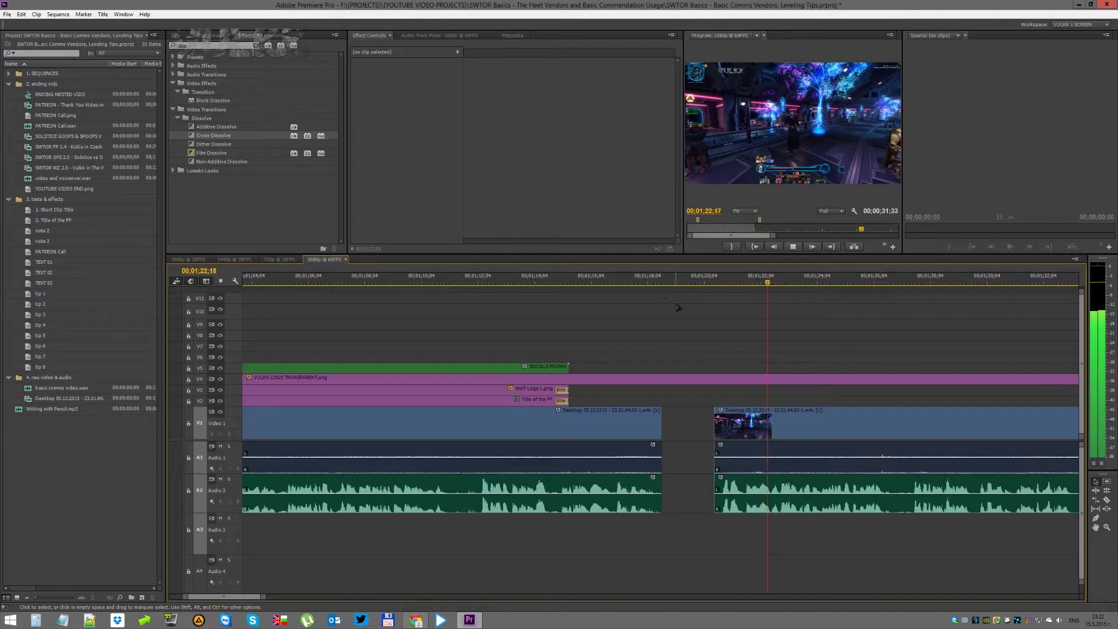
{"action": "key", "text": "space"}
Open the note 2 title from the texts and effects bin to inspect it, and close it again
{"action": "left_click", "coordinate": [28, 294]}
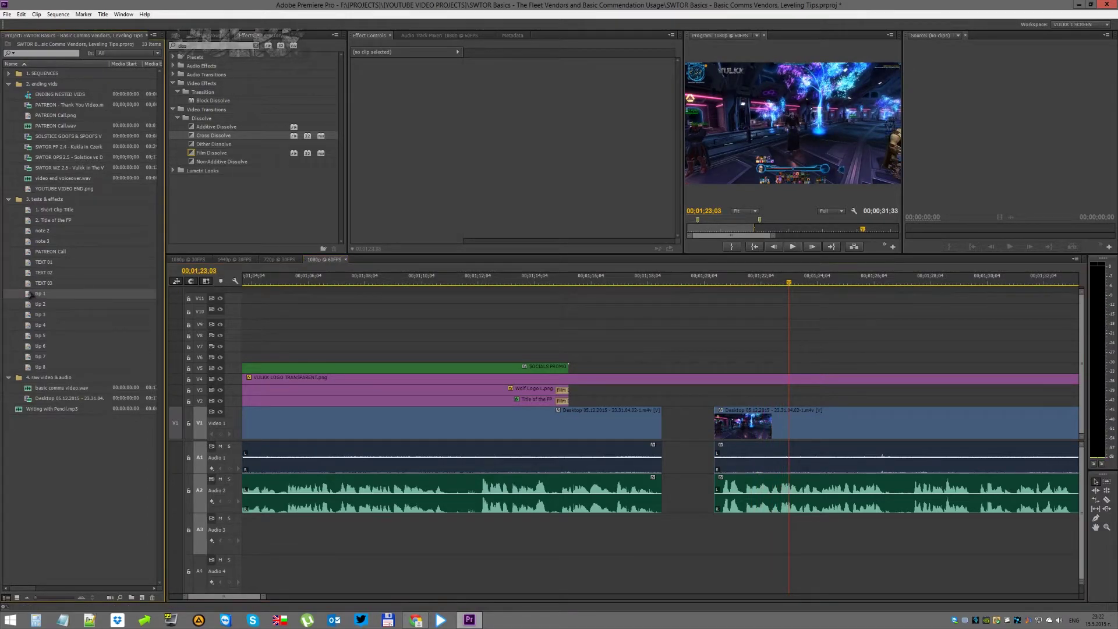
{"action": "right_click", "coordinate": [28, 294]}
{"action": "key", "text": "Escape"}
{"action": "left_click", "coordinate": [27, 233]}
{"action": "double_click", "coordinate": [28, 232]}
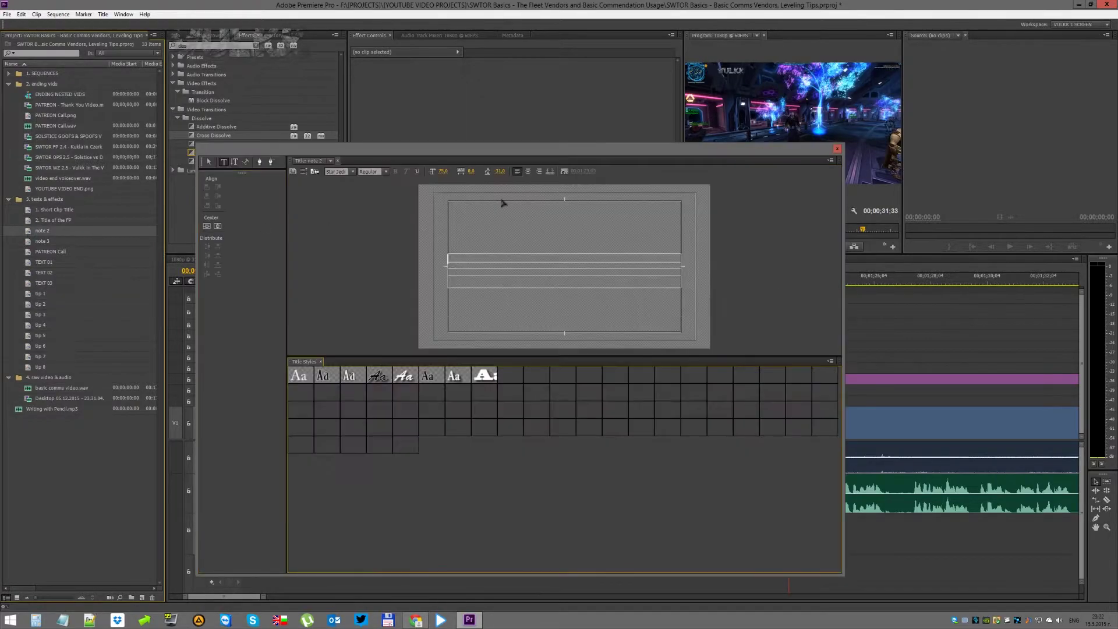
{"action": "left_click", "coordinate": [837, 149]}
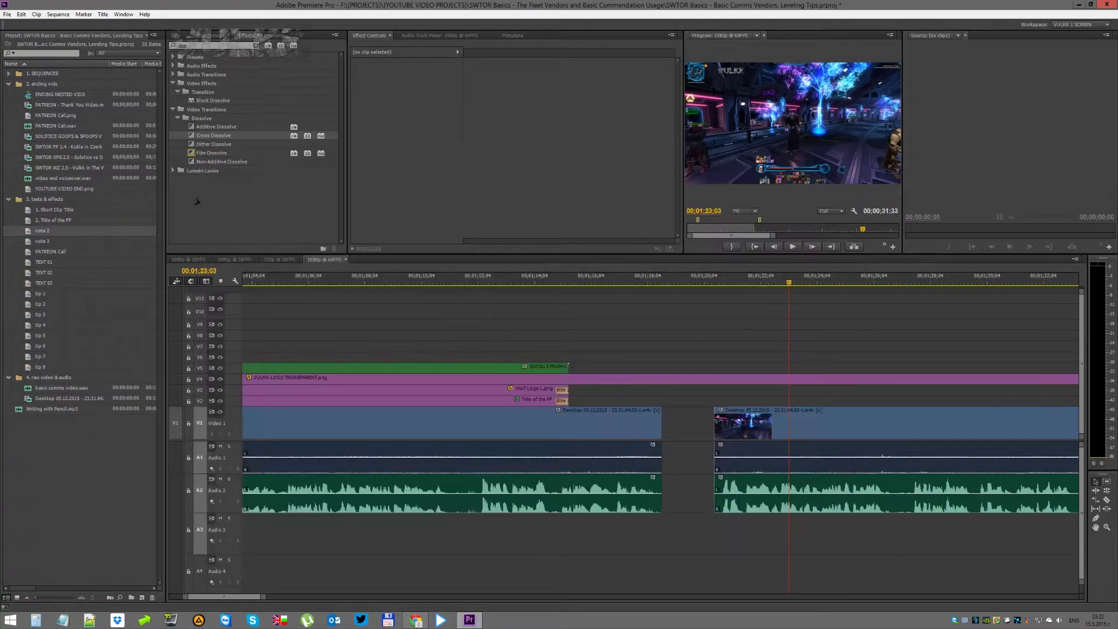
Place the note 2 title in the gap on V1, fitted between the two raw clips, and view it at 00;01;19;09
{"action": "left_click_drag", "start_coordinate": [29, 232], "coordinate": [668, 402]}
{"action": "left_click_drag", "start_coordinate": [803, 402], "coordinate": [695, 419]}
{"action": "left_click", "coordinate": [679, 279]}
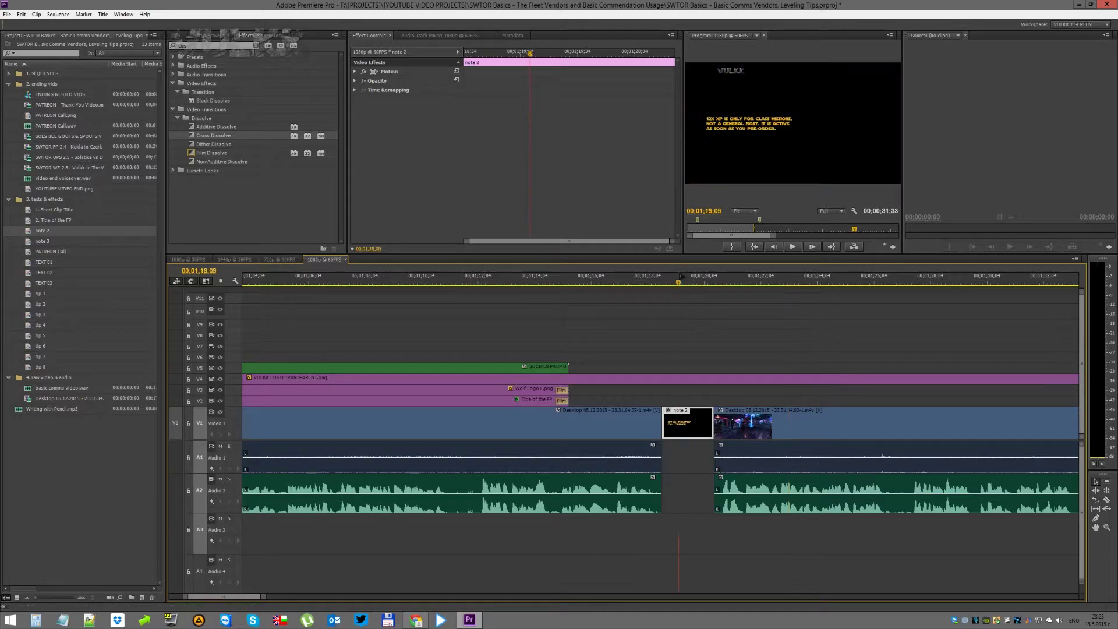
Replace the placed note 2 title's text with LET'S BEGIN and set its font to Strongarm
{"action": "double_click", "coordinate": [690, 420]}
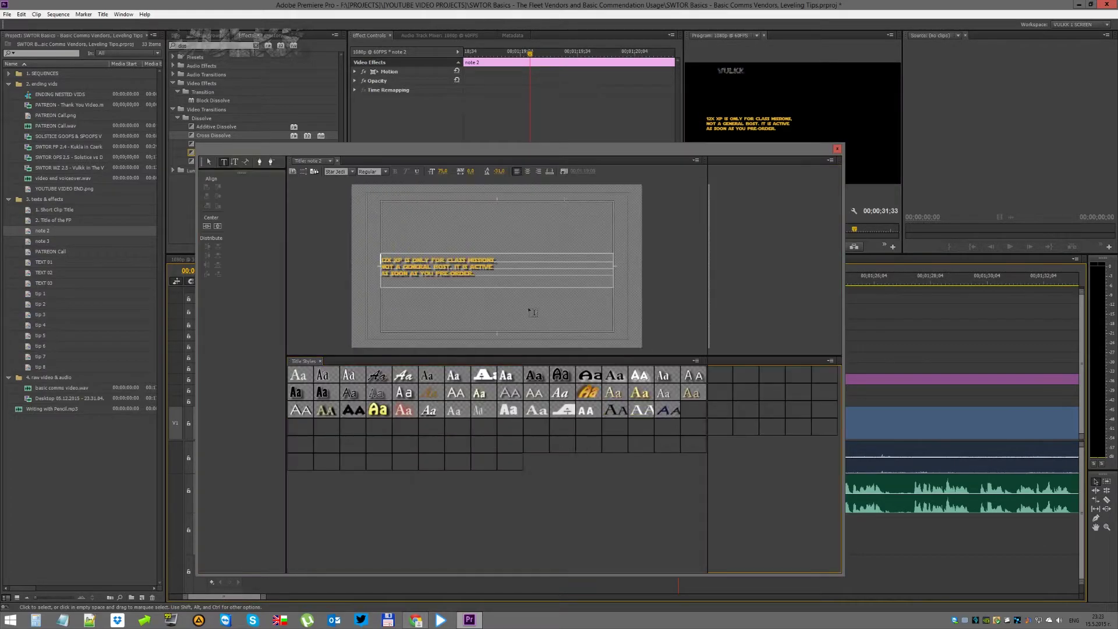
{"action": "key", "text": "ctrl+a"}
{"action": "type", "text": "T"}
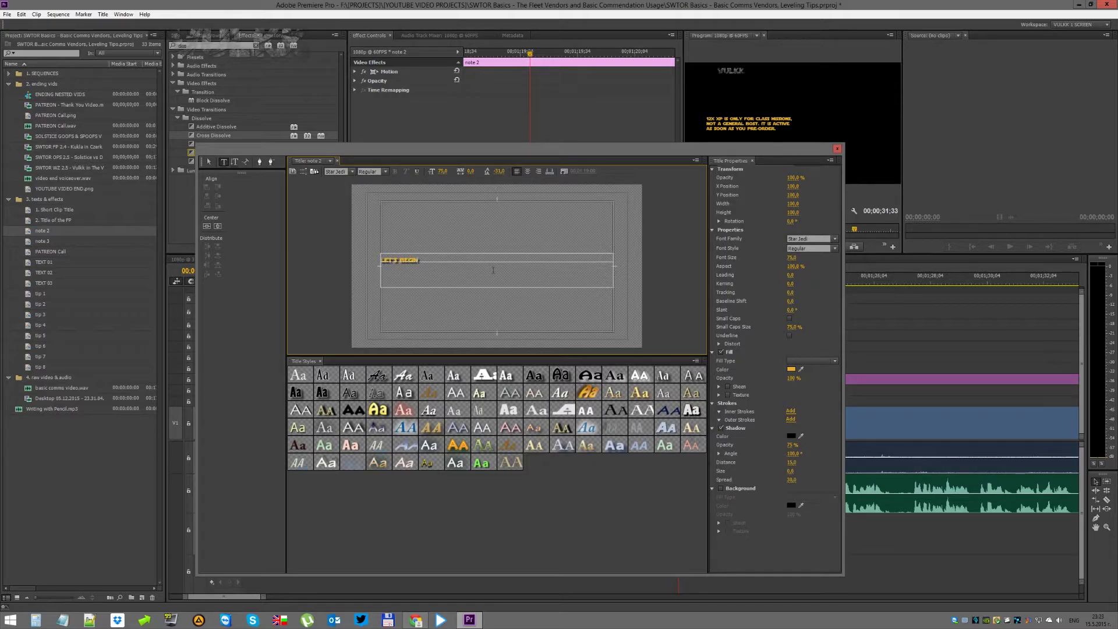
{"action": "key", "text": "Escape"}
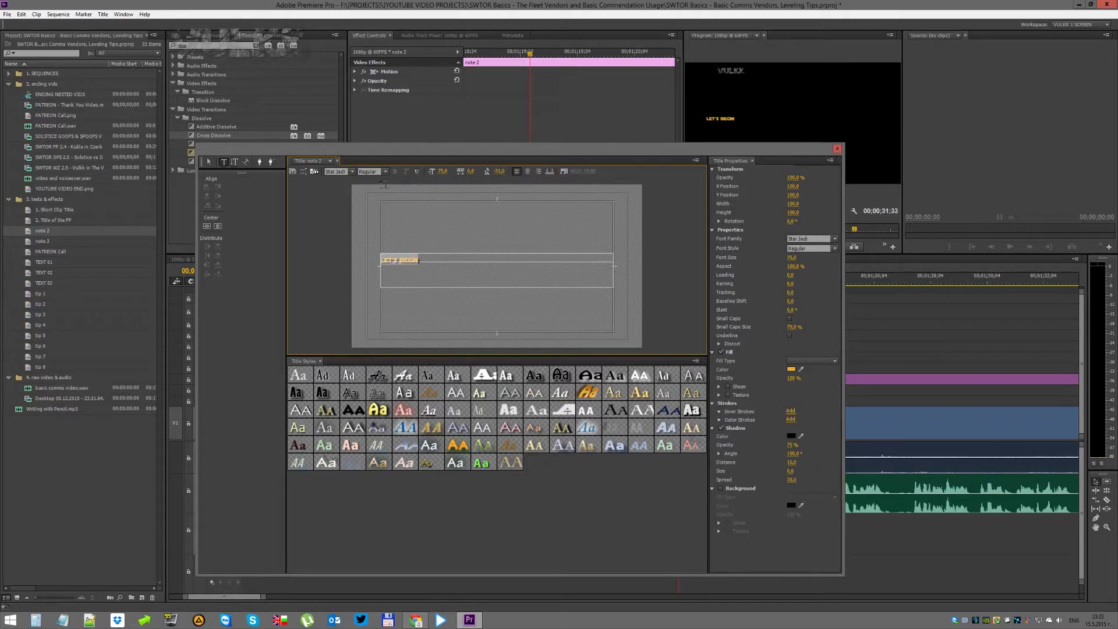
{"action": "left_click", "coordinate": [351, 172]}
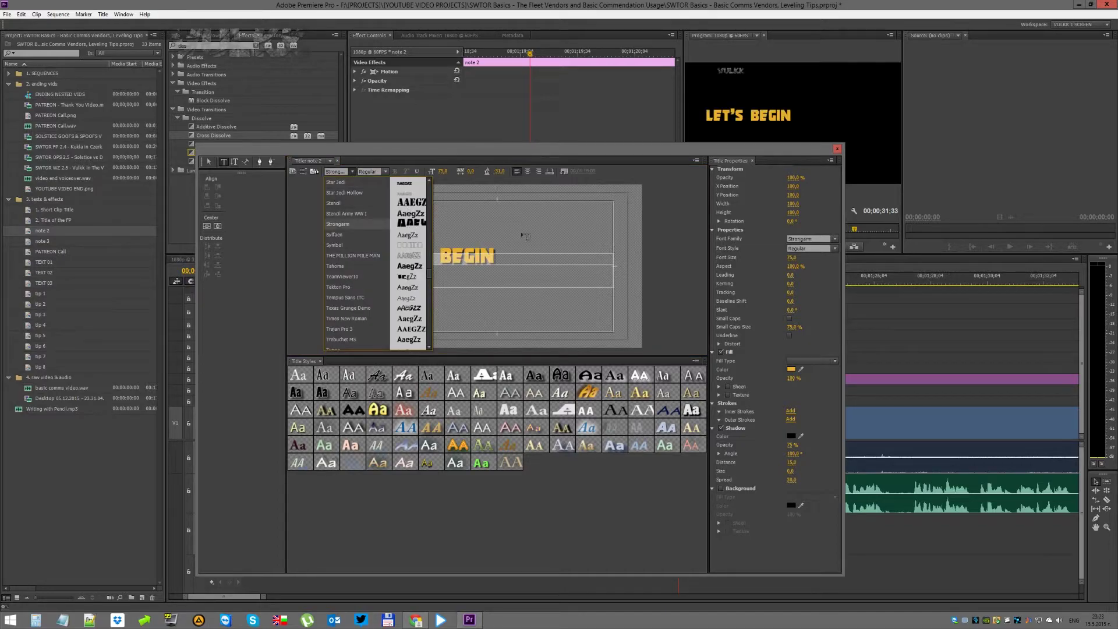
{"action": "key", "text": "Return"}
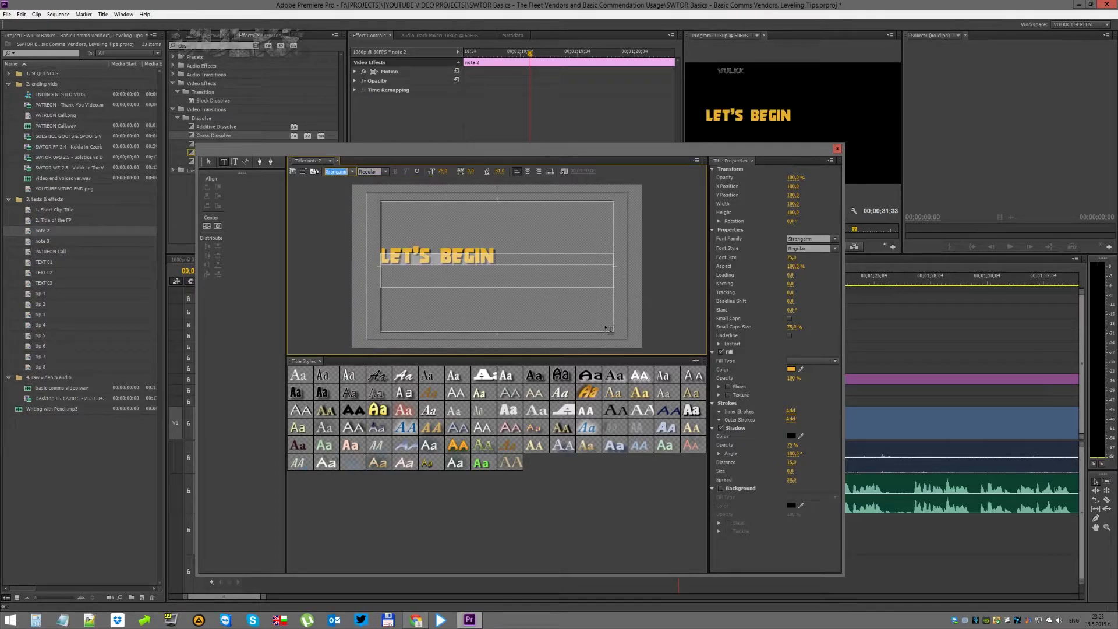
{"action": "left_click", "coordinate": [837, 148]}
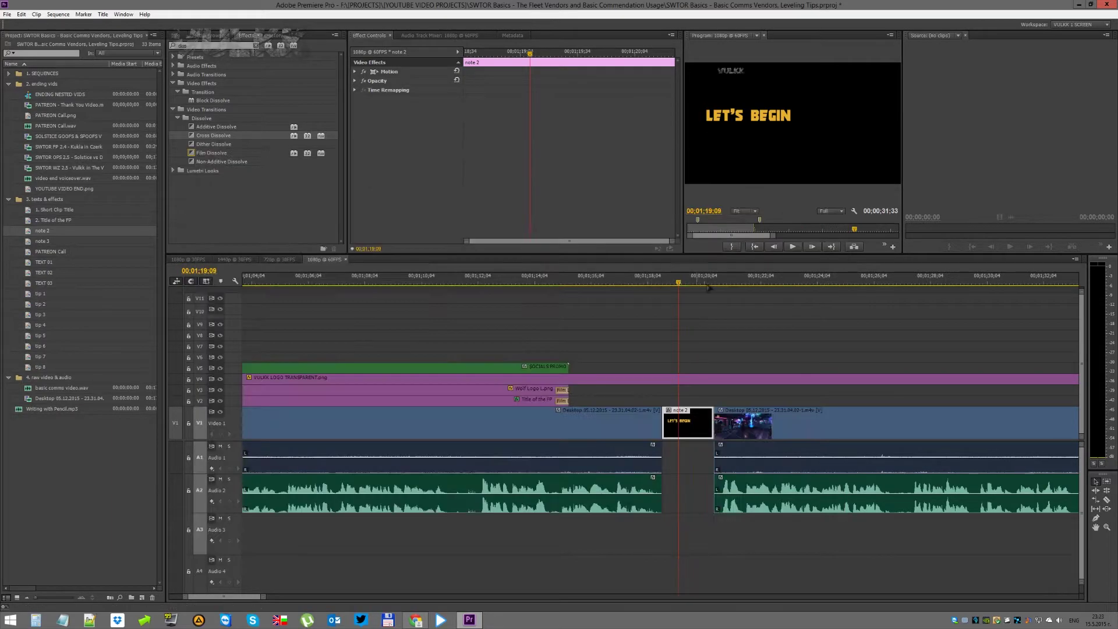
Apply the default transitions at both cuts around the note 2 title on V1
{"action": "scroll", "coordinate": [688, 392], "scroll_direction": "up", "scroll_amount": 2}
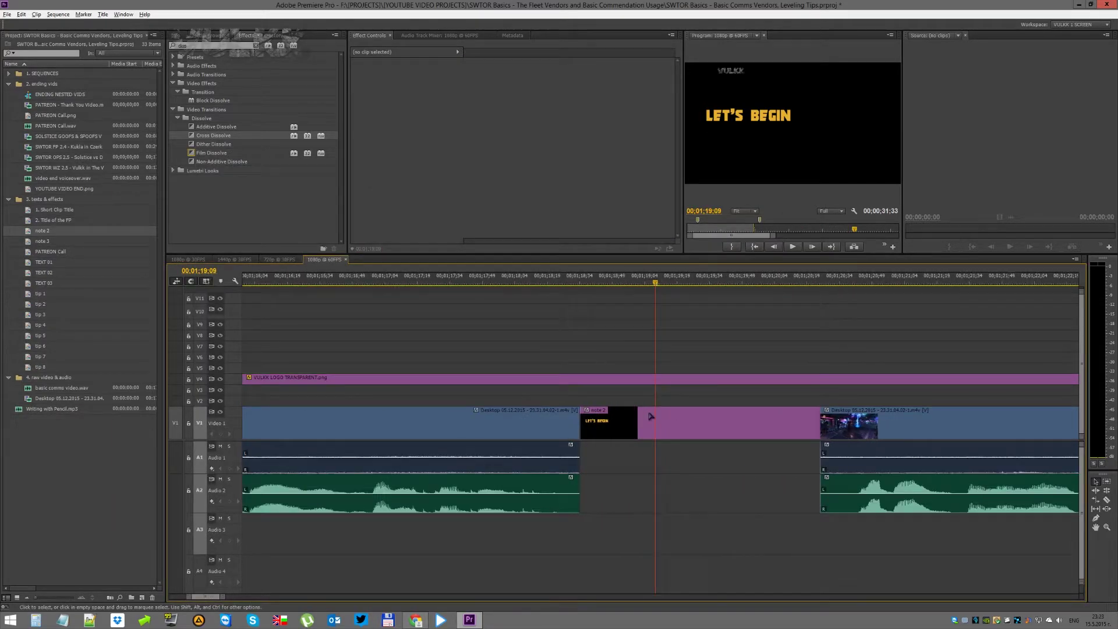
{"action": "right_click", "coordinate": [579, 419]}
{"action": "left_click", "coordinate": [624, 474]}
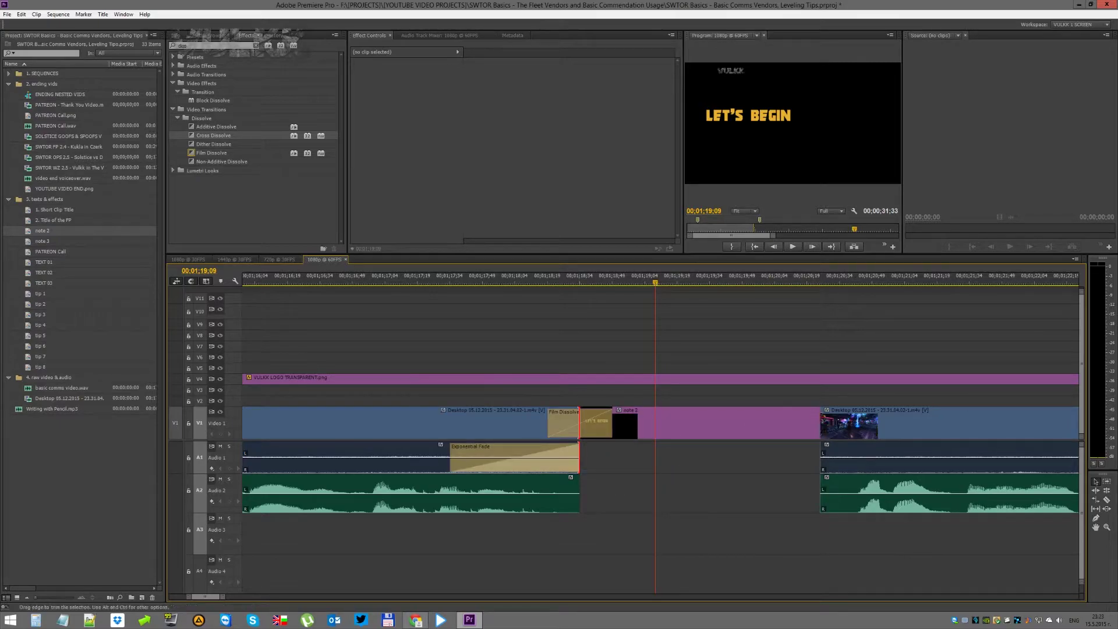
{"action": "right_click", "coordinate": [822, 418]}
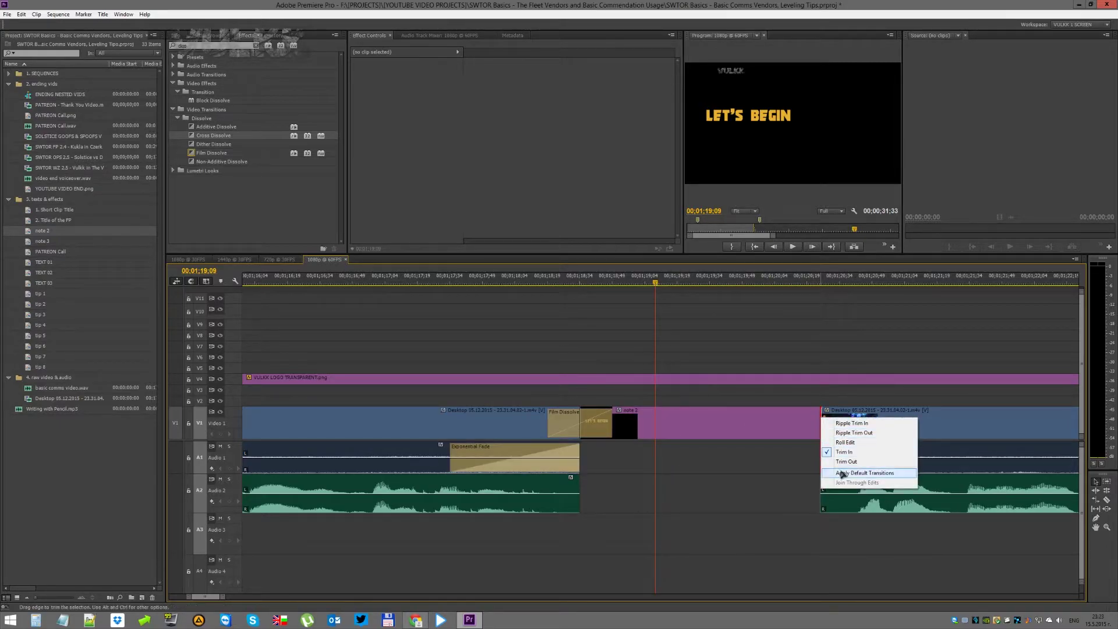
{"action": "left_click", "coordinate": [865, 471]}
Play the sequence from 00;01;17;23 through the first dissolve to 00;01;19;19
{"action": "left_click", "coordinate": [426, 279]}
{"action": "scroll", "coordinate": [482, 325], "scroll_direction": "down", "scroll_amount": 3}
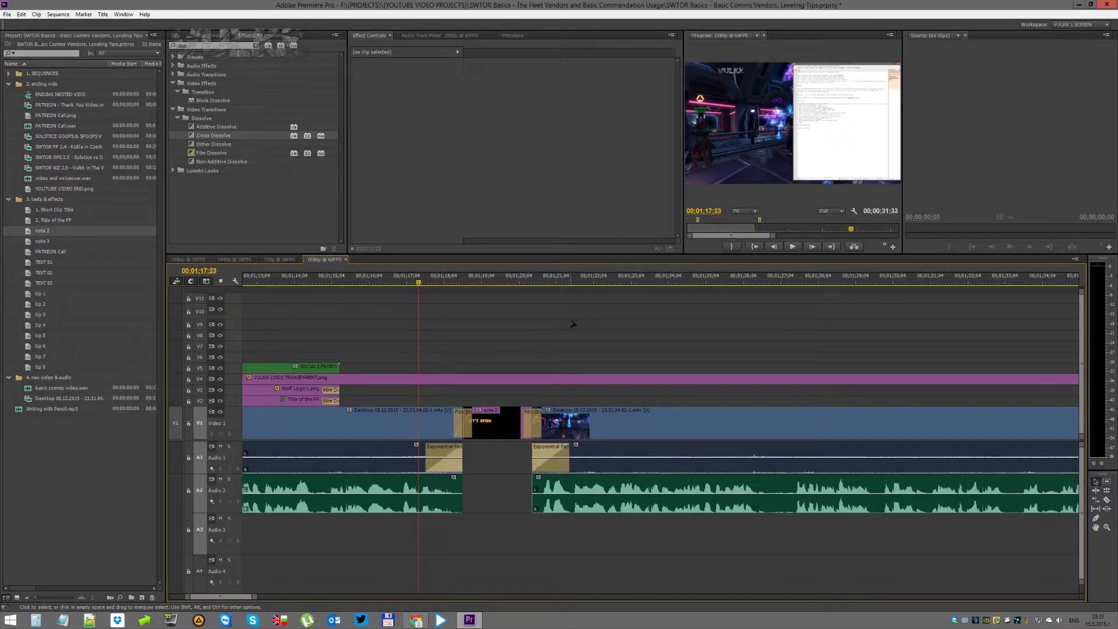
{"action": "key", "text": "space"}
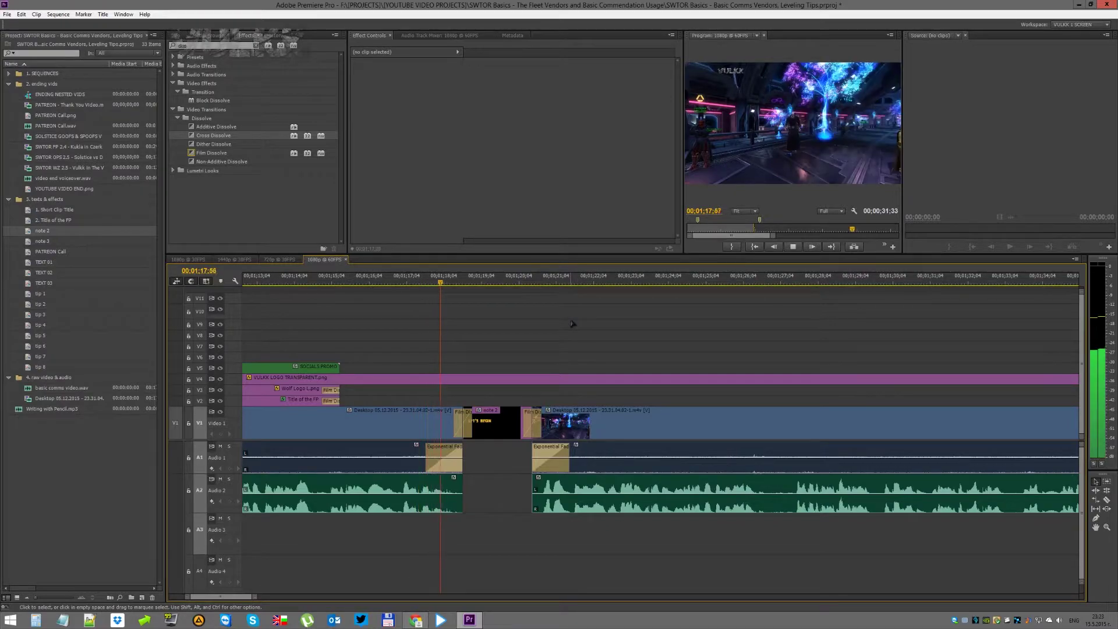
{"action": "left_click", "coordinate": [752, 117]}
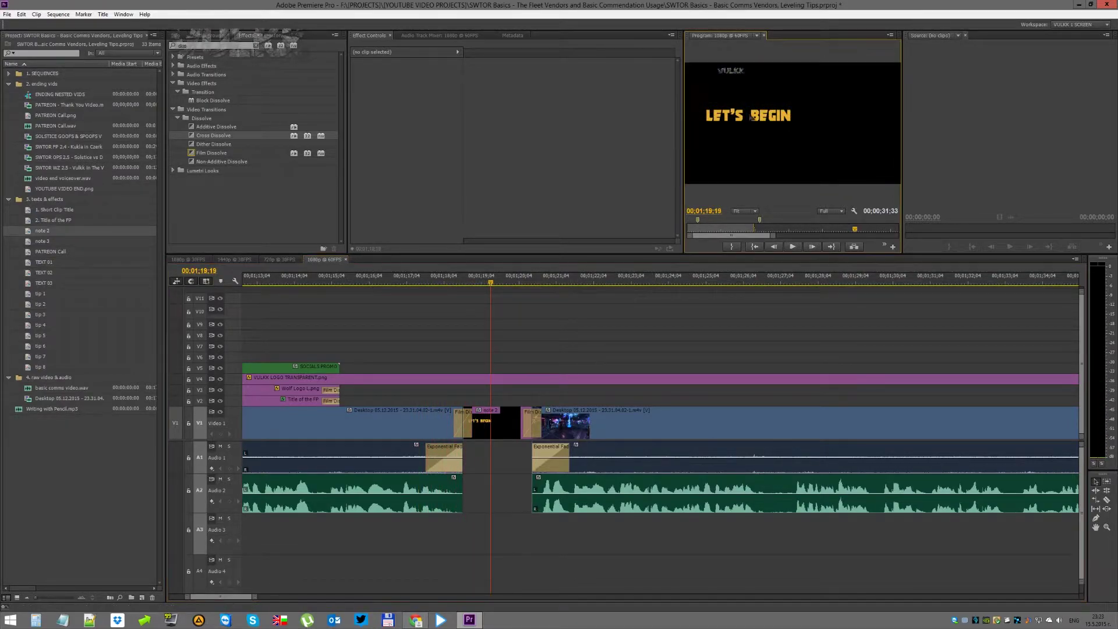
Center the LET'S BEGIN text box in the title frame and center-align its text
{"action": "double_click", "coordinate": [495, 423]}
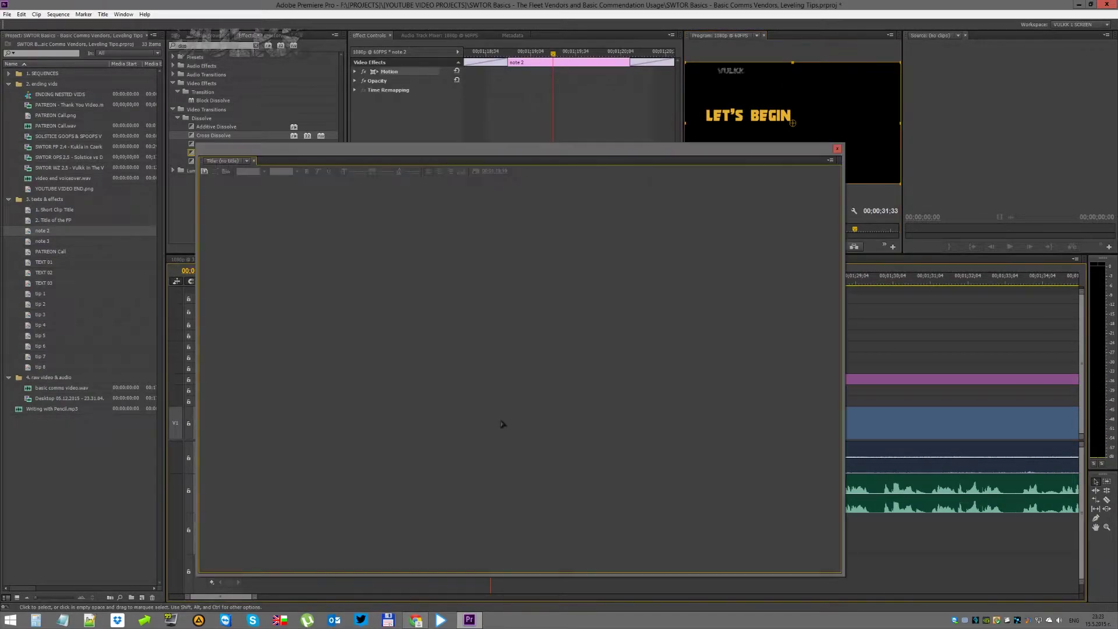
{"action": "left_click", "coordinate": [466, 257]}
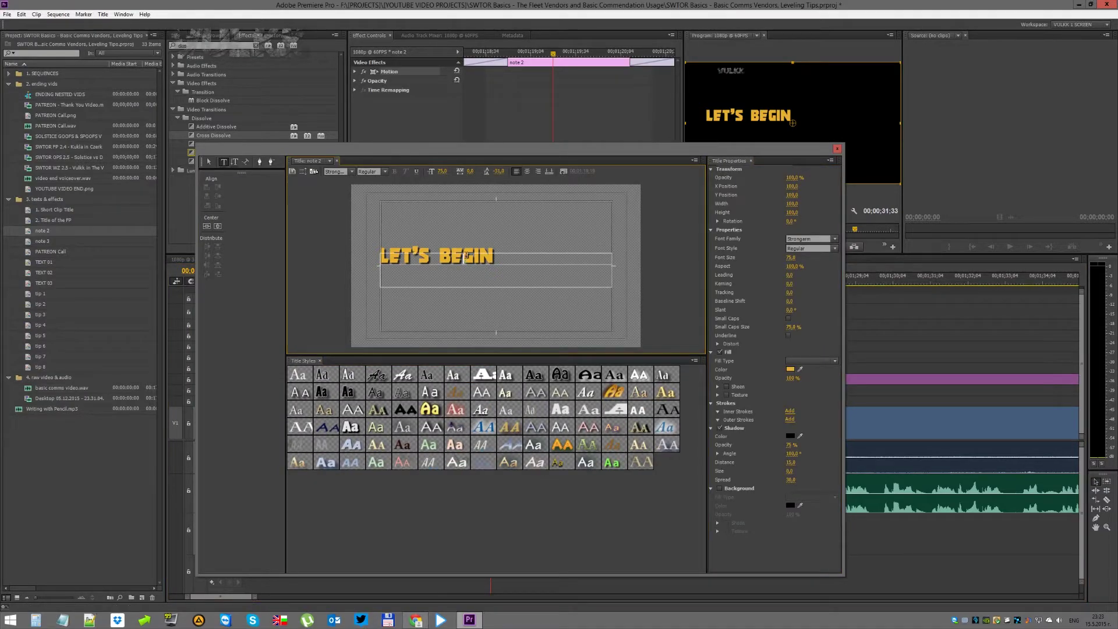
{"action": "left_click", "coordinate": [218, 227]}
{"action": "left_click", "coordinate": [207, 226]}
{"action": "left_click", "coordinate": [439, 262]}
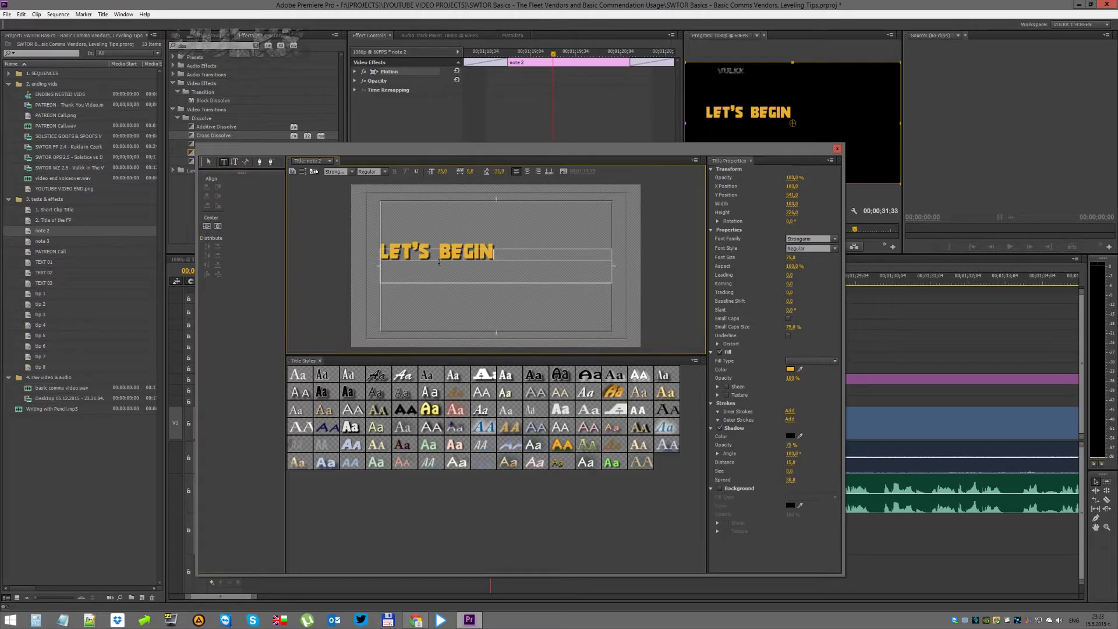
{"action": "left_click", "coordinate": [218, 226]}
{"action": "left_click", "coordinate": [430, 255]}
{"action": "key", "text": "ctrl+a"}
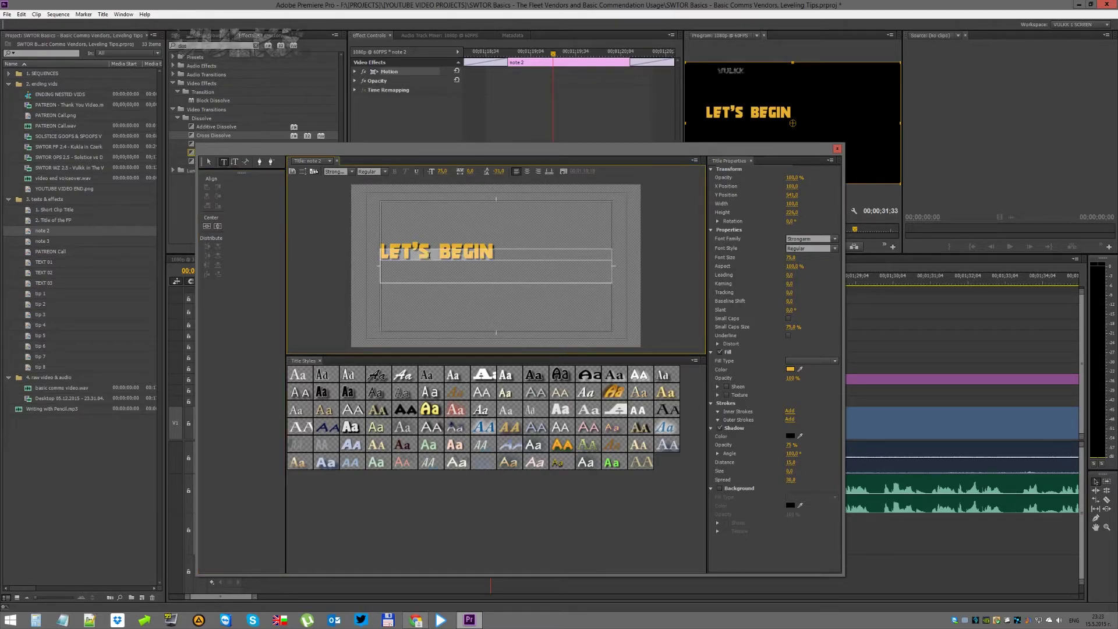
{"action": "left_click", "coordinate": [527, 171]}
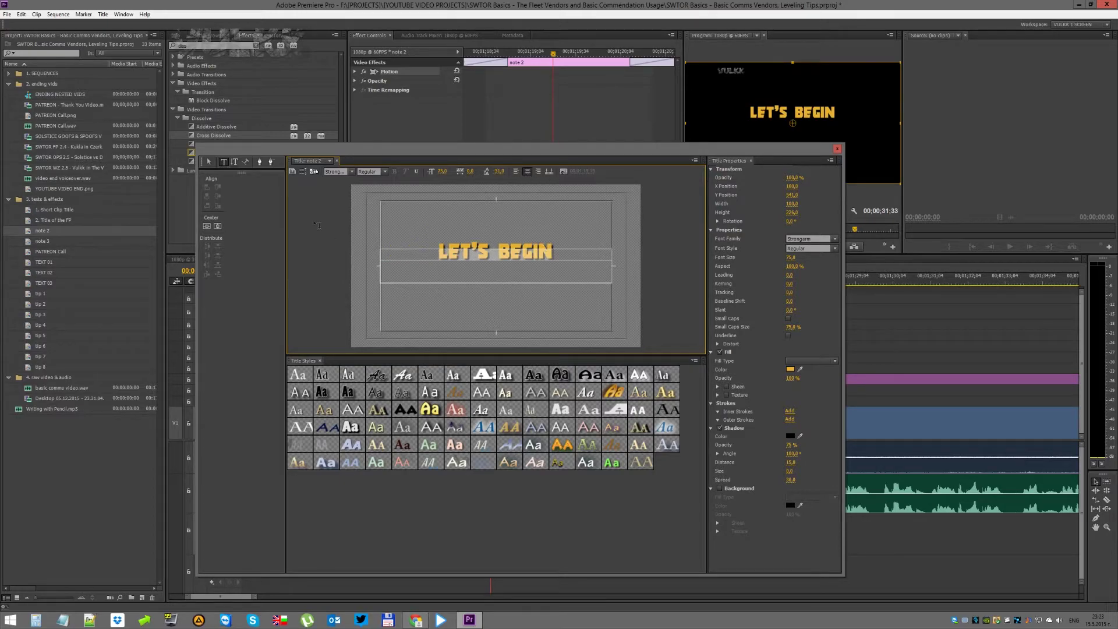
Shrink the LET'S BEGIN text box to one line's height and center it vertically and horizontally in the frame
{"action": "left_click", "coordinate": [209, 162]}
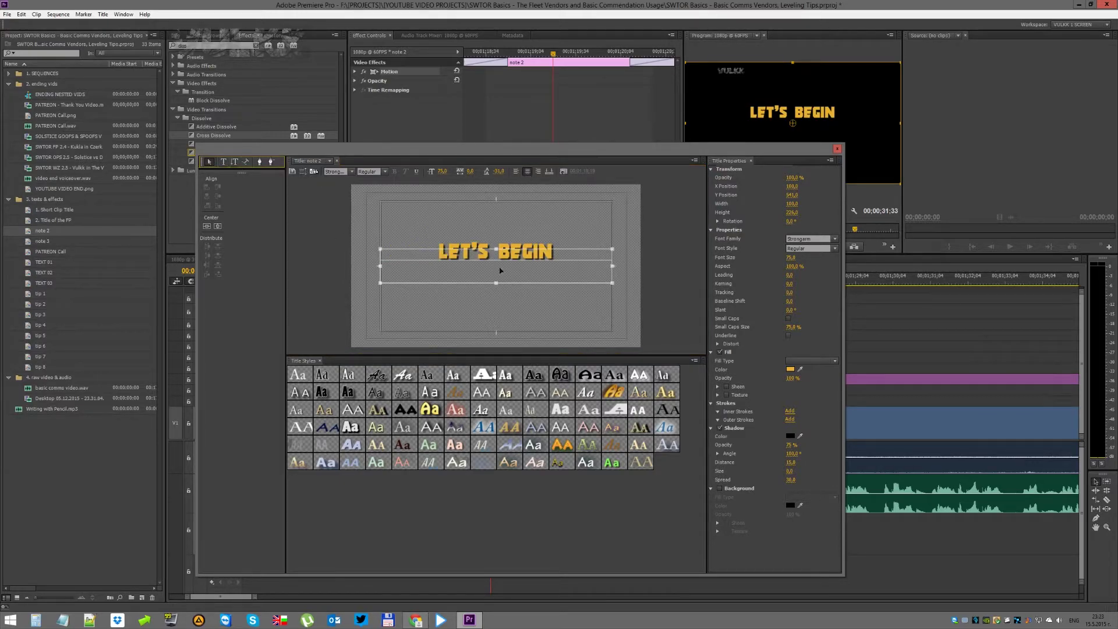
{"action": "left_click_drag", "start_coordinate": [496, 282], "coordinate": [499, 264]}
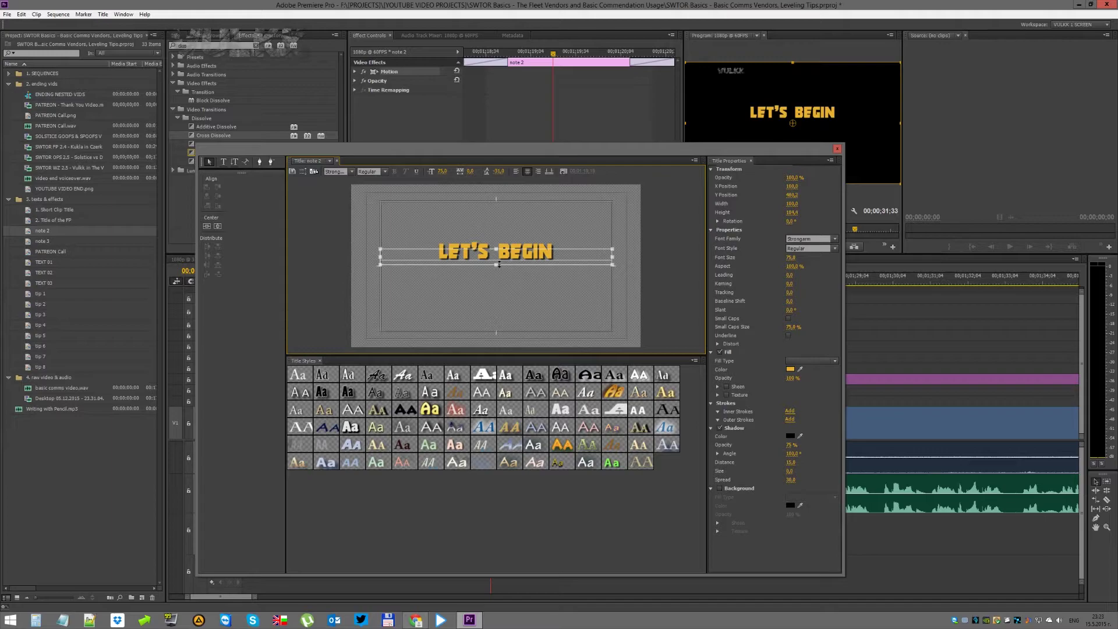
{"action": "left_click", "coordinate": [218, 226]}
{"action": "left_click", "coordinate": [207, 226]}
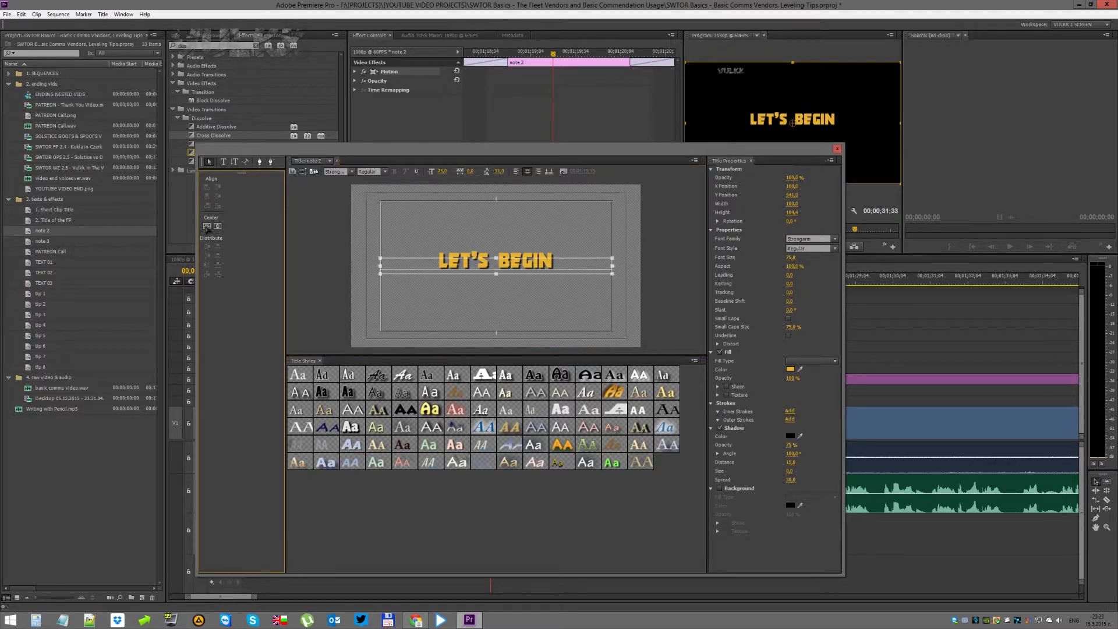
{"action": "left_click", "coordinate": [836, 149]}
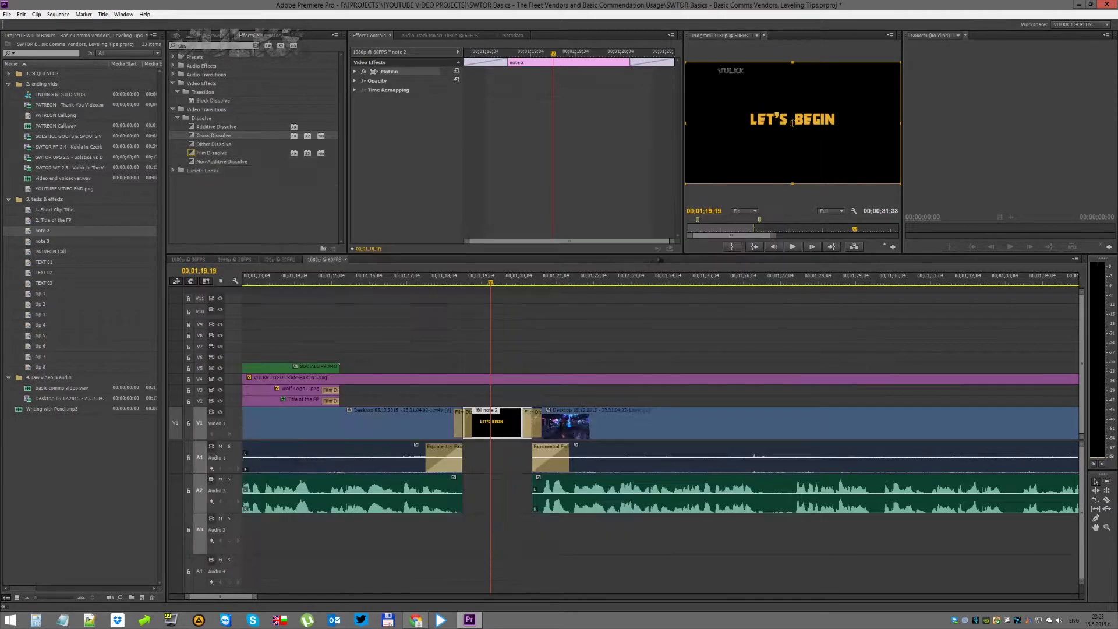
Play the sequence across the note 2 title and its dissolves to 00;01;20;28
{"action": "left_click", "coordinate": [467, 283]}
{"action": "mouse_move", "coordinate": [467, 283]}
{"action": "left_mouse_down"}
{"action": "mouse_move", "coordinate": [492, 283]}
{"action": "mouse_move", "coordinate": [454, 283]}
{"action": "left_mouse_up"}
{"action": "key", "text": "space"}
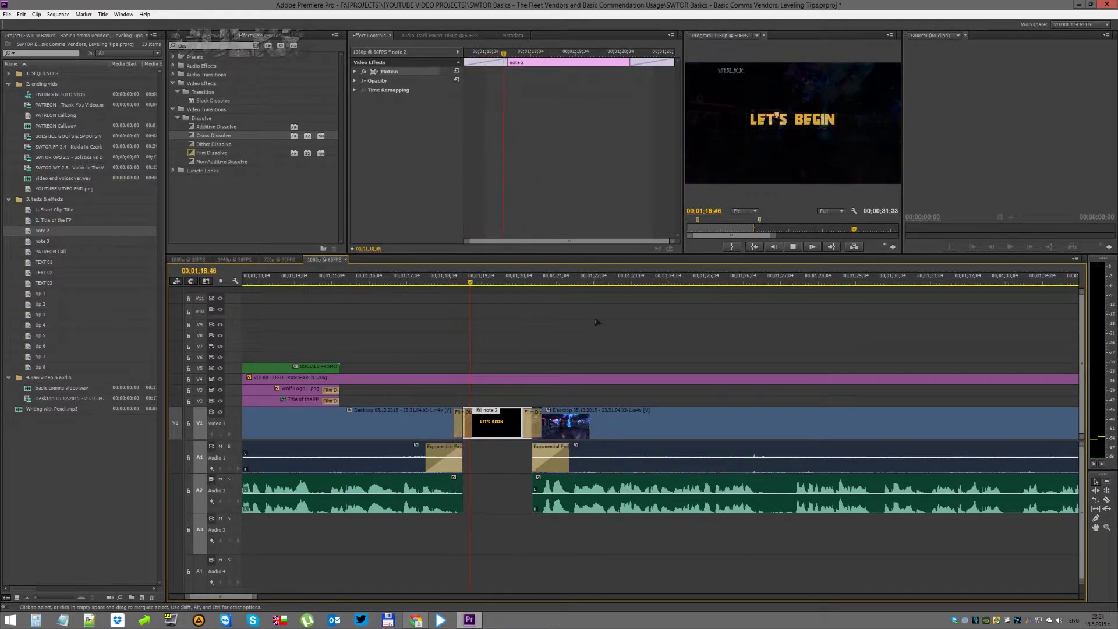
{"action": "key", "text": "space"}
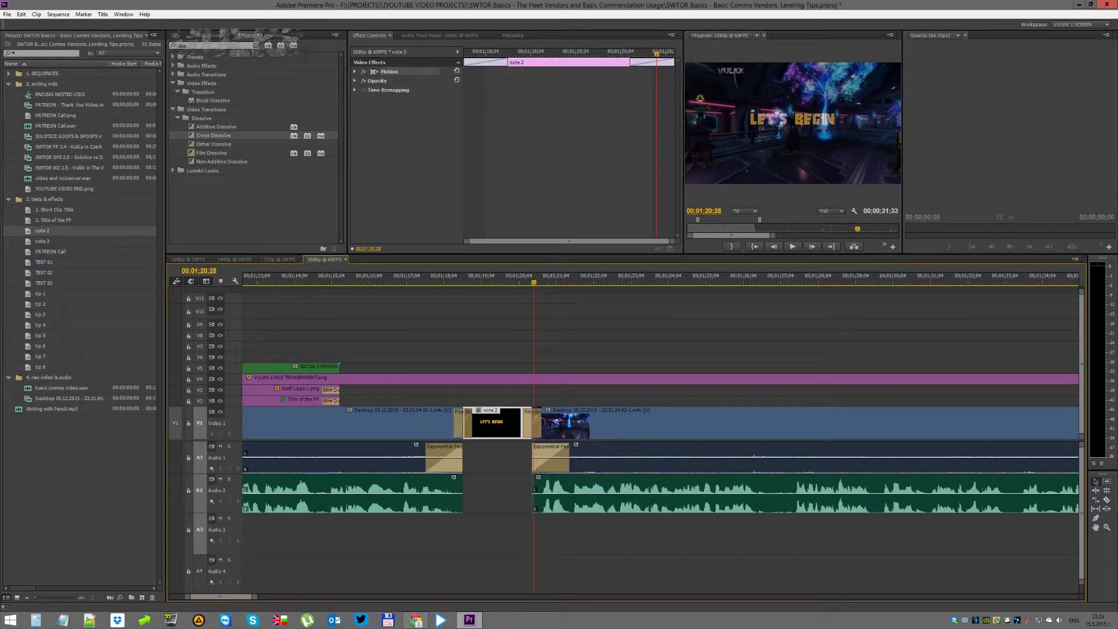
Start Scale keyframing on the note 2 clip with a keyframe at 00;01;19;07
{"action": "key", "text": "="}
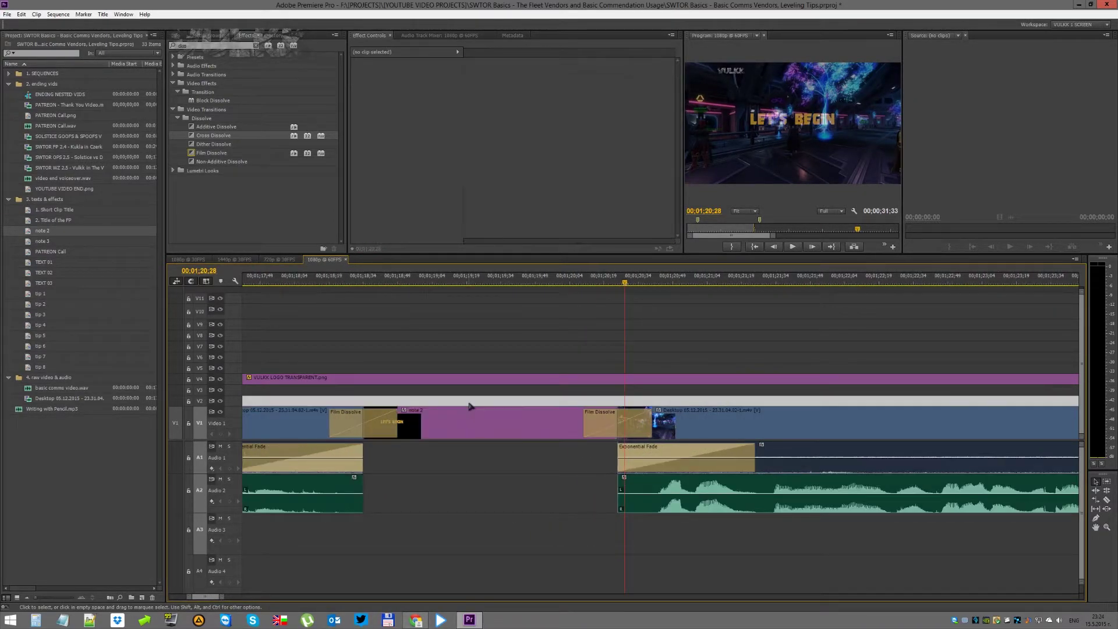
{"action": "scroll", "coordinate": [471, 418], "scroll_direction": "up", "scroll_amount": 3}
{"action": "left_click", "coordinate": [505, 412]}
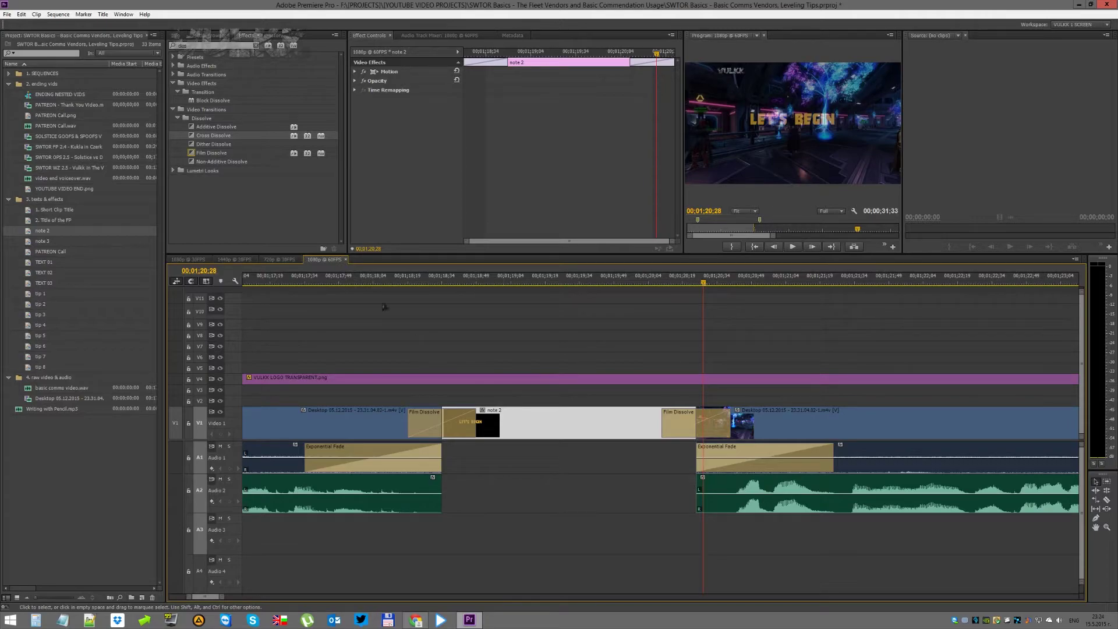
{"action": "left_click", "coordinate": [518, 284]}
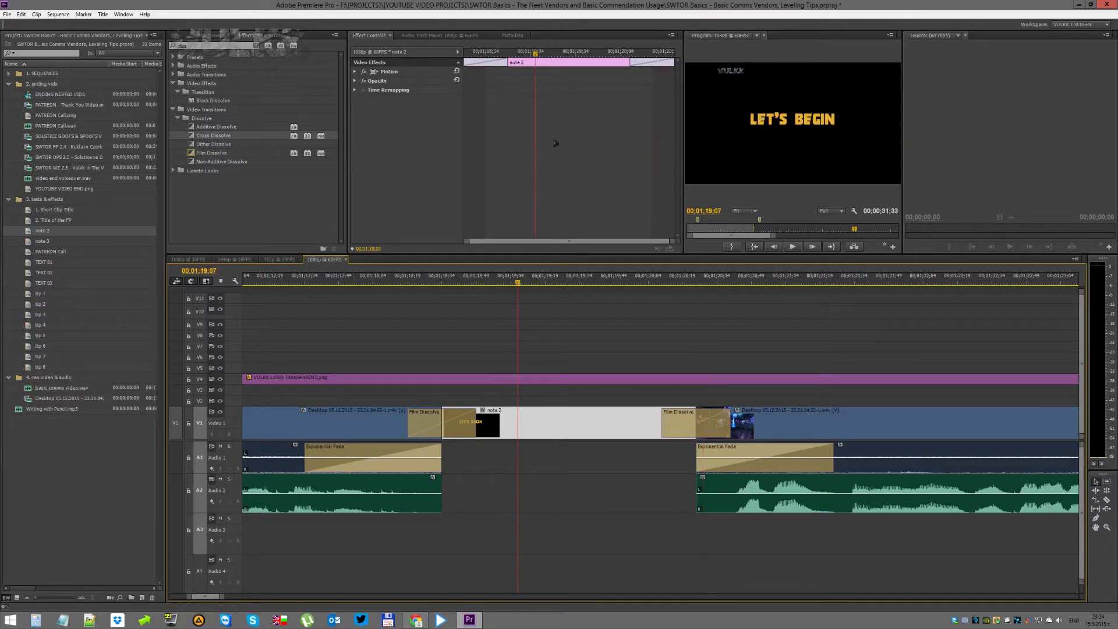
{"action": "left_click", "coordinate": [355, 72]}
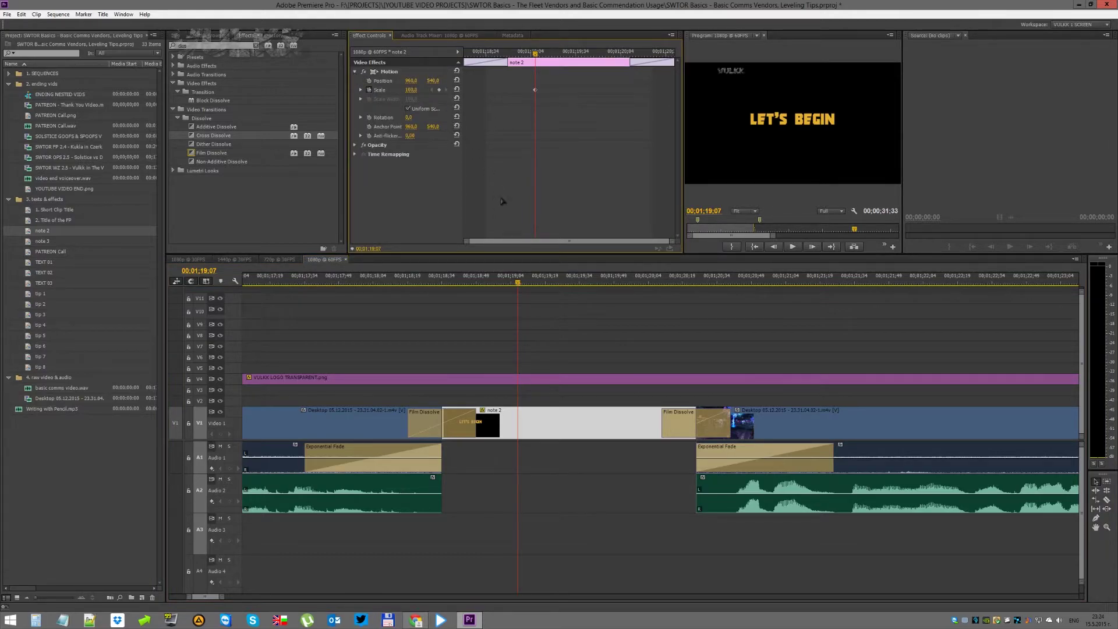
Add a second Scale keyframe of 125 to the note 2 clip at 00;01;19;18
{"action": "left_click", "coordinate": [543, 280]}
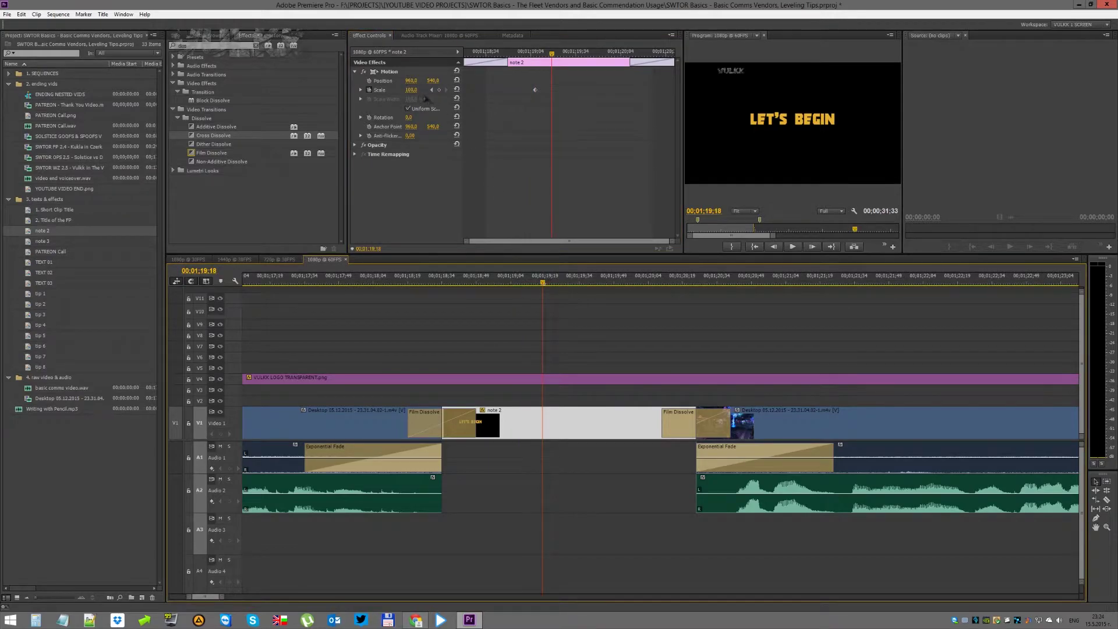
{"action": "left_click", "coordinate": [411, 90]}
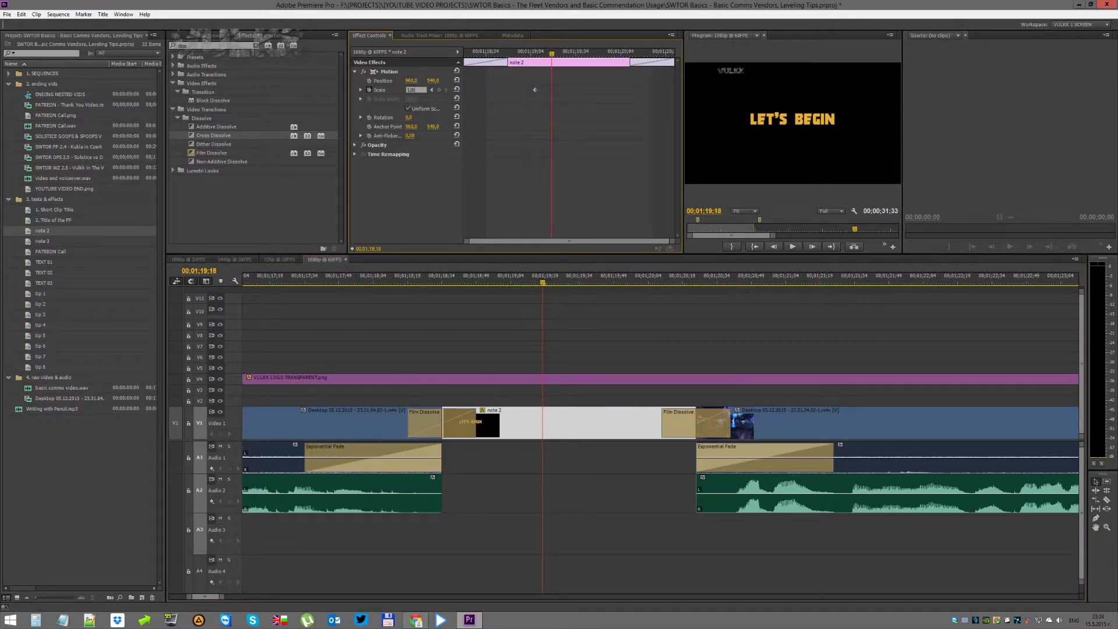
{"action": "key", "text": "Return"}
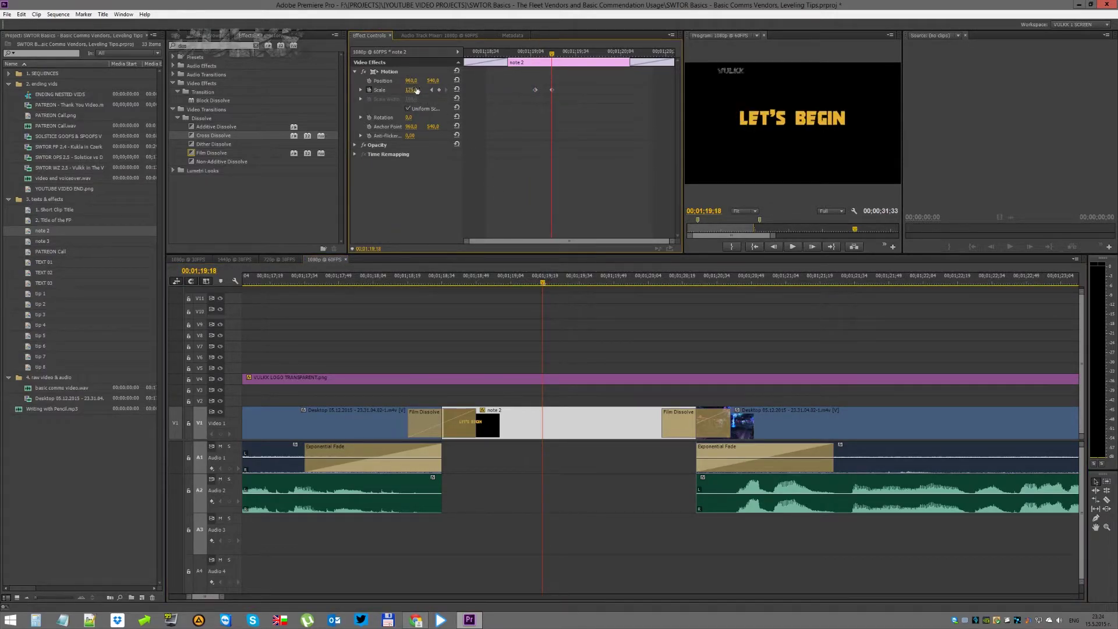
Spread the note 2 clip's two Scale keyframes out to the clip's start and end, and play the title's growth
{"action": "left_click_drag", "start_coordinate": [551, 90], "coordinate": [587, 90]}
{"action": "left_click", "coordinate": [529, 53]}
{"action": "key", "text": "space"}
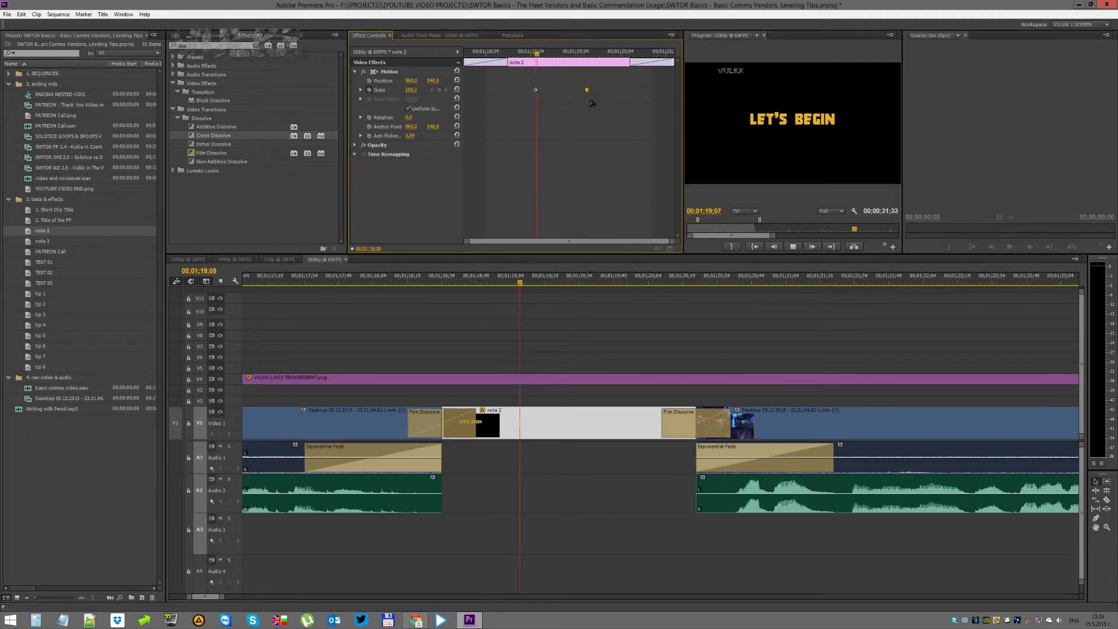
{"action": "left_click_drag", "start_coordinate": [536, 91], "coordinate": [469, 92]}
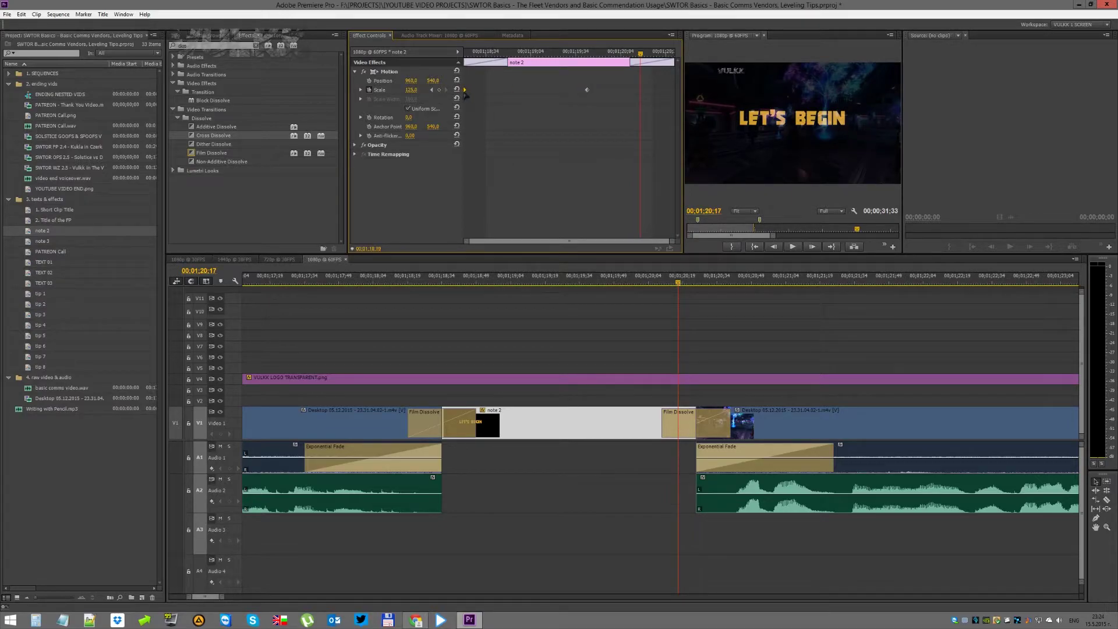
{"action": "left_click_drag", "start_coordinate": [588, 91], "coordinate": [674, 90]}
{"action": "left_click", "coordinate": [396, 278]}
{"action": "key", "text": "space"}
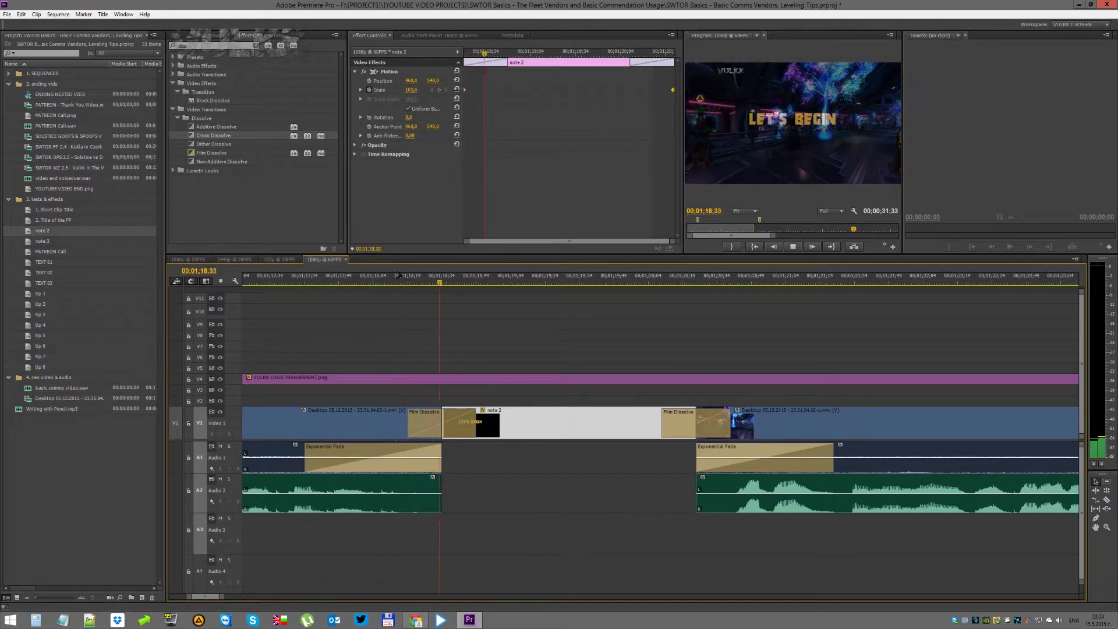
{"action": "key", "text": "space"}
Set the note 2 clip's ending Scale keyframe to 115 and play the title from before its opening dissolve
{"action": "left_click", "coordinate": [671, 54]}
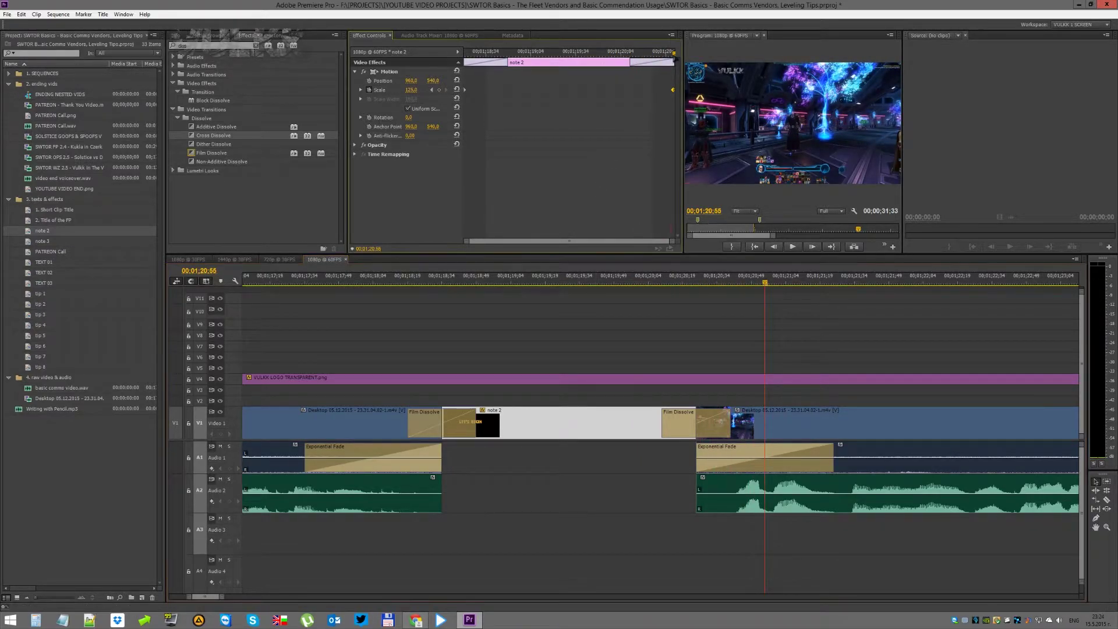
{"action": "left_click", "coordinate": [411, 90]}
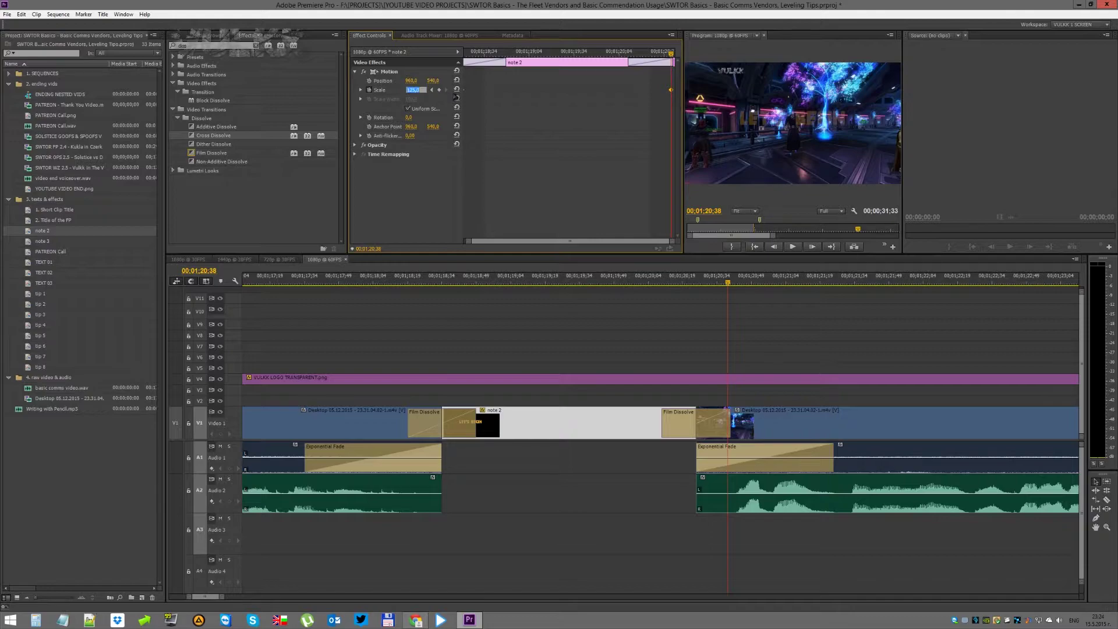
{"action": "type", "text": "115"}
{"action": "key", "text": "Return"}
{"action": "left_click", "coordinate": [357, 278]}
{"action": "key", "text": "space"}
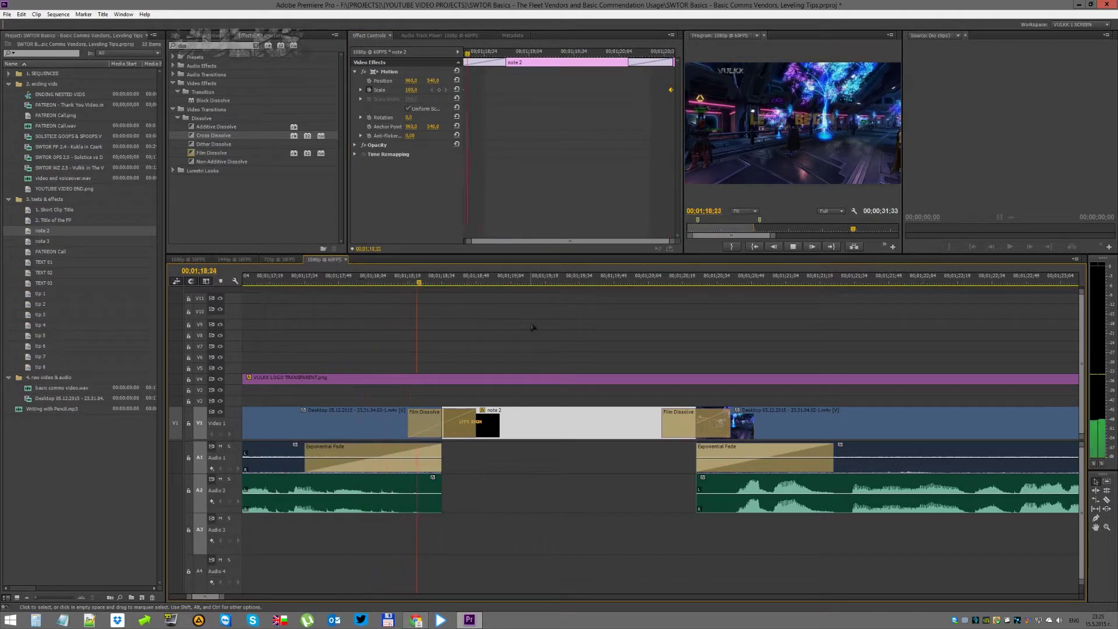
{"action": "key", "text": "space"}
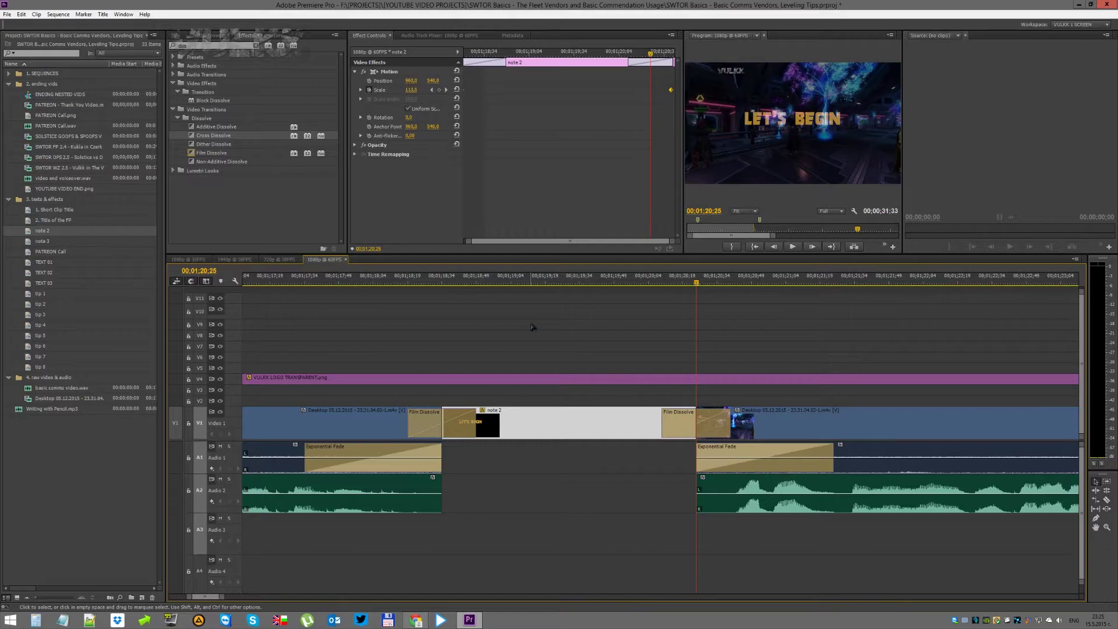
Play the sequence onward from the note 2 title and check the voiceover waveform for the next pause
{"action": "key", "text": "space"}
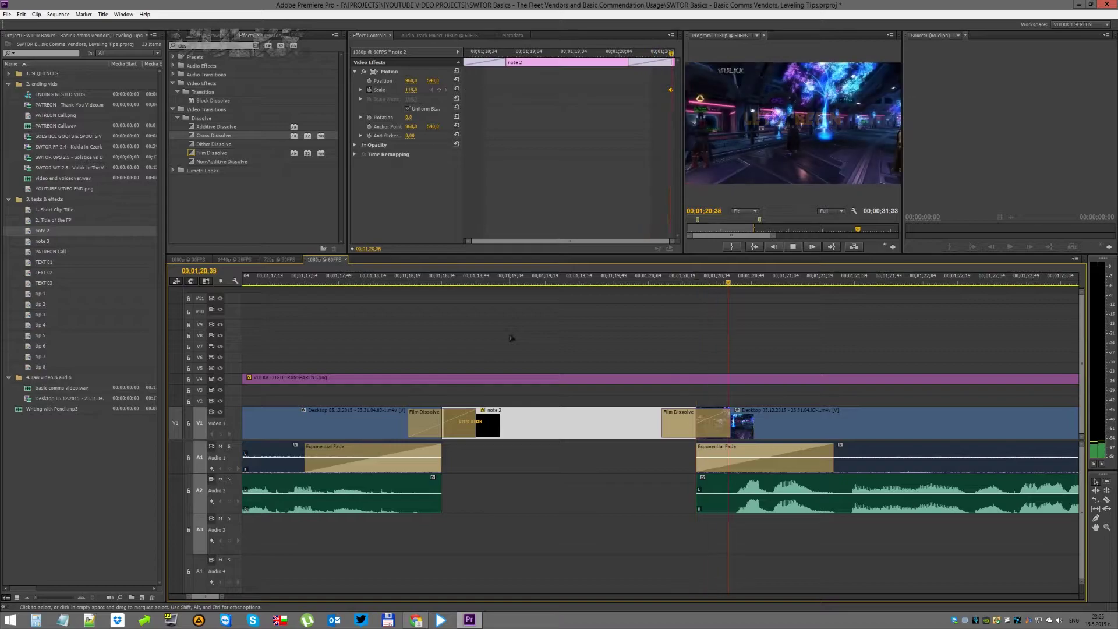
{"action": "key", "text": "minus"}
{"action": "key", "text": "minus"}
{"action": "key", "text": "minus"}
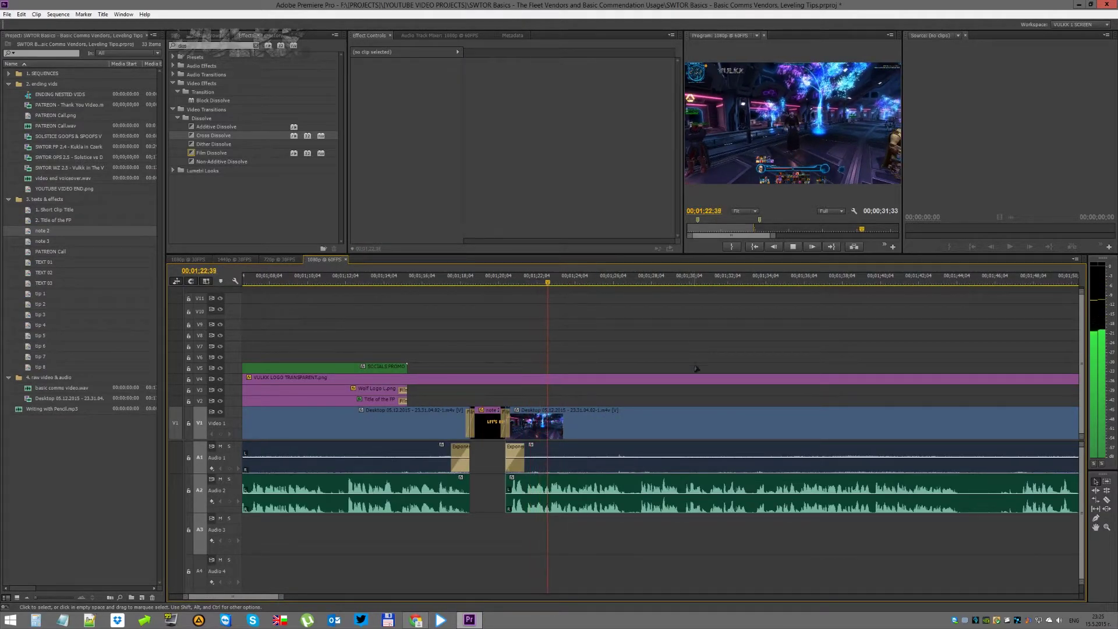
{"action": "key", "text": "equal"}
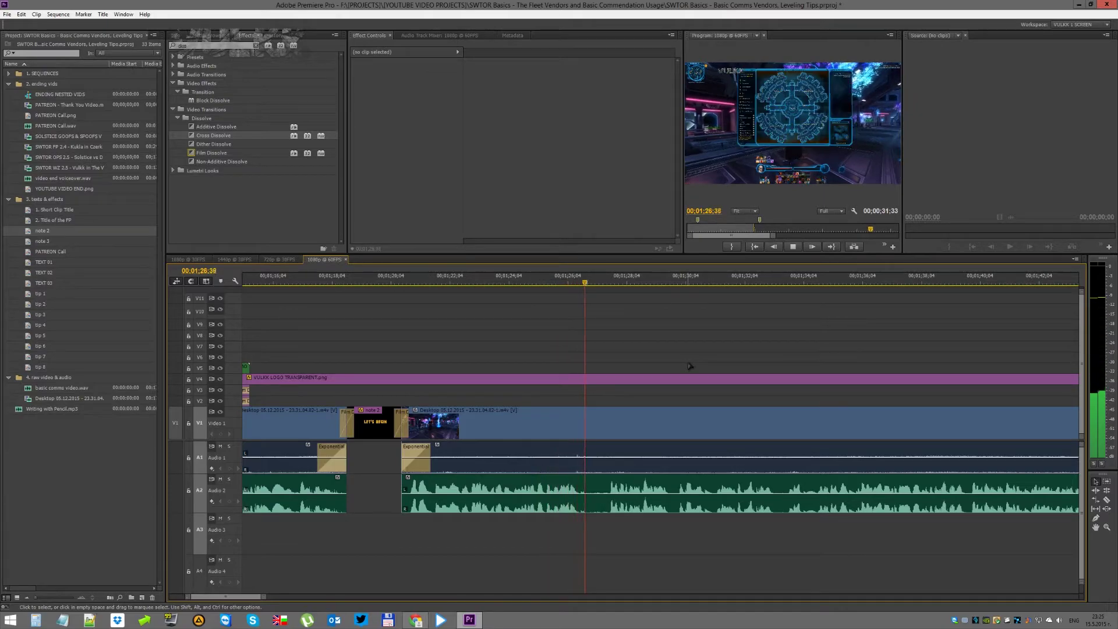
{"action": "key", "text": "space"}
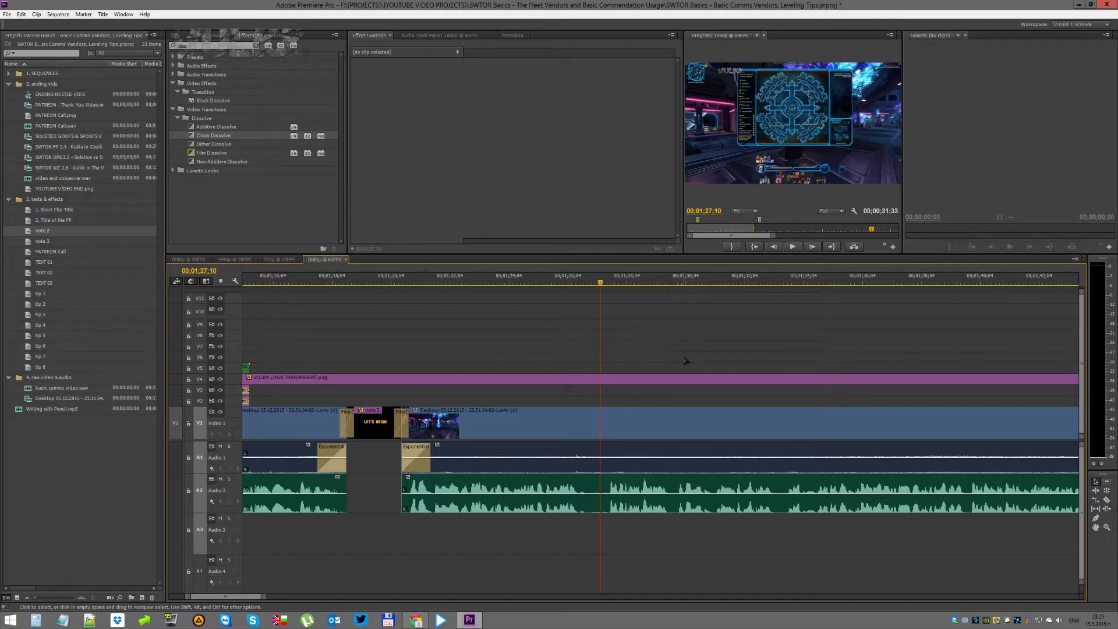
{"action": "key", "text": "space"}
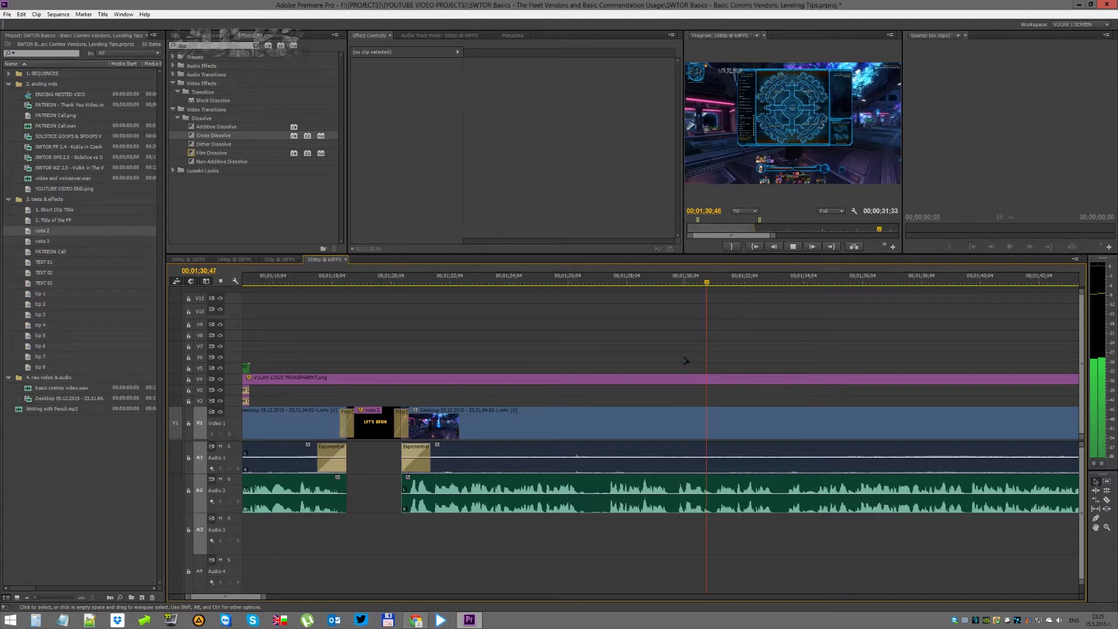
{"action": "scroll", "coordinate": [685, 361], "scroll_direction": "down", "scroll_amount": 3}
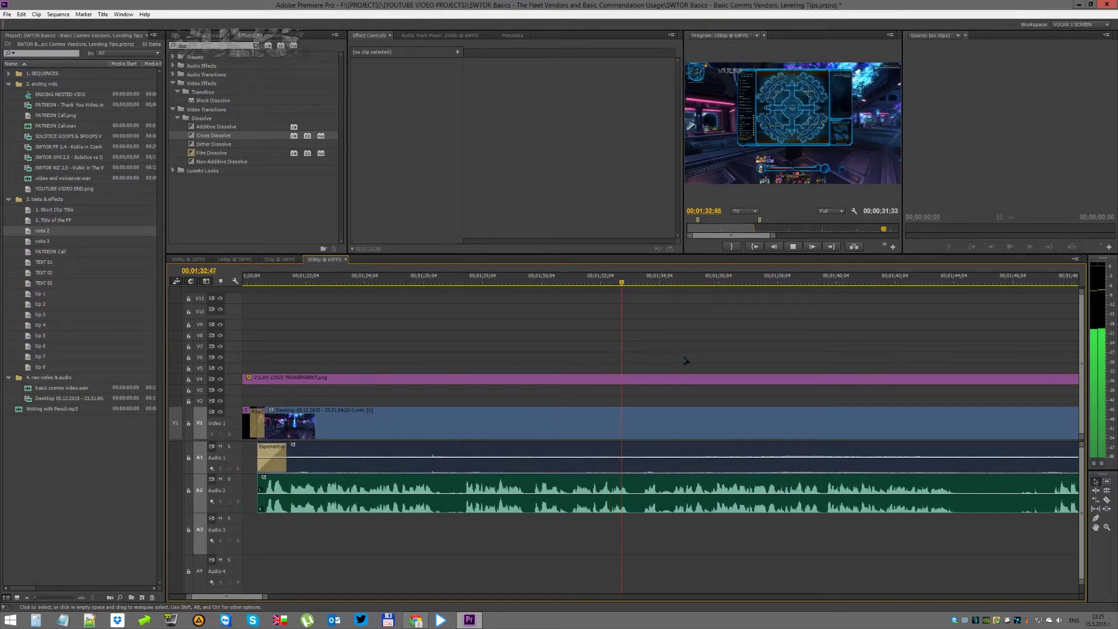
{"action": "key", "text": "space"}
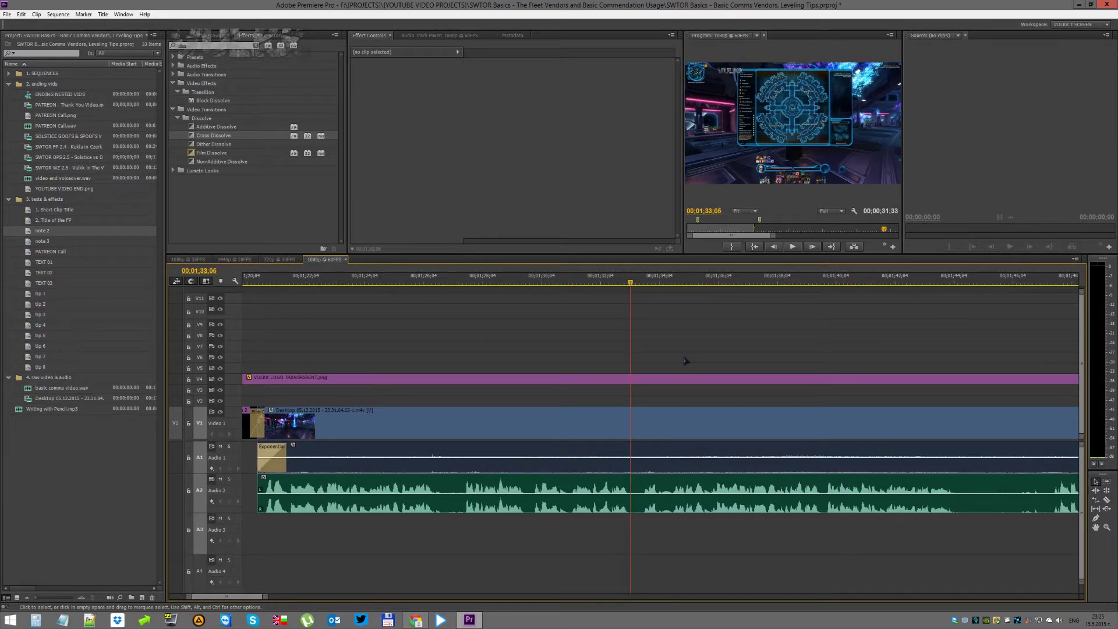
{"action": "scroll", "coordinate": [686, 360], "scroll_direction": "down", "scroll_amount": 4}
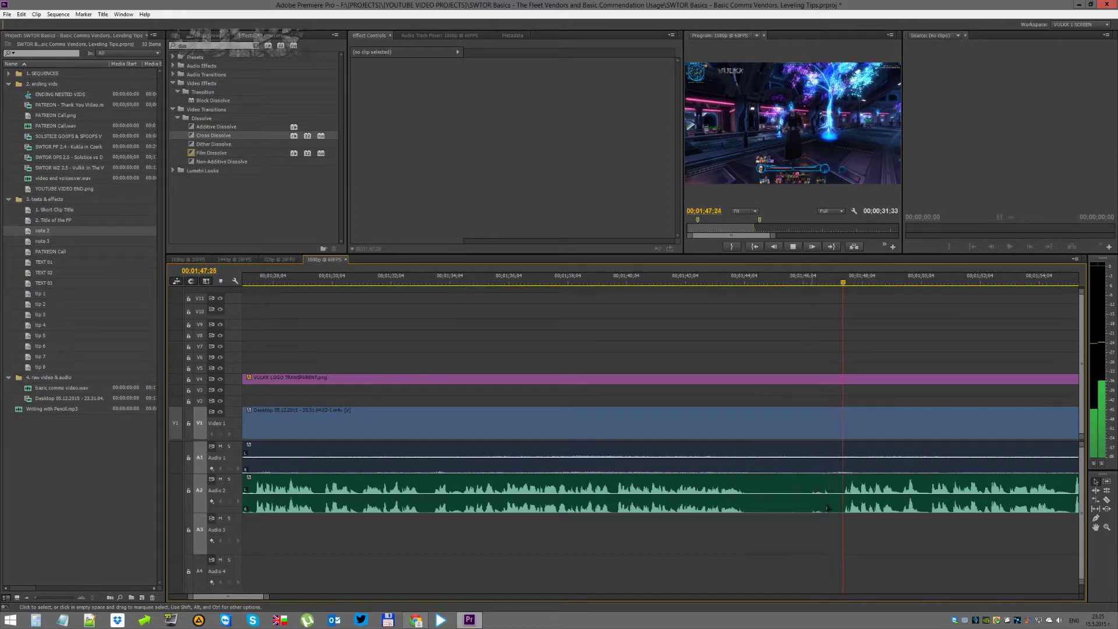
Split the gameplay and voiceover clips at both ends of the pause, at about 00;01;44 and 00;01;47
{"action": "key", "text": "space"}
{"action": "key", "text": "c"}
{"action": "left_click", "coordinate": [755, 489]}
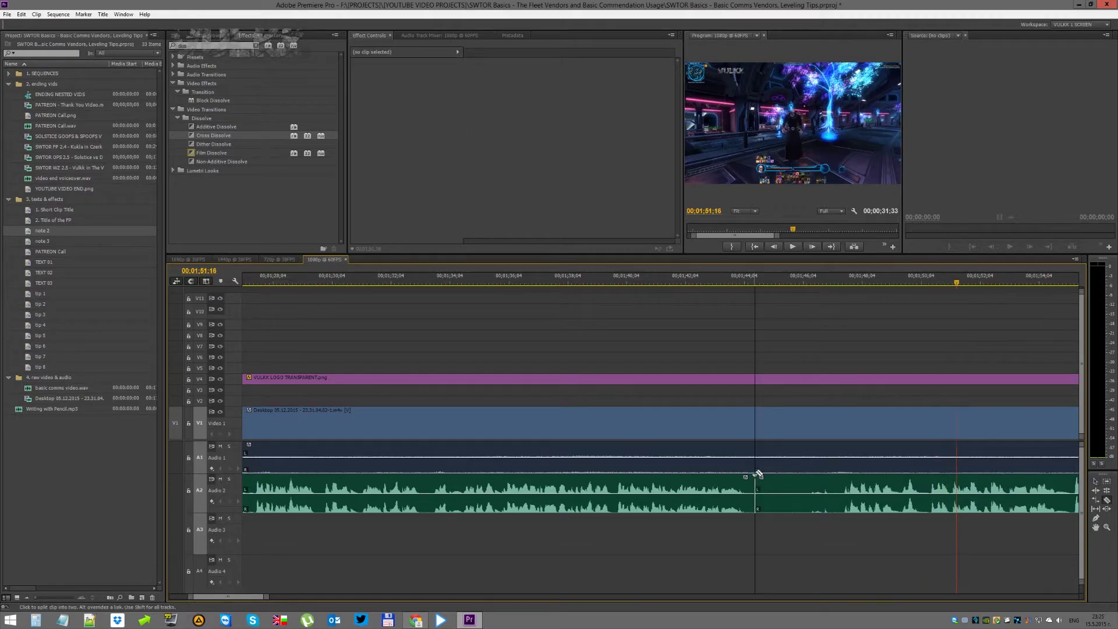
{"action": "left_click", "coordinate": [836, 463]}
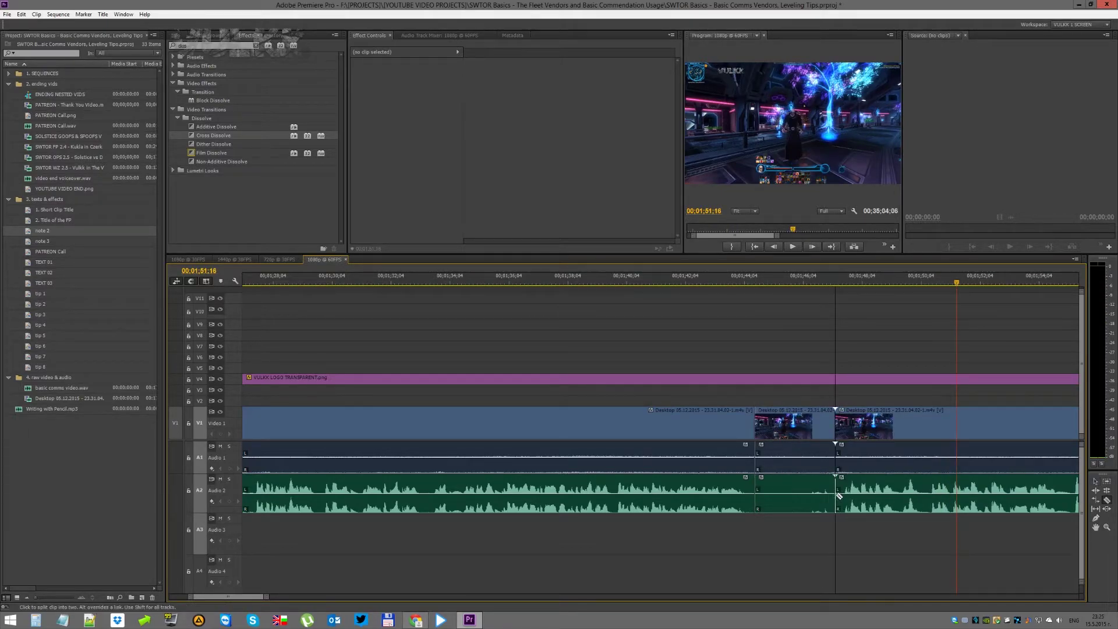
Delete the gameplay and voiceover pieces between the two cuts and close the gap
{"action": "key", "text": "v"}
{"action": "left_click", "coordinate": [796, 460]}
{"action": "key", "text": "Delete"}
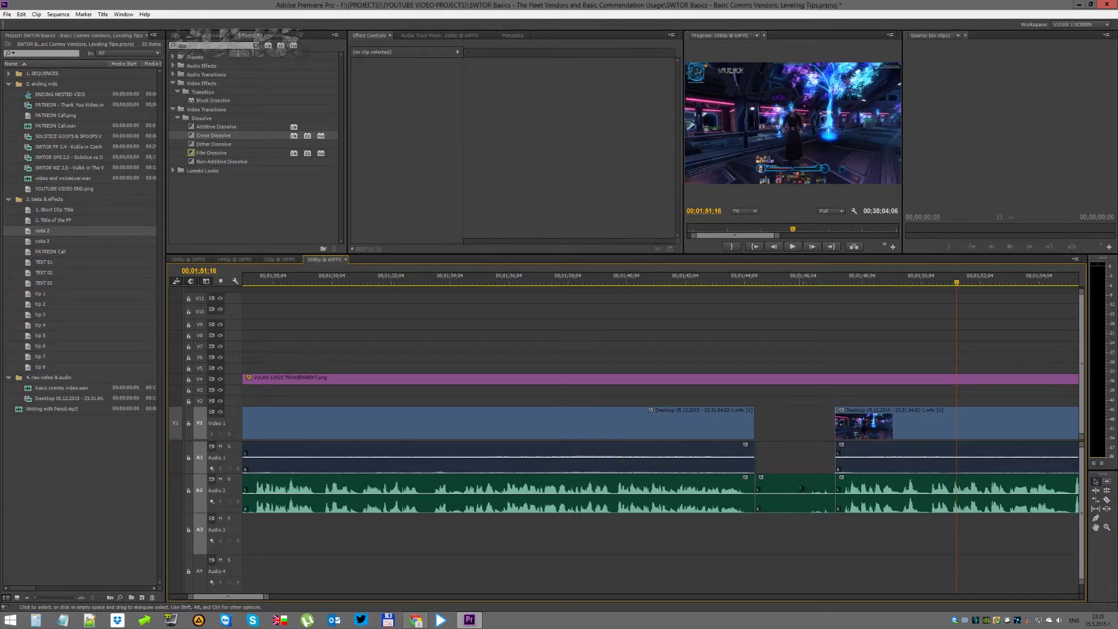
{"action": "right_click", "coordinate": [793, 458]}
{"action": "left_click", "coordinate": [799, 462]}
{"action": "scroll", "coordinate": [799, 463], "scroll_direction": "up", "scroll_amount": 5}
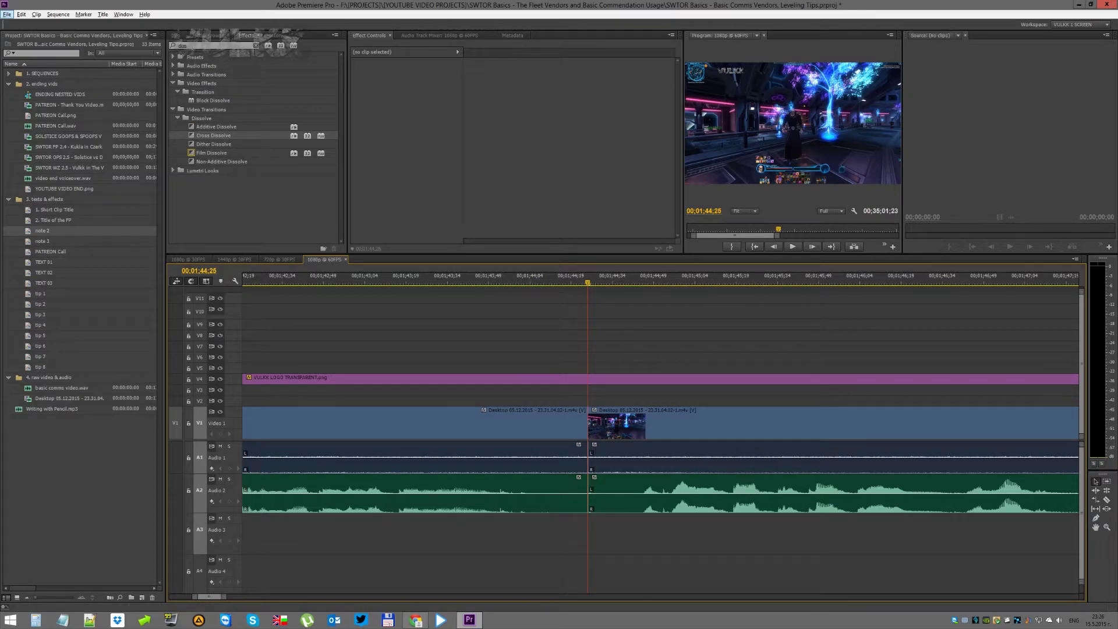
Clear the effects search and try to apply the Gradient Wipe video effect at the 00;01;44;25 cut
{"action": "left_click", "coordinate": [255, 46]}
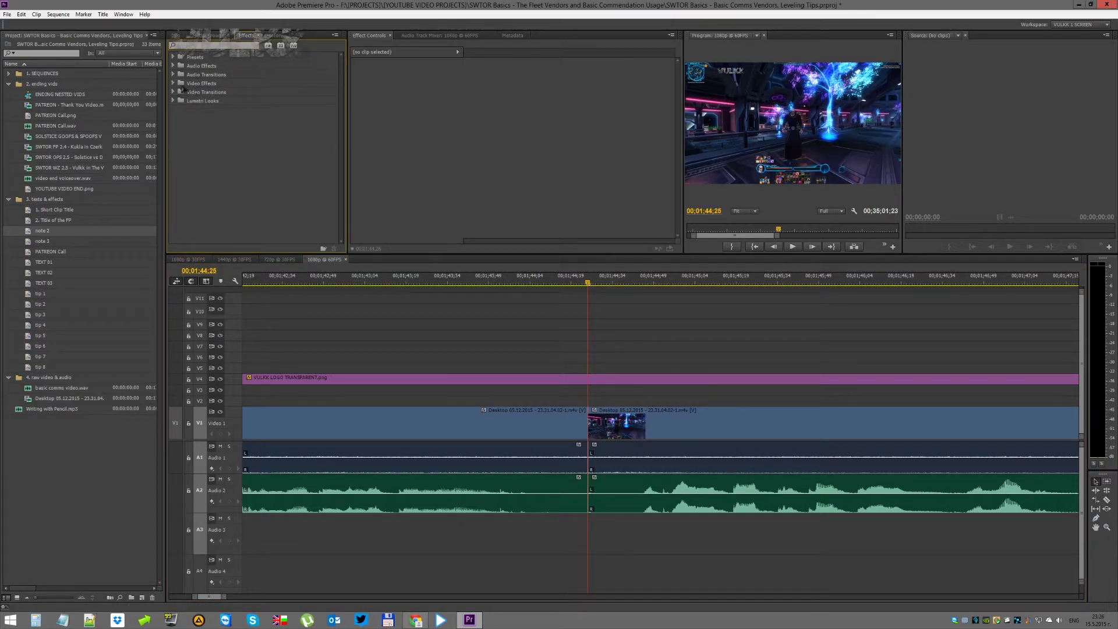
{"action": "left_click", "coordinate": [174, 84]}
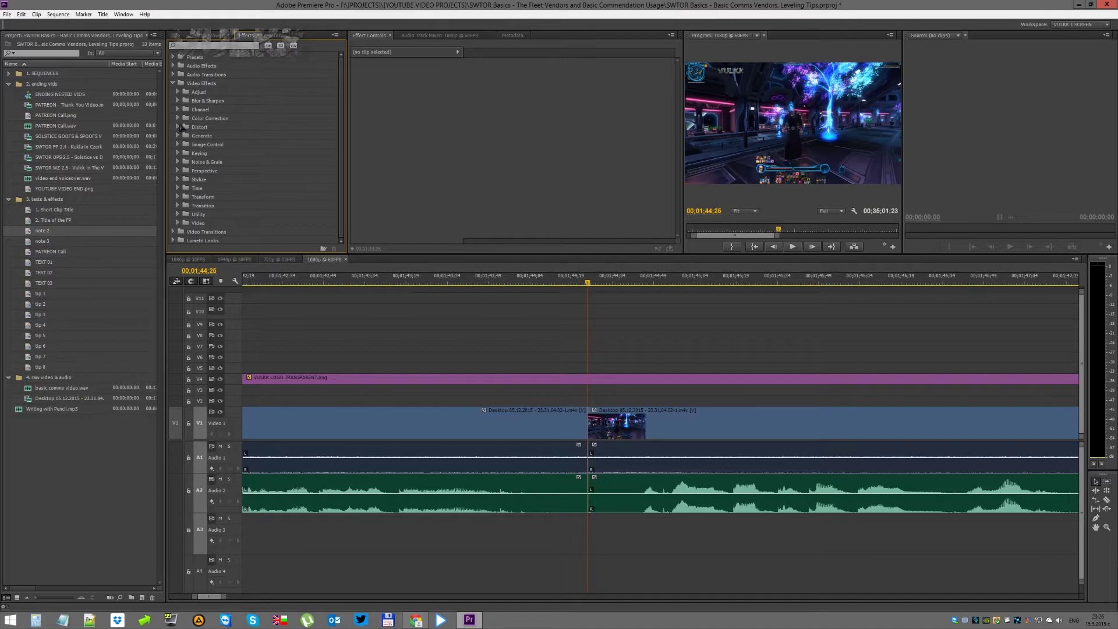
{"action": "left_click", "coordinate": [178, 206]}
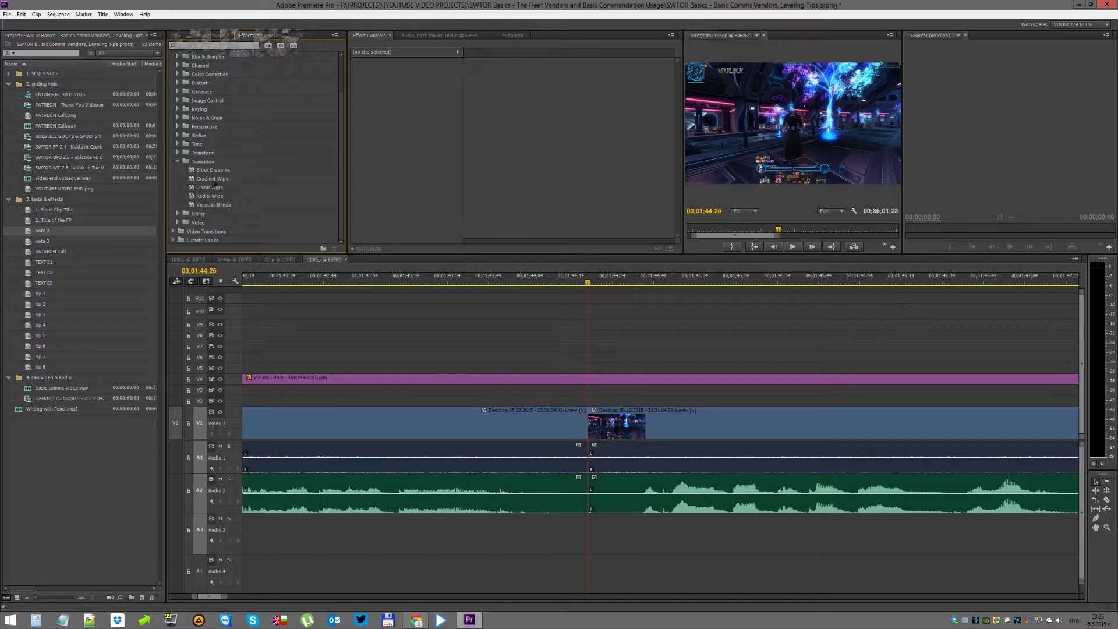
{"action": "left_click_drag", "start_coordinate": [213, 180], "coordinate": [586, 427]}
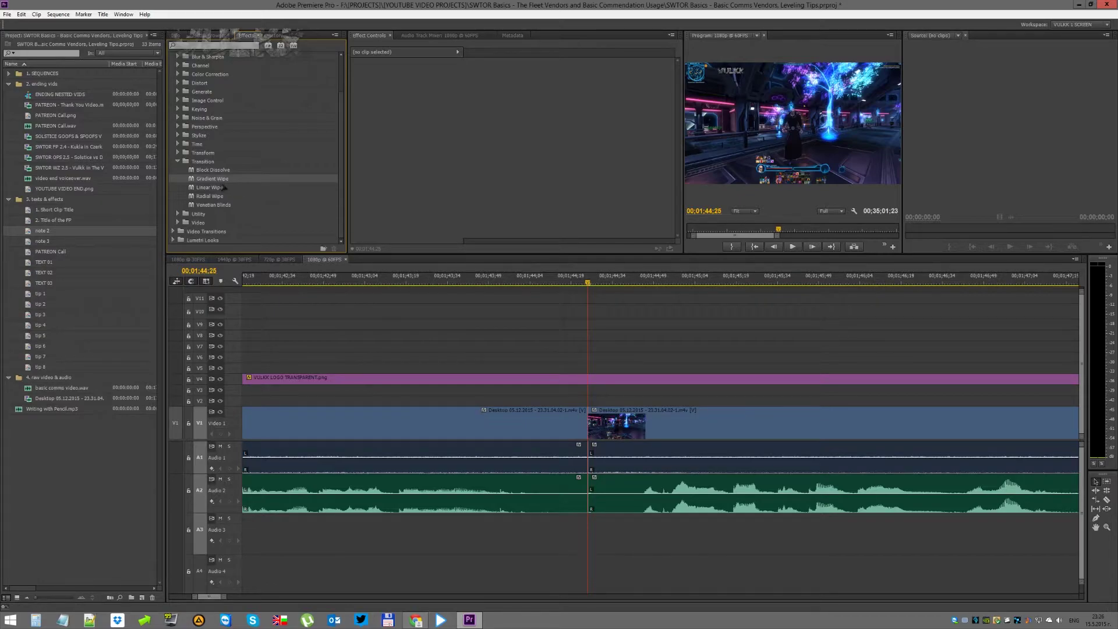
Apply the Radial Wipe effect to the gameplay clips on both sides of the cut, twice to the earlier one, and play across it
{"action": "left_click", "coordinate": [178, 152]}
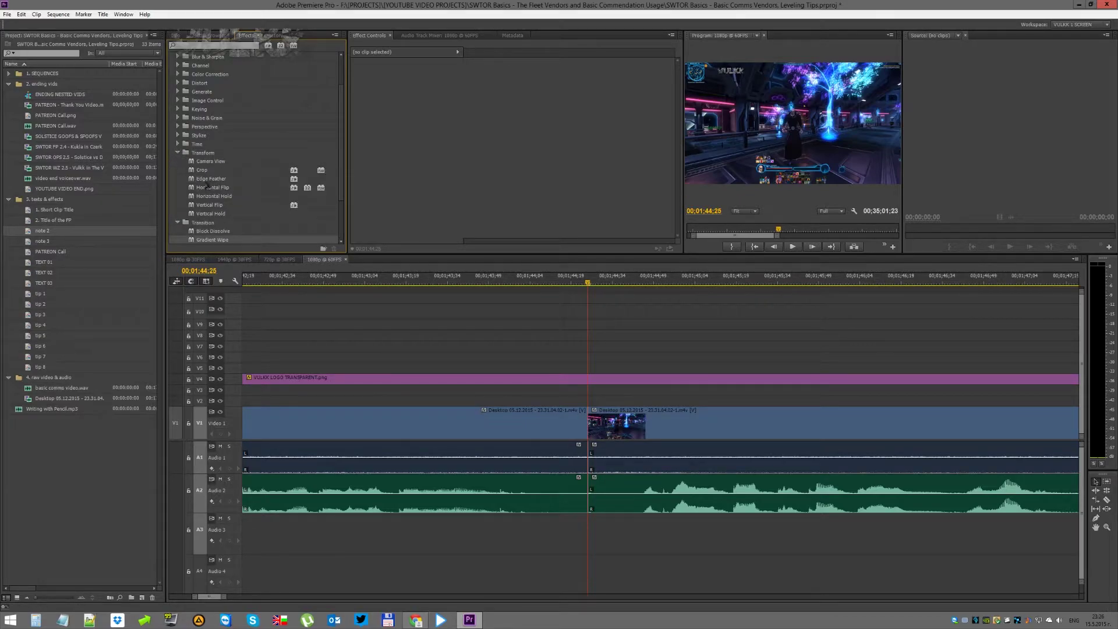
{"action": "scroll", "coordinate": [211, 188], "scroll_direction": "down", "scroll_amount": 2}
{"action": "left_click_drag", "start_coordinate": [209, 205], "coordinate": [585, 427]}
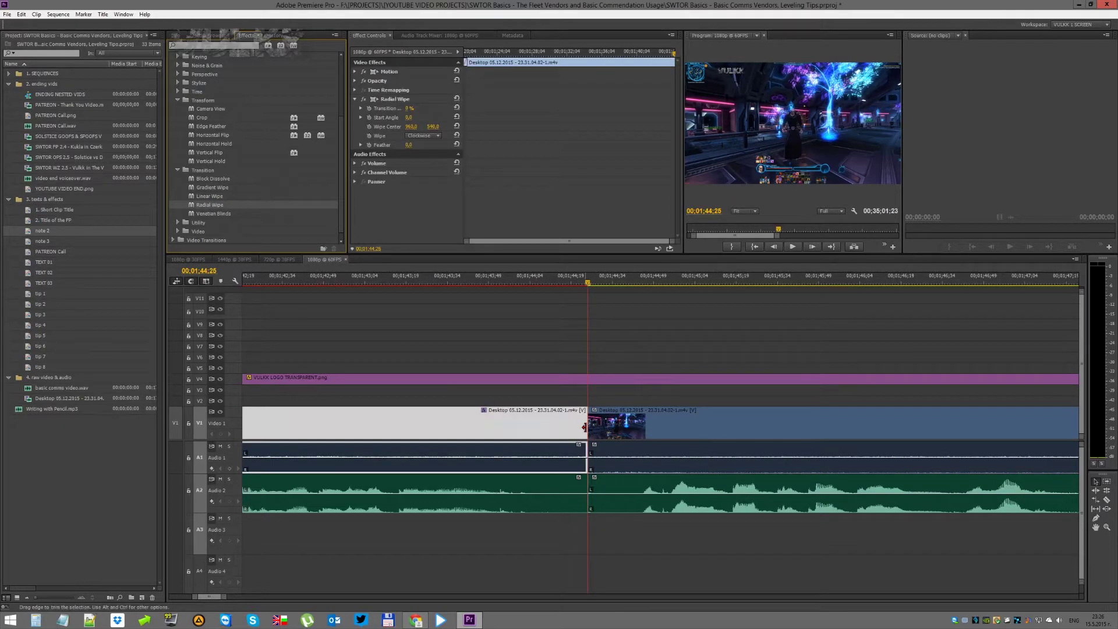
{"action": "key", "text": "minus"}
{"action": "left_click", "coordinate": [560, 283]}
{"action": "key", "text": "space"}
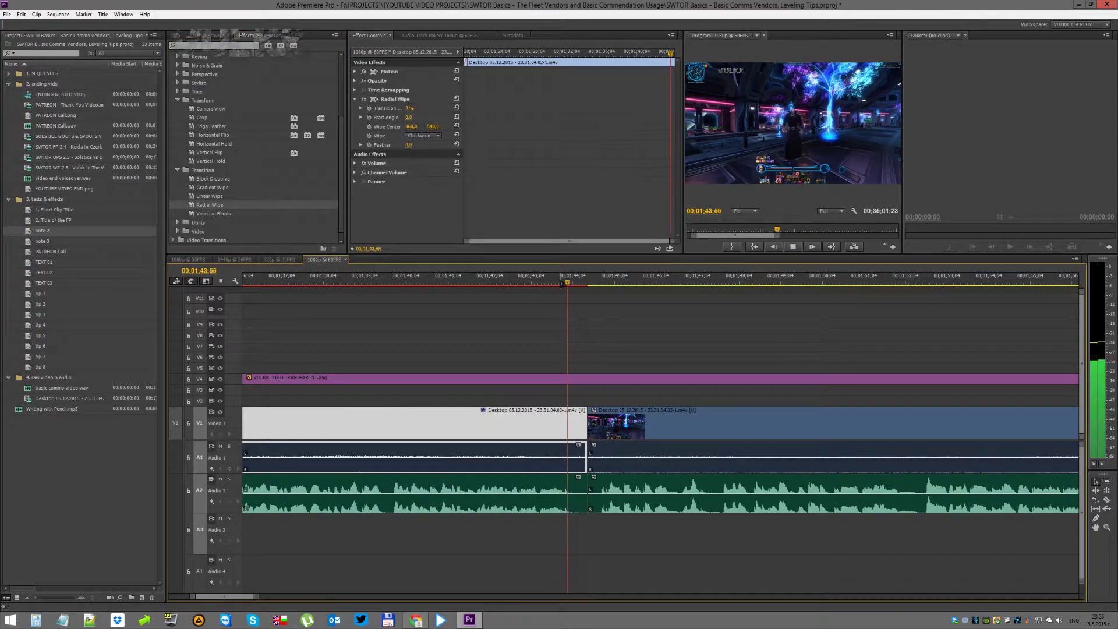
{"action": "key", "text": "space"}
{"action": "left_click_drag", "start_coordinate": [209, 205], "coordinate": [618, 423]}
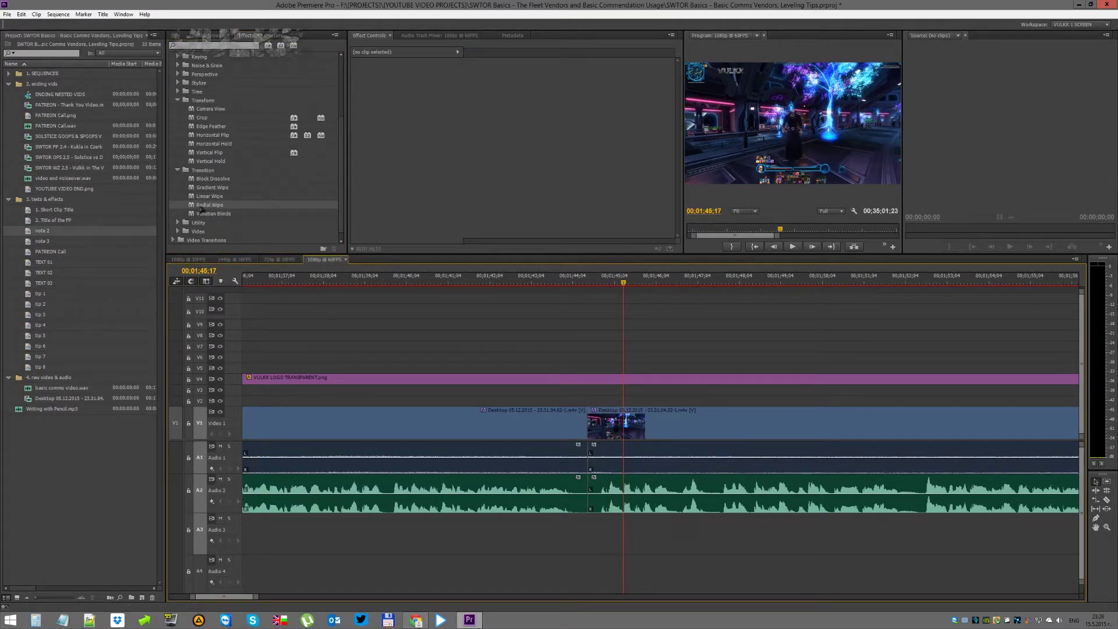
{"action": "left_click", "coordinate": [576, 422]}
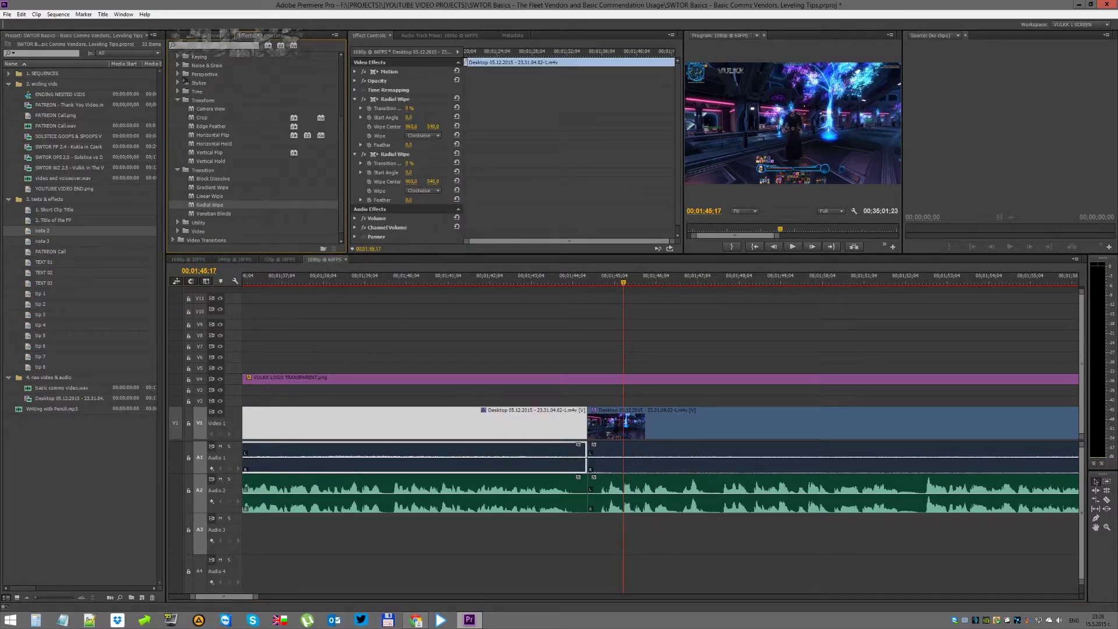
Find Band Wipe among the Wipe video transitions and place it on the cut between the two gameplay clips
{"action": "left_click", "coordinate": [198, 137]}
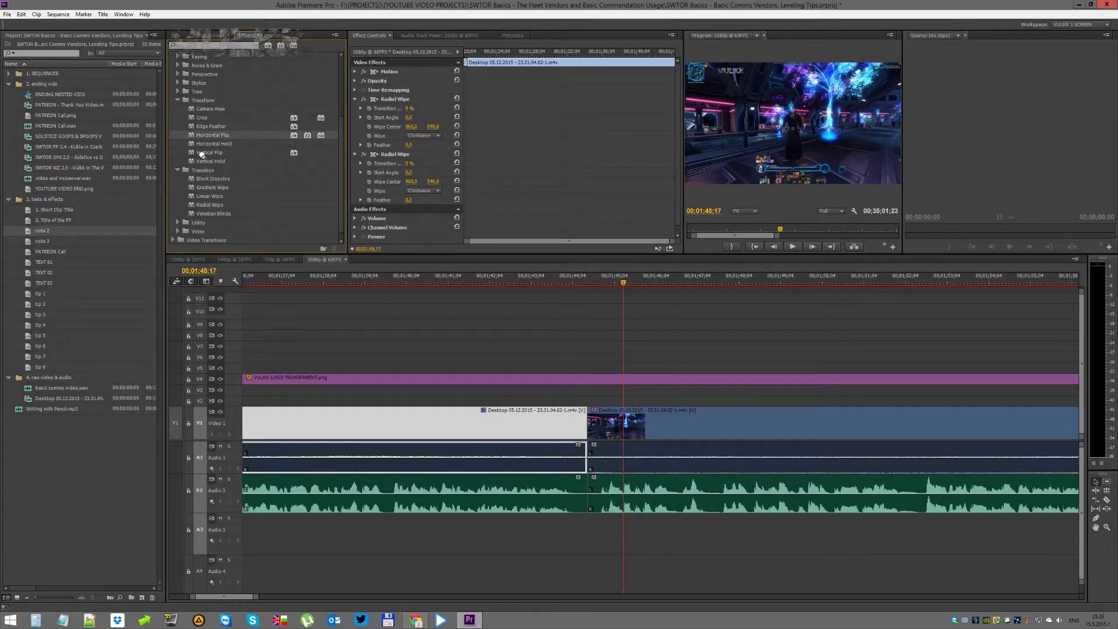
{"action": "scroll", "coordinate": [209, 185], "scroll_direction": "down", "scroll_amount": 1}
{"action": "left_click", "coordinate": [174, 232]}
{"action": "left_click", "coordinate": [178, 92]}
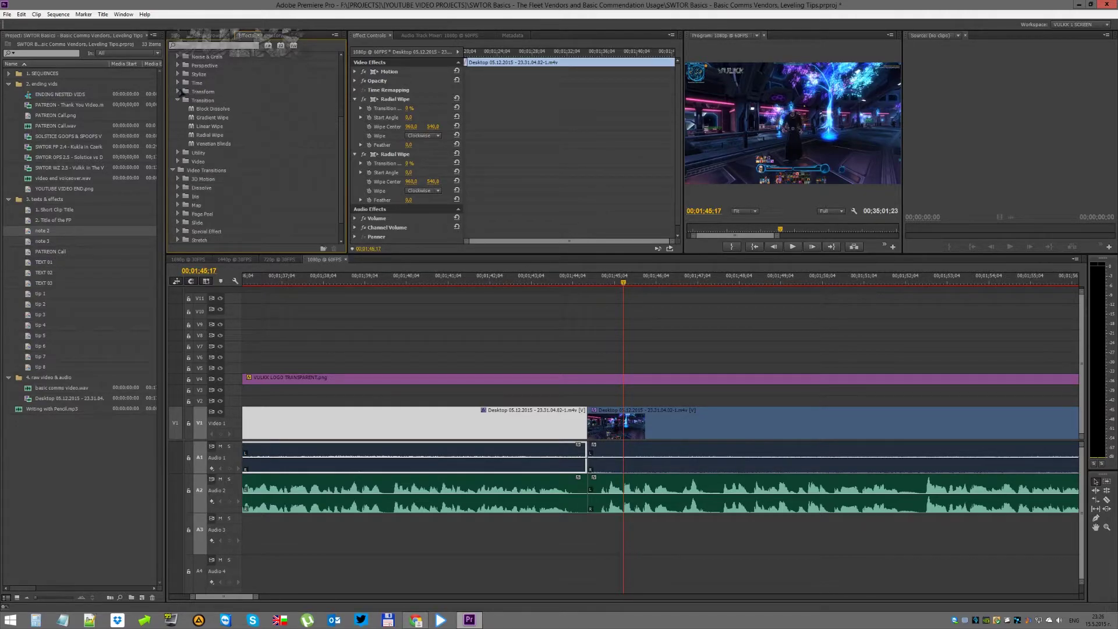
{"action": "scroll", "coordinate": [213, 126], "scroll_direction": "down", "scroll_amount": 1}
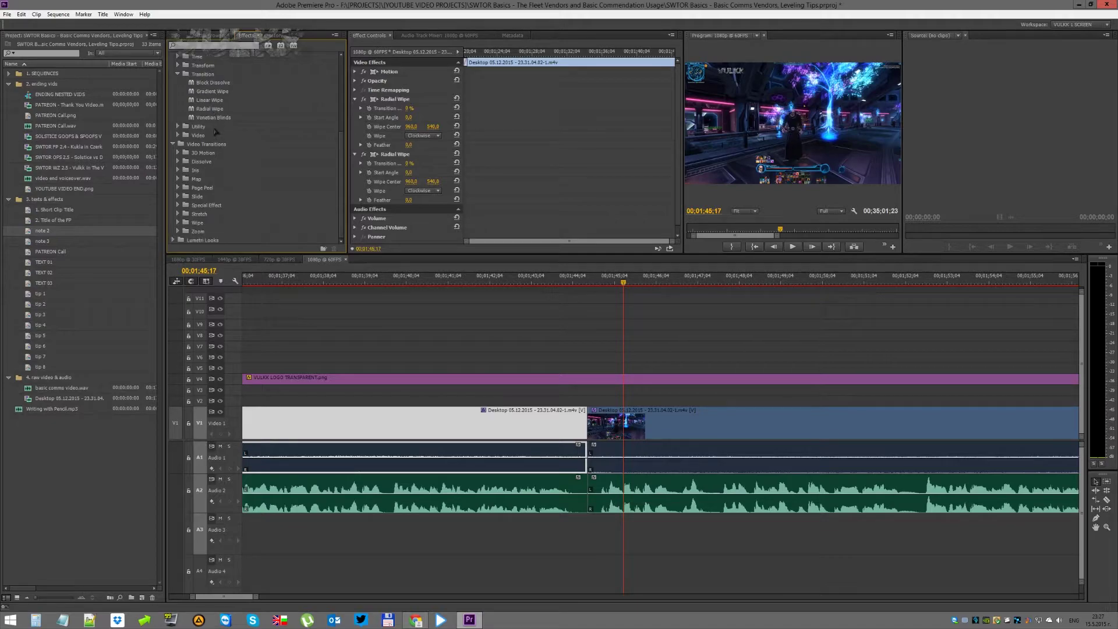
{"action": "left_click", "coordinate": [178, 206]}
{"action": "scroll", "coordinate": [200, 211], "scroll_direction": "down", "scroll_amount": 1}
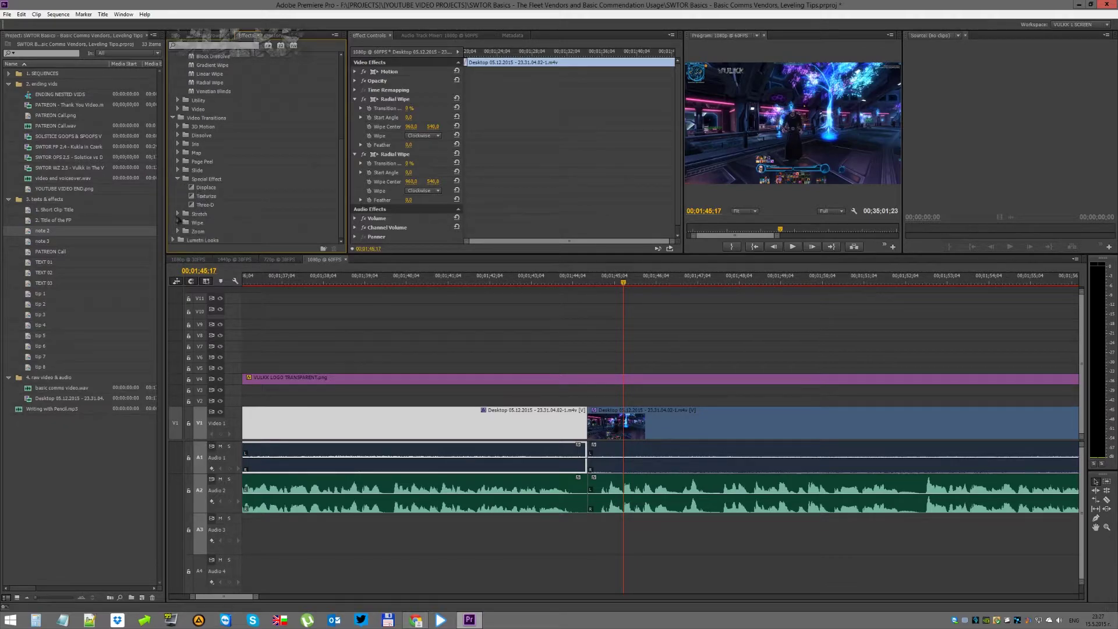
{"action": "left_click", "coordinate": [178, 222]}
{"action": "scroll", "coordinate": [192, 210], "scroll_direction": "down", "scroll_amount": 2}
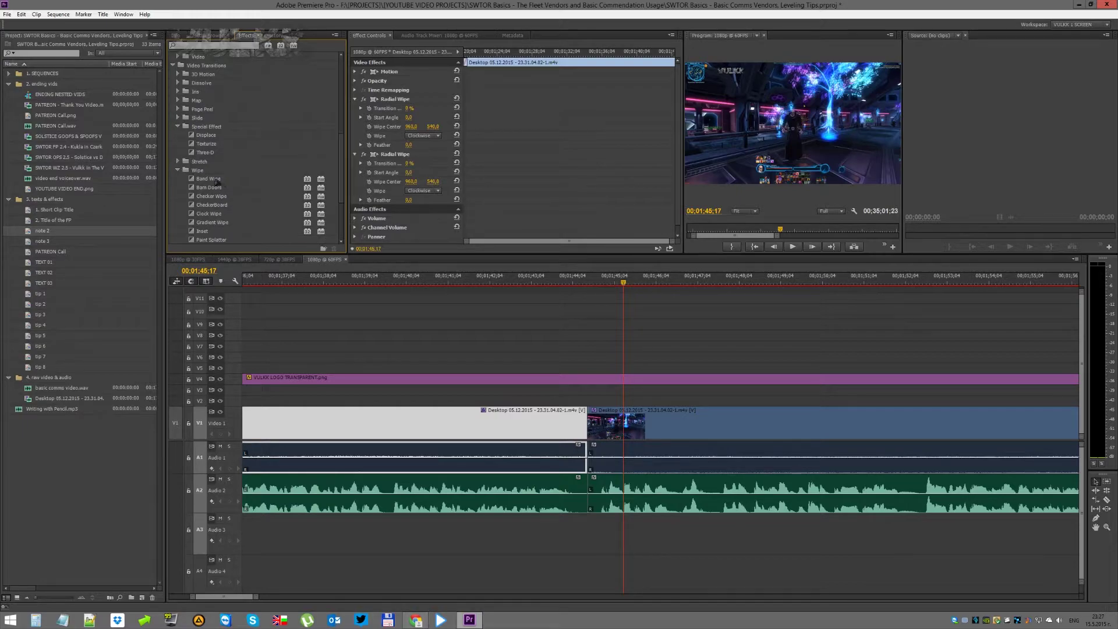
{"action": "left_click_drag", "start_coordinate": [202, 182], "coordinate": [582, 420]}
Play across the Band Wipe transition between the two gameplay clips
{"action": "key", "text": "space"}
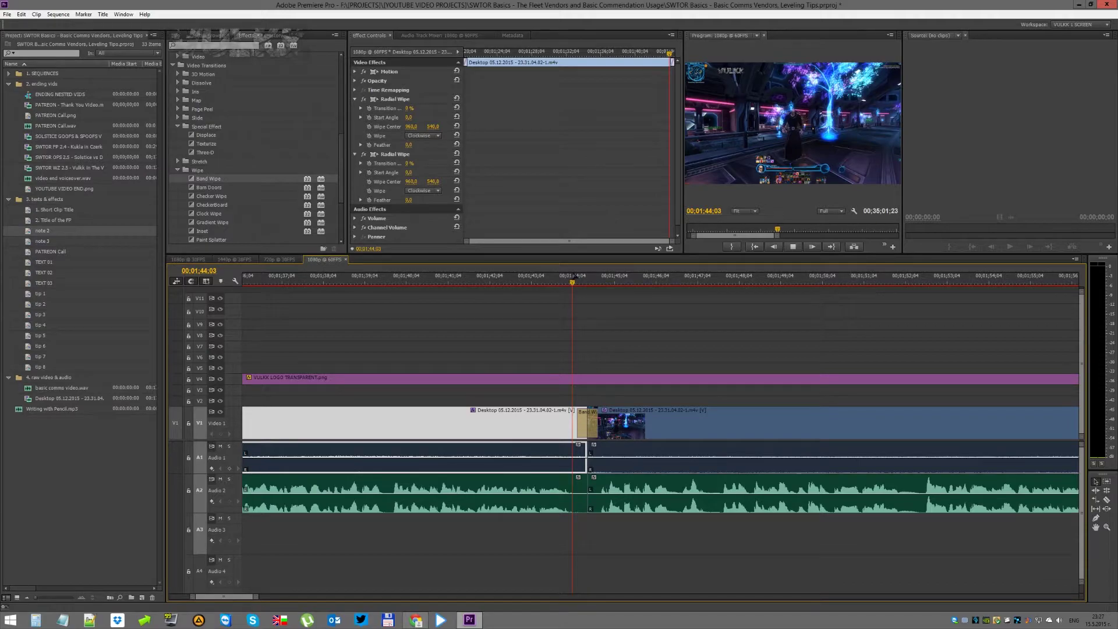
{"action": "key", "text": "space"}
{"action": "key", "text": "shift+k"}
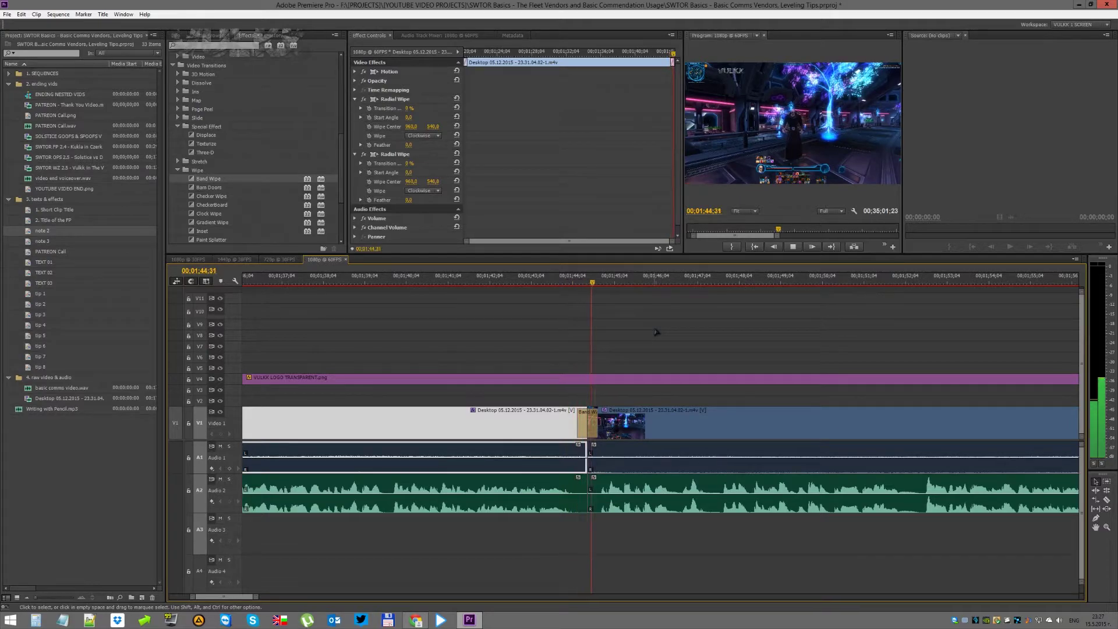
Replace the Band Wipe on the cut between the gameplay clips with Clock Wipe and play across it
{"action": "key", "text": "space"}
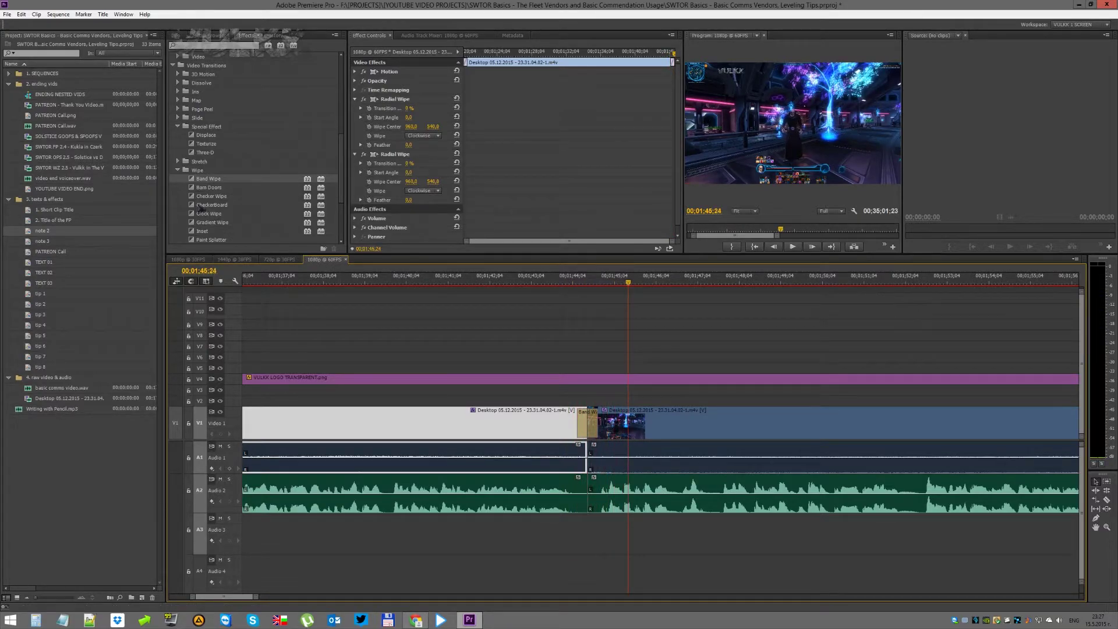
{"action": "left_click_drag", "start_coordinate": [201, 213], "coordinate": [590, 430]}
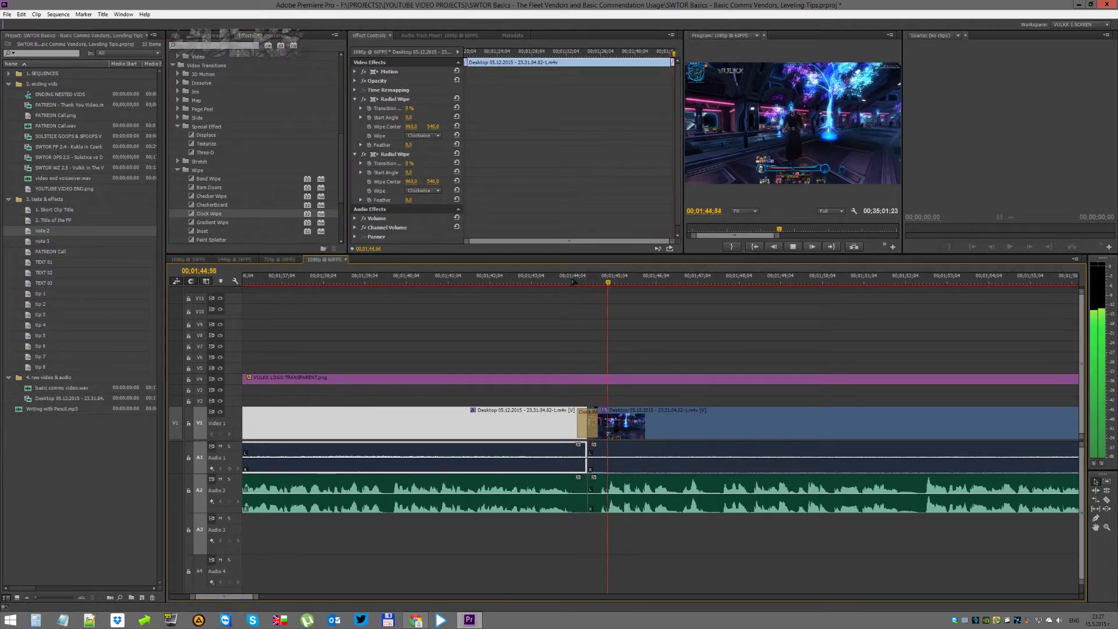
{"action": "key", "text": "space"}
{"action": "scroll", "coordinate": [582, 433], "scroll_direction": "up", "scroll_amount": 2}
{"action": "left_click", "coordinate": [520, 278]}
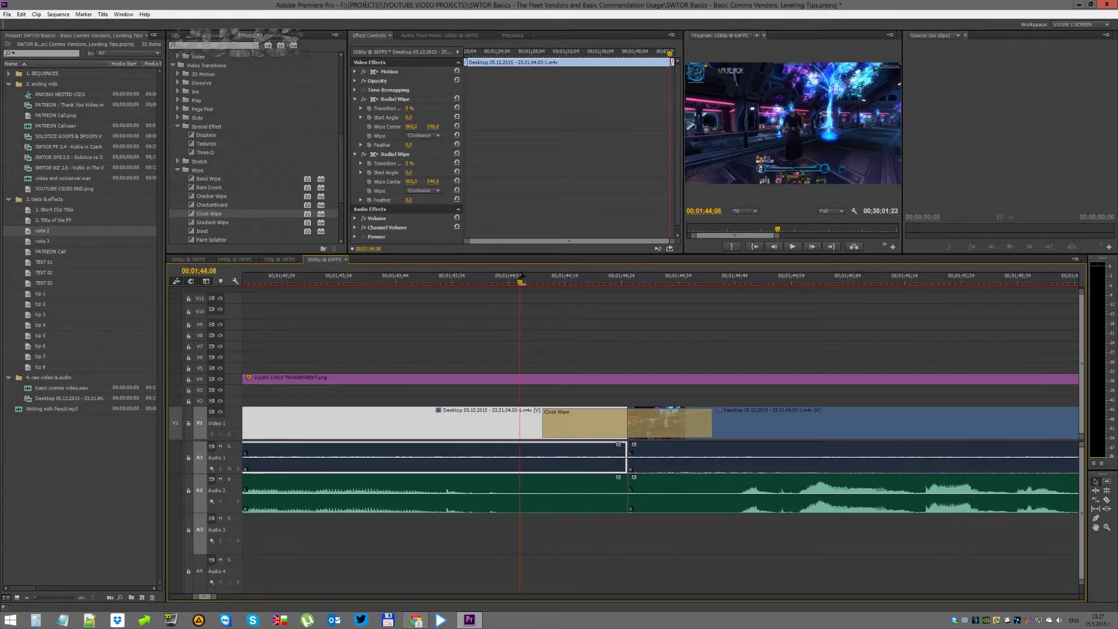
{"action": "mouse_move", "coordinate": [536, 282]}
{"action": "left_mouse_down"}
{"action": "mouse_move", "coordinate": [740, 282]}
{"action": "mouse_move", "coordinate": [537, 283]}
{"action": "left_mouse_up"}
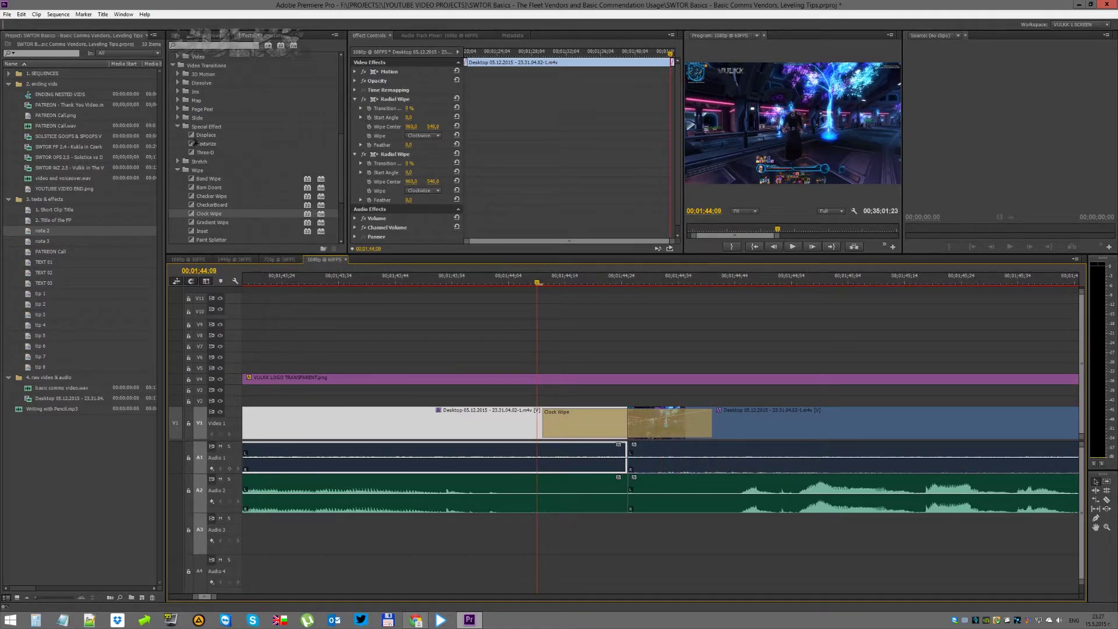
Swap the transition on the cut for Texturize from the Special Effect transitions and play across it
{"action": "left_click_drag", "start_coordinate": [198, 146], "coordinate": [644, 436]}
{"action": "key", "text": "space"}
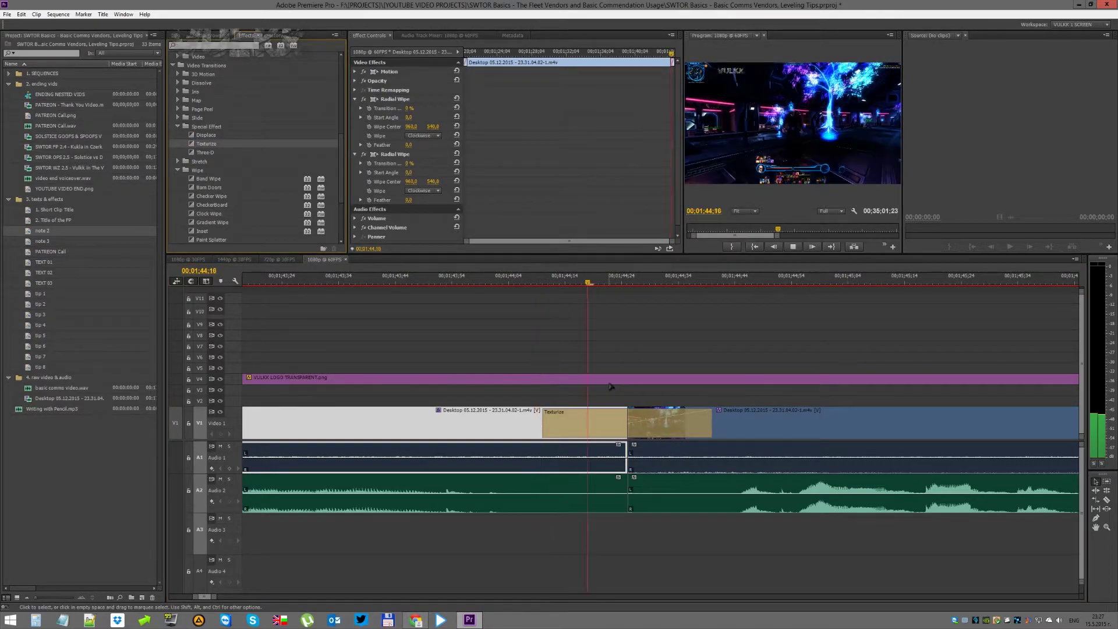
{"action": "key", "text": "space"}
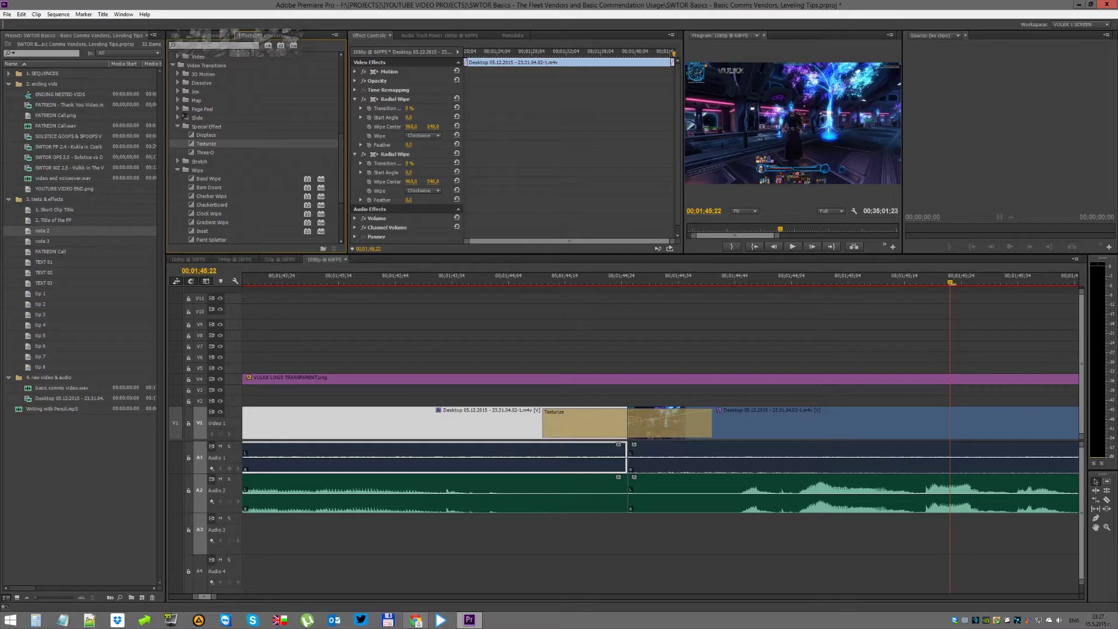
Put the Center Peel transition from the Page Peel group on the cut between the gameplay clips and play across it
{"action": "left_click", "coordinate": [177, 109]}
{"action": "left_click_drag", "start_coordinate": [204, 117], "coordinate": [640, 428]}
{"action": "left_click", "coordinate": [531, 283]}
{"action": "key", "text": "space"}
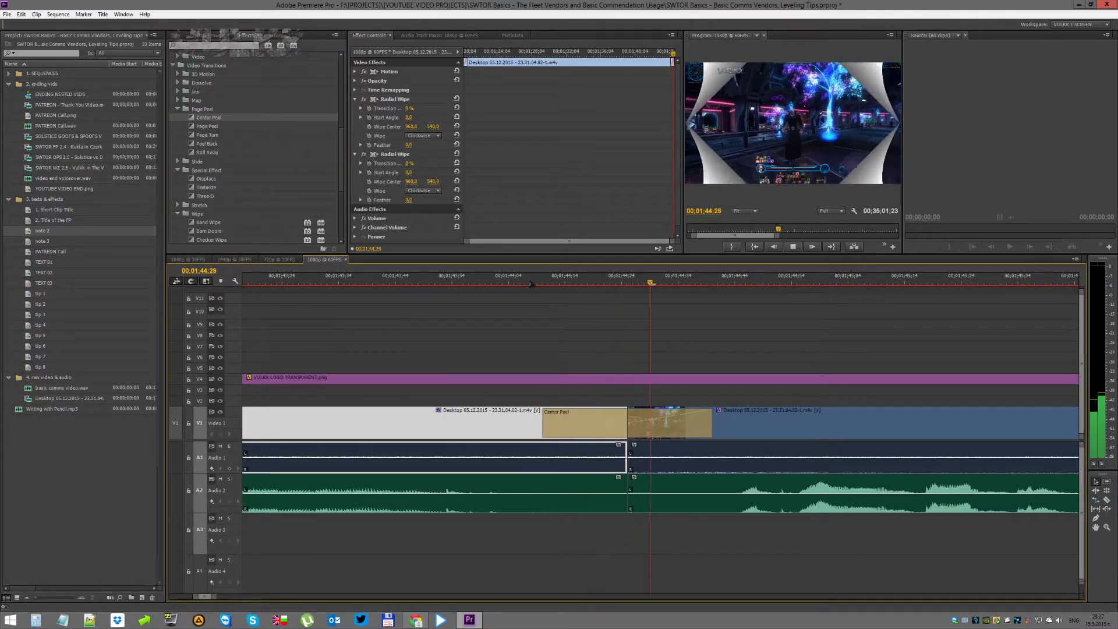
{"action": "key", "text": "space"}
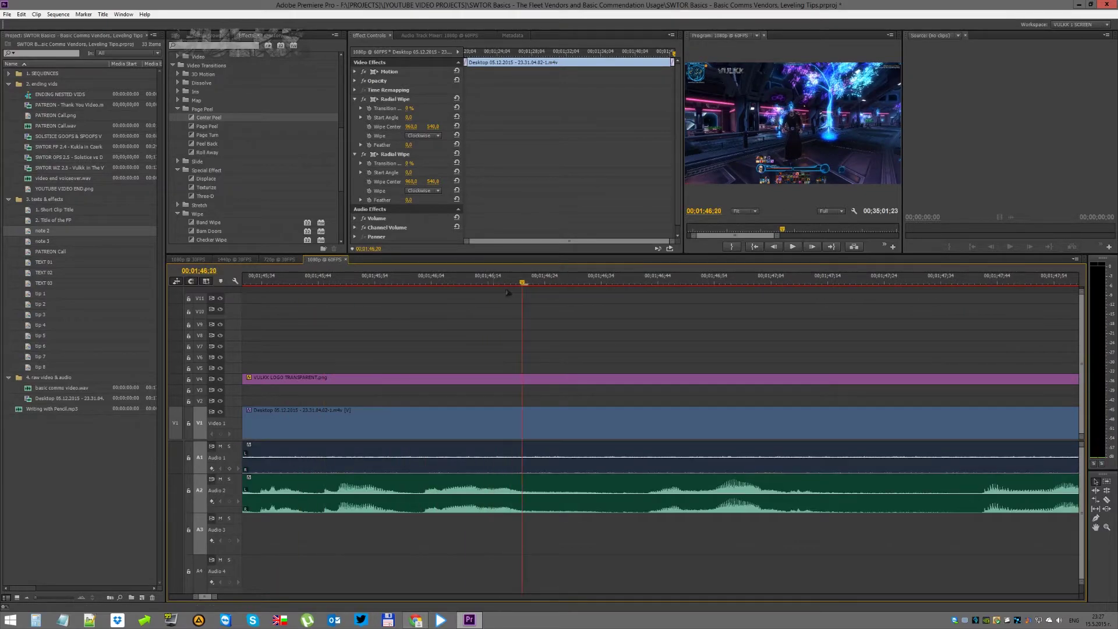
{"action": "scroll", "coordinate": [513, 284], "scroll_direction": "down", "scroll_amount": 5}
{"action": "left_click", "coordinate": [476, 280]}
{"action": "key", "text": "space"}
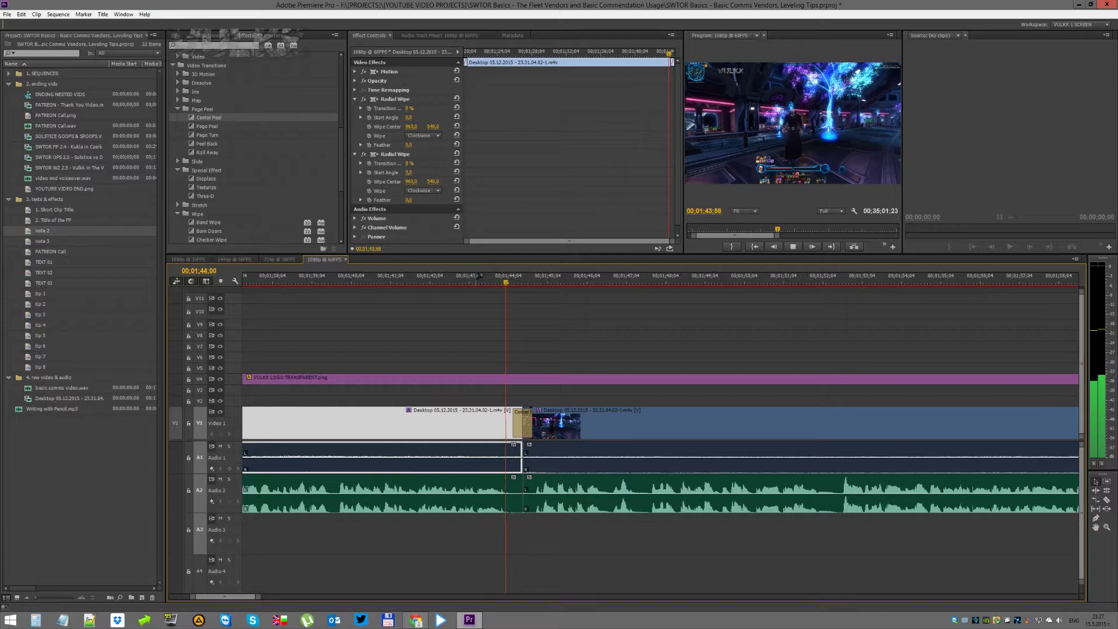
Play the gameplay after the Center Peel transition up to about 00;02;44 and scan the voiceover waveform
{"action": "left_click", "coordinate": [647, 348]}
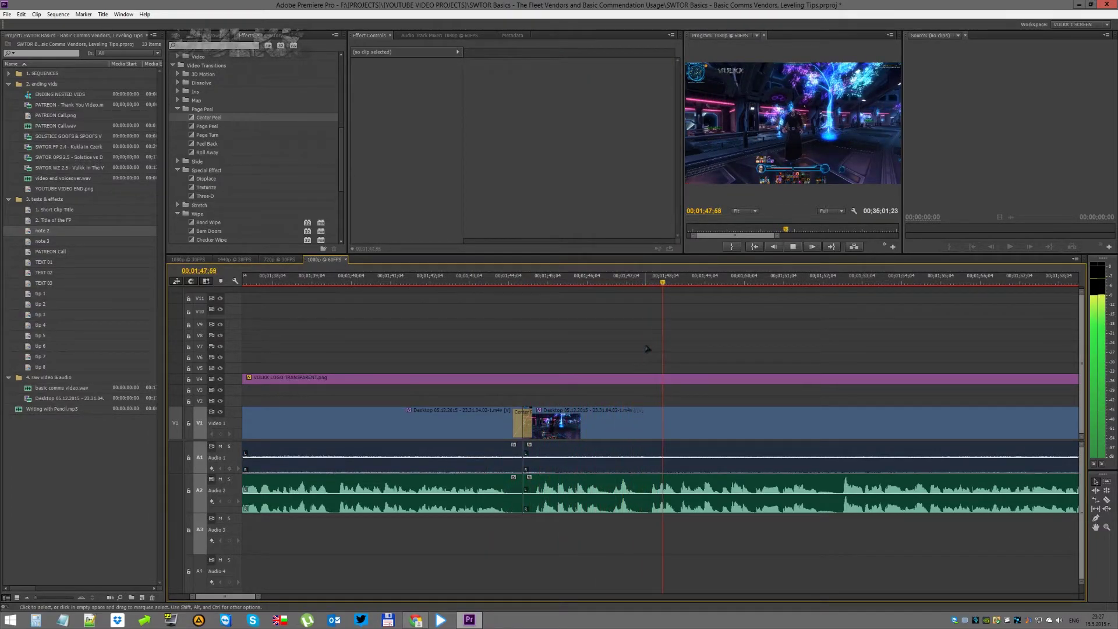
{"action": "scroll", "coordinate": [643, 348], "scroll_direction": "down", "scroll_amount": 2}
{"action": "scroll", "coordinate": [645, 352], "scroll_direction": "down", "scroll_amount": 4}
{"action": "scroll", "coordinate": [646, 355], "scroll_direction": "up", "scroll_amount": 5}
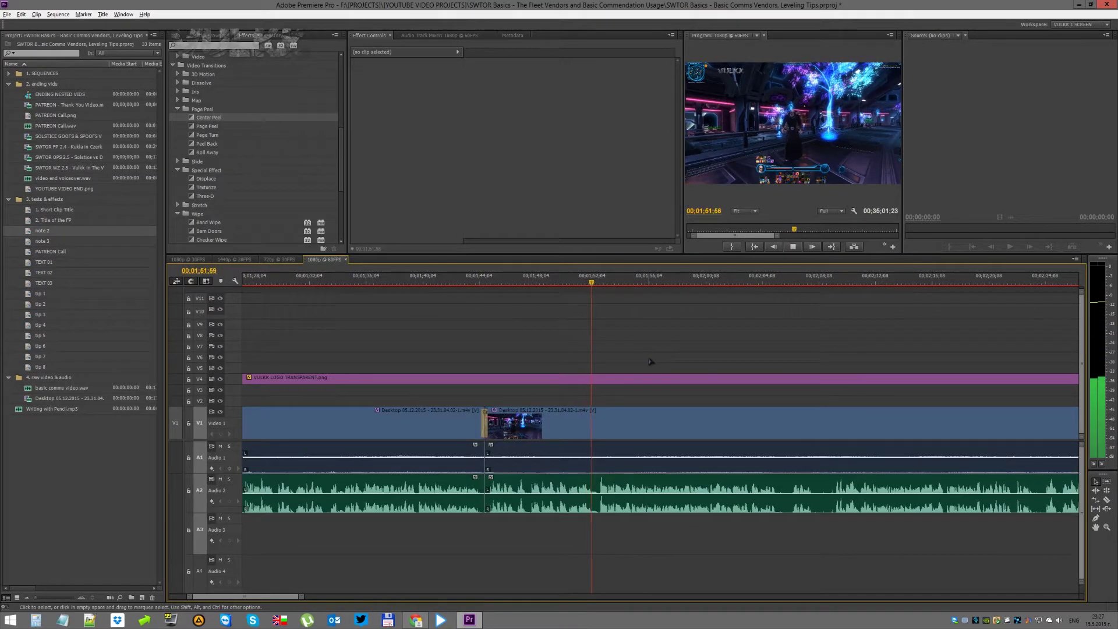
{"action": "key", "text": "minus"}
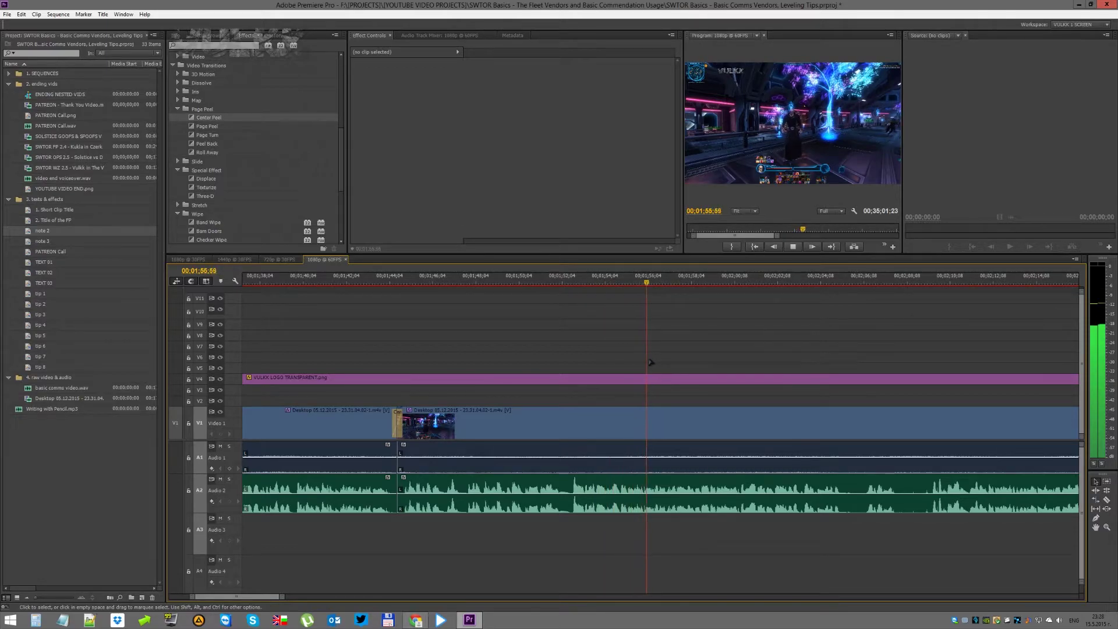
{"action": "scroll", "coordinate": [650, 363], "scroll_direction": "down", "scroll_amount": 6}
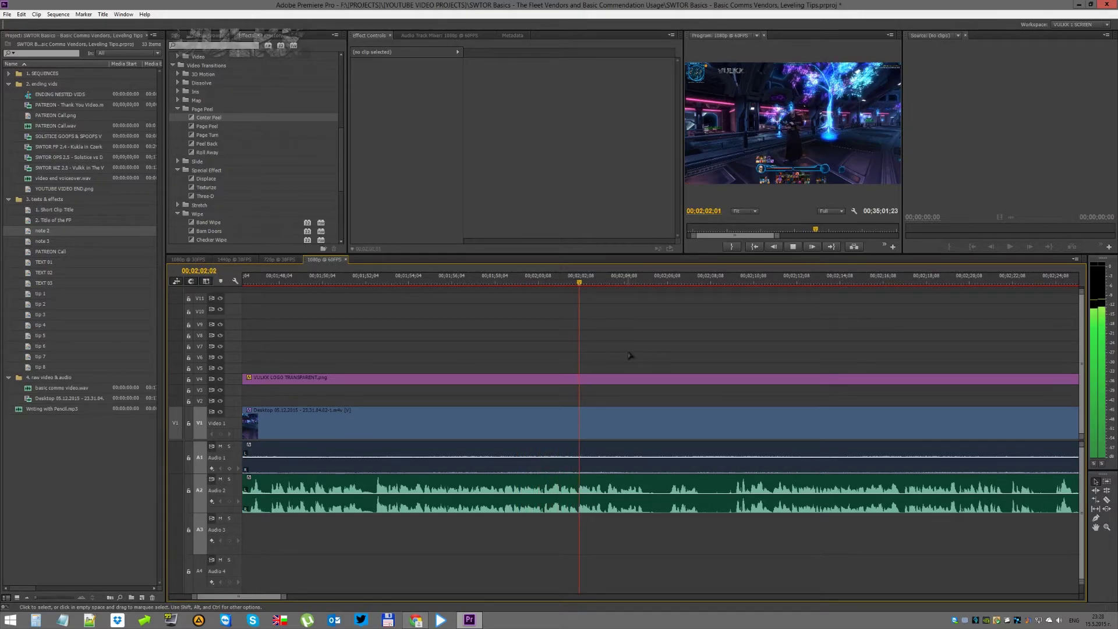
{"action": "key", "text": "minus"}
{"action": "key", "text": "minus"}
{"action": "key", "text": "minus"}
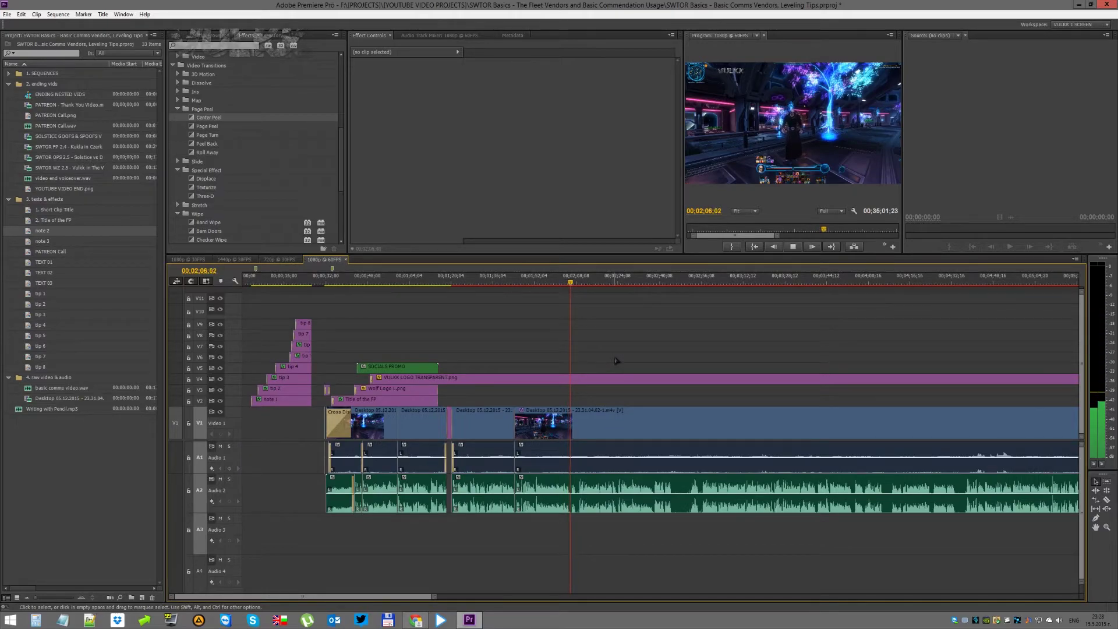
{"action": "key", "text": "equal"}
{"action": "key", "text": "equal"}
{"action": "key", "text": "equal"}
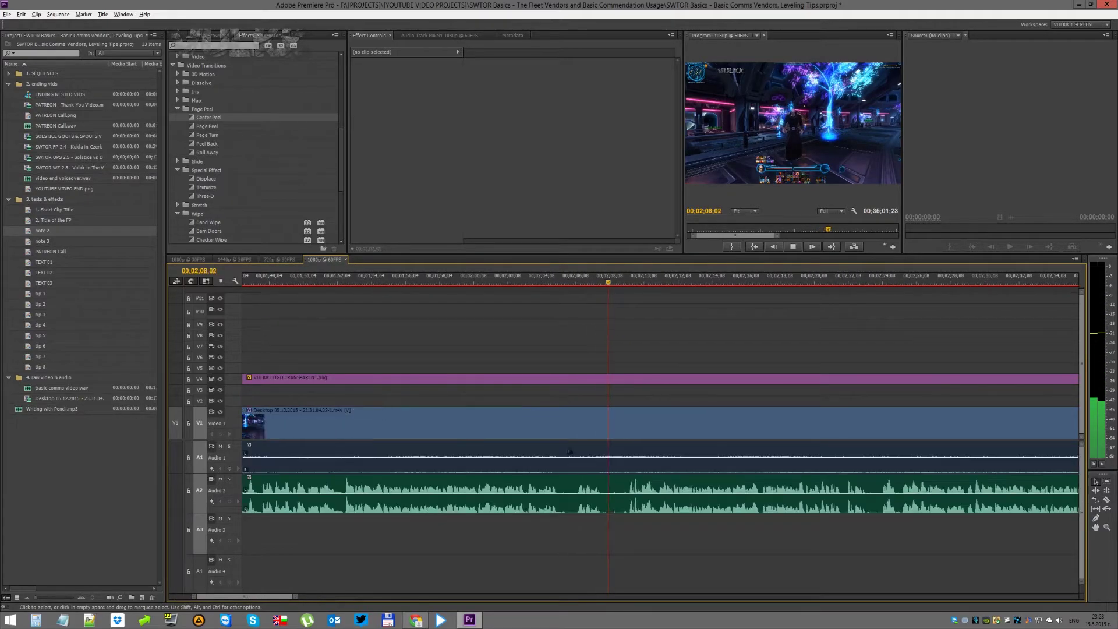
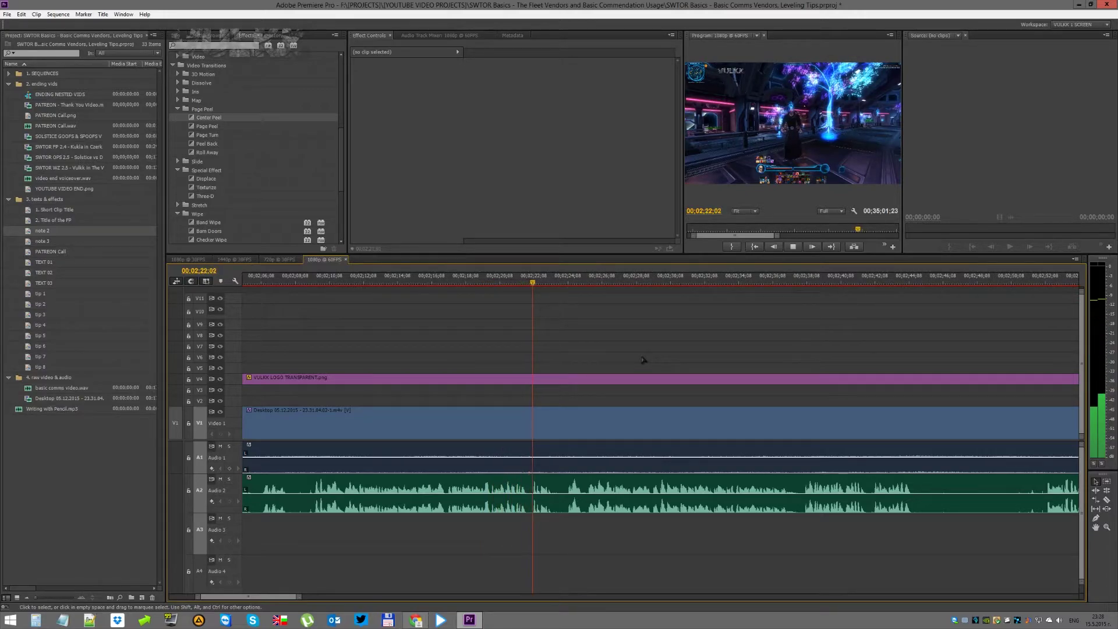
{"action": "left_click", "coordinate": [678, 378]}
{"action": "left_click", "coordinate": [694, 369]}
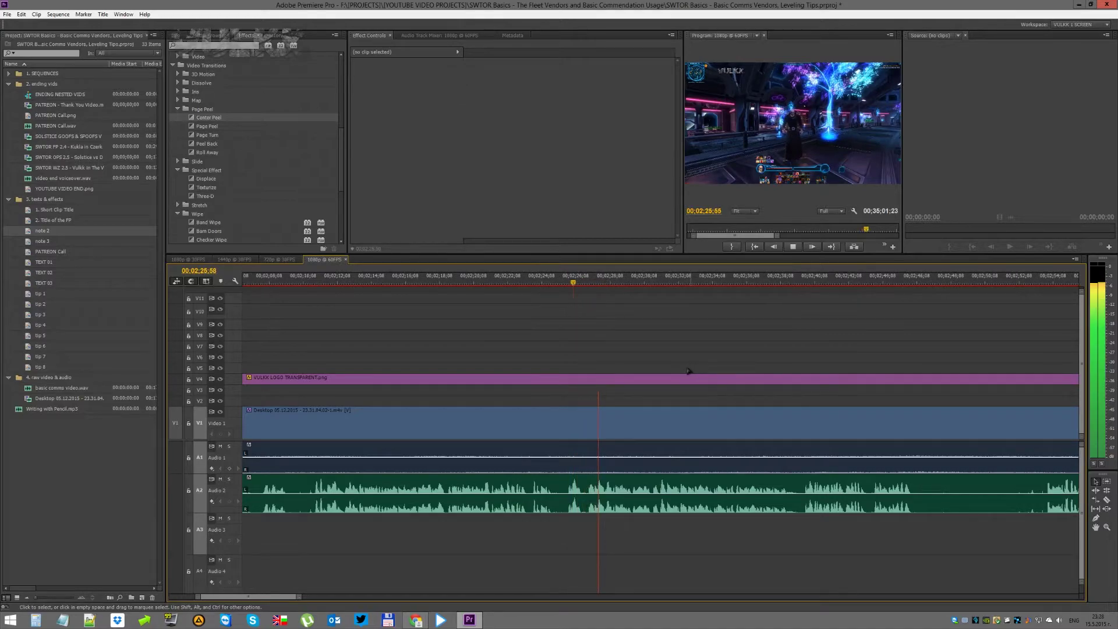
{"action": "scroll", "coordinate": [676, 374], "scroll_direction": "down", "scroll_amount": 3}
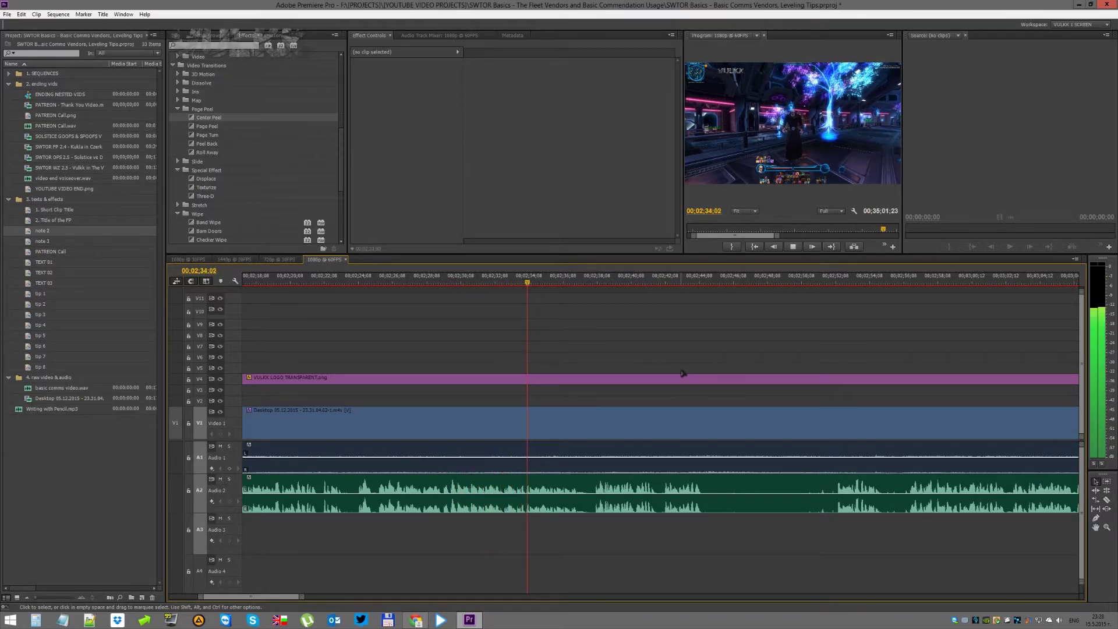
{"action": "key", "text": "space"}
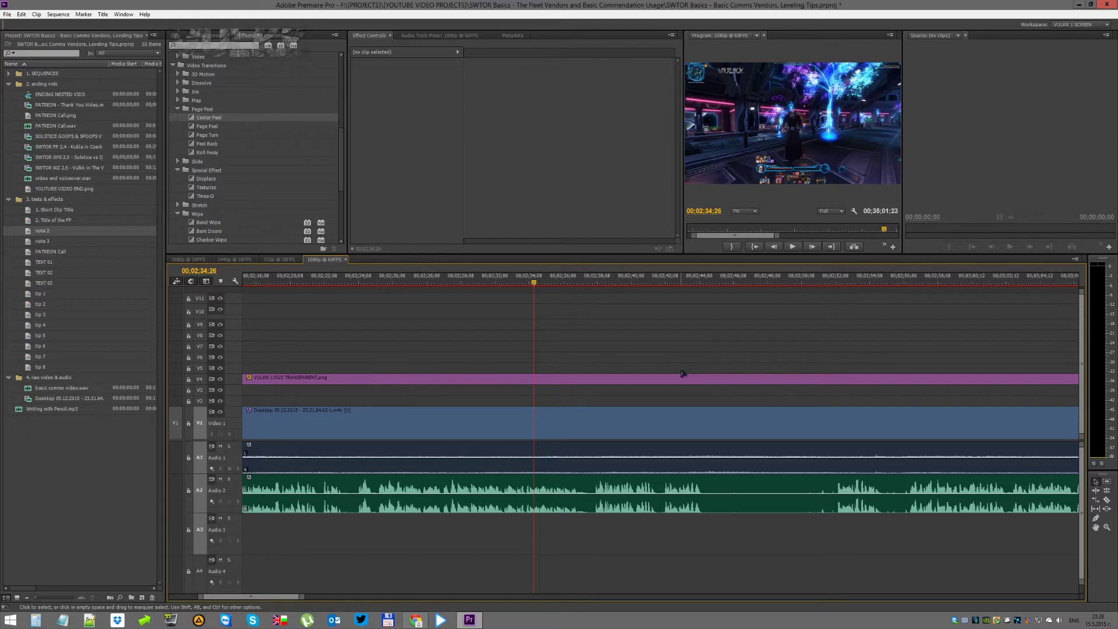
{"action": "key", "text": "space"}
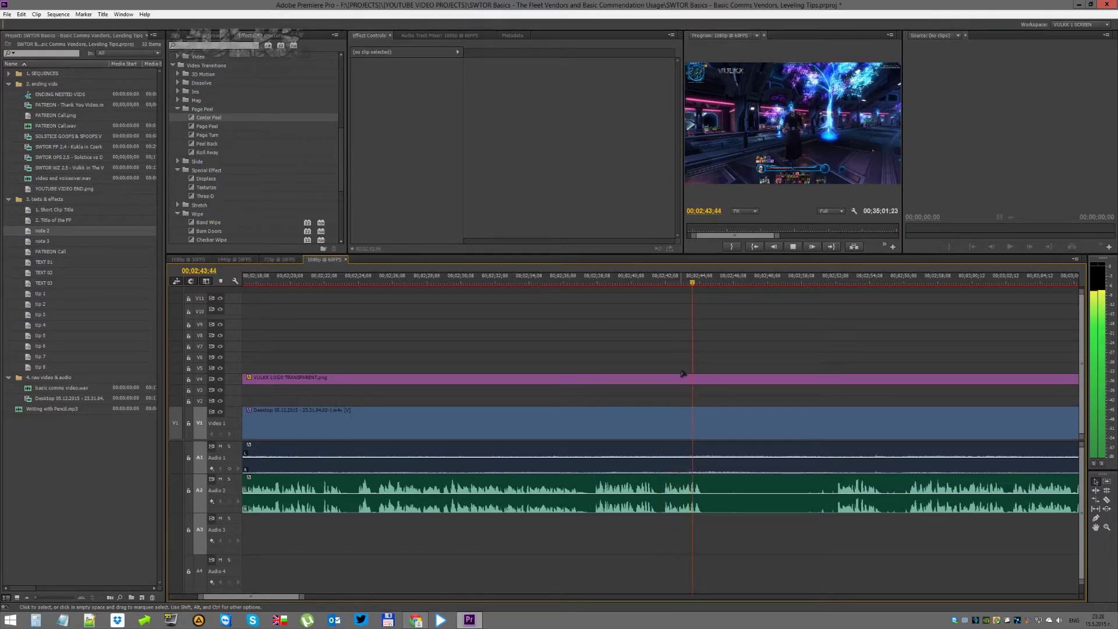
{"action": "key", "text": "space"}
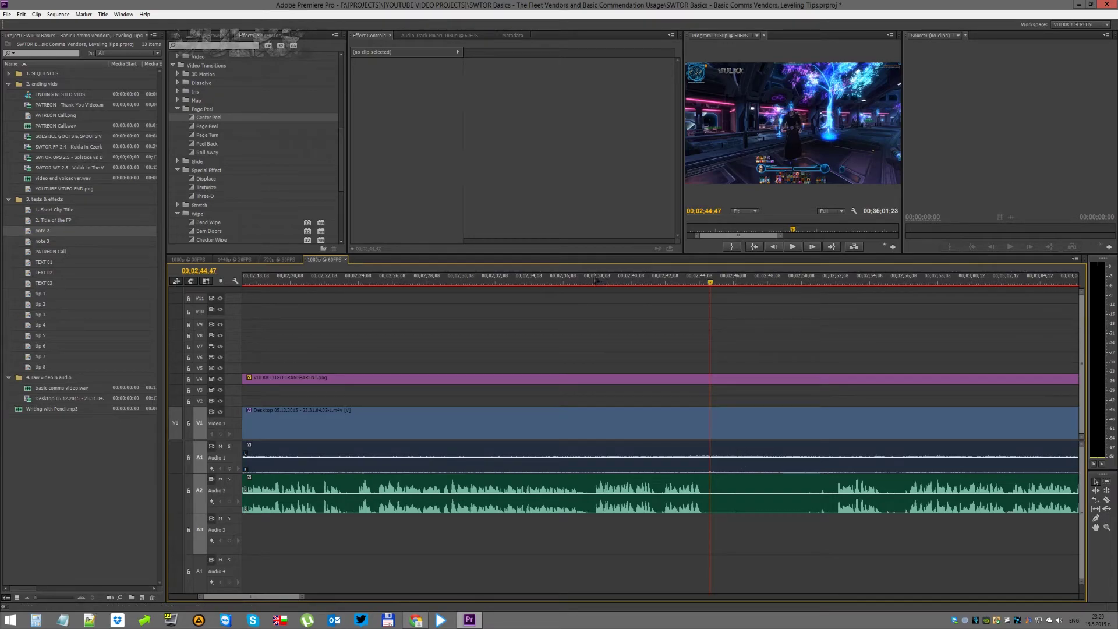
Replay the voiceover from about 00;02;38 and stop the playhead at 00;02;42;28
{"action": "left_click", "coordinate": [593, 281]}
{"action": "key", "text": "space"}
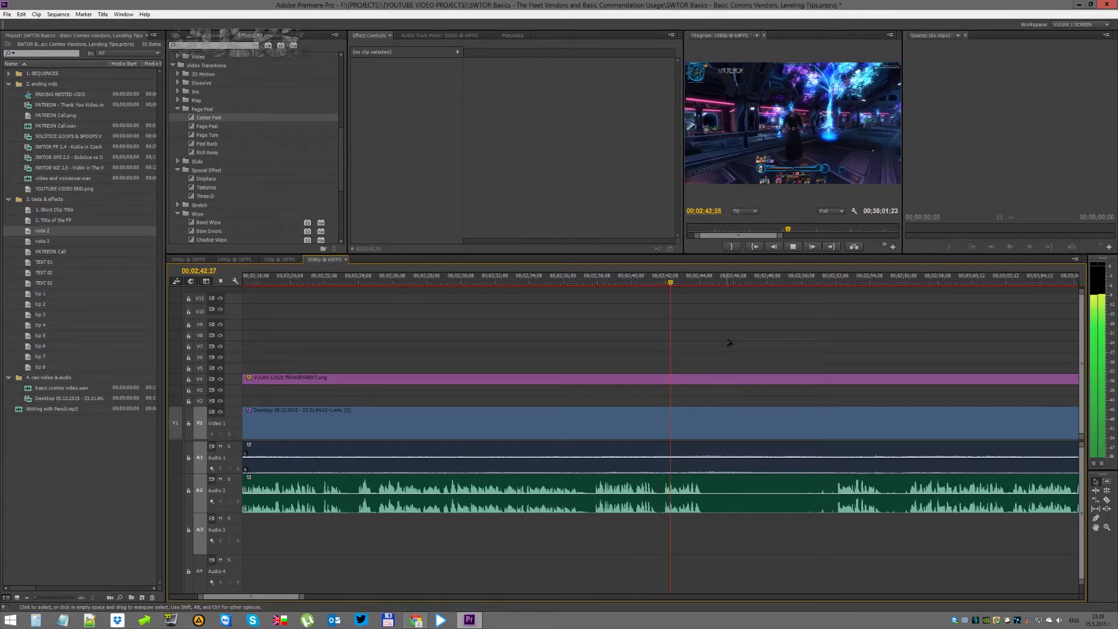
{"action": "key", "text": "space"}
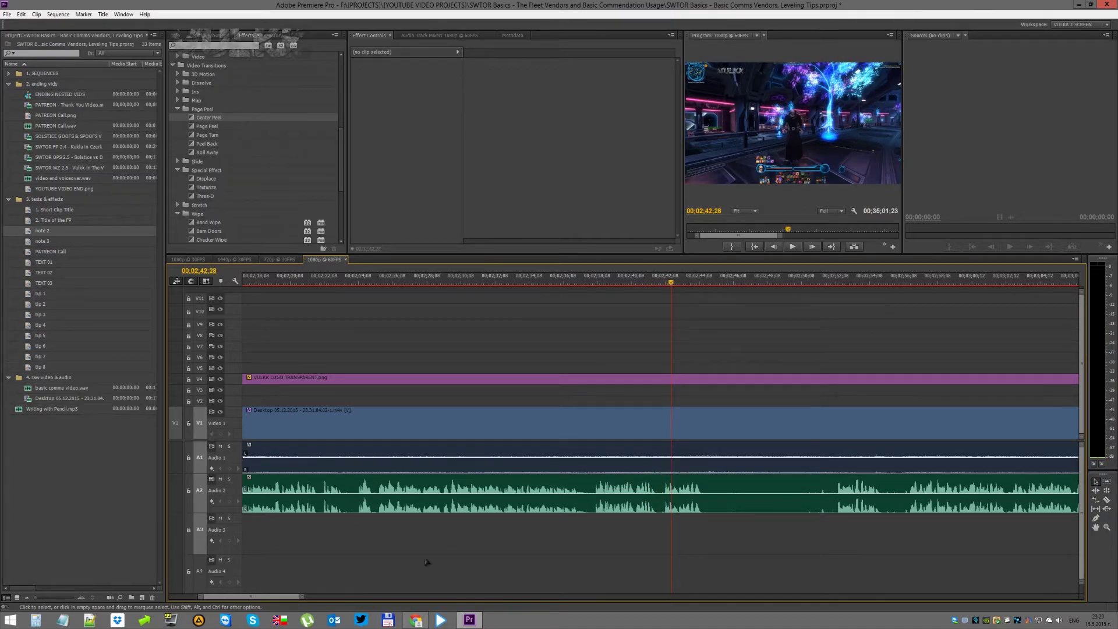
{"action": "left_click", "coordinate": [601, 572]}
Preview the 12x XP cover picture from the [COVERS] folder in File Explorer and place it on track V5 at about 00;02;42
{"action": "left_click", "coordinate": [389, 620]}
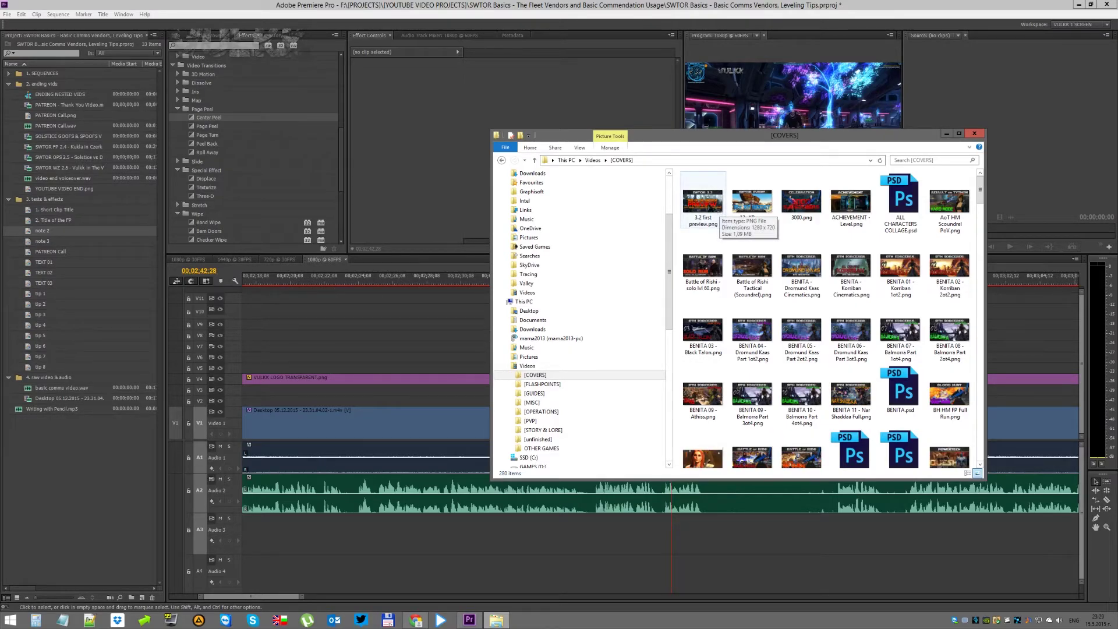
{"action": "left_click", "coordinate": [751, 201]}
{"action": "double_click", "coordinate": [751, 201]}
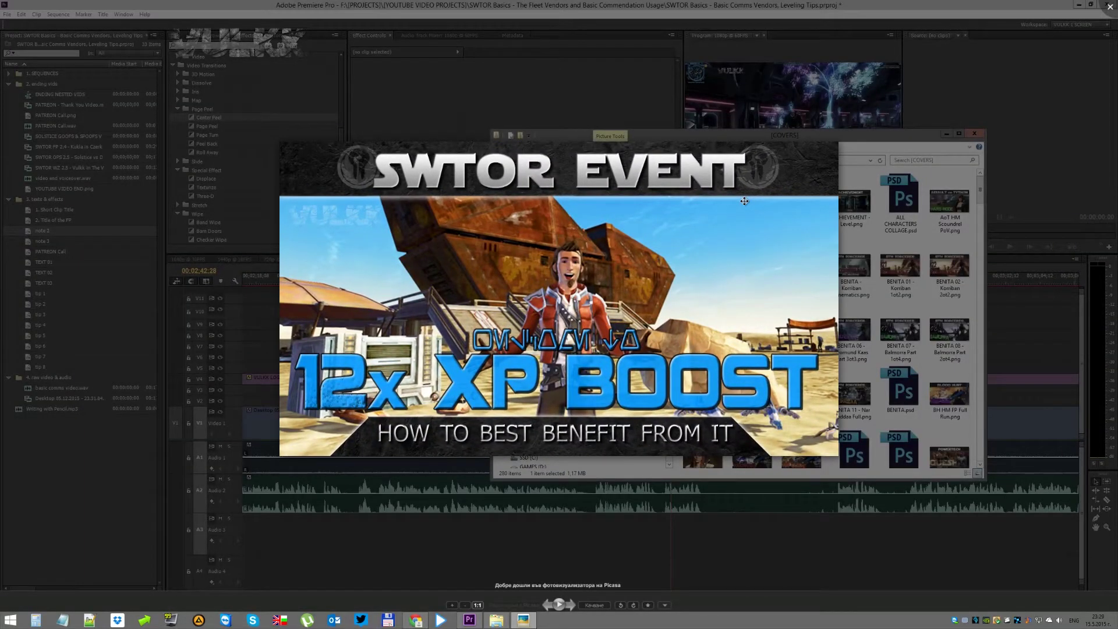
{"action": "key", "text": "Escape"}
{"action": "left_click_drag", "start_coordinate": [751, 201], "coordinate": [684, 367]}
{"action": "scroll", "coordinate": [693, 365], "scroll_direction": "up", "scroll_amount": 4}
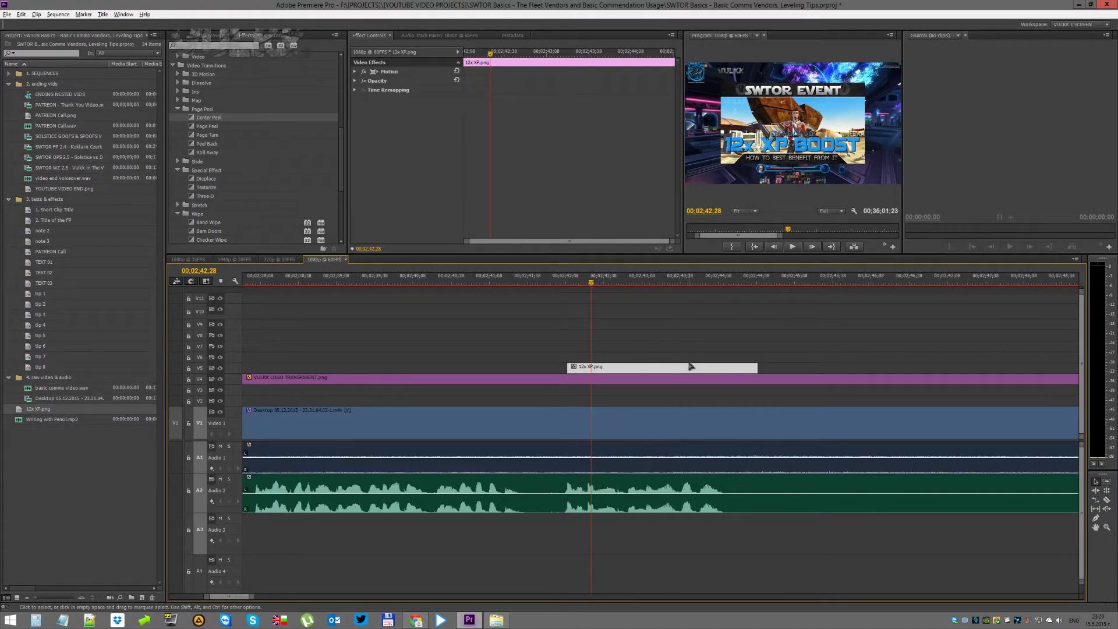
Apply the default transition to the start and end of the 12x XP.png clip and play across it
{"action": "right_click", "coordinate": [569, 371]}
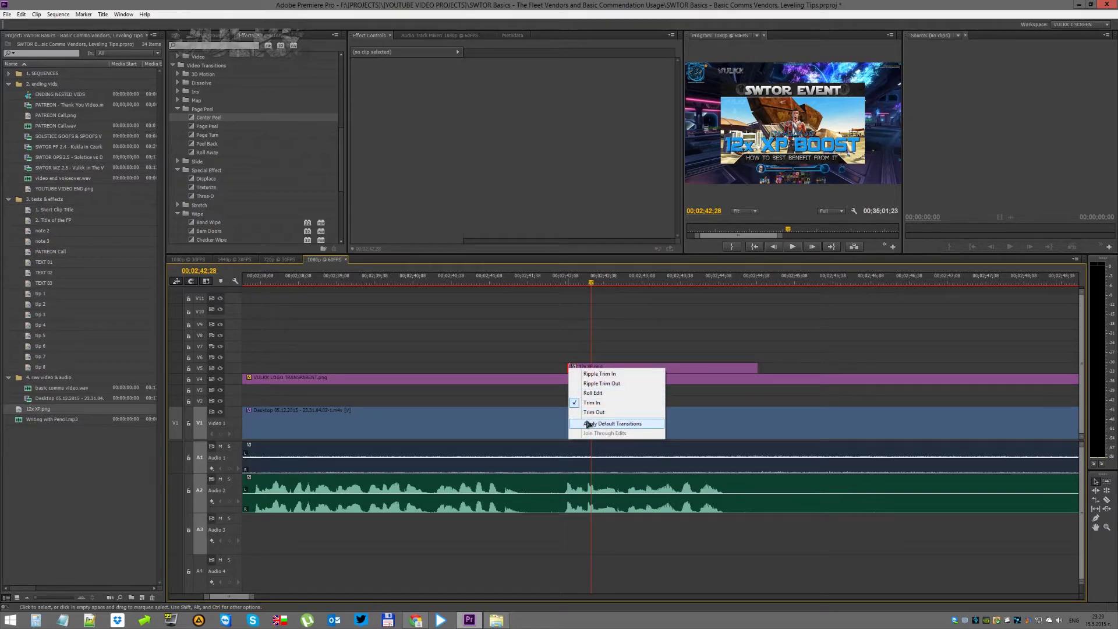
{"action": "left_click", "coordinate": [600, 424]}
{"action": "right_click", "coordinate": [754, 367]}
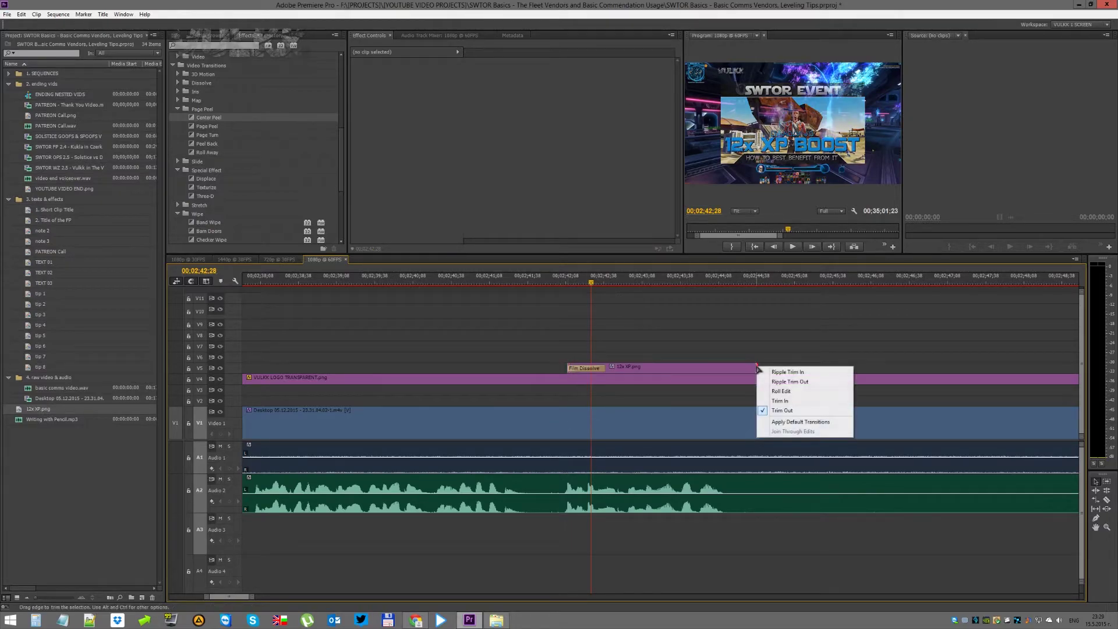
{"action": "left_click", "coordinate": [774, 423]}
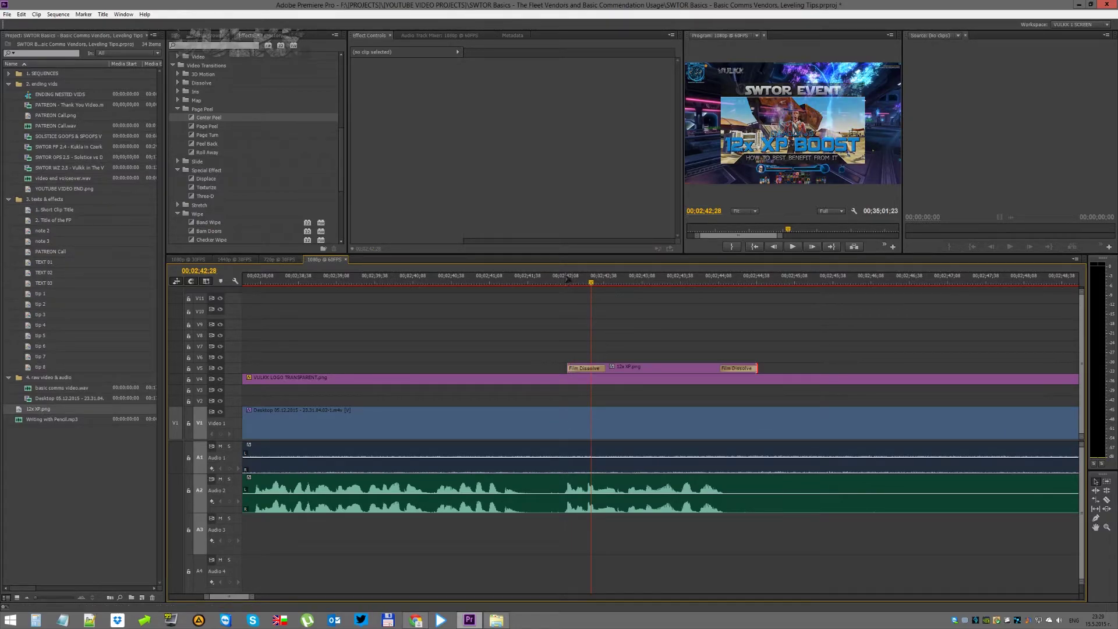
{"action": "left_click", "coordinate": [565, 280]}
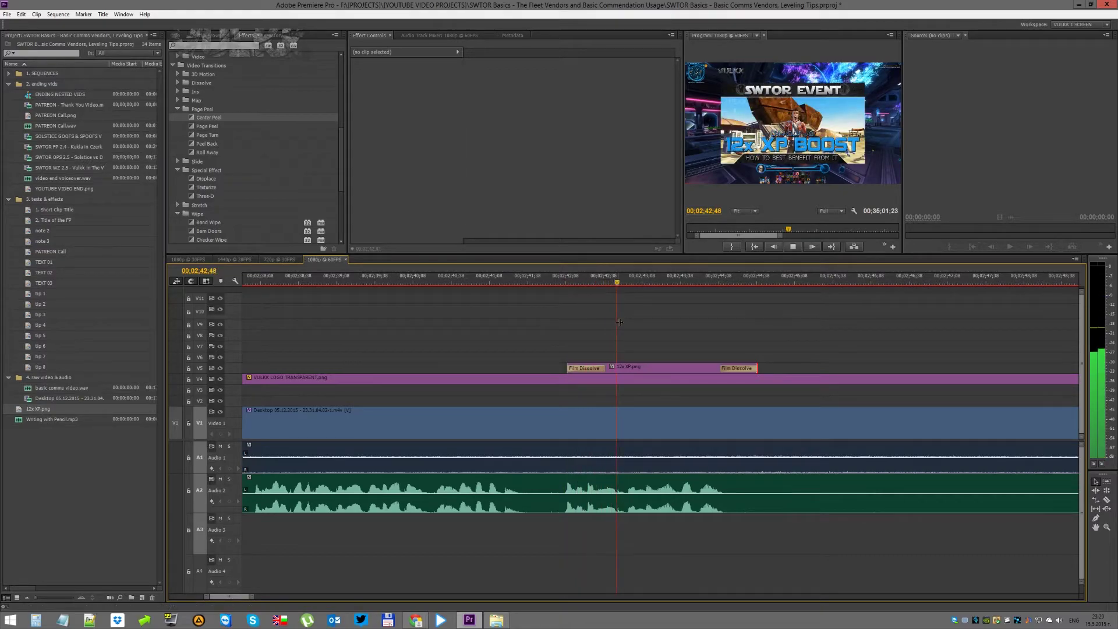
Set starting Position and Scale keyframes for the 12x XP.png clip at 00;02;42;59
{"action": "left_click", "coordinate": [633, 368]}
{"action": "left_click", "coordinate": [631, 281]}
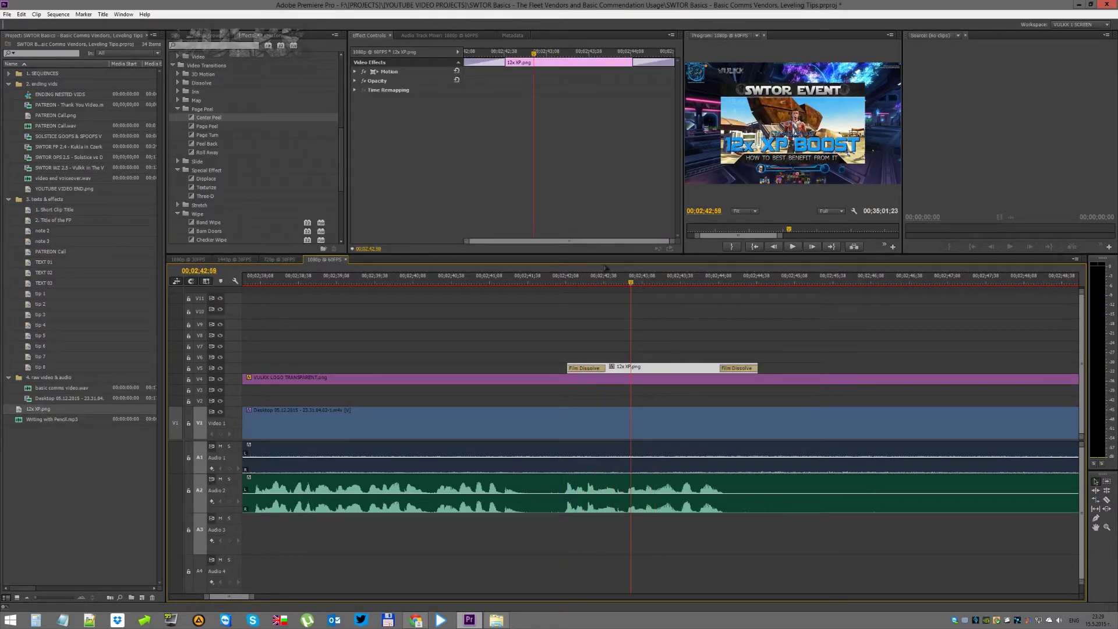
{"action": "left_click", "coordinate": [355, 72]}
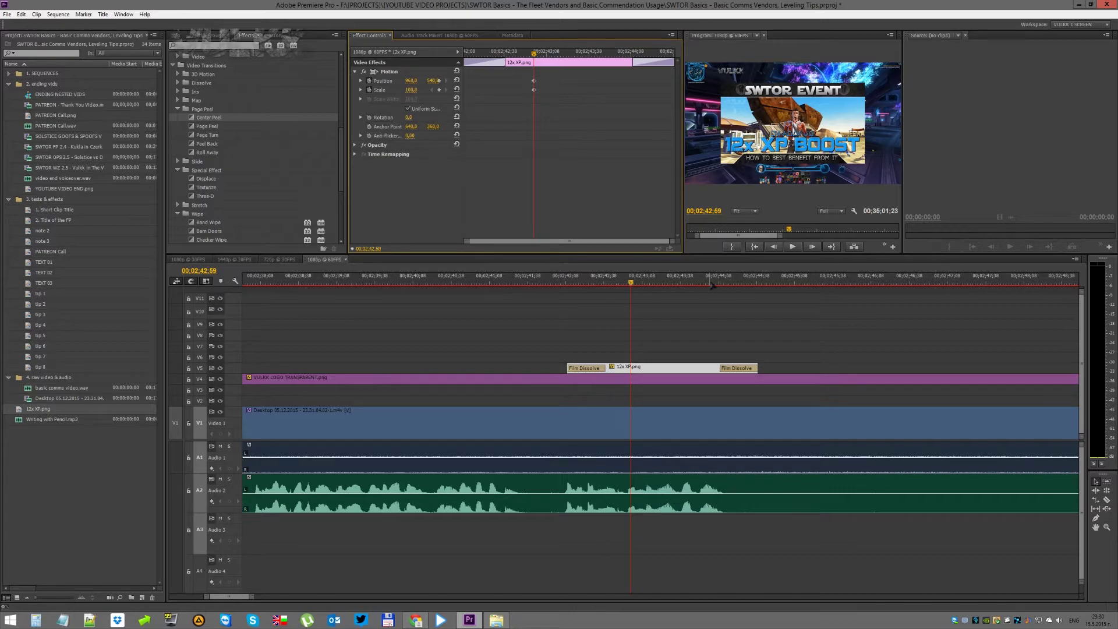
Set the 12x XP.png clip's Scale to 35 at 00;02;43;31
{"action": "left_click", "coordinate": [673, 282]}
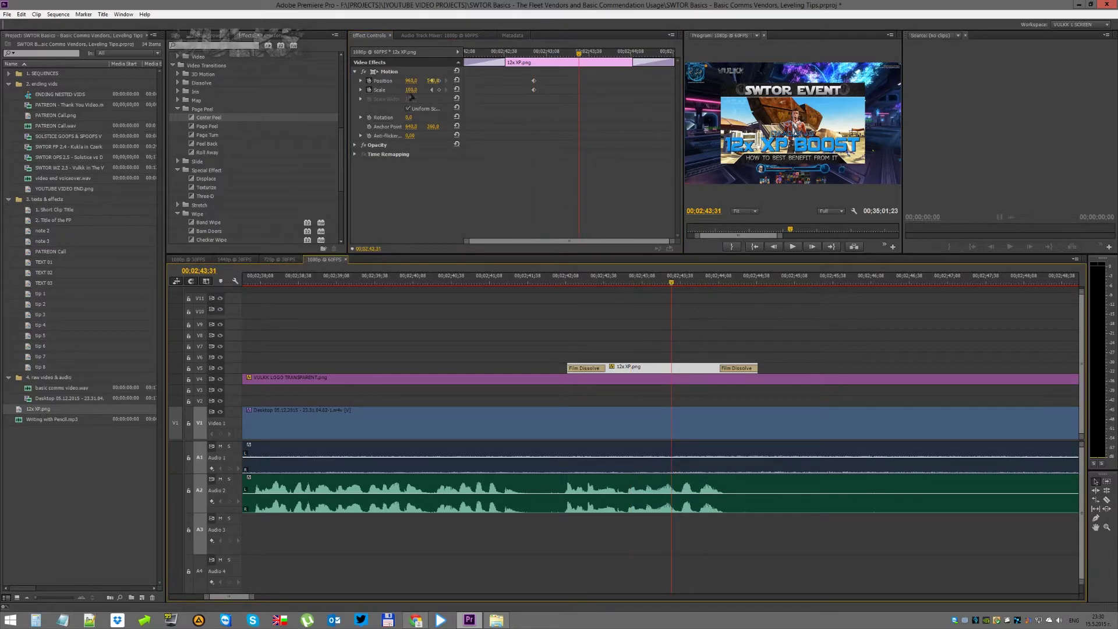
{"action": "left_click", "coordinate": [411, 90]}
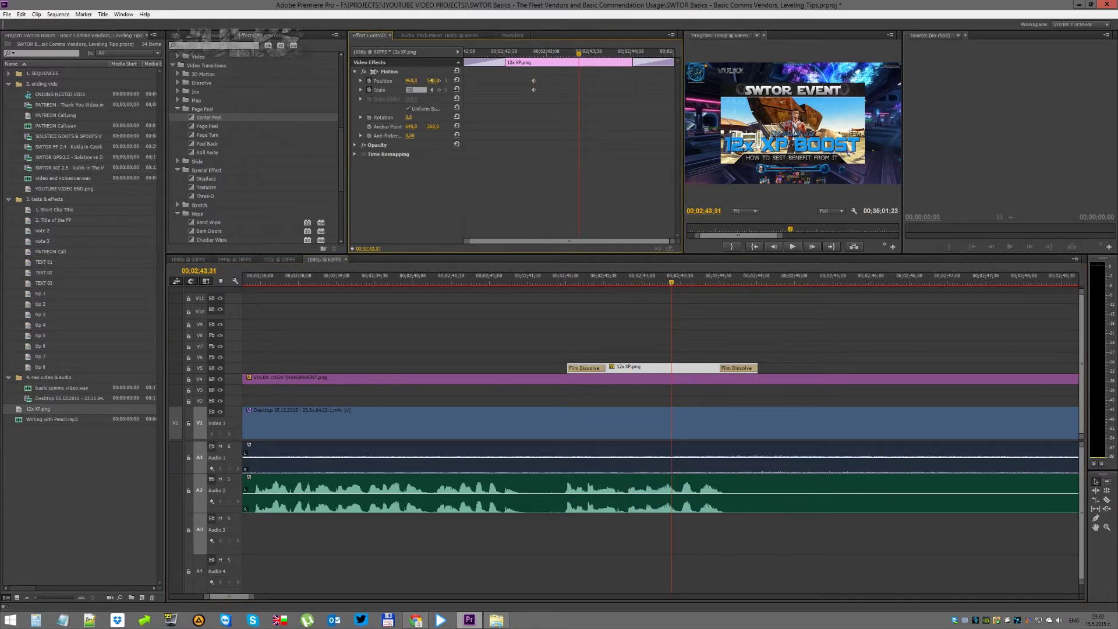
{"action": "type", "text": "35"}
{"action": "key", "text": "Return"}
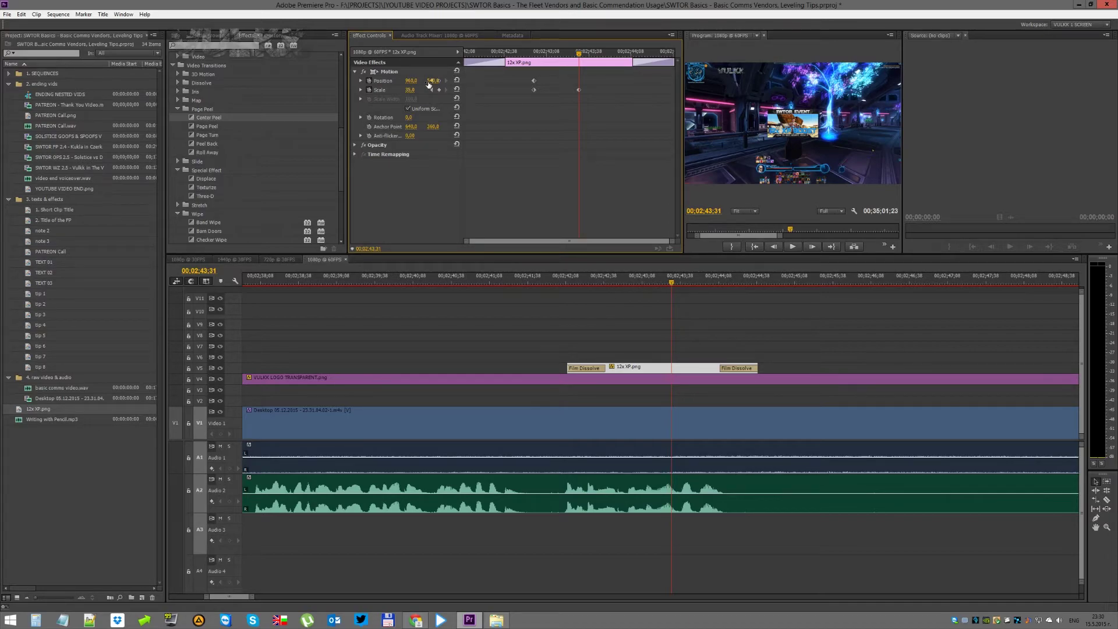
Move the 12x XP.png picture to the frame's upper-right corner at 00;02;43;31 and fine-tune its position in an enlarged preview
{"action": "left_click", "coordinate": [796, 122]}
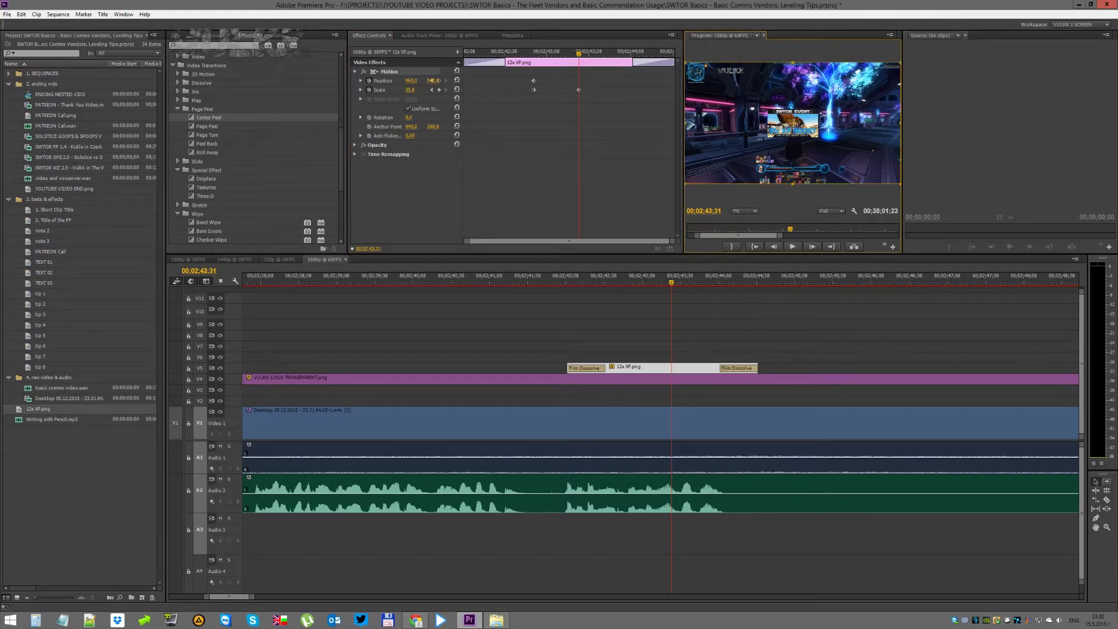
{"action": "left_click_drag", "start_coordinate": [796, 122], "coordinate": [875, 80]}
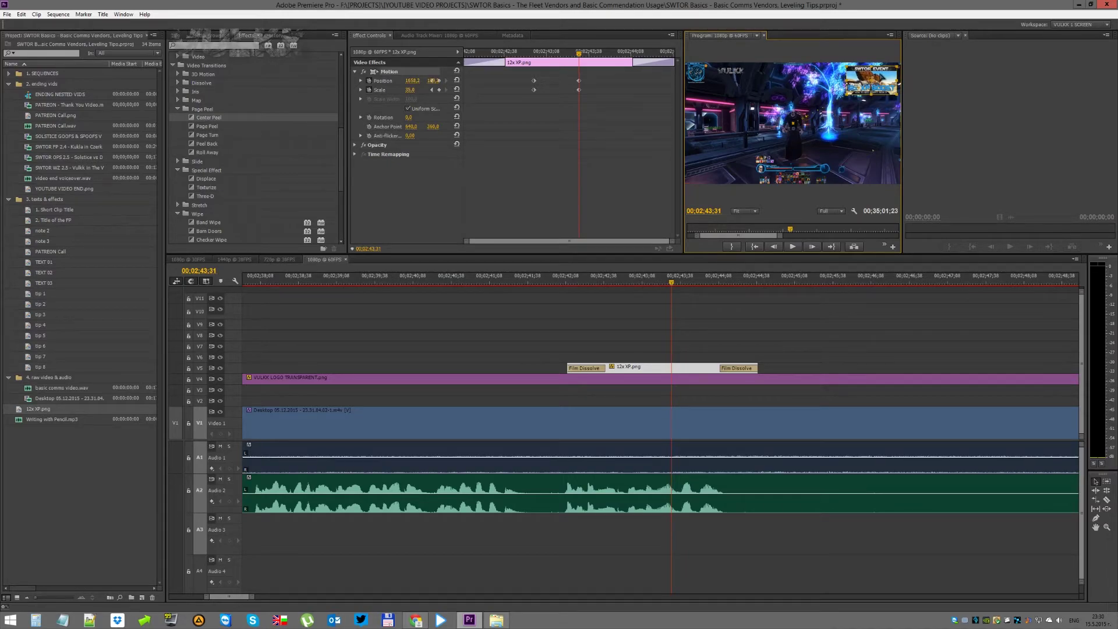
{"action": "key", "text": "grave"}
{"action": "key", "text": "Up"}
{"action": "key", "text": "Up"}
{"action": "key", "text": "Up"}
{"action": "key", "text": "Up"}
{"action": "key", "text": "Up"}
{"action": "key", "text": "Up"}
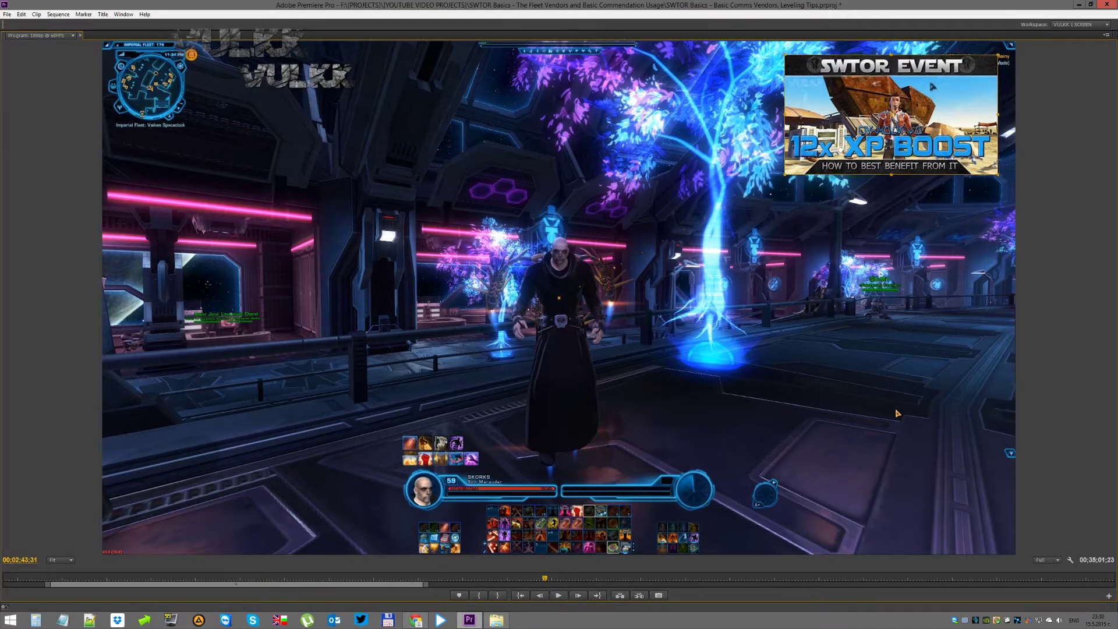
{"action": "key", "text": "equal"}
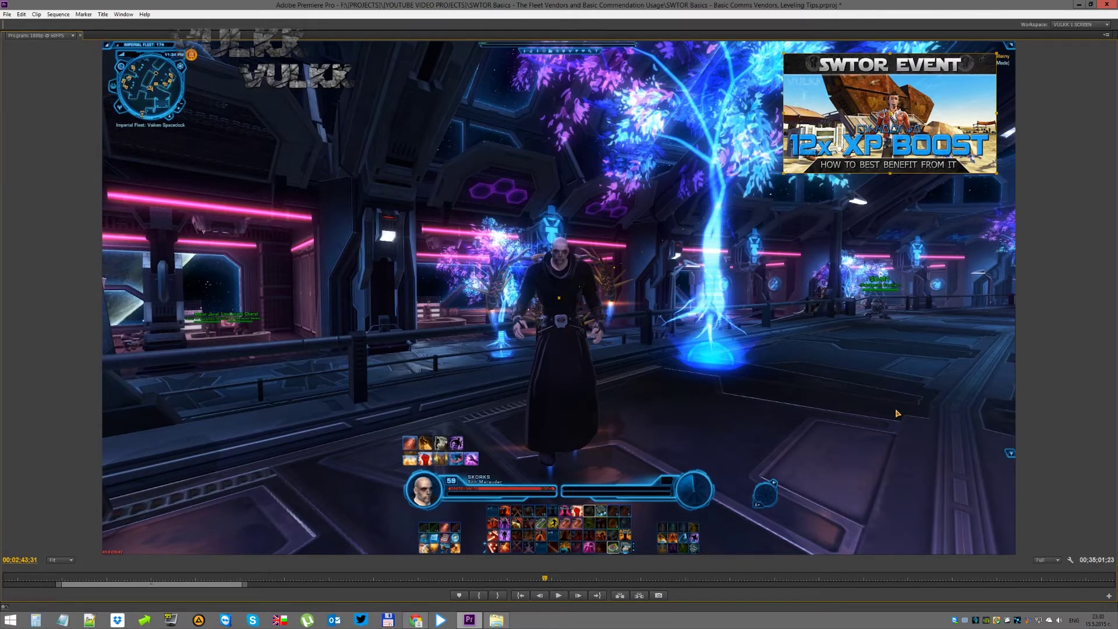
{"action": "key", "text": "Right"}
{"action": "key", "text": "Right"}
{"action": "key", "text": "Right"}
{"action": "key", "text": "Right"}
{"action": "key", "text": "Right"}
{"action": "key", "text": "Right"}
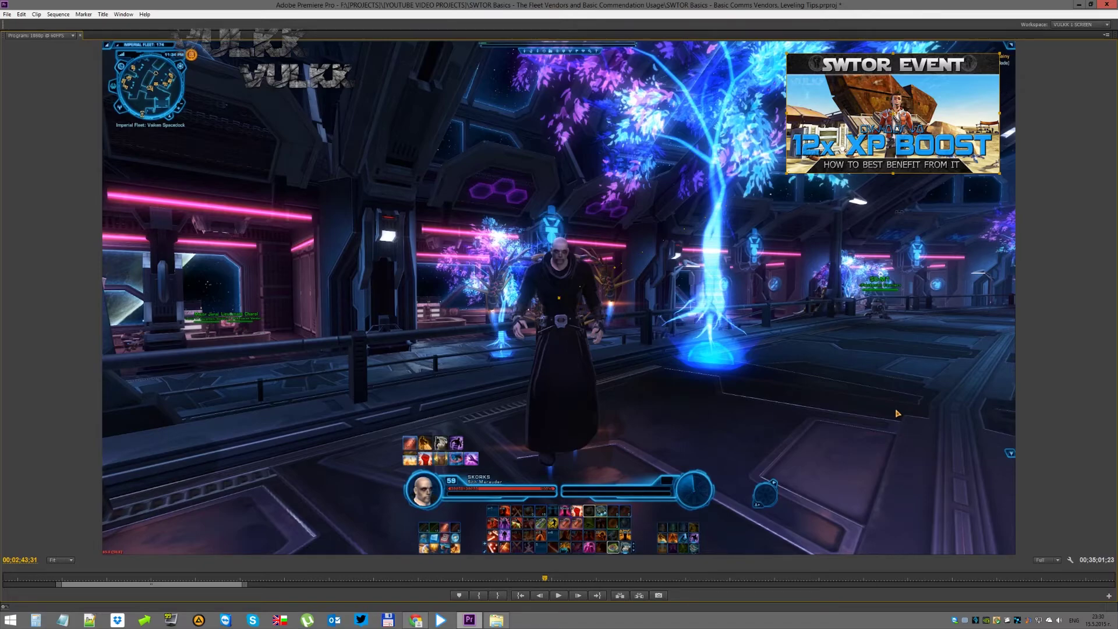
{"action": "key", "text": "grave"}
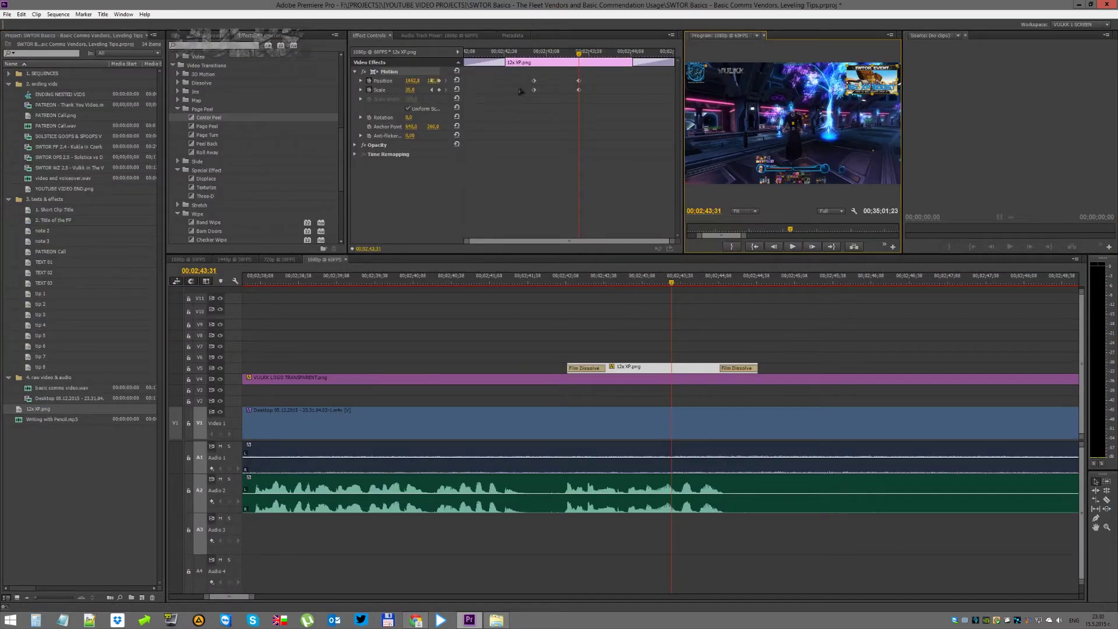
Animate the picture's Rotation from a keyframe at 00;02;42;59 to 360 degrees at 00;02;43;31 and play the animation
{"action": "left_click", "coordinate": [534, 55]}
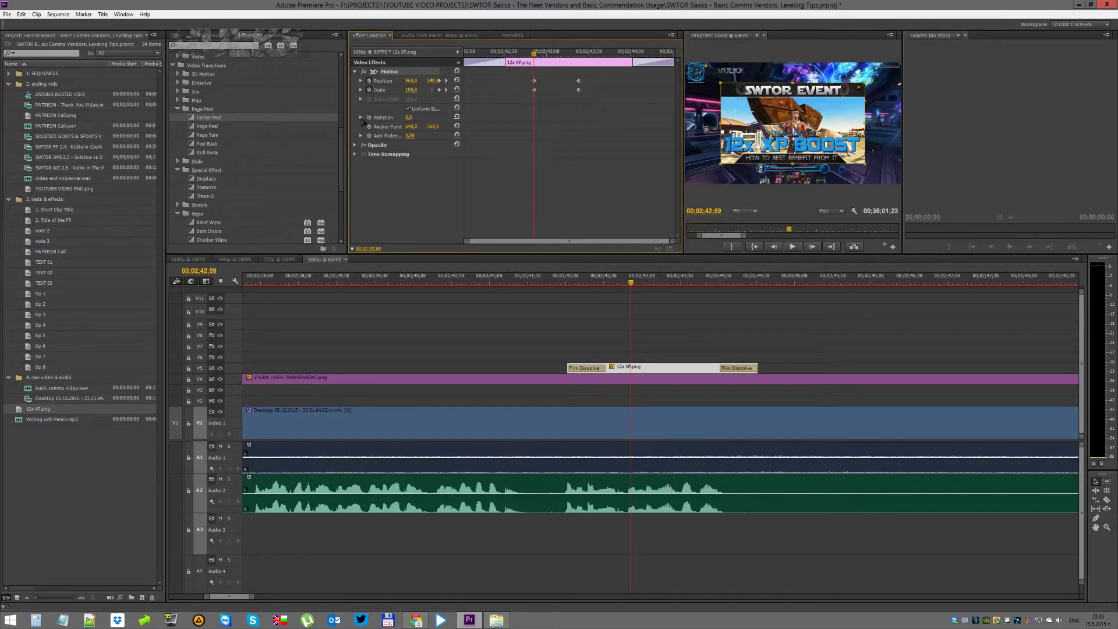
{"action": "left_click", "coordinate": [580, 56]}
{"action": "left_click", "coordinate": [419, 117]}
{"action": "type", "text": "360"}
{"action": "key", "text": "Return"}
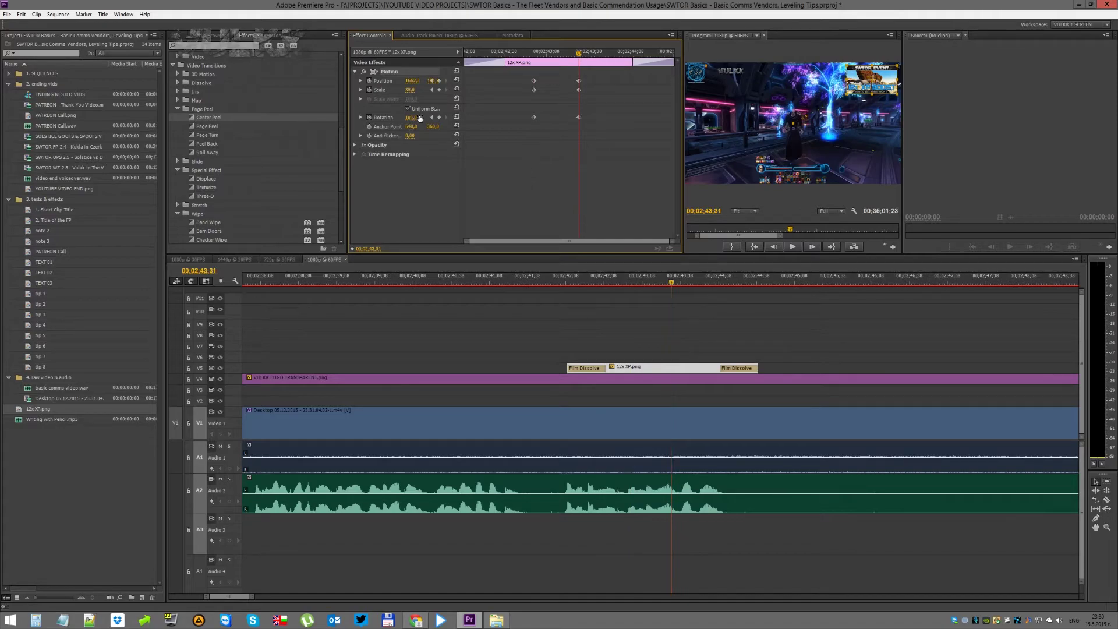
{"action": "left_click", "coordinate": [527, 52]}
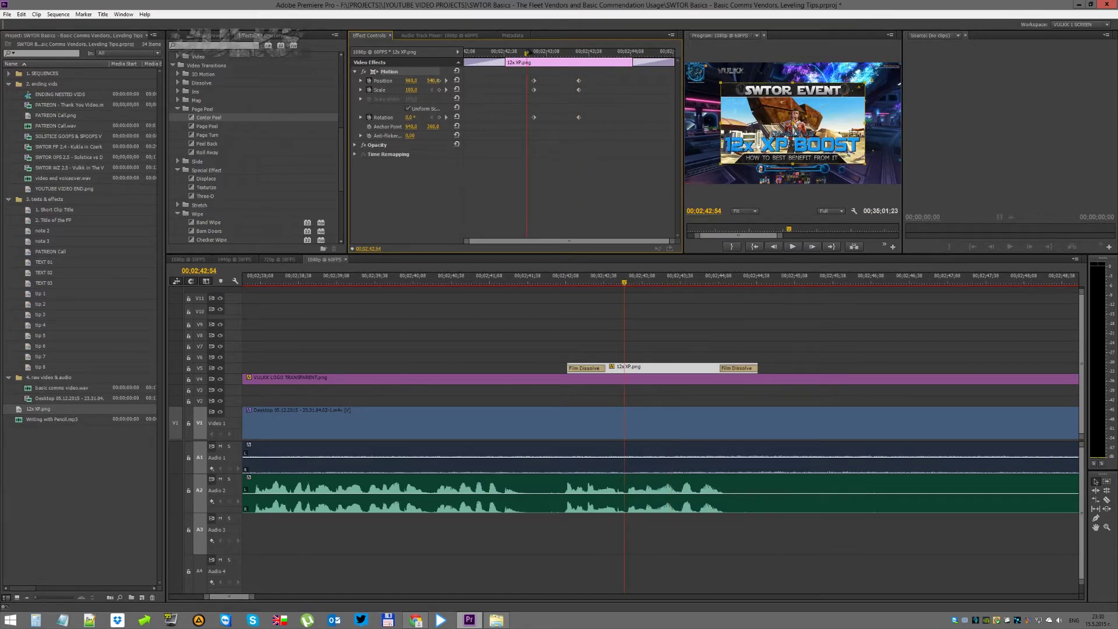
{"action": "key", "text": "space"}
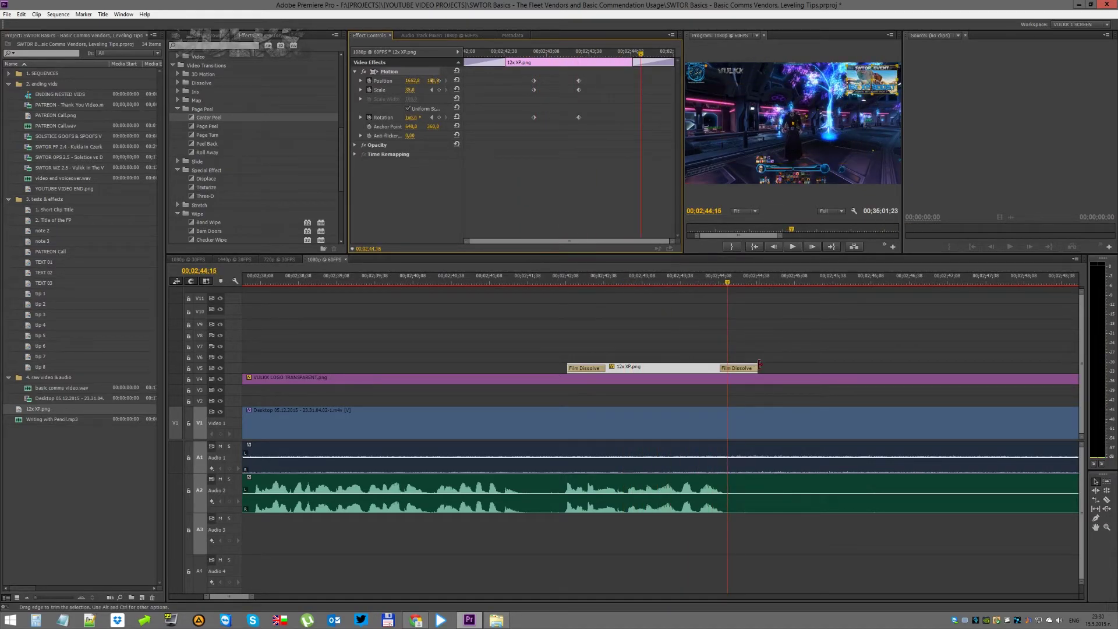
Extend the 12x XP.png clip at both ends to span about 00;02;41;40 to 00;02;47 and play it
{"action": "left_click_drag", "start_coordinate": [636, 368], "coordinate": [606, 372]}
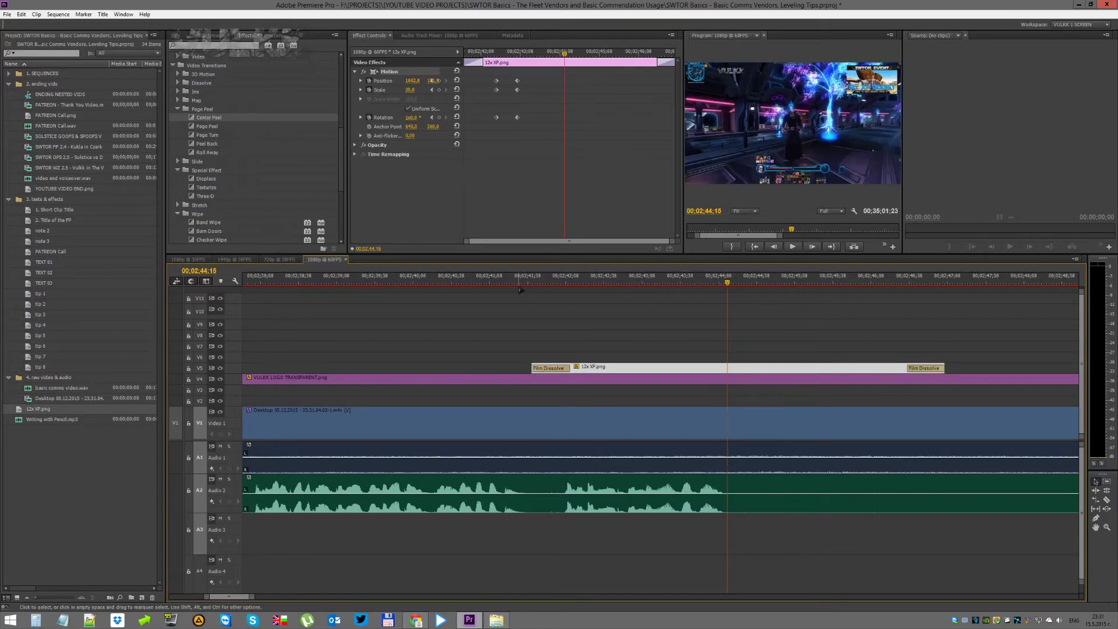
{"action": "left_click", "coordinate": [519, 282]}
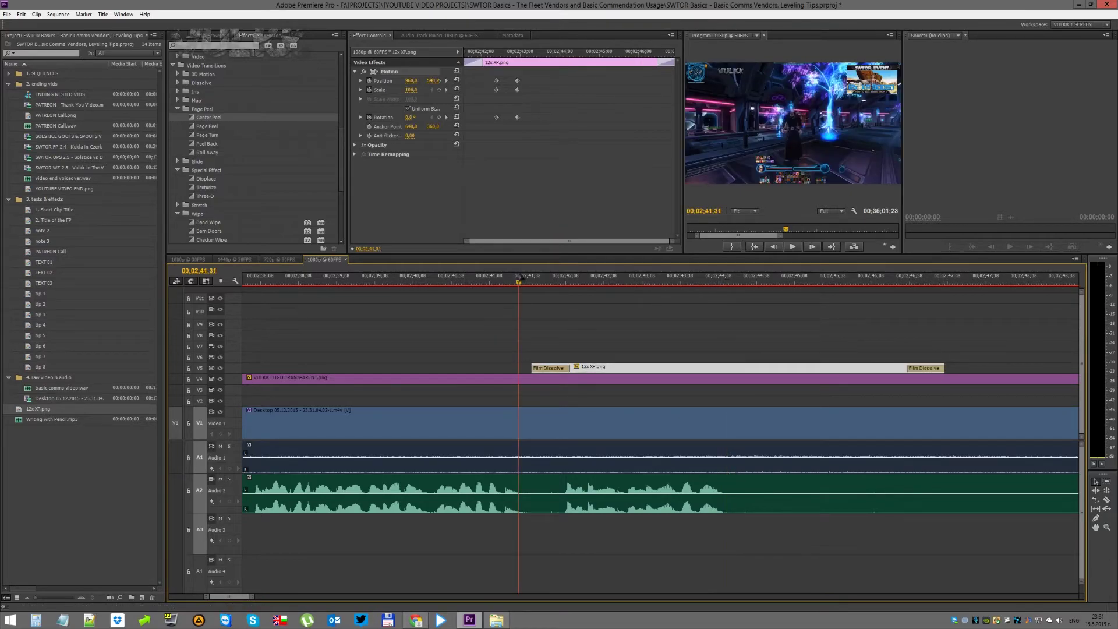
{"action": "key", "text": "space"}
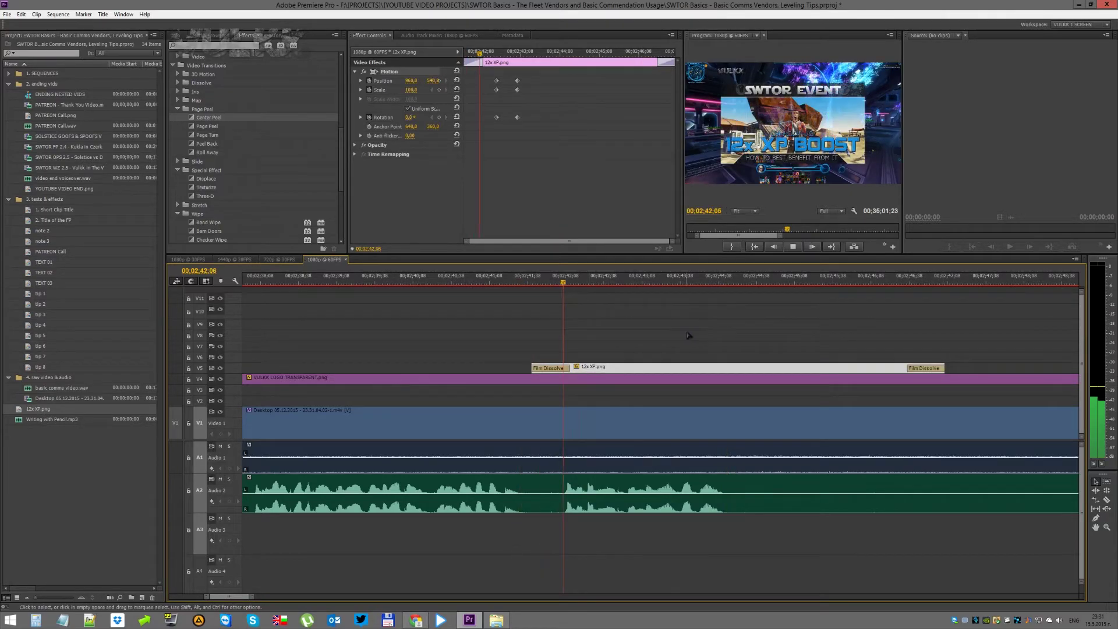
{"action": "key", "text": "space"}
Shift the starting motion keyframes to the clip's beginning and the ending ones to just after the opening dissolve, and play the result
{"action": "left_click_drag", "start_coordinate": [502, 140], "coordinate": [464, 81]}
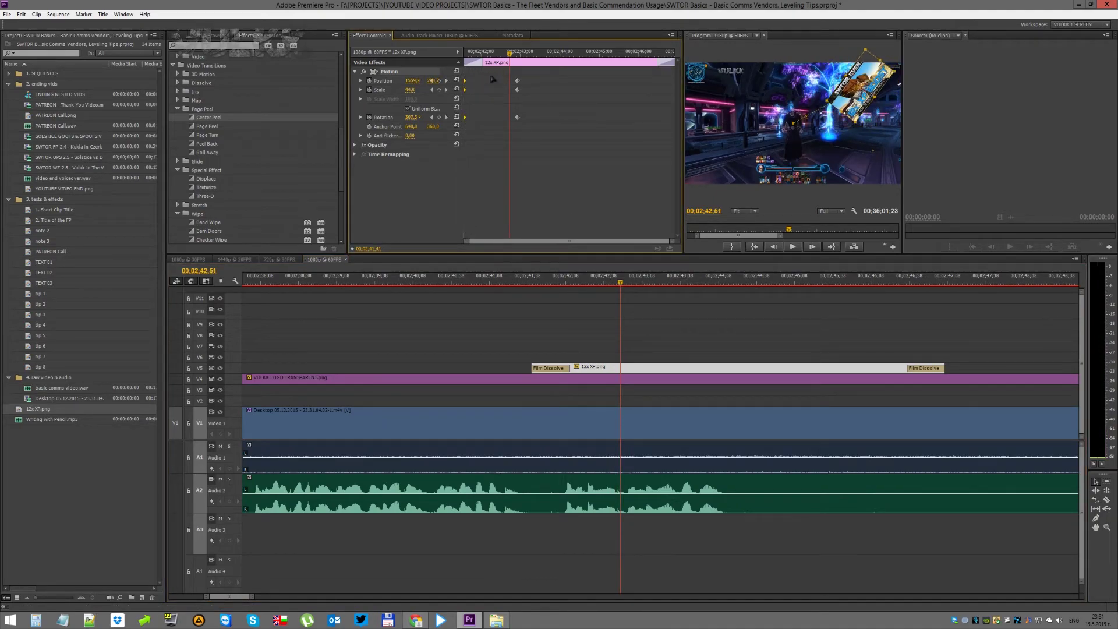
{"action": "left_click_drag", "start_coordinate": [514, 148], "coordinate": [488, 88]}
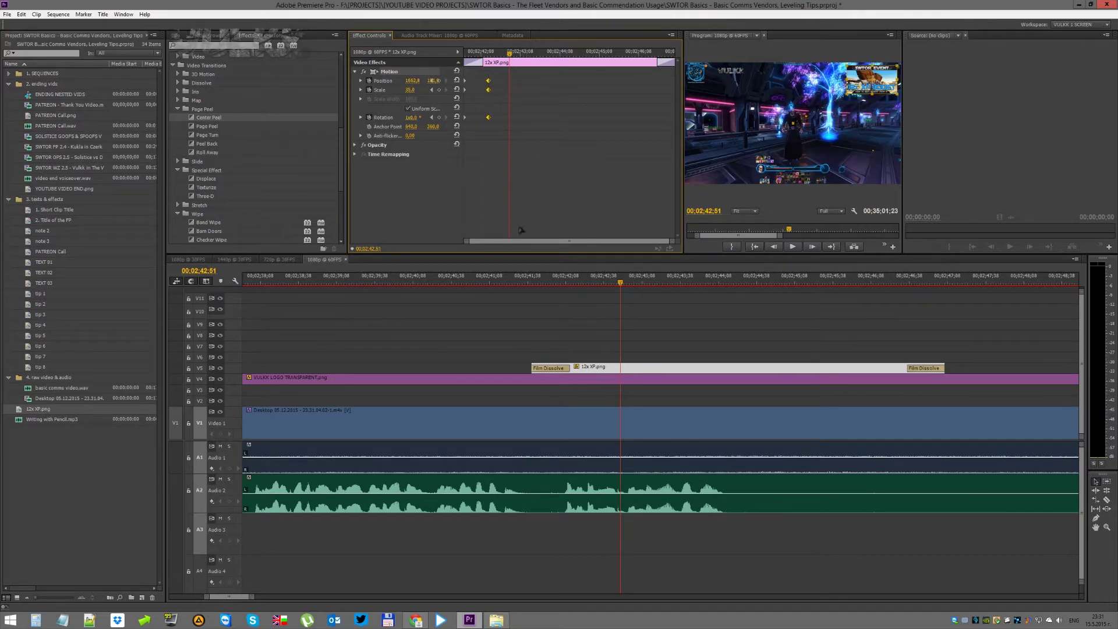
{"action": "left_click", "coordinate": [527, 278]}
{"action": "key", "text": "space"}
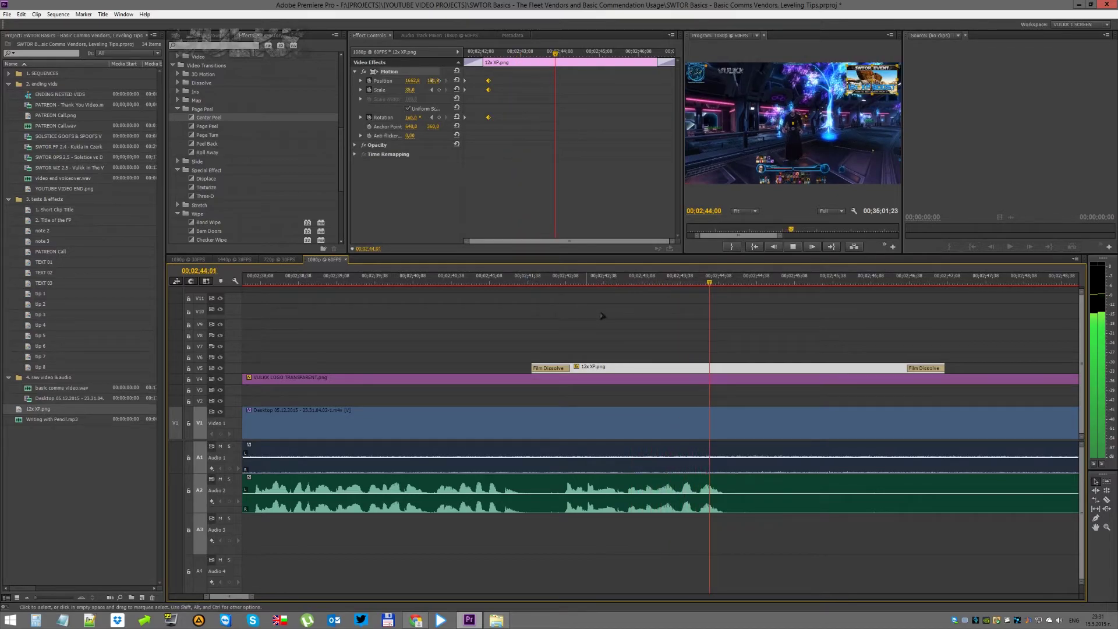
{"action": "key", "text": "space"}
{"action": "left_click", "coordinate": [745, 347]}
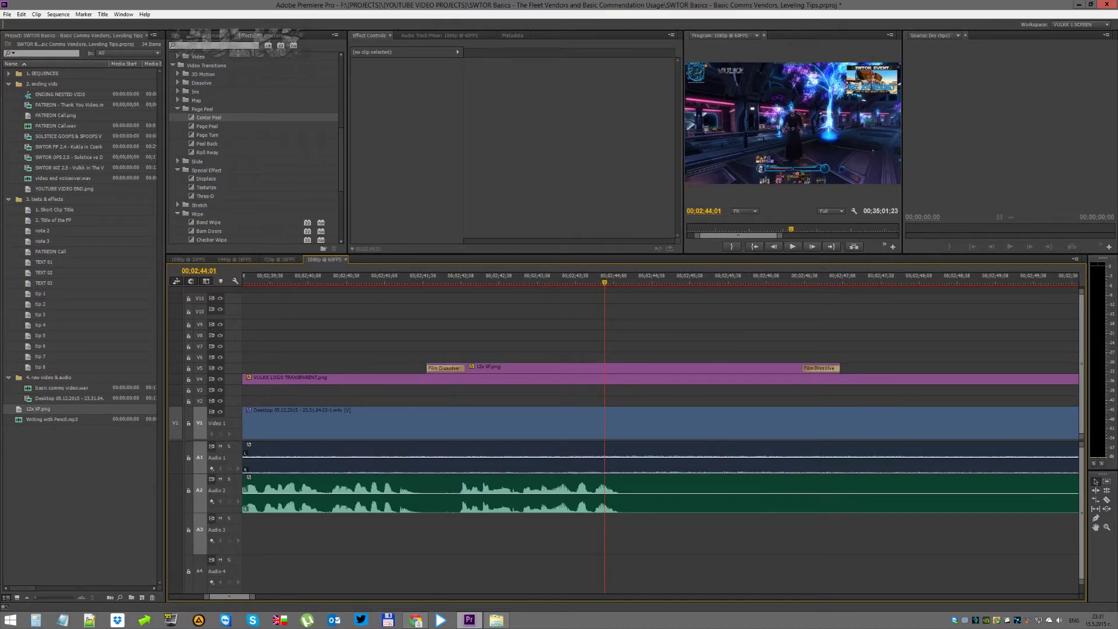
Find the Drop Shadow effect, apply it to the 12x XP.png clip, and check the picture in an enlarged preview
{"action": "left_click", "coordinate": [222, 45]}
{"action": "type", "text": "shado"}
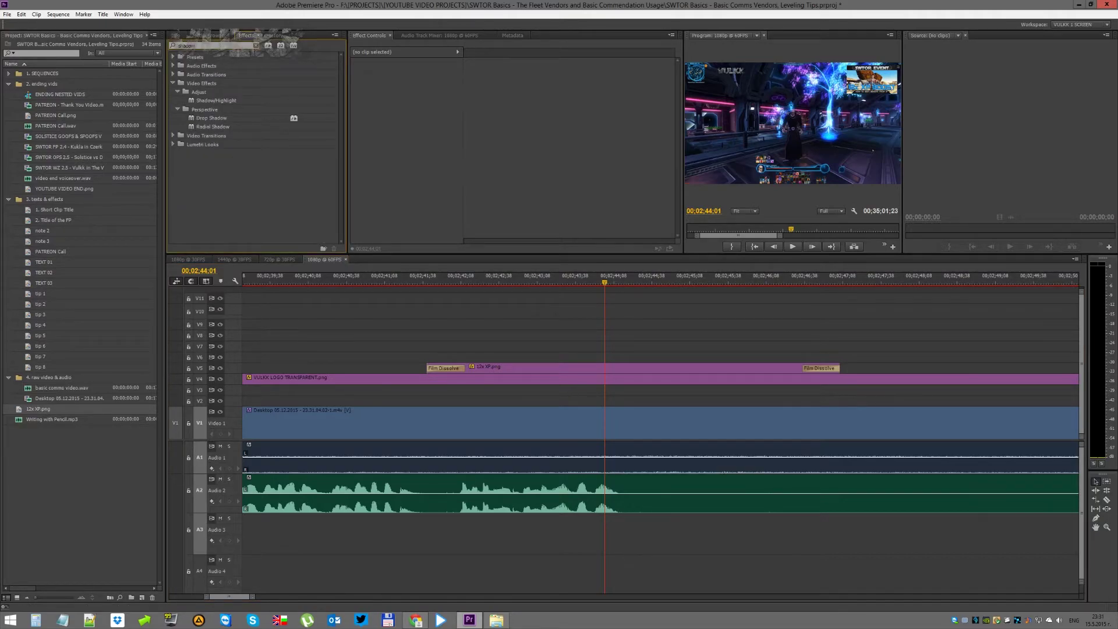
{"action": "type", "text": "w"}
{"action": "left_click_drag", "start_coordinate": [206, 119], "coordinate": [586, 368]}
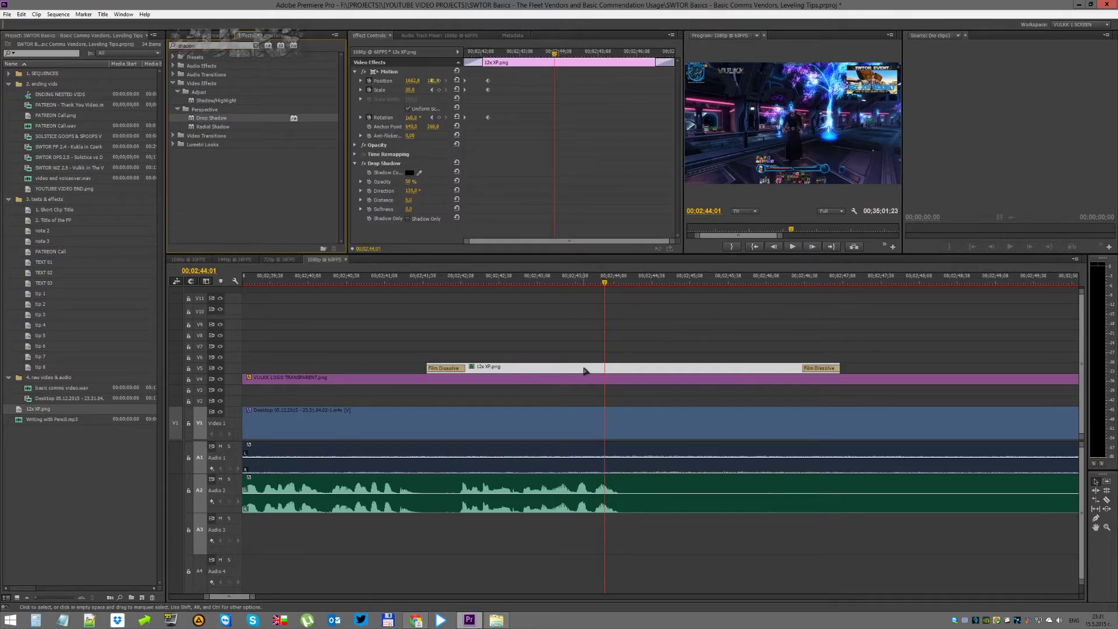
{"action": "left_click", "coordinate": [716, 199]}
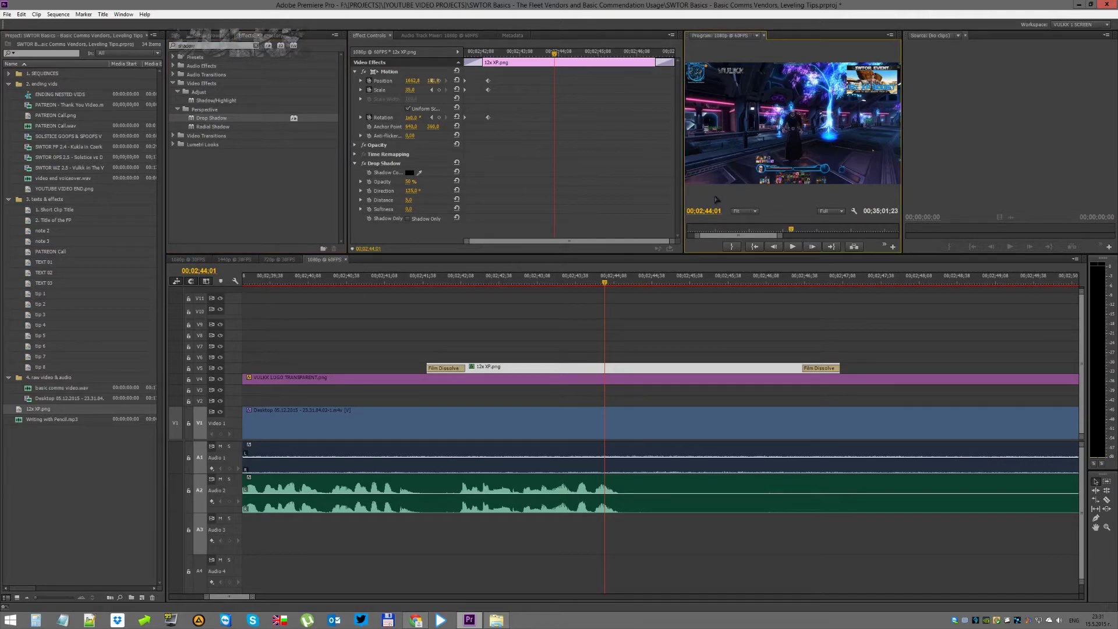
{"action": "key", "text": "grave"}
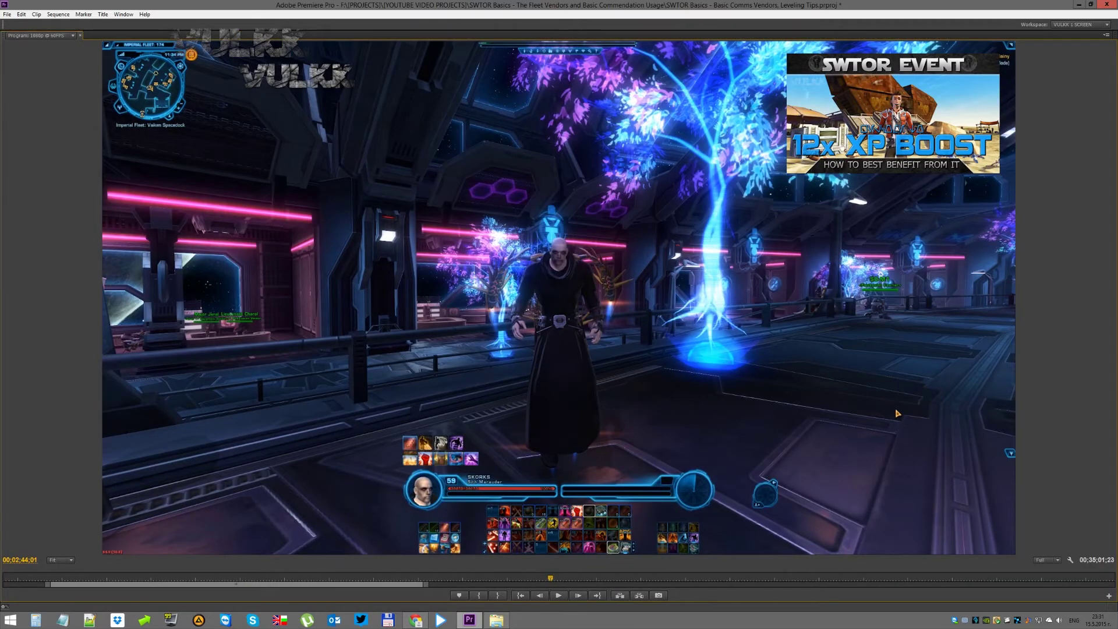
{"action": "key", "text": "grave"}
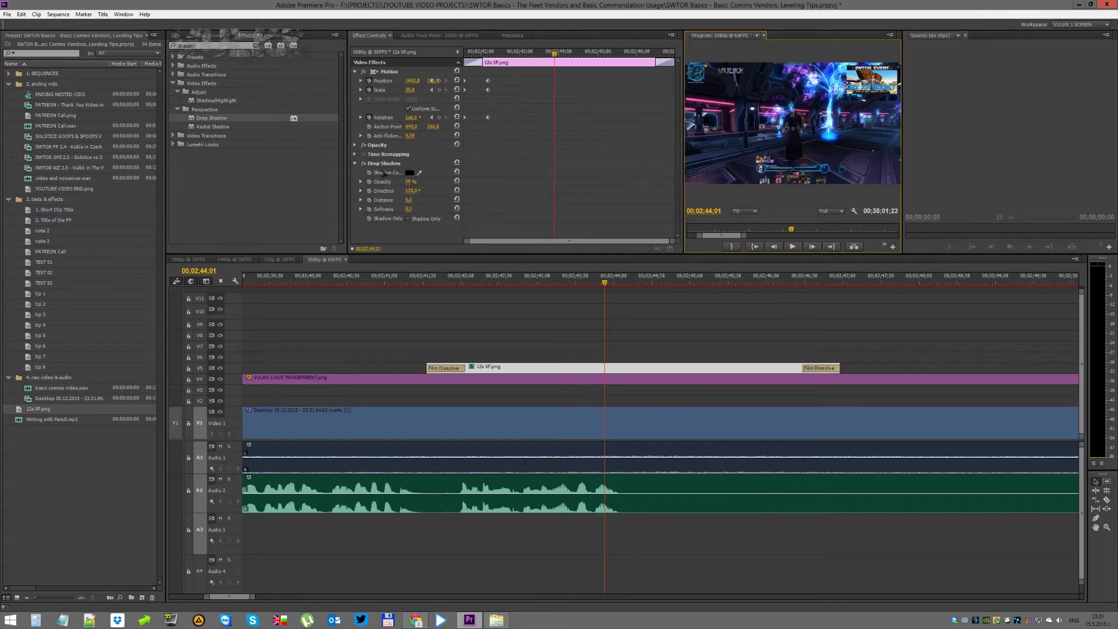
Set the drop shadow's colour to light grey and check it in an enlarged preview
{"action": "left_click", "coordinate": [410, 172]}
{"action": "left_click", "coordinate": [463, 378]}
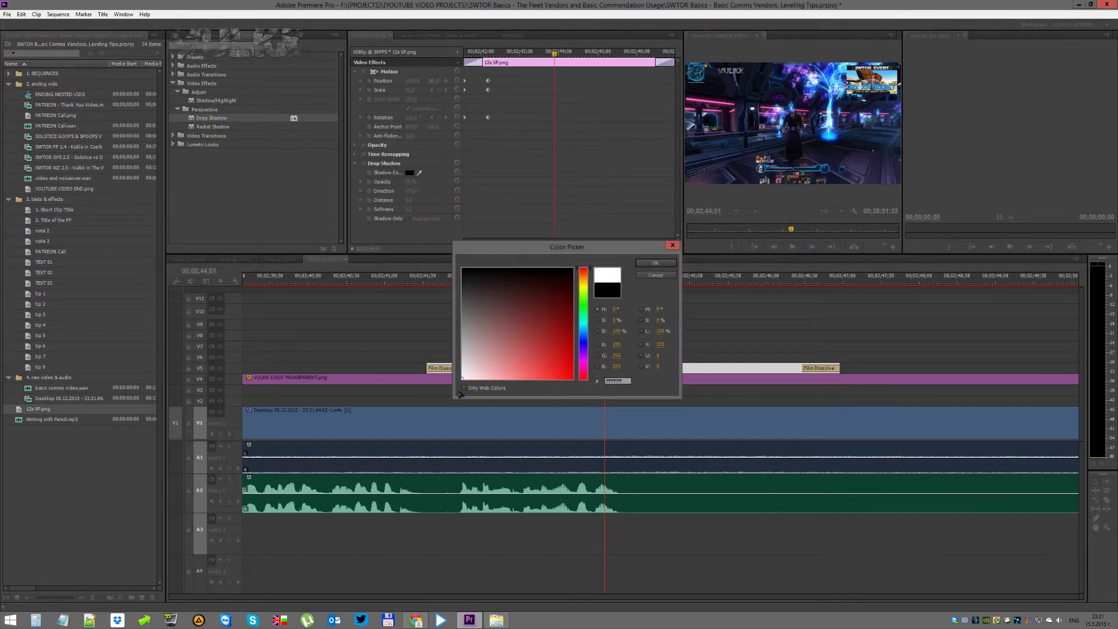
{"action": "left_click", "coordinate": [465, 351]}
{"action": "left_click", "coordinate": [645, 266]}
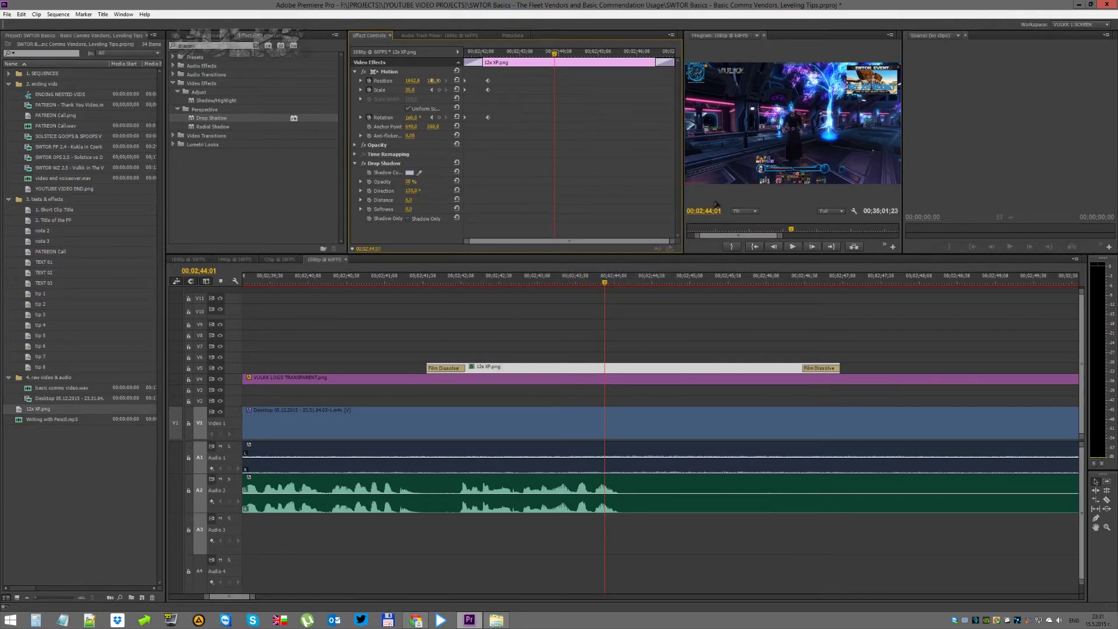
{"action": "key", "text": "grave"}
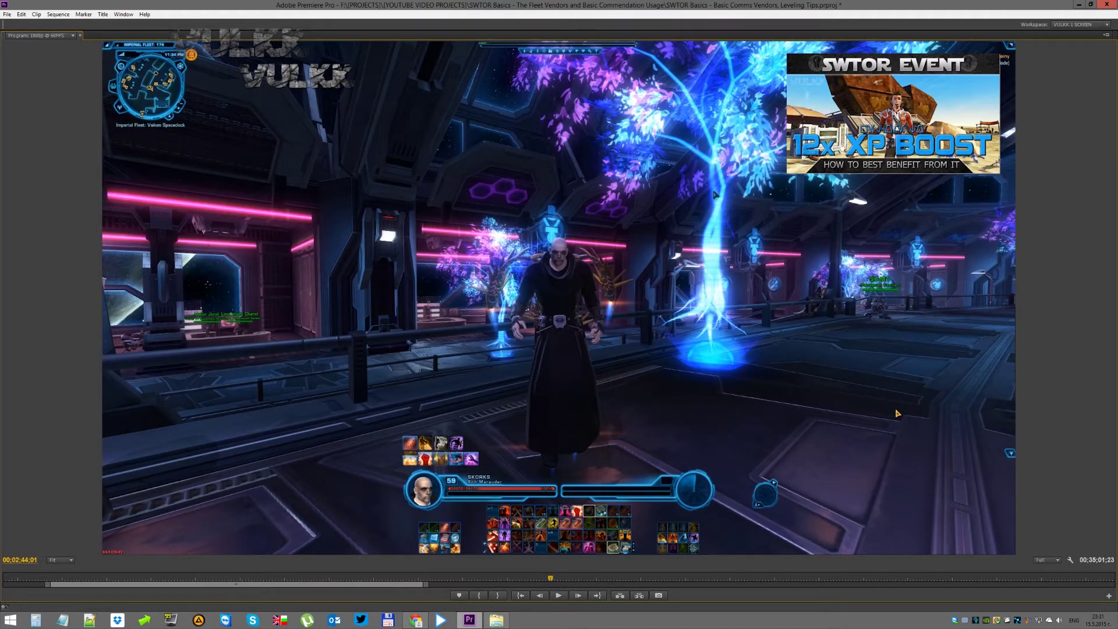
{"action": "key", "text": "grave"}
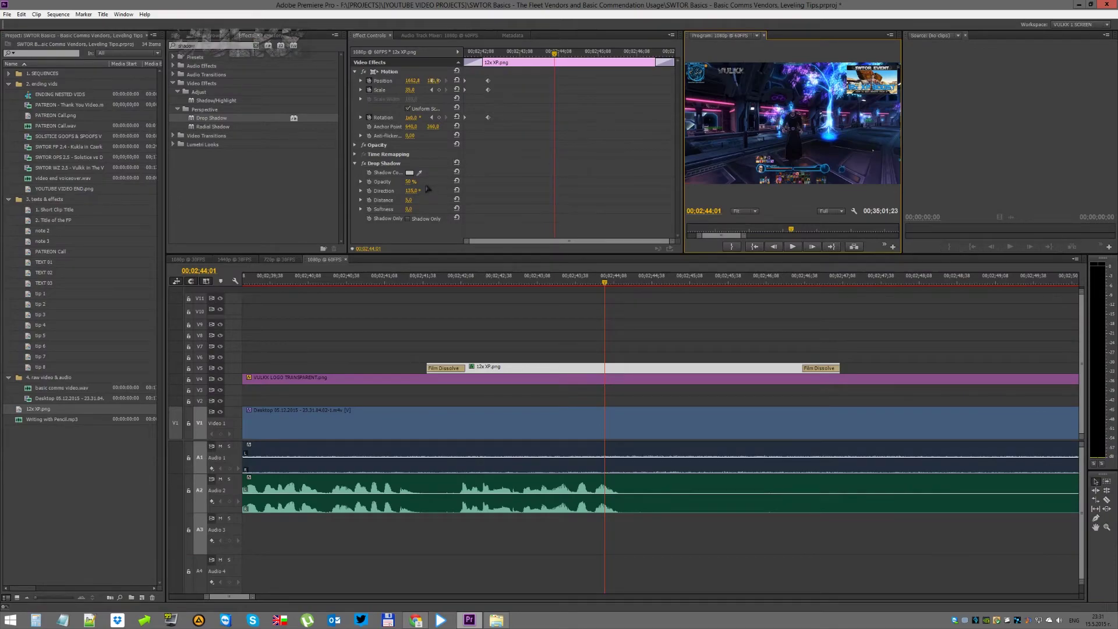
Set the drop shadow's Distance to 15 and inspect the picture's edge in an enlarged preview
{"action": "left_click", "coordinate": [406, 201]}
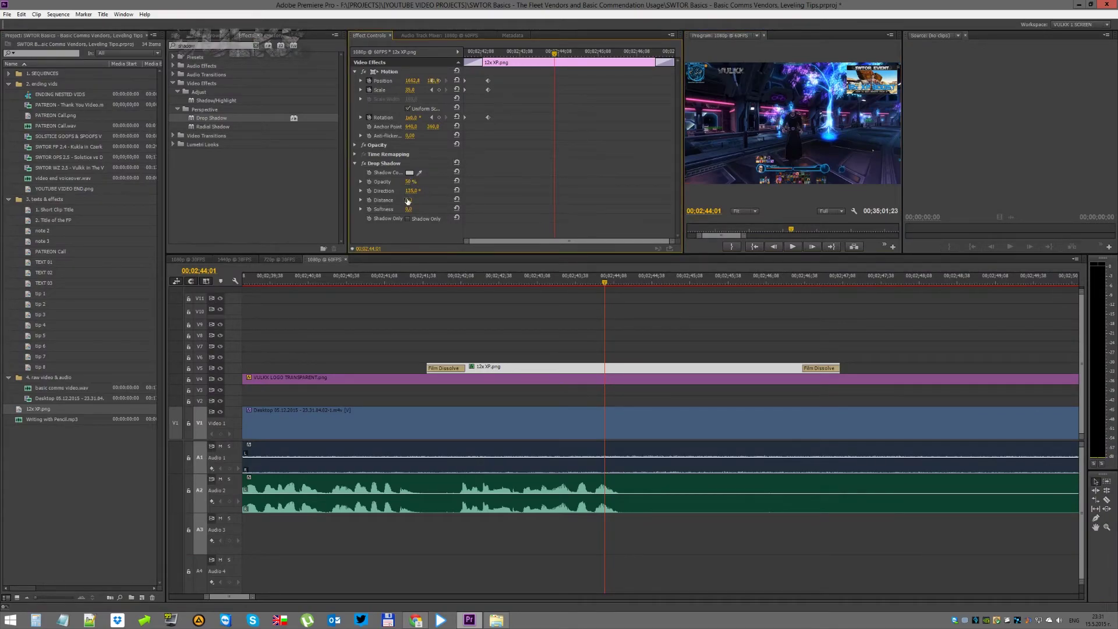
{"action": "left_click", "coordinate": [408, 201]}
{"action": "type", "text": "15"}
{"action": "key", "text": "Return"}
{"action": "left_click", "coordinate": [702, 200]}
{"action": "key", "text": "grave"}
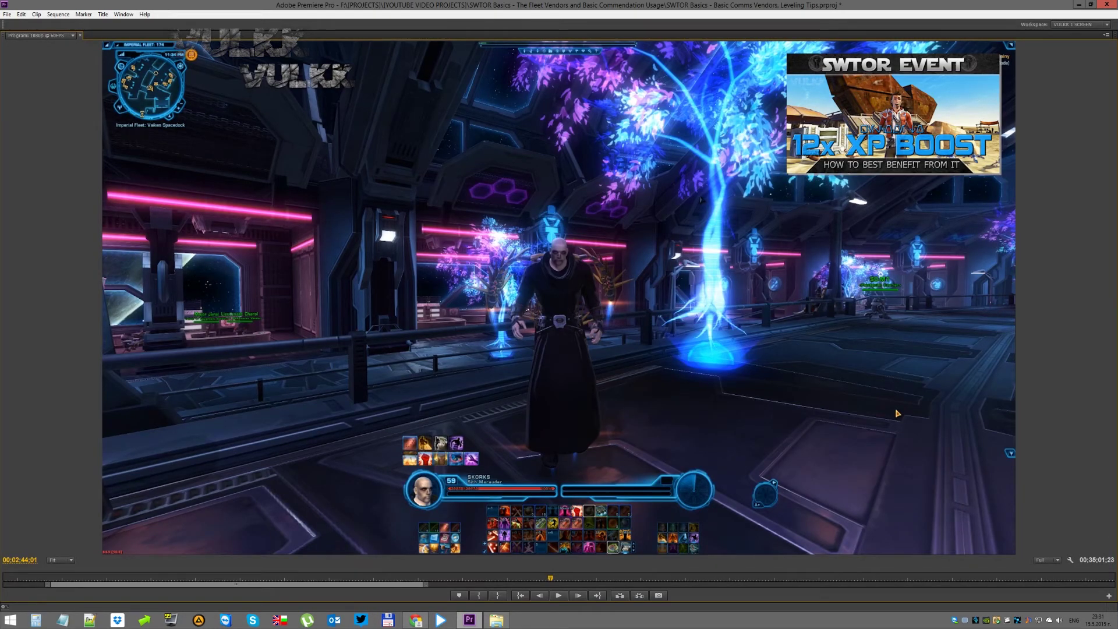
{"action": "key", "text": "grave"}
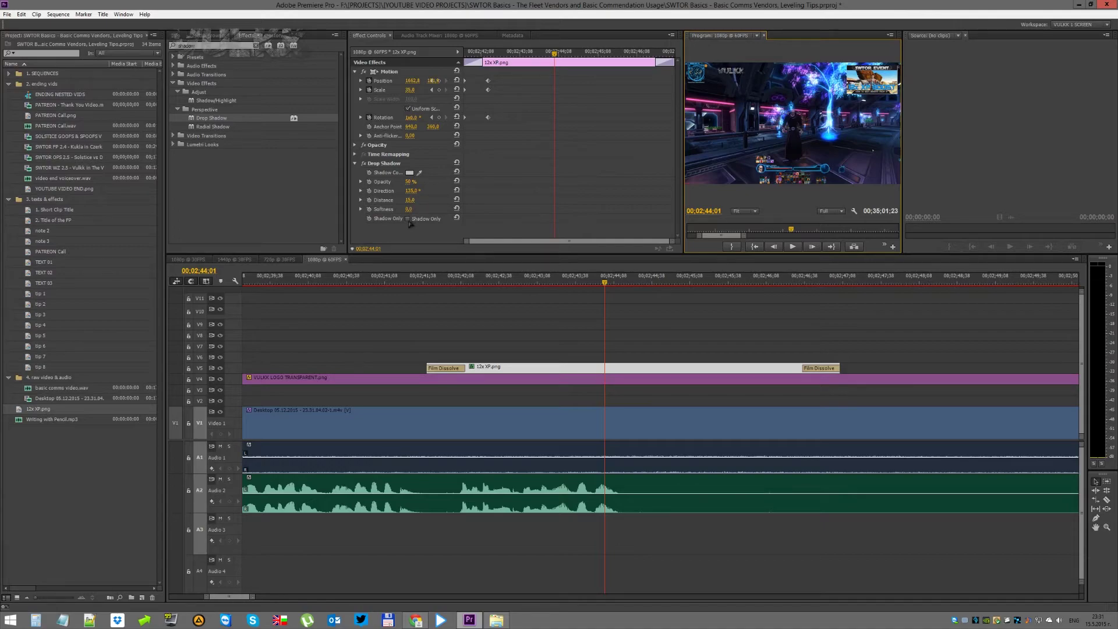
Preview the shadow alone briefly, set the drop shadow's Opacity to 25 %, and check the picture enlarged
{"action": "left_click", "coordinate": [408, 219]}
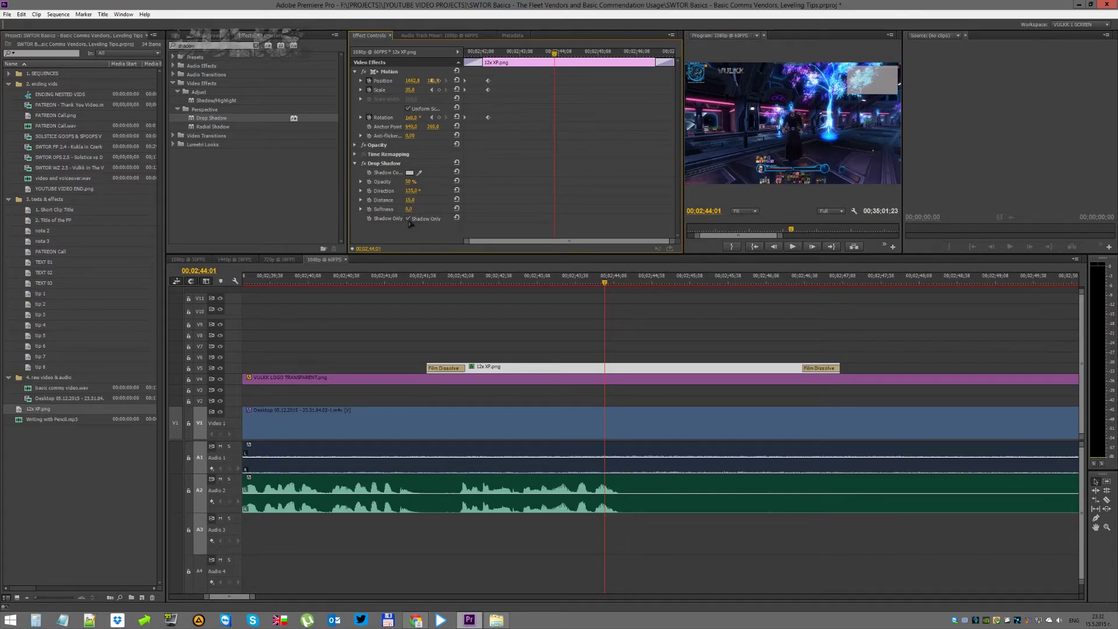
{"action": "left_click", "coordinate": [408, 219]}
{"action": "left_click", "coordinate": [413, 181]}
{"action": "type", "text": "25"}
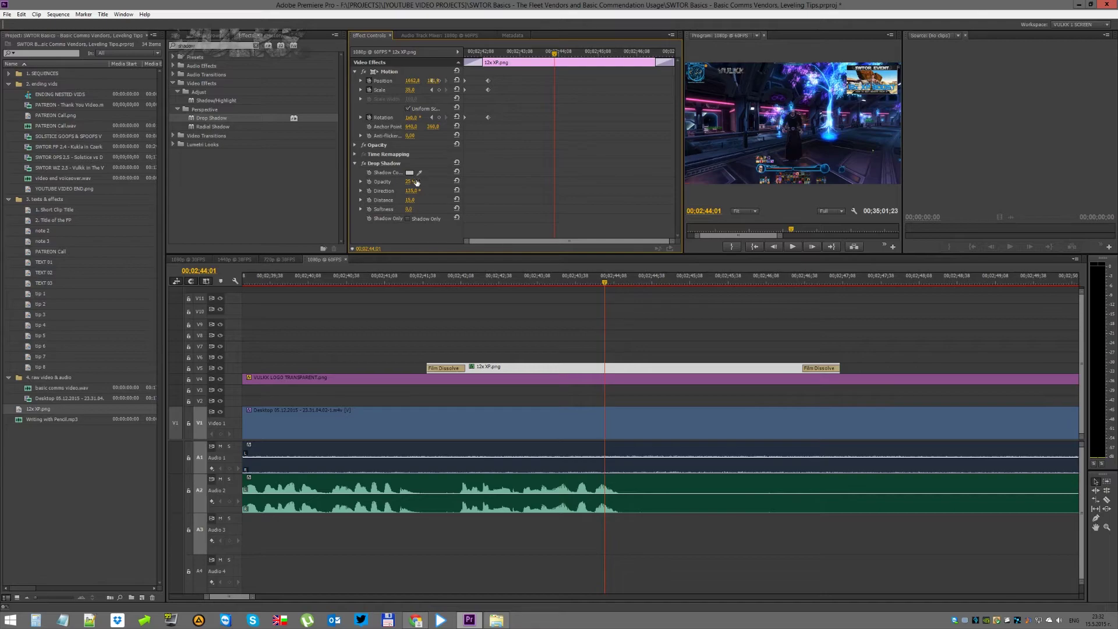
{"action": "key", "text": "Return"}
{"action": "key", "text": "grave"}
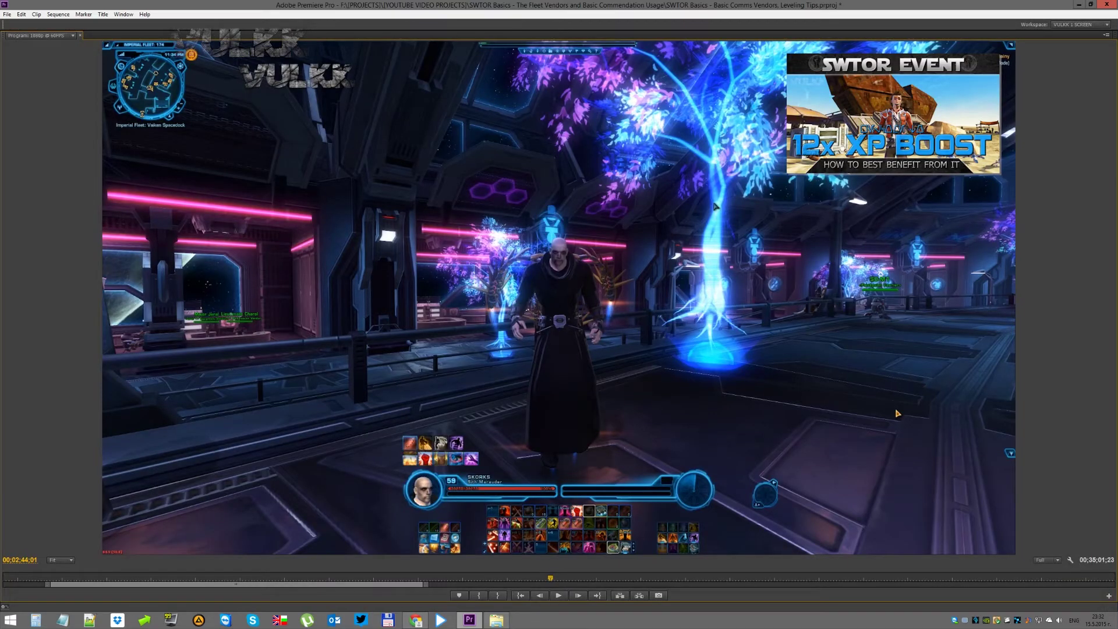
{"action": "key", "text": "grave"}
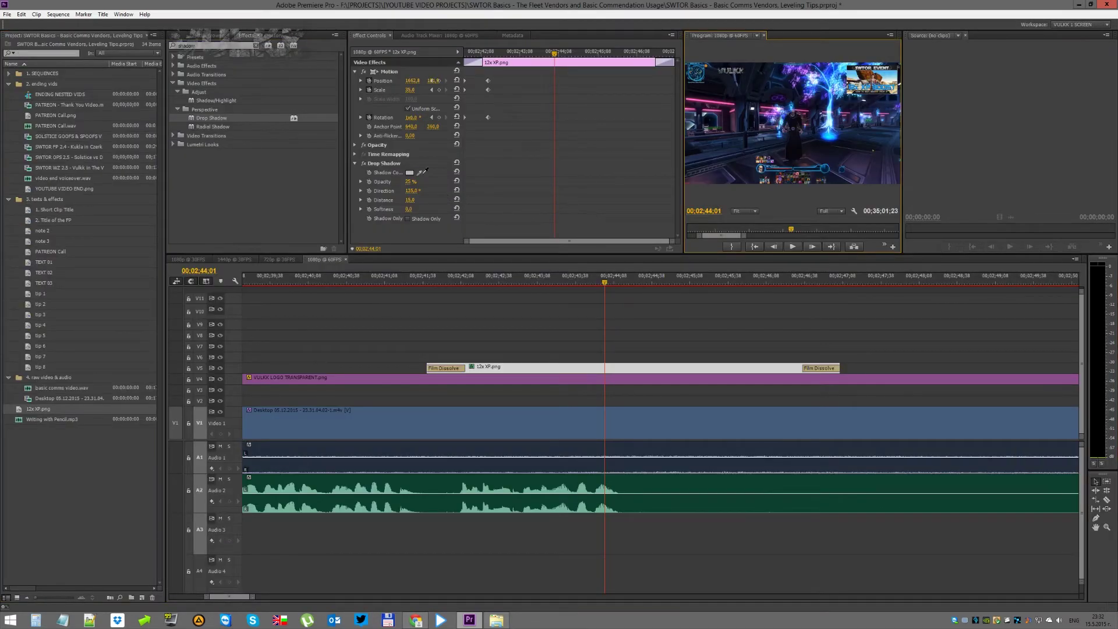
Change the drop shadow's colour to a very dark grey and check it in an enlarged preview
{"action": "left_click", "coordinate": [409, 173]}
{"action": "left_click", "coordinate": [469, 285]}
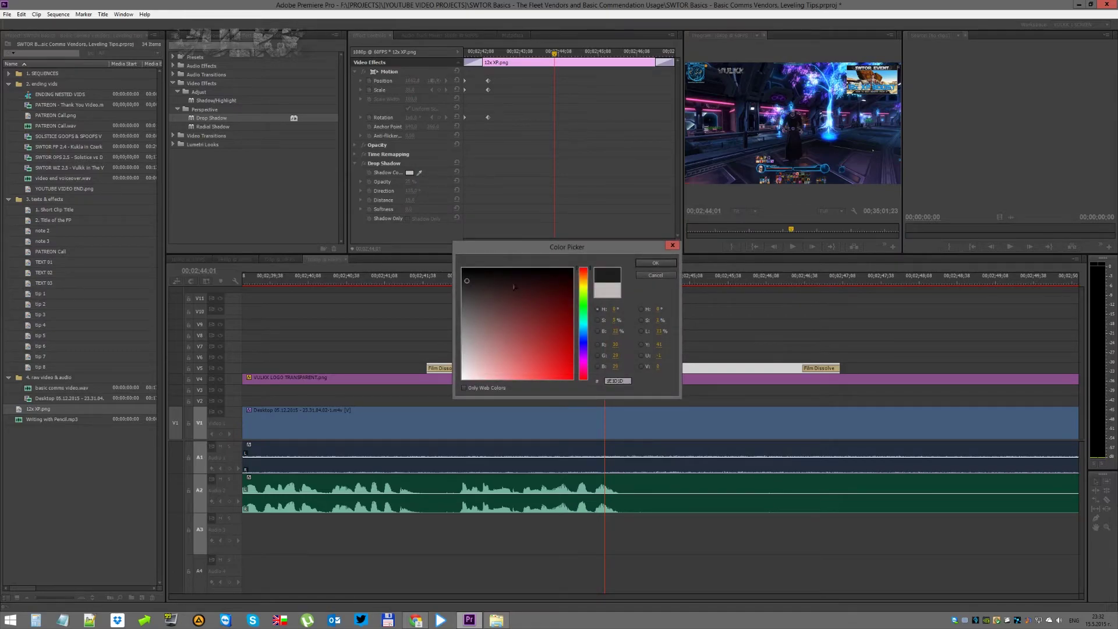
{"action": "left_click", "coordinate": [641, 263]}
{"action": "key", "text": "grave"}
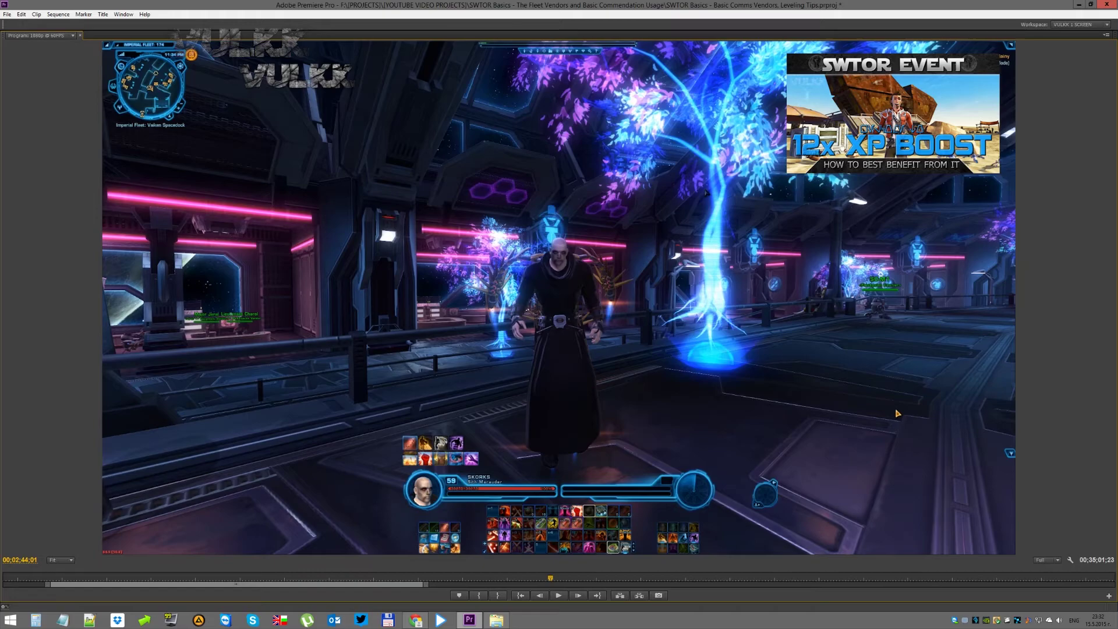
Set the drop shadow's Distance to 35 and check the picture's shadow in an enlarged preview
{"action": "key", "text": "grave"}
{"action": "left_click", "coordinate": [416, 201]}
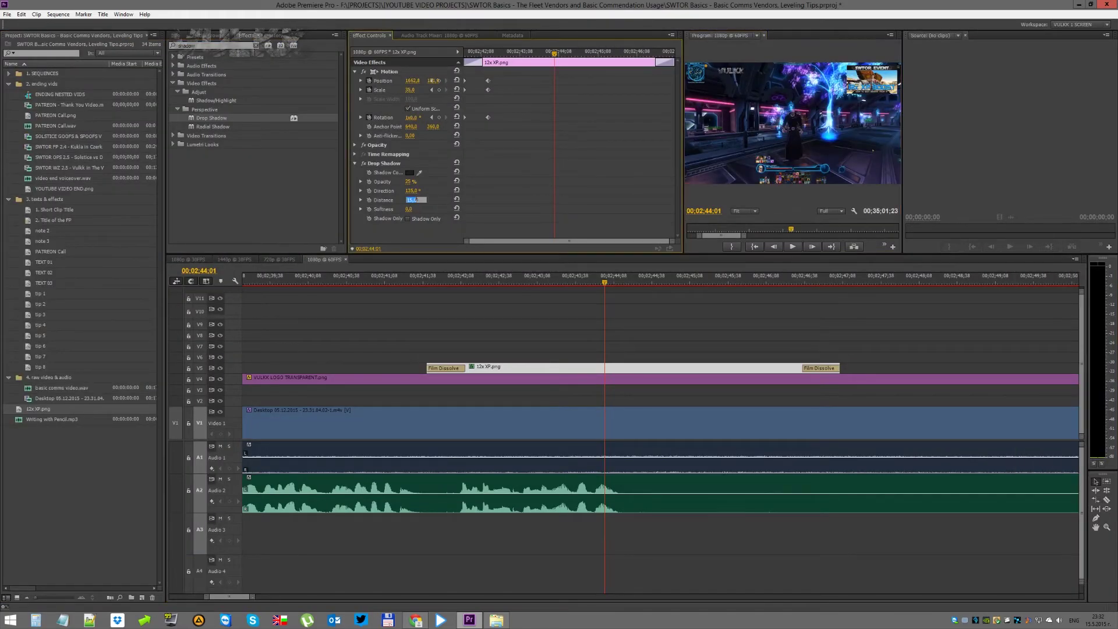
{"action": "type", "text": "35"}
{"action": "key", "text": "Return"}
{"action": "key", "text": "grave"}
{"action": "key", "text": "grave"}
{"action": "key", "text": "grave"}
{"action": "key", "text": "grave"}
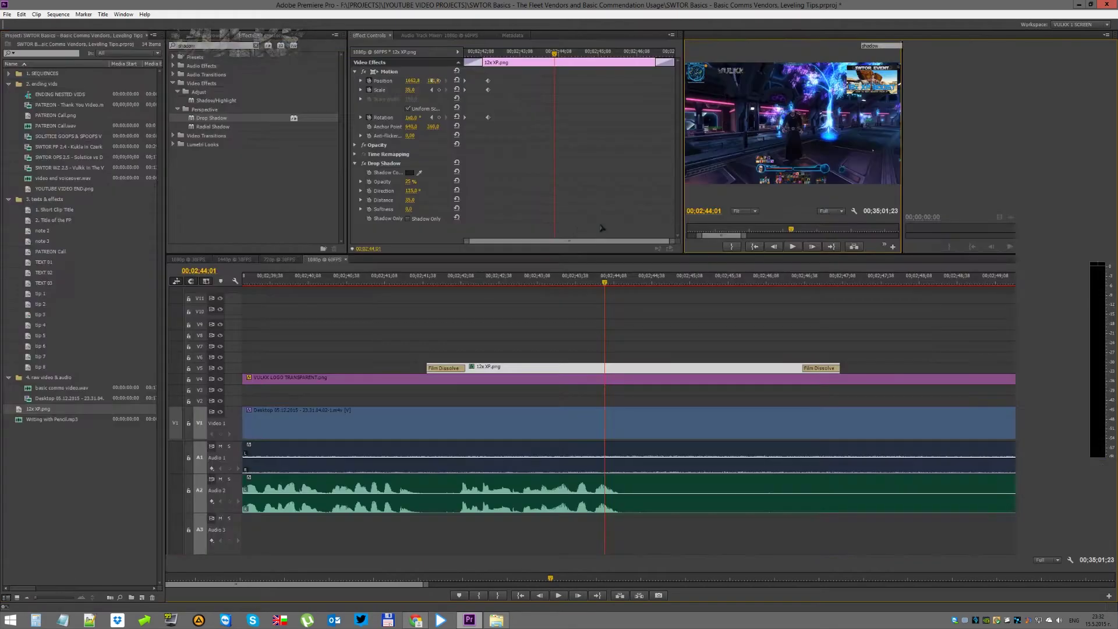
Change the drop shadow's colour to a muted greyish blue and check it in an enlarged preview
{"action": "left_click", "coordinate": [409, 172]}
{"action": "left_click", "coordinate": [466, 318]}
{"action": "left_click", "coordinate": [646, 264]}
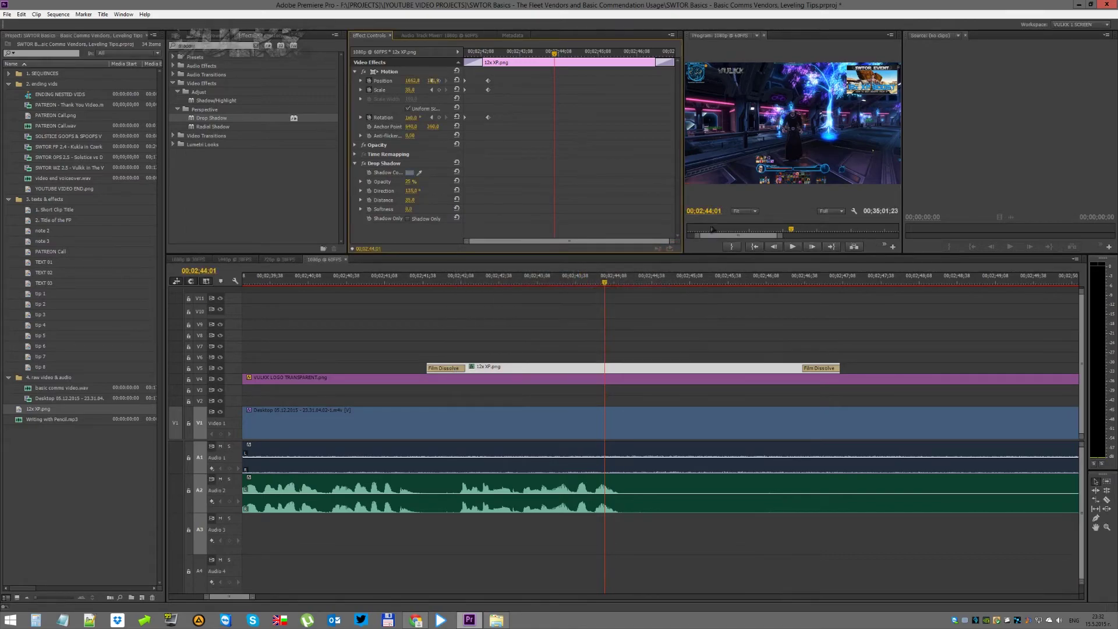
{"action": "key", "text": "grave"}
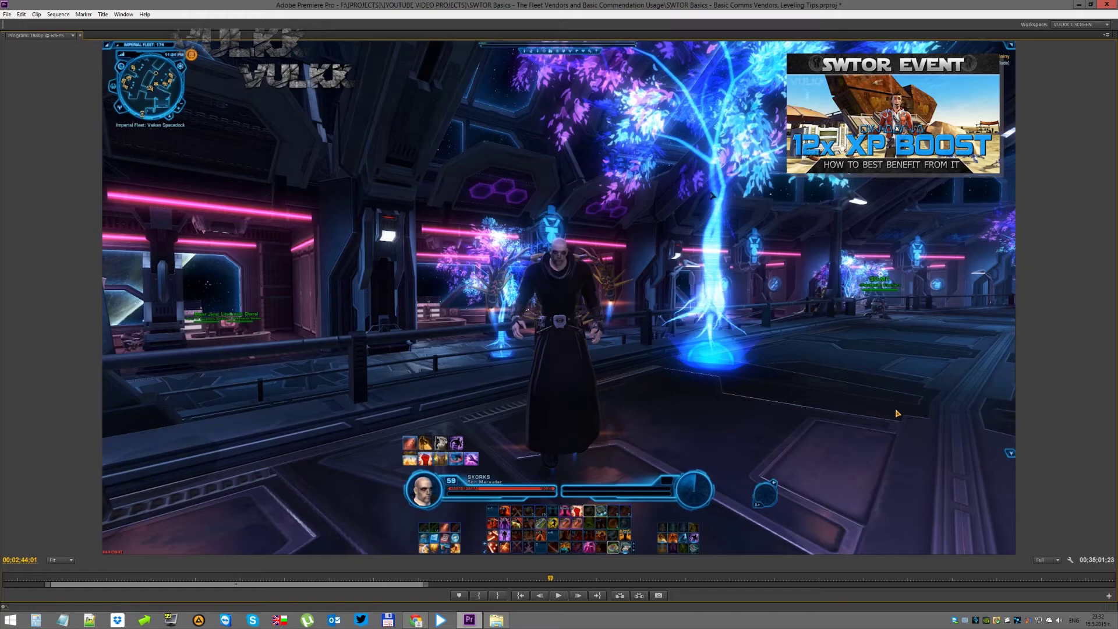
{"action": "key", "text": "grave"}
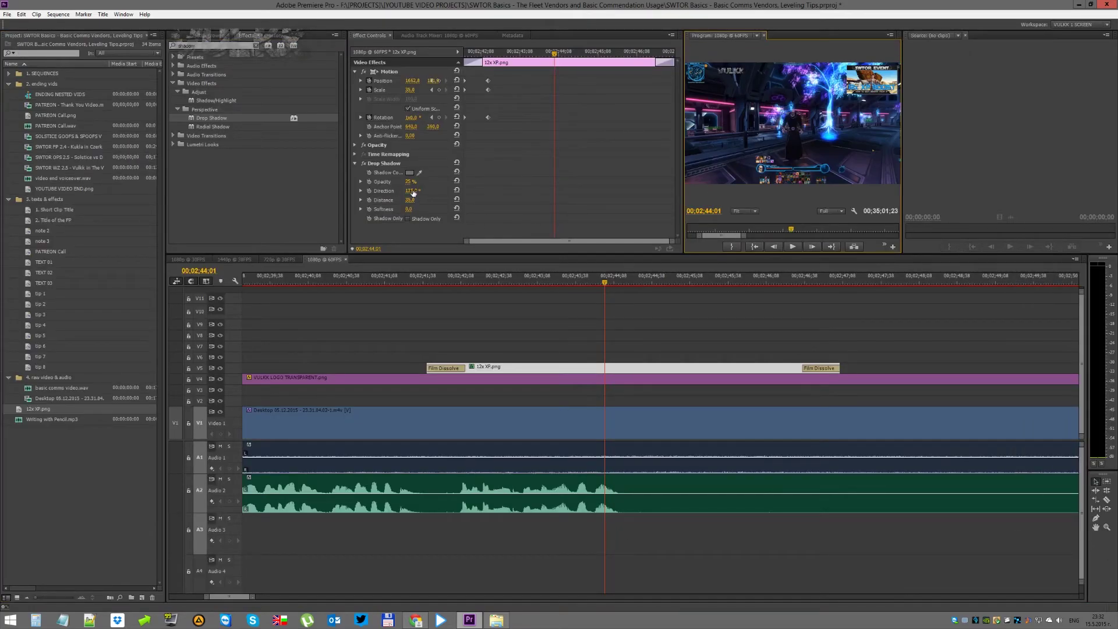
Inspect the shadow's current angle enlarged, set the drop shadow's Direction to 215°, and check the picture enlarged again
{"action": "left_click", "coordinate": [361, 191]}
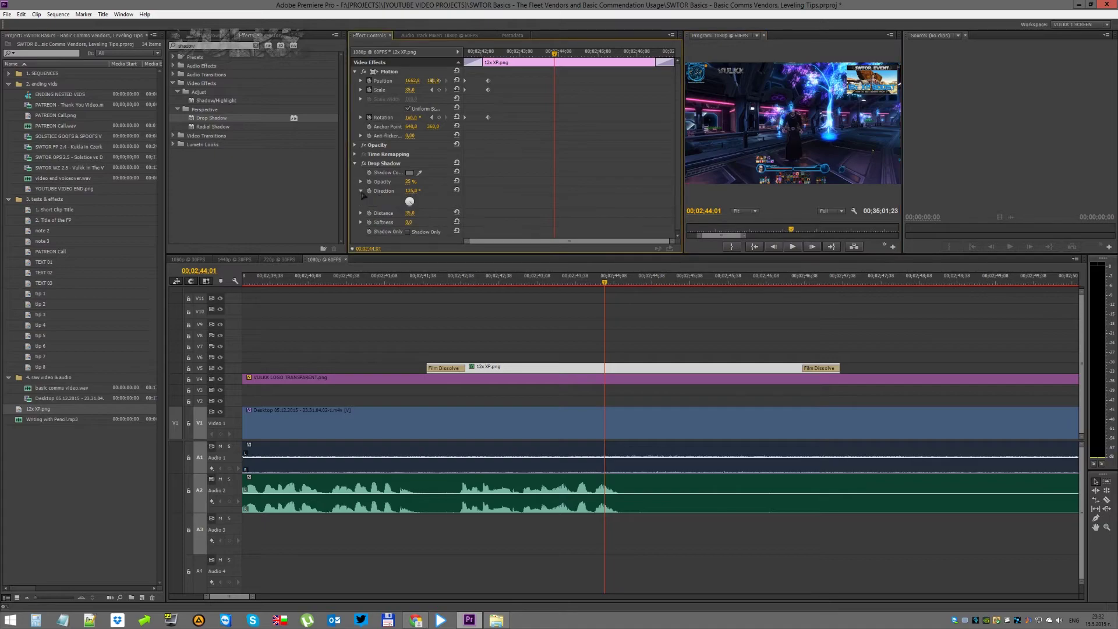
{"action": "left_click", "coordinate": [737, 205]}
{"action": "key", "text": "grave"}
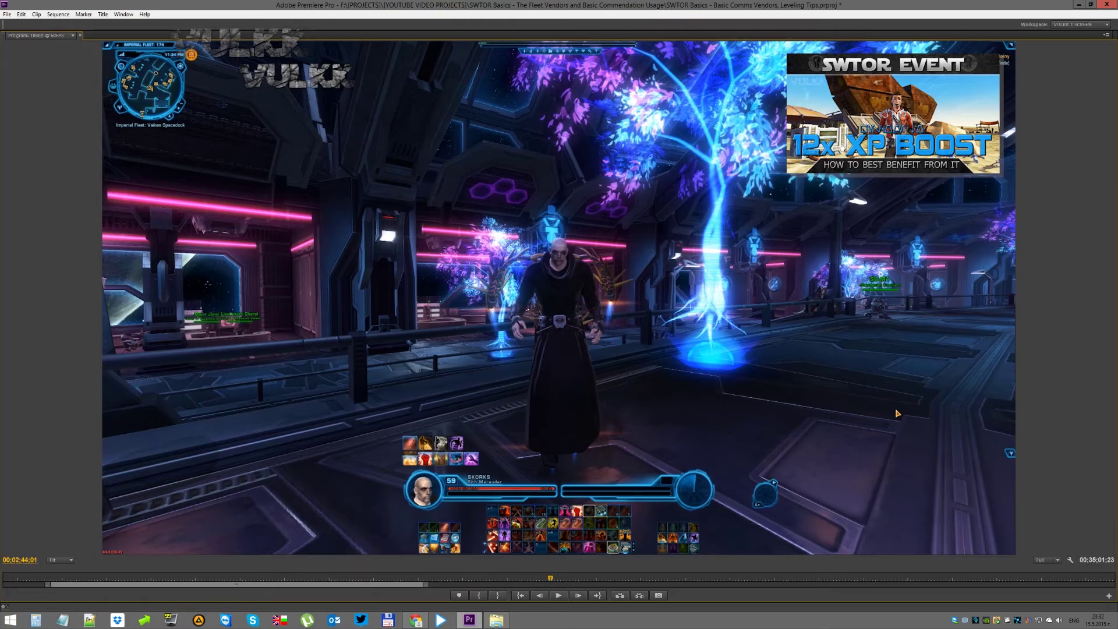
{"action": "key", "text": "grave"}
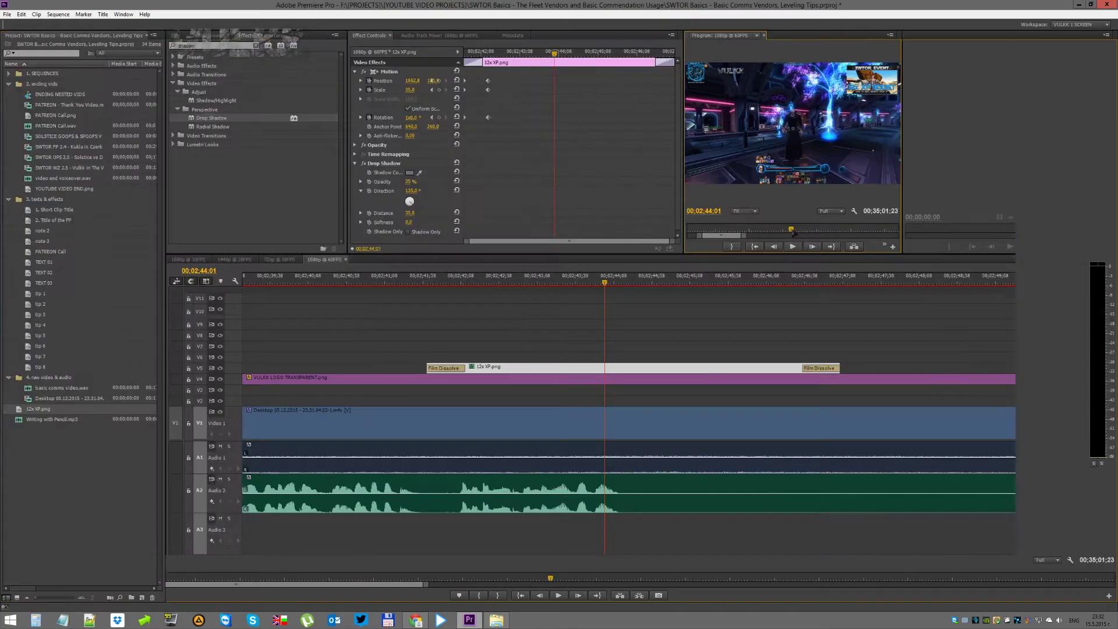
{"action": "left_click", "coordinate": [407, 206]}
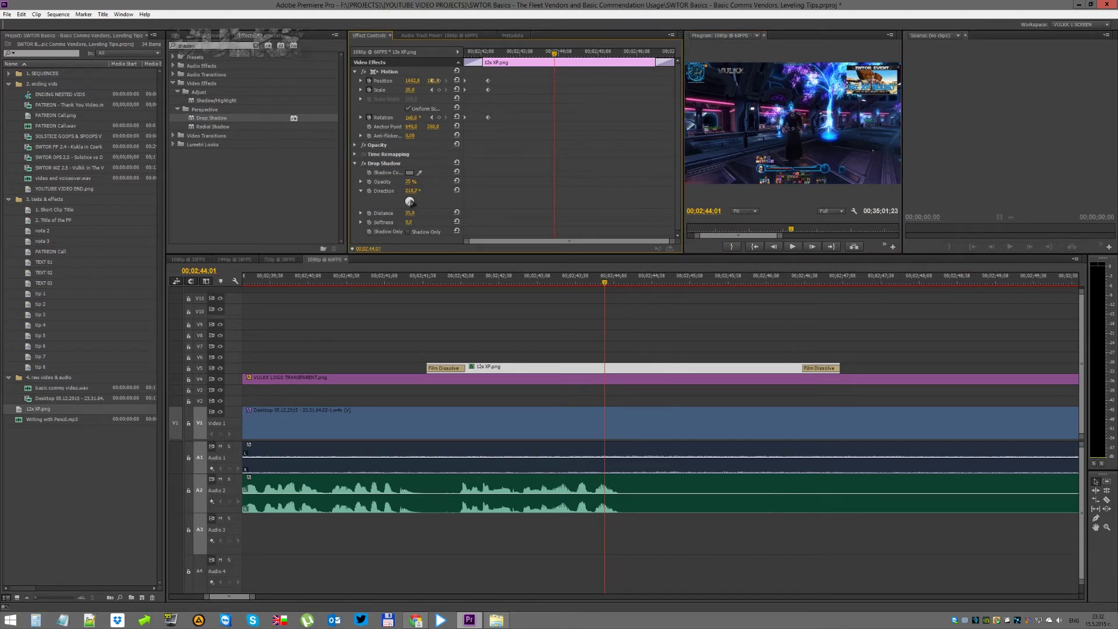
{"action": "left_click", "coordinate": [419, 189]}
{"action": "type", "text": "215"}
{"action": "key", "text": "Return"}
{"action": "left_click", "coordinate": [795, 203]}
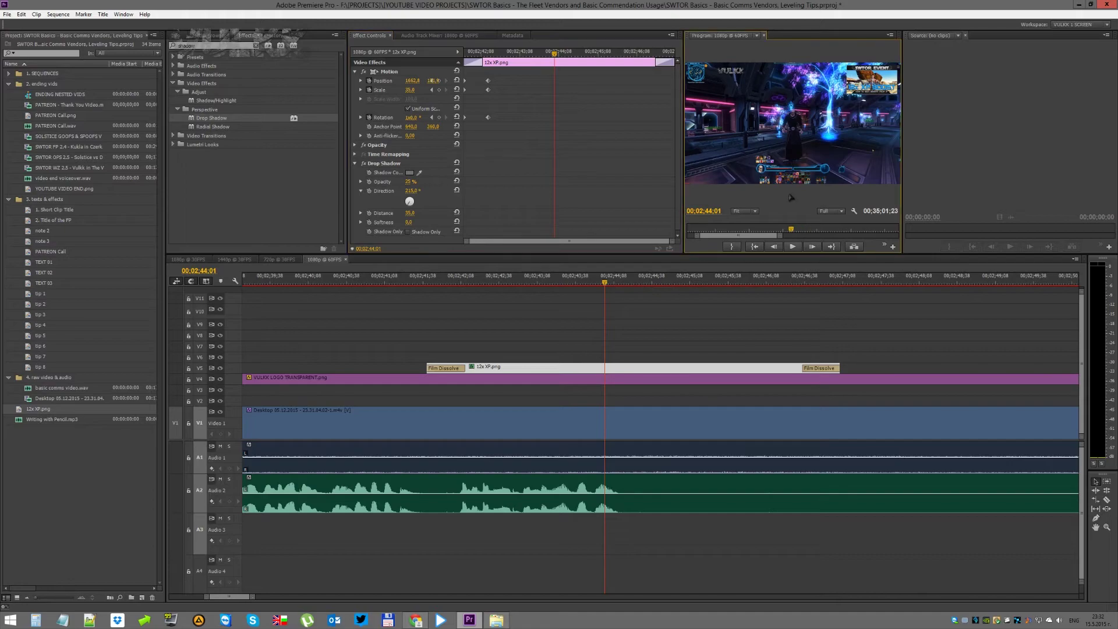
{"action": "key", "text": "grave"}
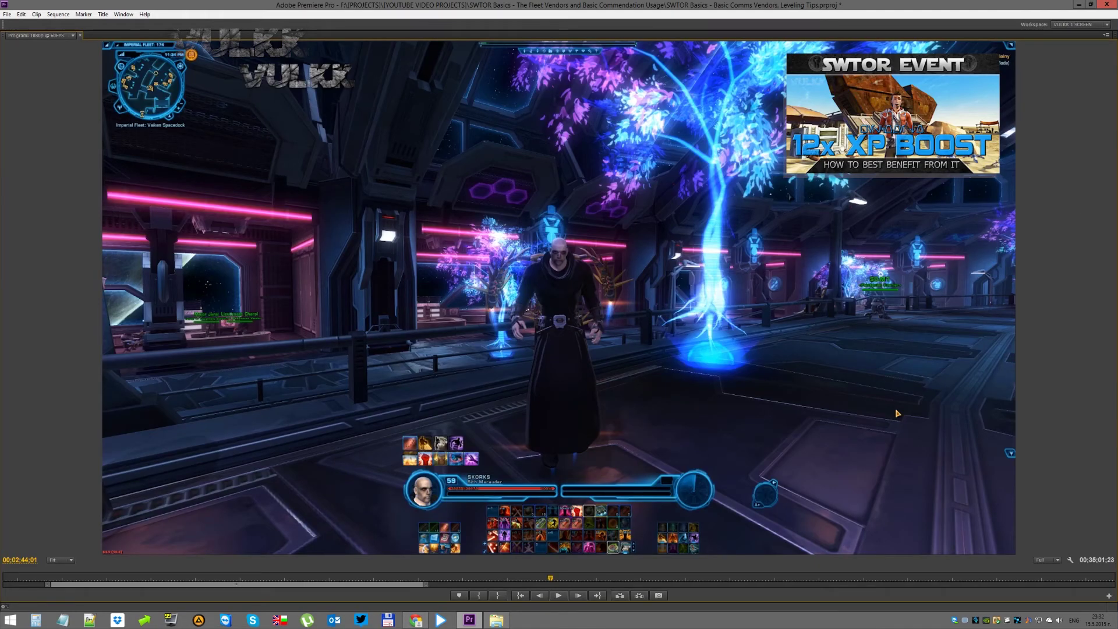
{"action": "key", "text": "grave"}
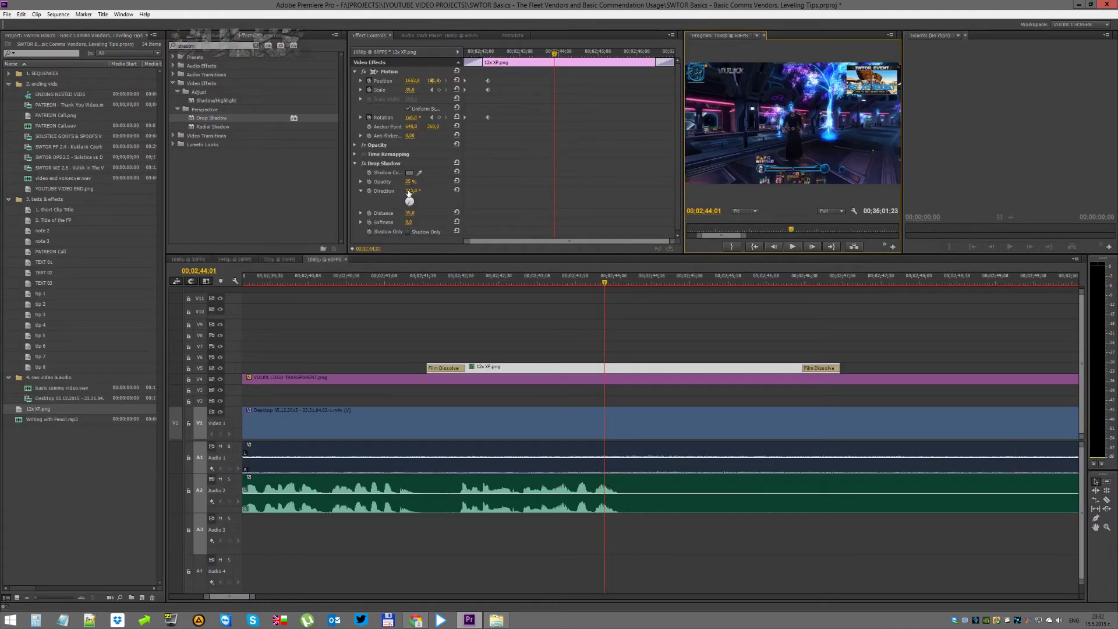
Set the drop shadow's Direction to 210° and check the picture in an enlarged preview
{"action": "left_click", "coordinate": [411, 191]}
{"action": "type", "text": "210"}
{"action": "key", "text": "Return"}
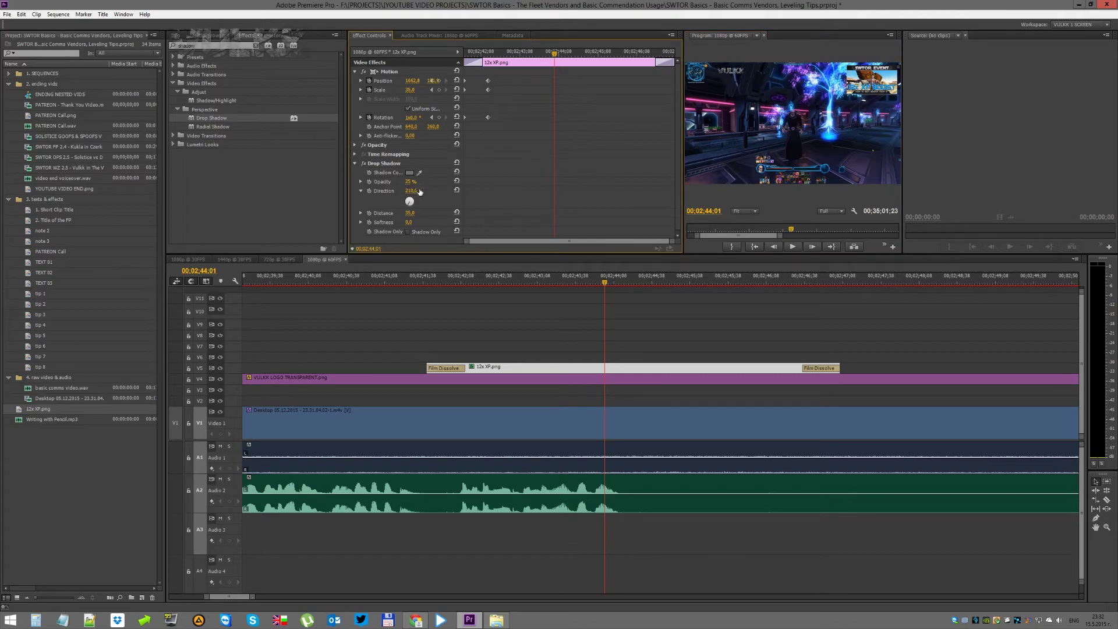
{"action": "left_click", "coordinate": [718, 200]}
{"action": "key", "text": "grave"}
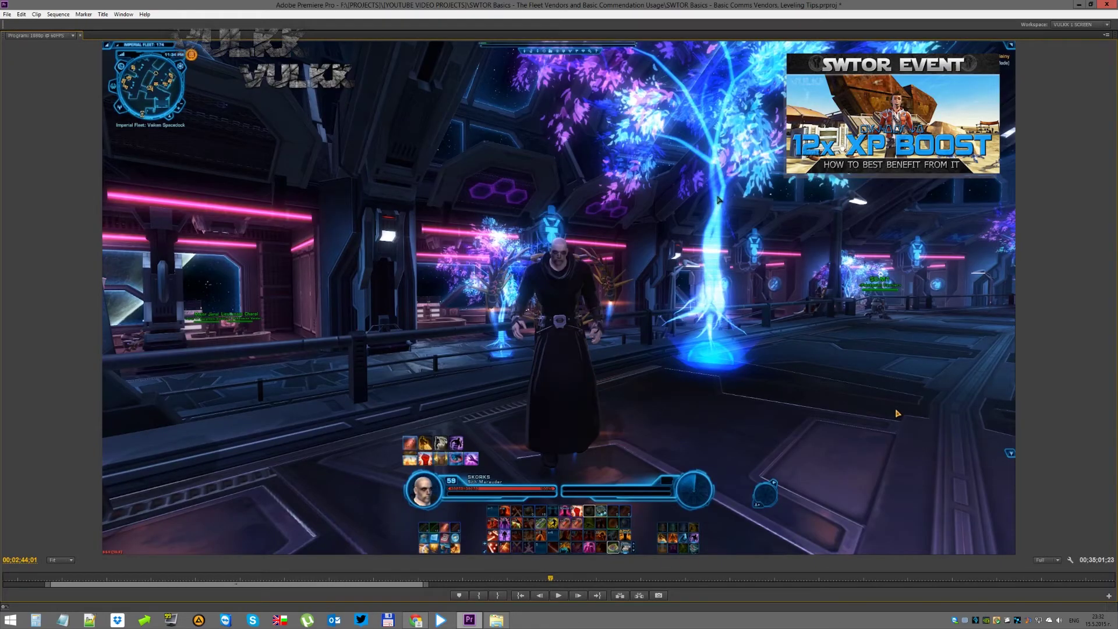
{"action": "key", "text": "grave"}
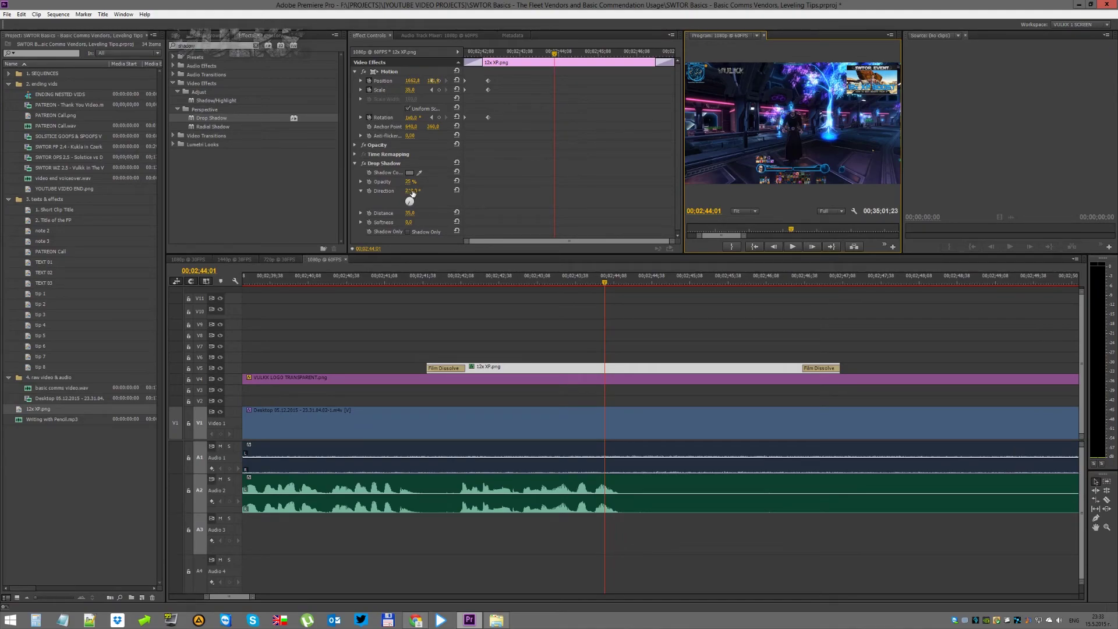
Adjust the drop shadow's Direction to 225° and check the picture in an enlarged preview
{"action": "left_click_drag", "start_coordinate": [412, 193], "coordinate": [421, 193]}
{"action": "key", "text": "grave"}
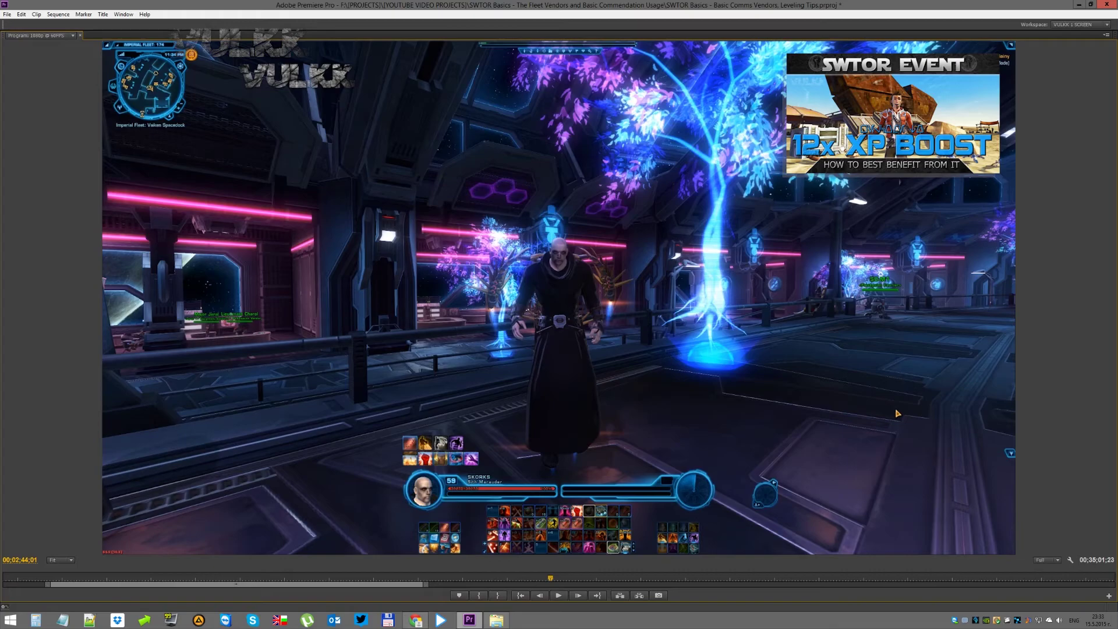
{"action": "key", "text": "grave"}
Play back the picture's entrance animation with its shadow in an enlarged preview, starting just before the 12x XP.png clip
{"action": "left_click", "coordinate": [406, 280]}
{"action": "left_click", "coordinate": [346, 281]}
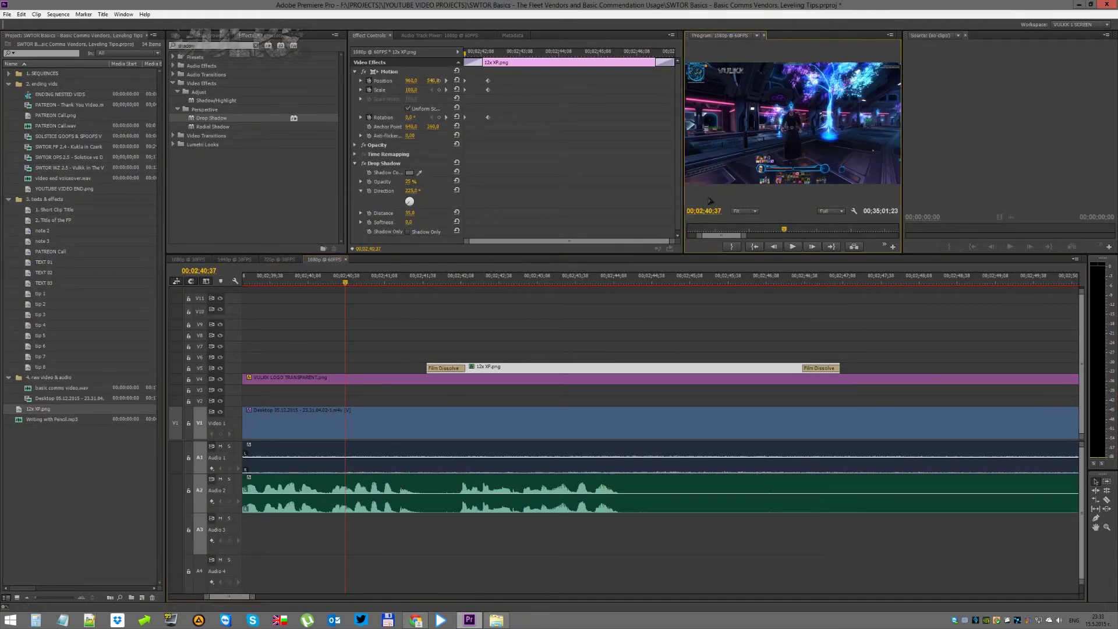
{"action": "key", "text": "grave"}
{"action": "key", "text": "space"}
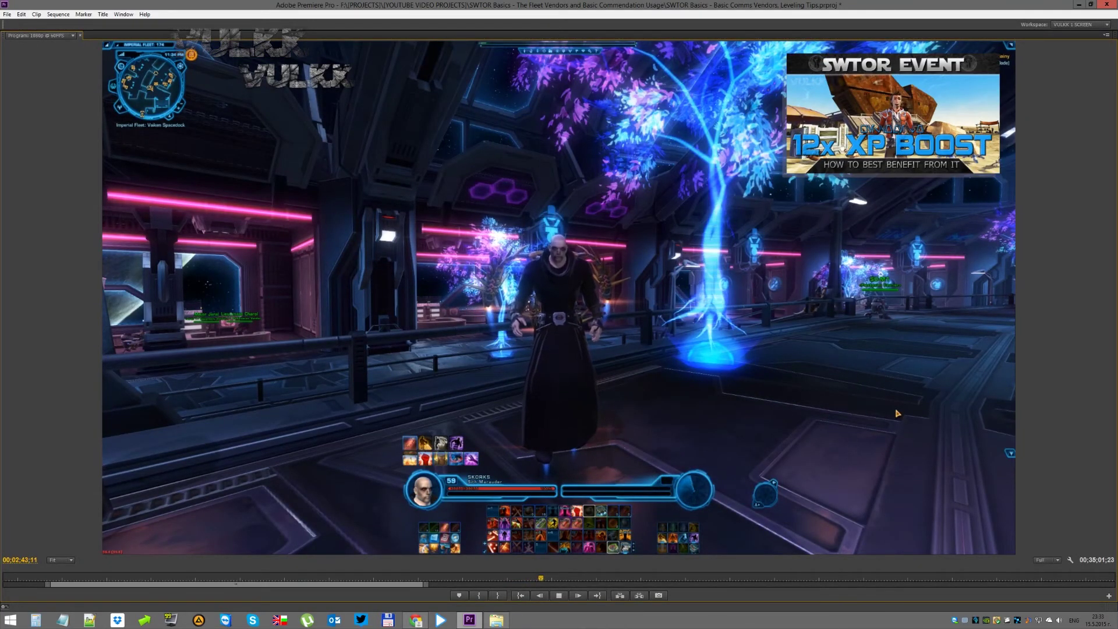
{"action": "key", "text": "space"}
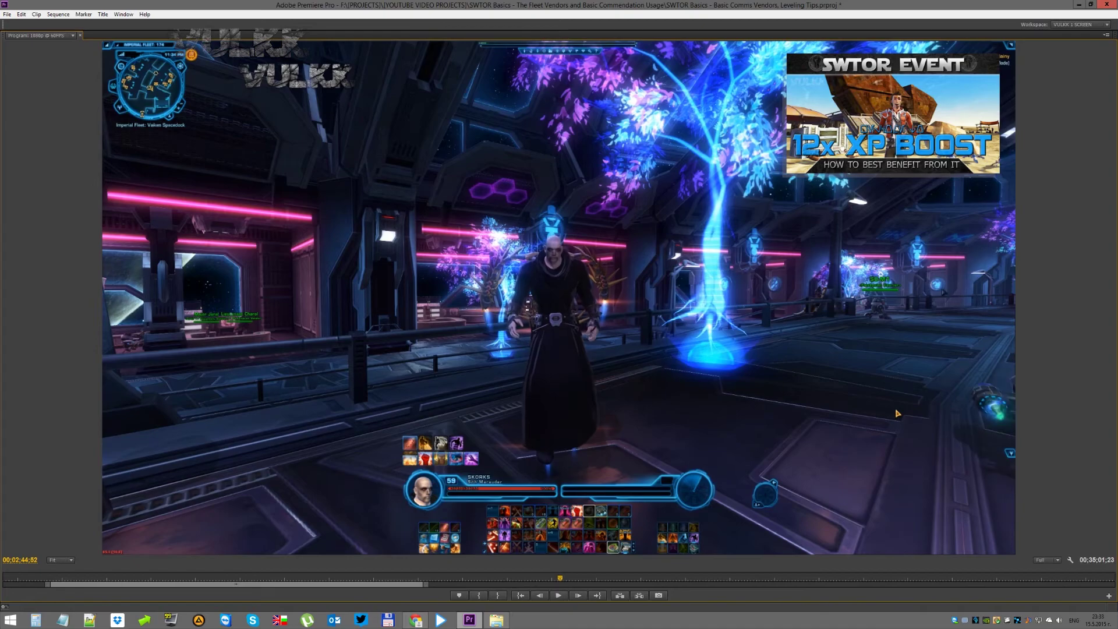
{"action": "key", "text": "grave"}
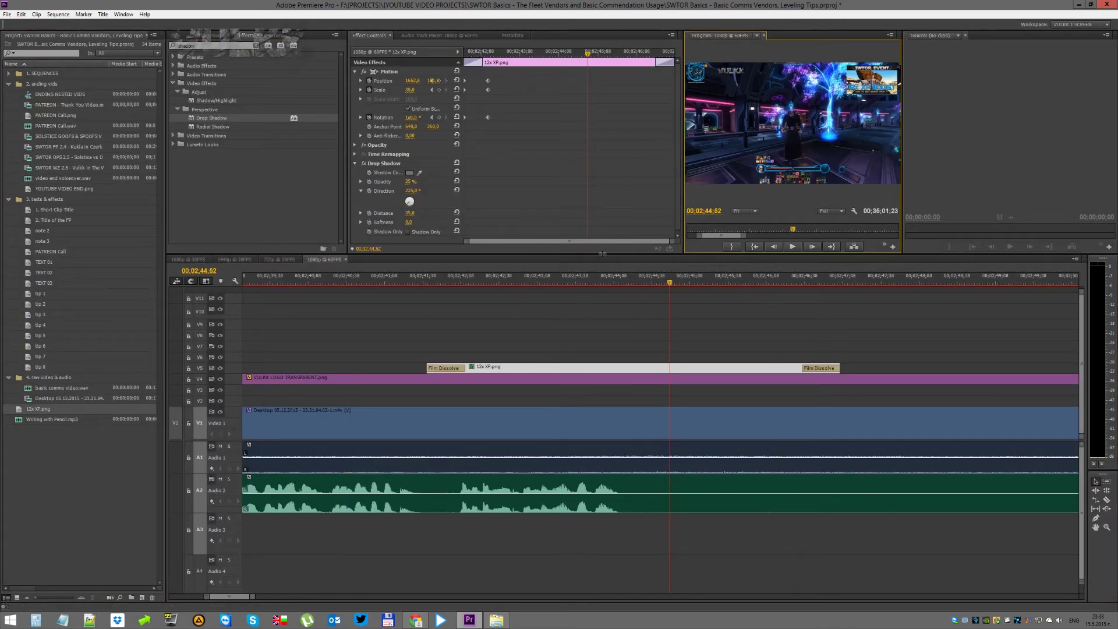
Animate the drop shadow's Opacity with keyframes, rising from 0 % at 00;02;42;18 to its current value at 00;02;42;39
{"action": "left_click", "coordinate": [488, 53]}
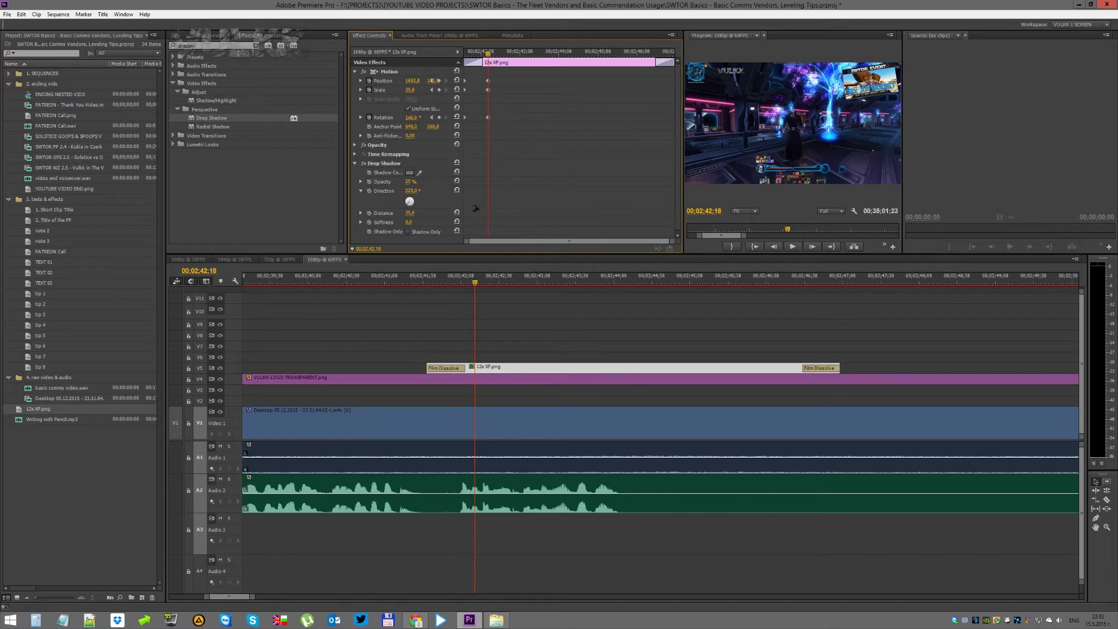
{"action": "left_click", "coordinate": [501, 56]}
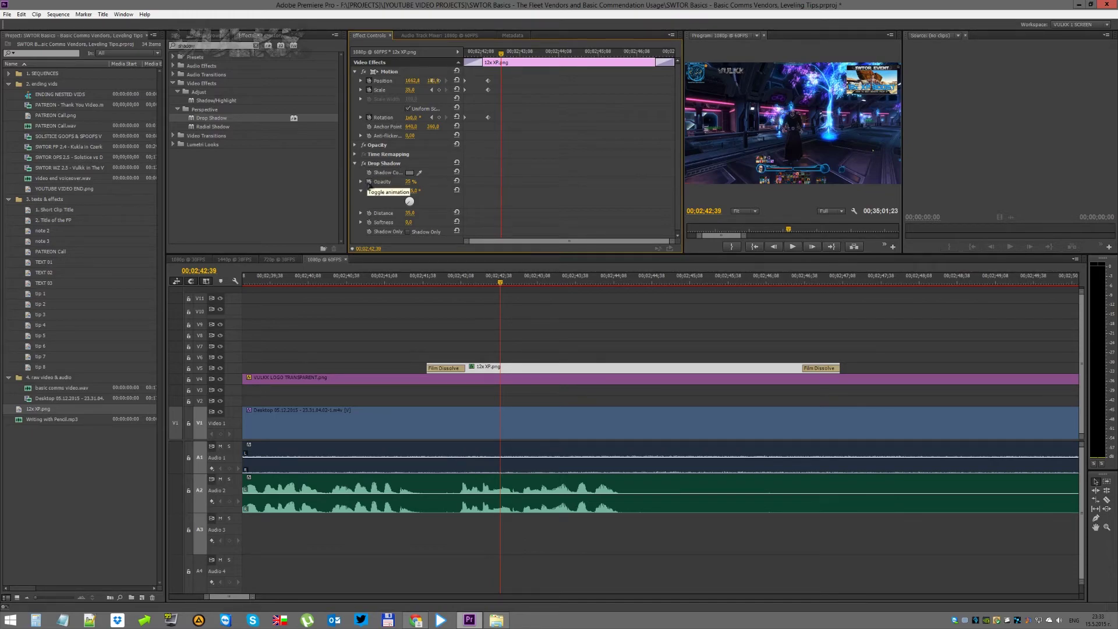
{"action": "left_click", "coordinate": [368, 183]}
{"action": "left_click", "coordinate": [488, 53]}
{"action": "left_click", "coordinate": [411, 182]}
{"action": "type", "text": "0"}
{"action": "key", "text": "Return"}
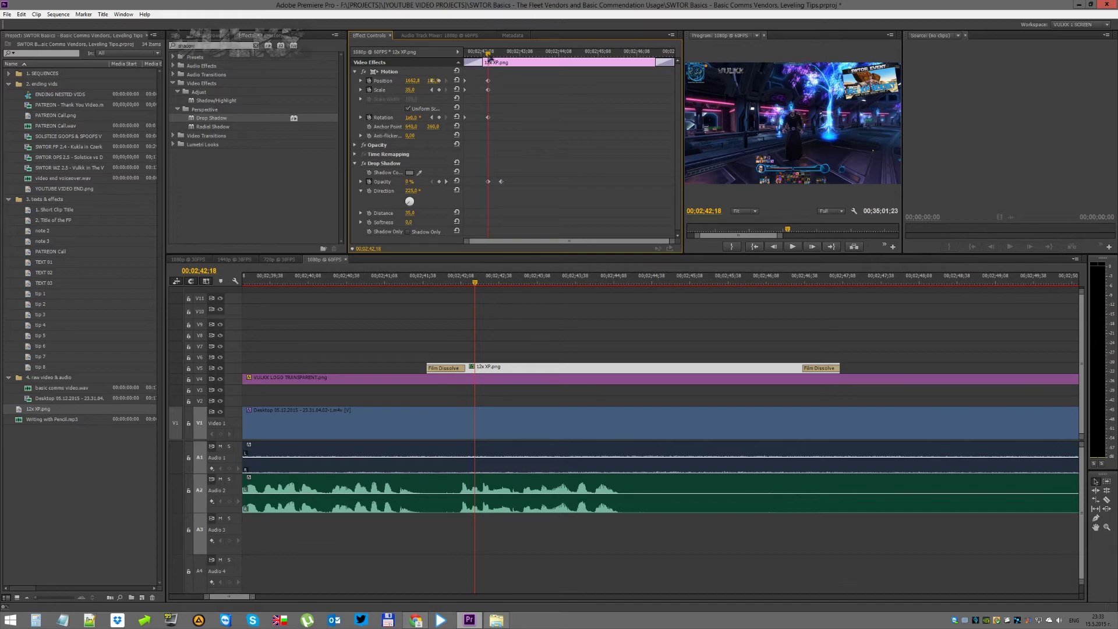
Play back the shadow's fade-in in an enlarged preview, starting just before the picture appears
{"action": "mouse_move", "coordinate": [488, 54]}
{"action": "left_mouse_down"}
{"action": "mouse_move", "coordinate": [500, 55]}
{"action": "mouse_move", "coordinate": [465, 55]}
{"action": "left_mouse_up"}
{"action": "left_click", "coordinate": [397, 282]}
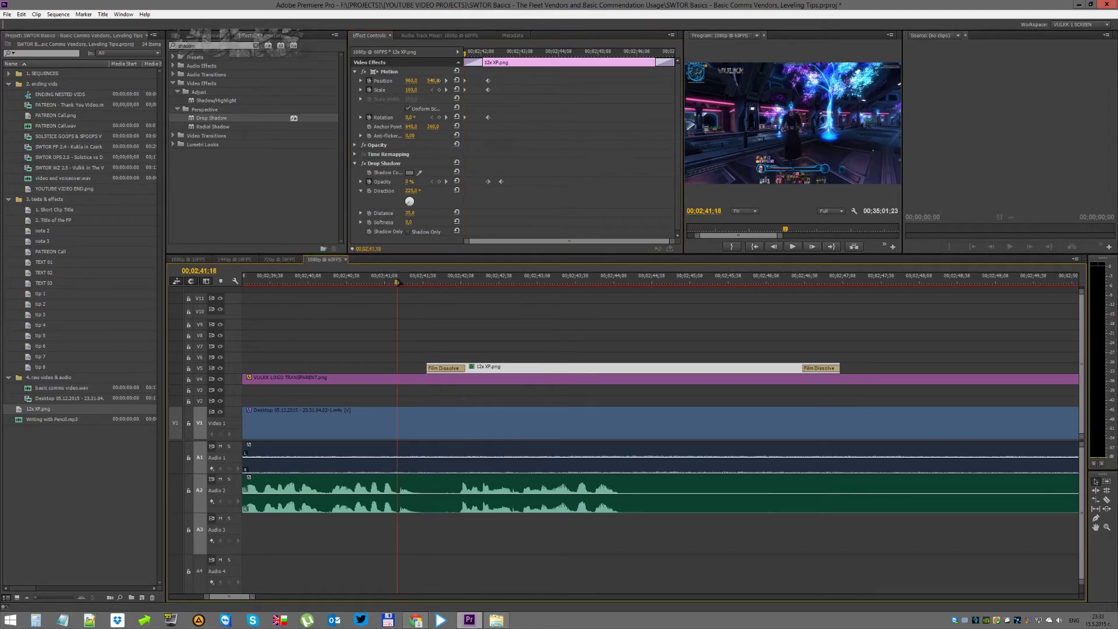
{"action": "key", "text": "grave"}
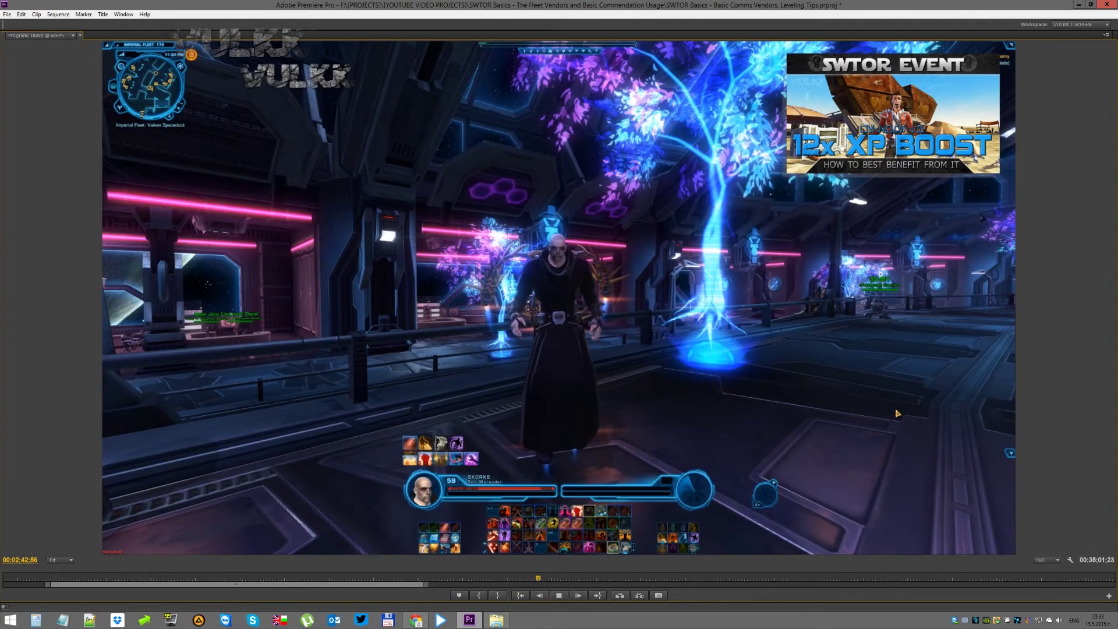
{"action": "key", "text": "space"}
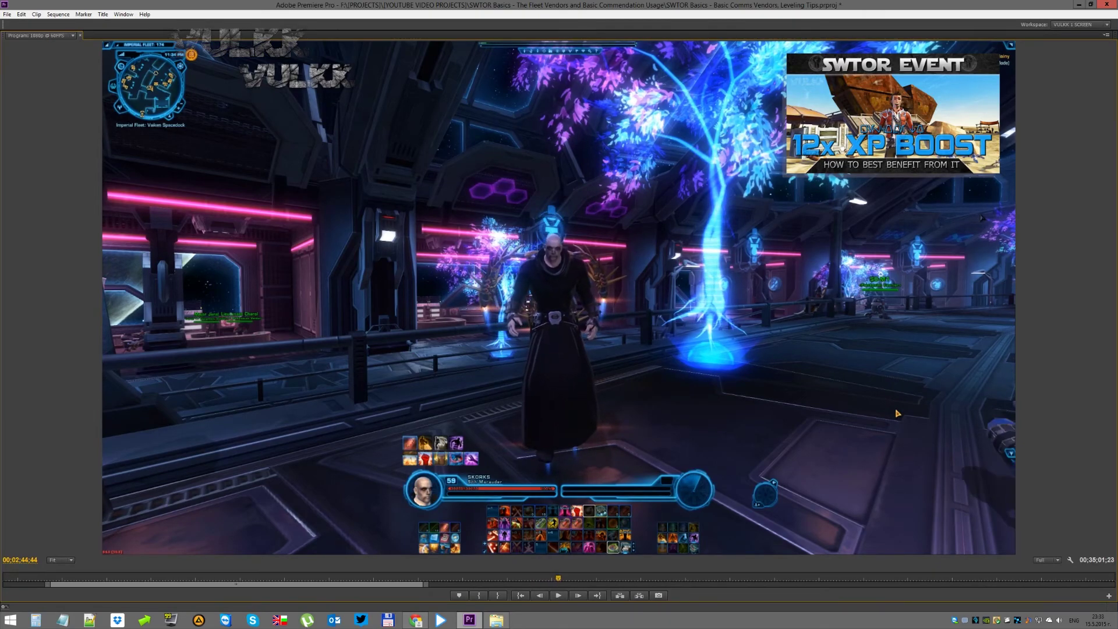
{"action": "key", "text": "grave"}
Change the 12x XP.png drop shadow's colour to a near-black tone and check it in an enlarged preview
{"action": "left_click", "coordinate": [494, 368]}
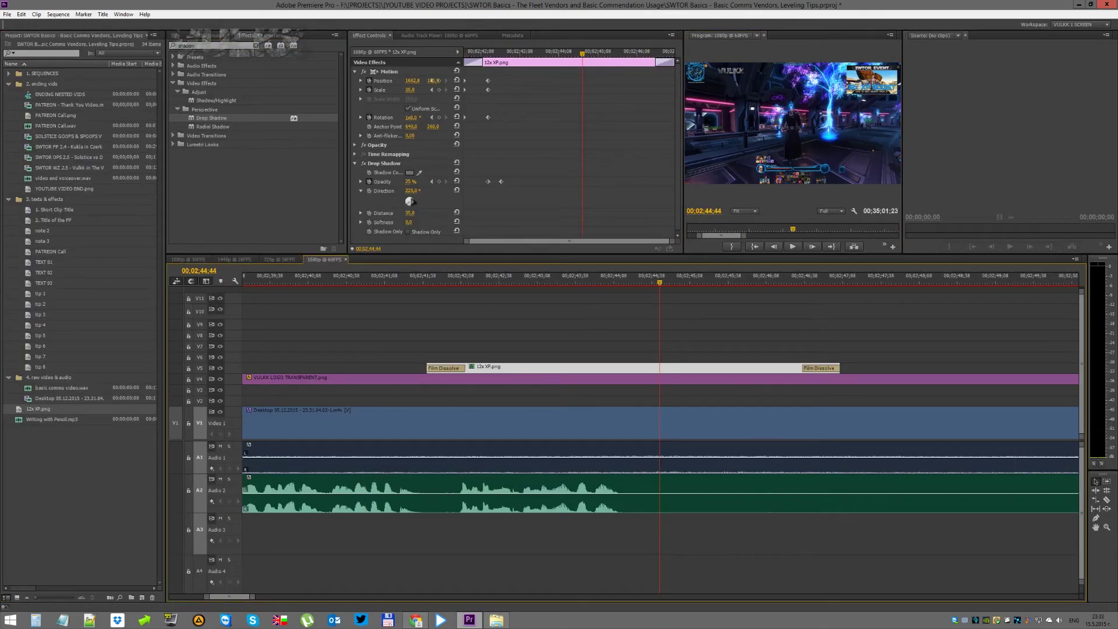
{"action": "left_click", "coordinate": [410, 172]}
{"action": "left_click", "coordinate": [467, 286]}
{"action": "left_click", "coordinate": [656, 263]}
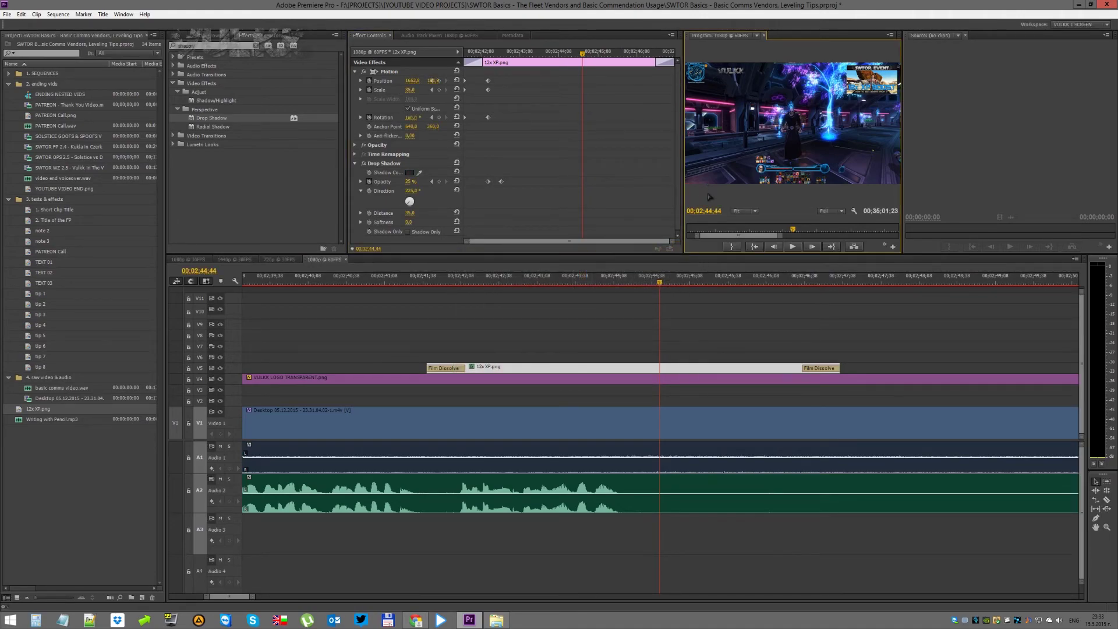
{"action": "key", "text": "grave"}
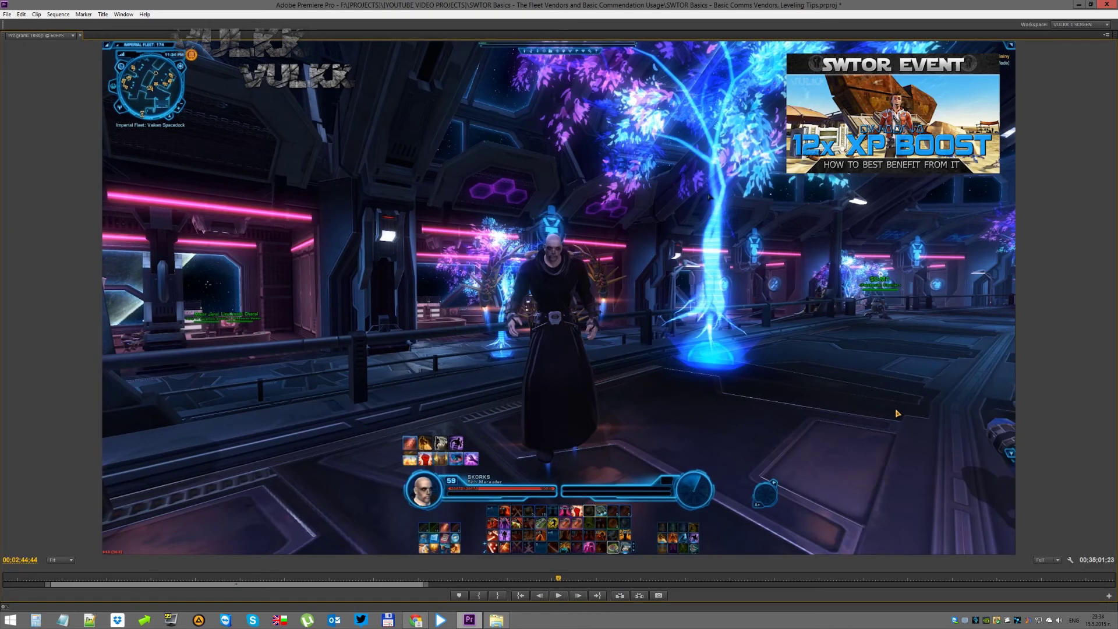
{"action": "key", "text": "grave"}
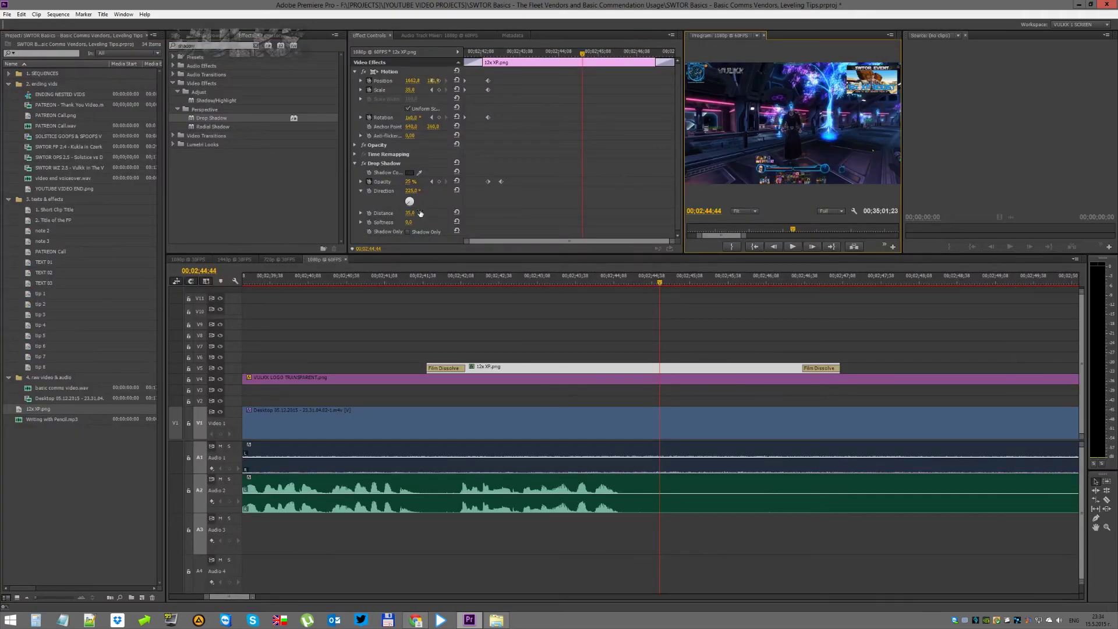
Set the drop shadow's Opacity to 50 % at the second keyframe, 00;02;42;39, and check it enlarged
{"action": "left_click", "coordinate": [510, 56]}
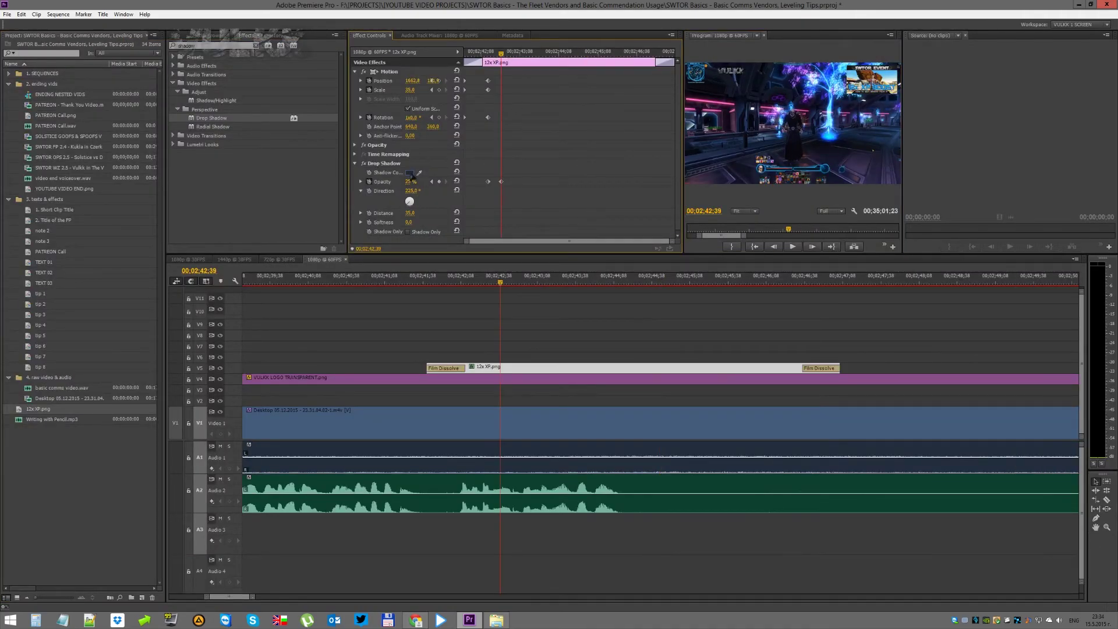
{"action": "left_click", "coordinate": [411, 182]}
{"action": "key", "text": "grave"}
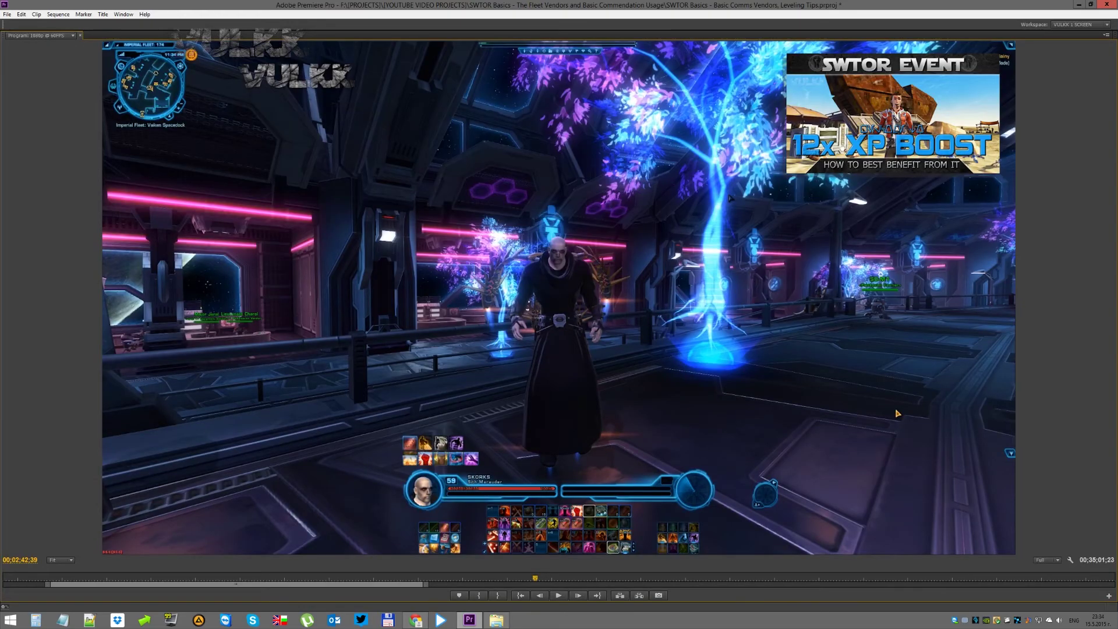
{"action": "key", "text": "grave"}
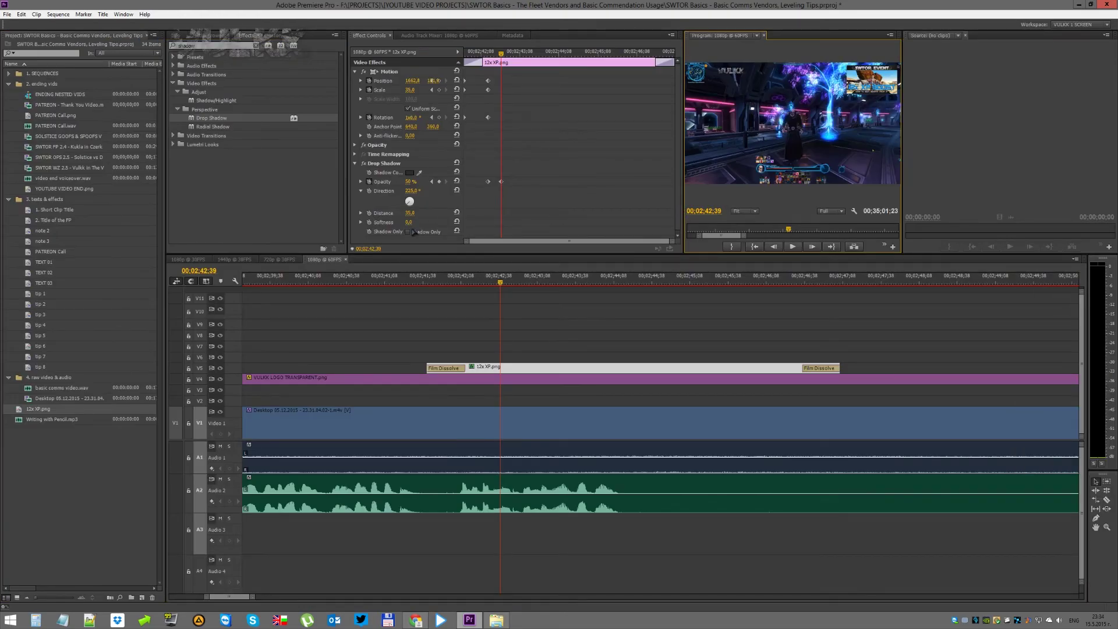
Set the drop shadow's Softness to 15 and check the picture's edge in an enlarged preview
{"action": "left_click", "coordinate": [410, 223]}
{"action": "key", "text": "Return"}
{"action": "key", "text": "grave"}
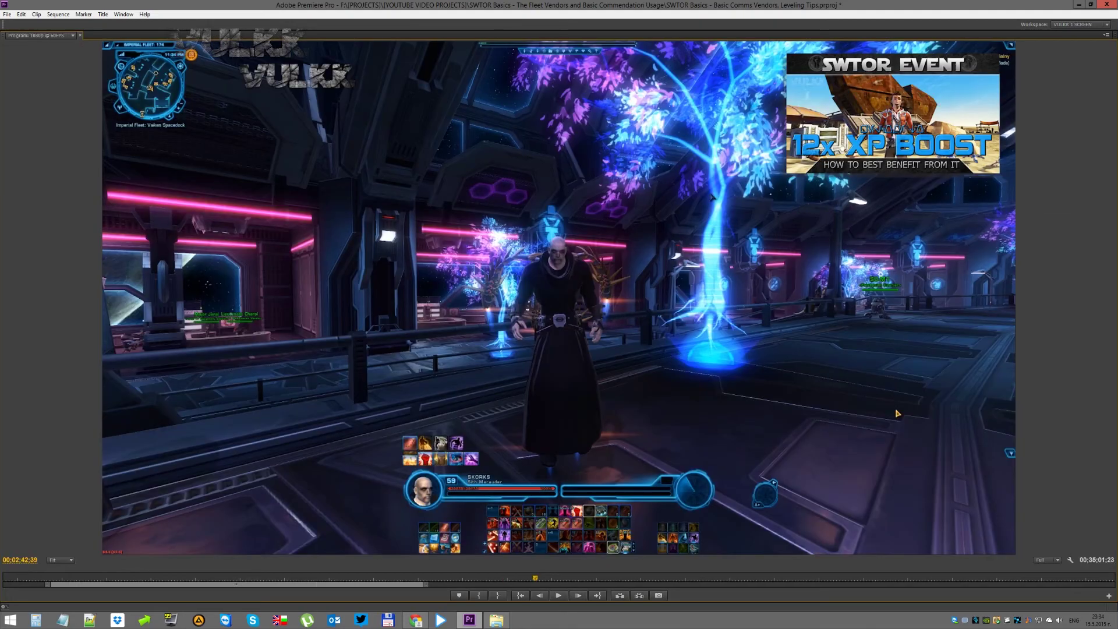
{"action": "key", "text": "grave"}
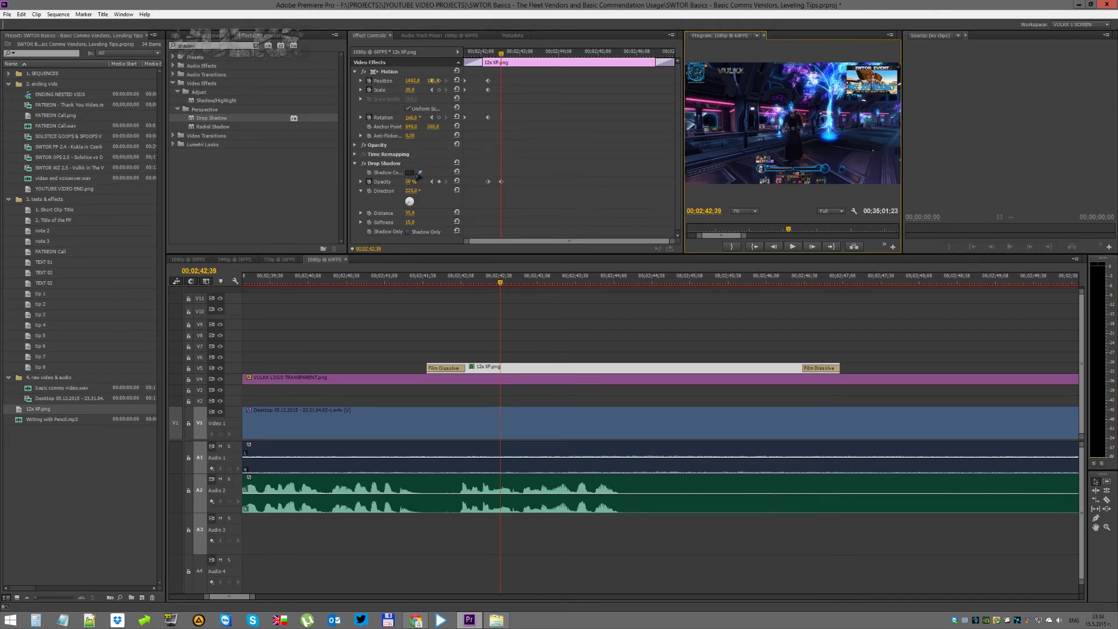
Change the 12x XP.png drop shadow's colour to pure black (000000) and check it in an enlarged preview
{"action": "left_click", "coordinate": [410, 173]}
{"action": "left_click_drag", "start_coordinate": [481, 290], "coordinate": [458, 256]}
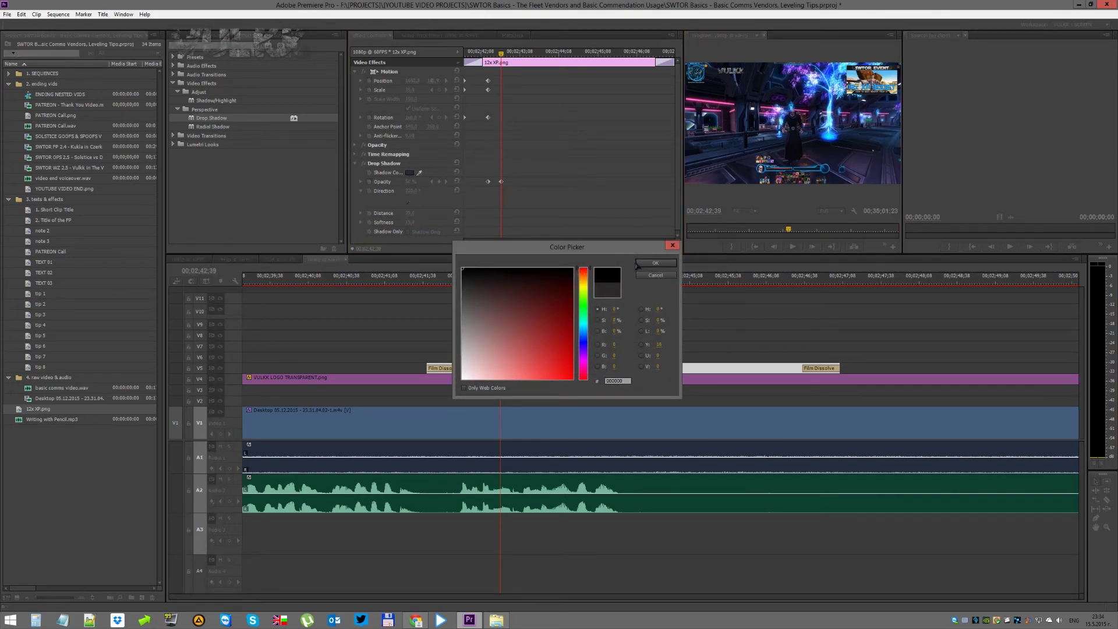
{"action": "left_click", "coordinate": [655, 262]}
{"action": "key", "text": "grave"}
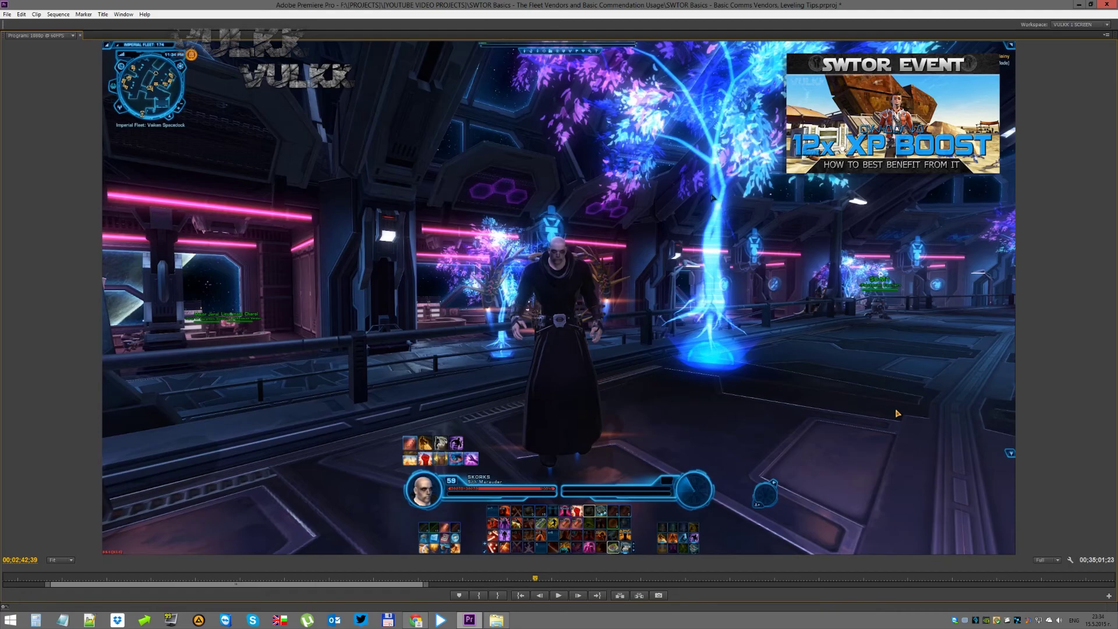
{"action": "key", "text": "grave"}
Set the drop shadow's Opacity to 75 % at the 00;02;42;39 keyframe and check the picture in an enlarged preview
{"action": "left_click", "coordinate": [411, 182]}
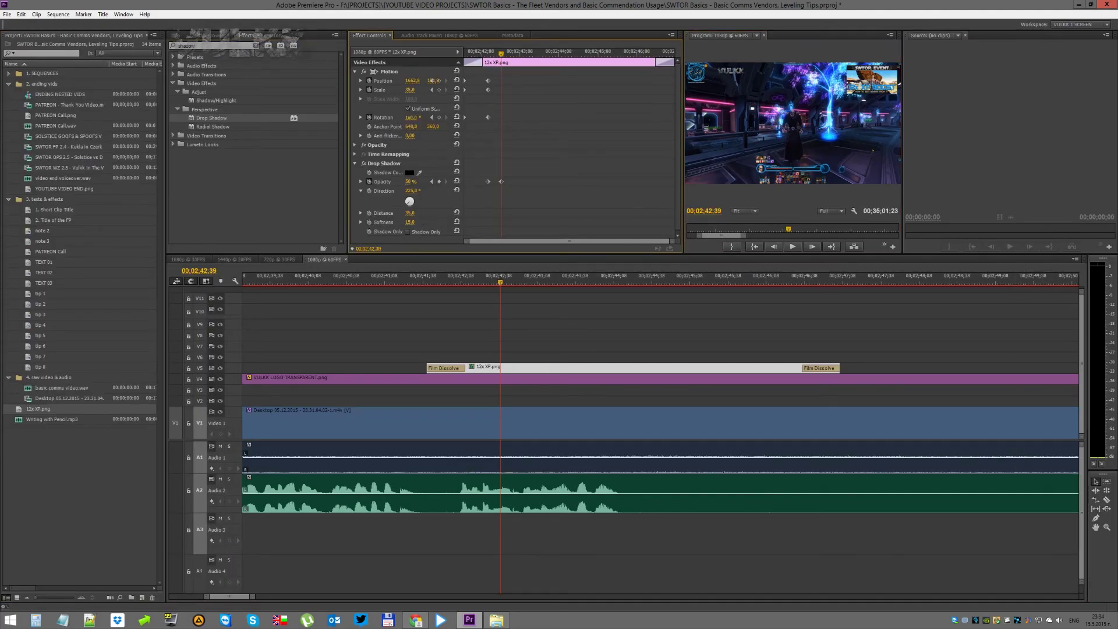
{"action": "type", "text": "75"}
{"action": "key", "text": "Return"}
{"action": "key", "text": "grave"}
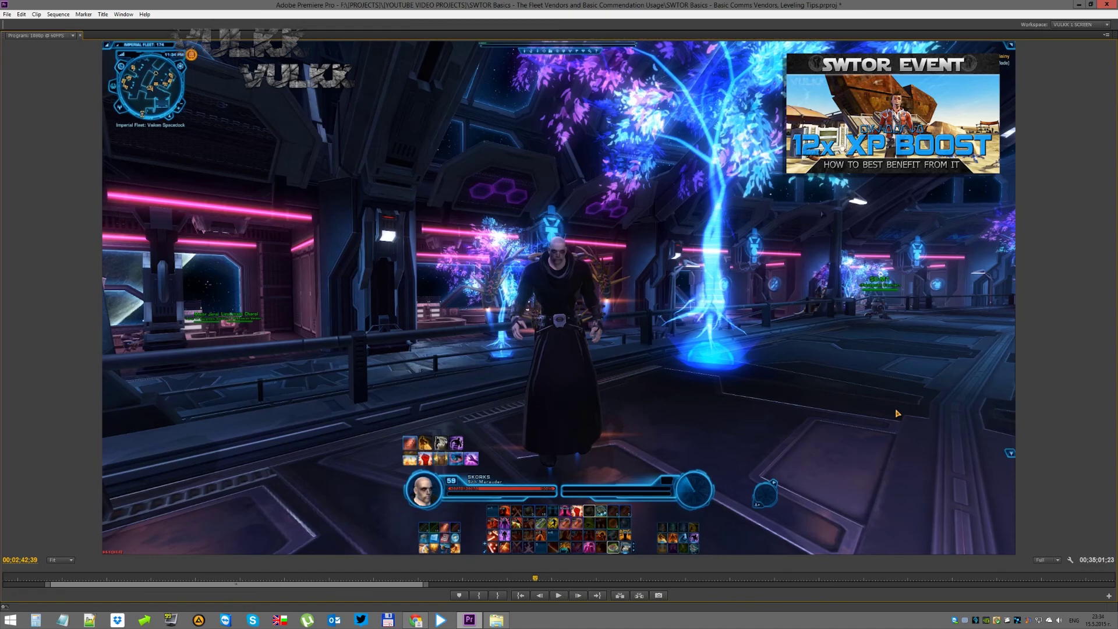
{"action": "key", "text": "grave"}
Search the effects library for "border" and, in its place, for "stroke"
{"action": "type", "text": "border"}
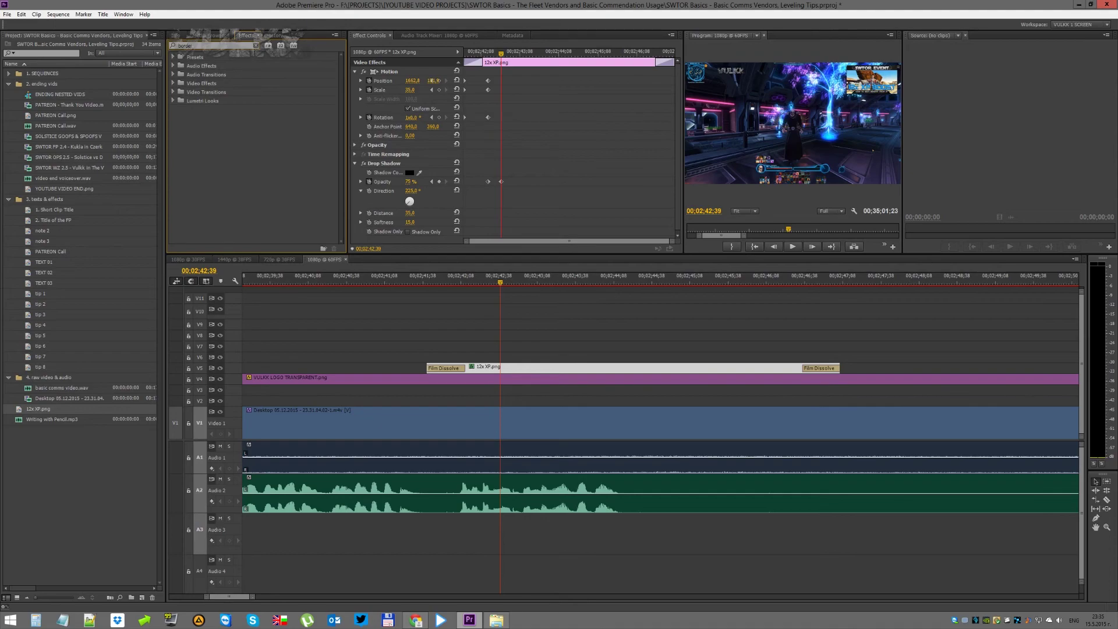
{"action": "key", "text": "BackSpace"}
{"action": "key", "text": "BackSpace"}
{"action": "key", "text": "BackSpace"}
{"action": "key", "text": "BackSpace"}
{"action": "type", "text": "stroke"}
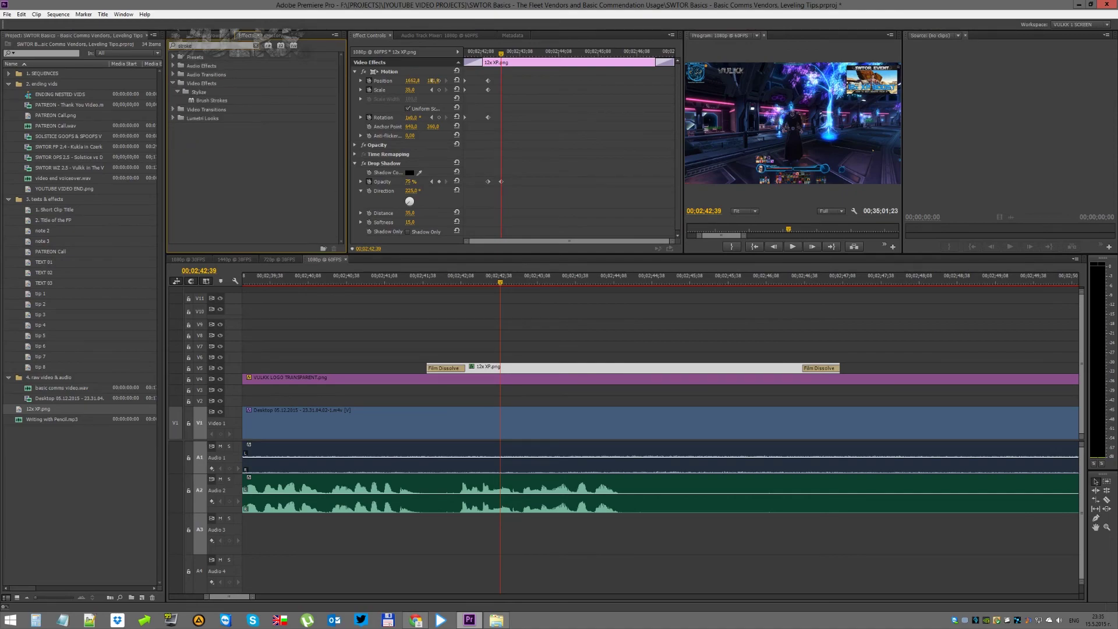
Deselect the 12x XP.png clip in the timeline and save the project
{"action": "left_click", "coordinate": [704, 203]}
{"action": "key", "text": "ctrl+s"}
{"action": "left_click", "coordinate": [758, 331]}
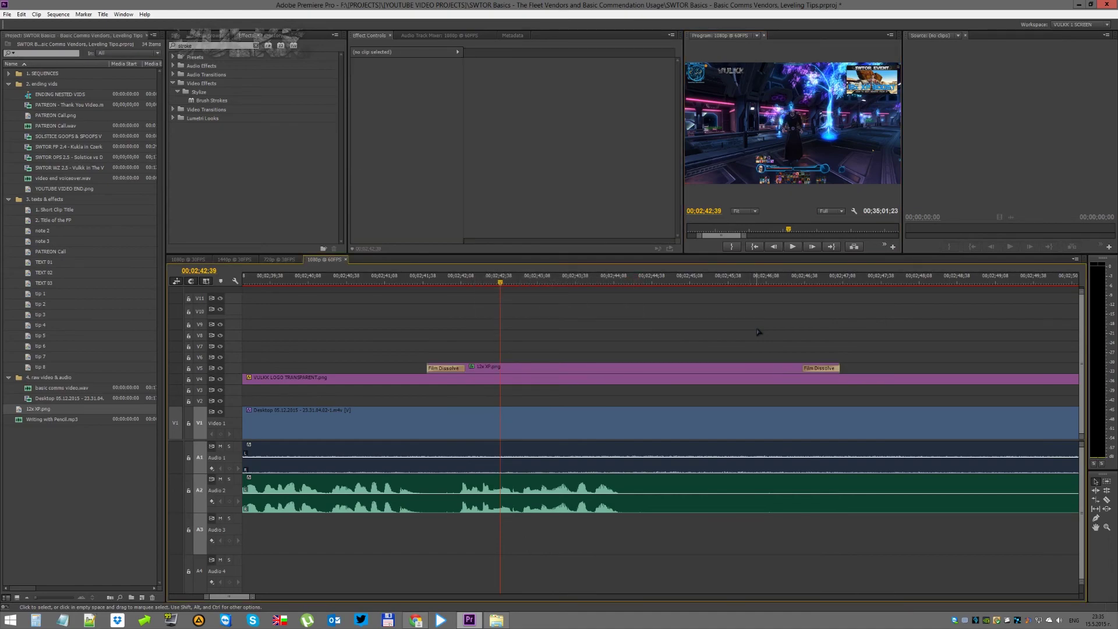
{"action": "key", "text": "ctrl+s"}
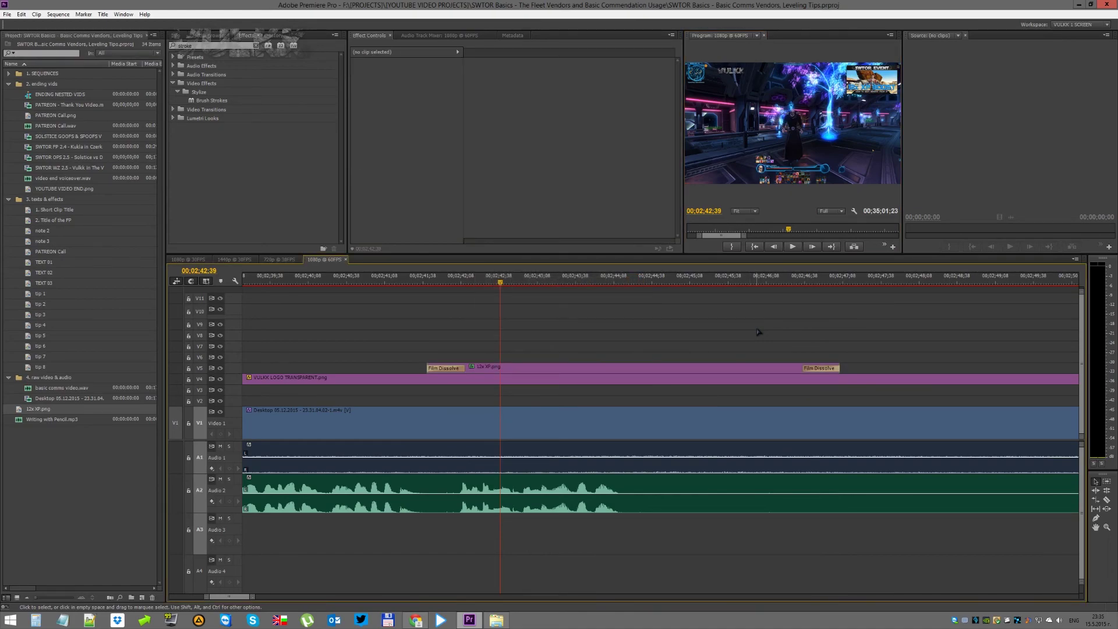